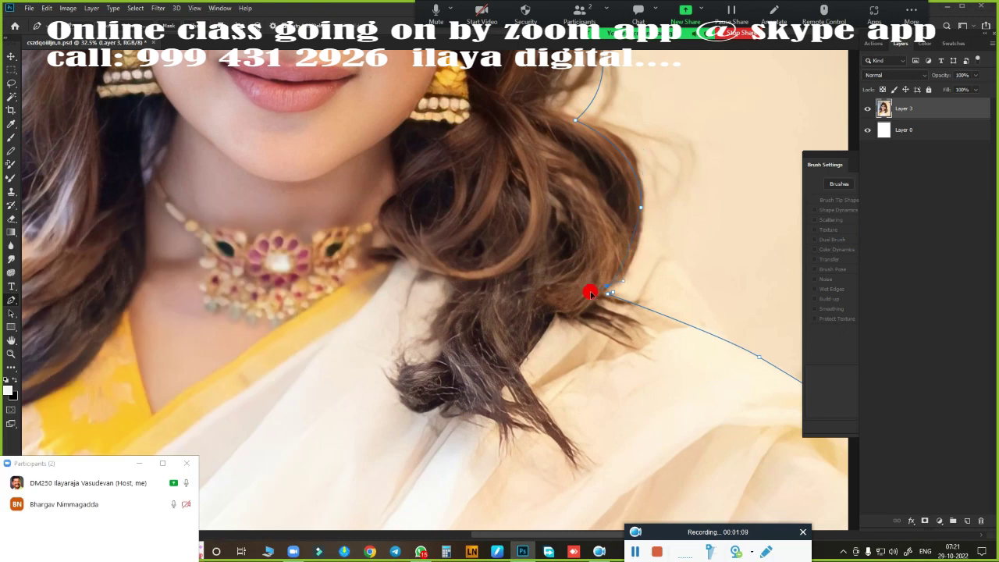
# Turn the hair path into a feathered selection and copy it onto a new Layer 4
pyautogui.hotkey('ctrl', 'Return')
pyautogui.hotkey('shift', 'F6')
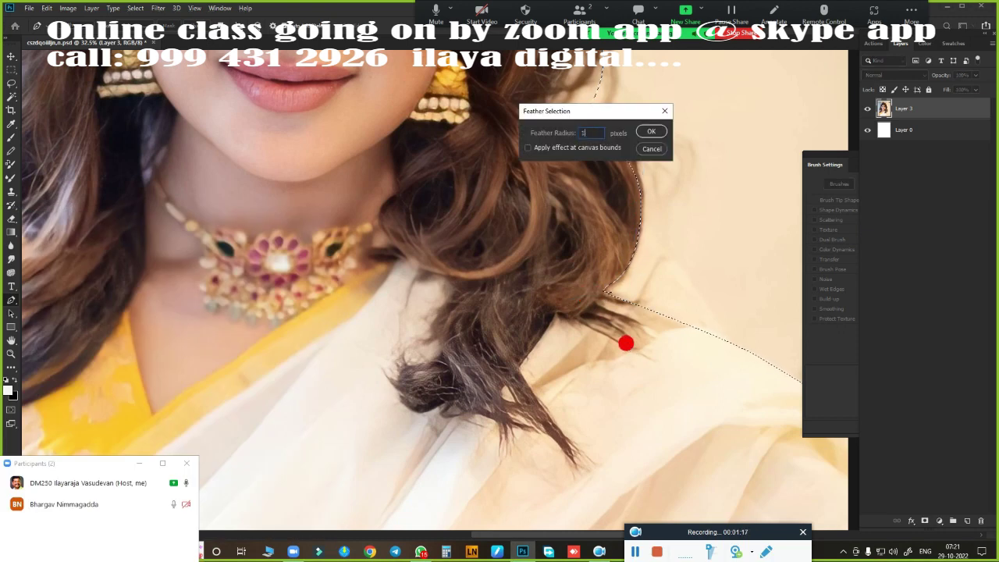
pyautogui.press('Return')
pyautogui.hotkey('ctrl', 'j')
# Move the grey Layer 0 above Layer 3 in the layer stack
pyautogui.click(903, 150)
pyautogui.moveTo(903, 139); pyautogui.dragTo(903, 124)
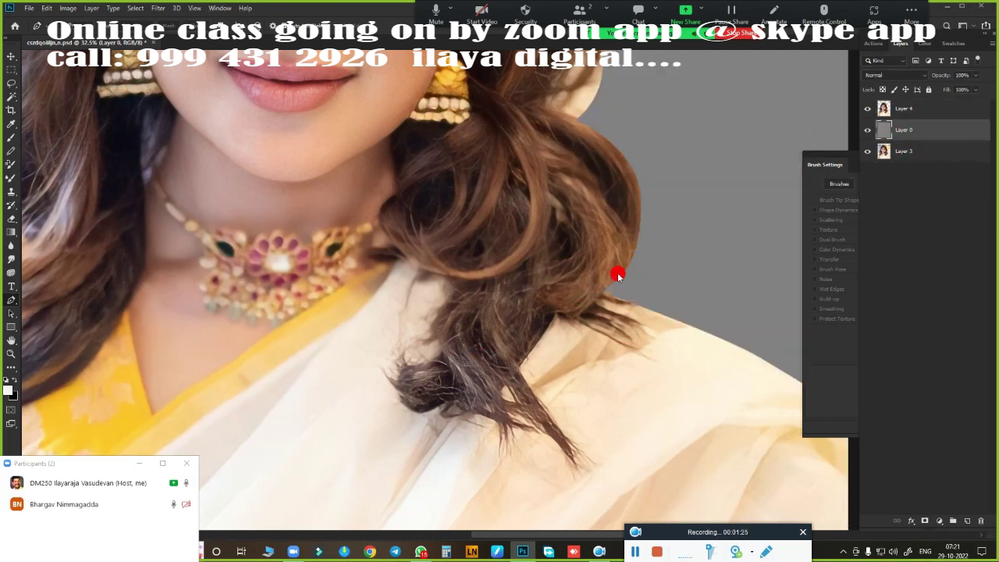
pyautogui.scroll(-2, 616, 267)
pyautogui.scroll(-2, 617, 268)
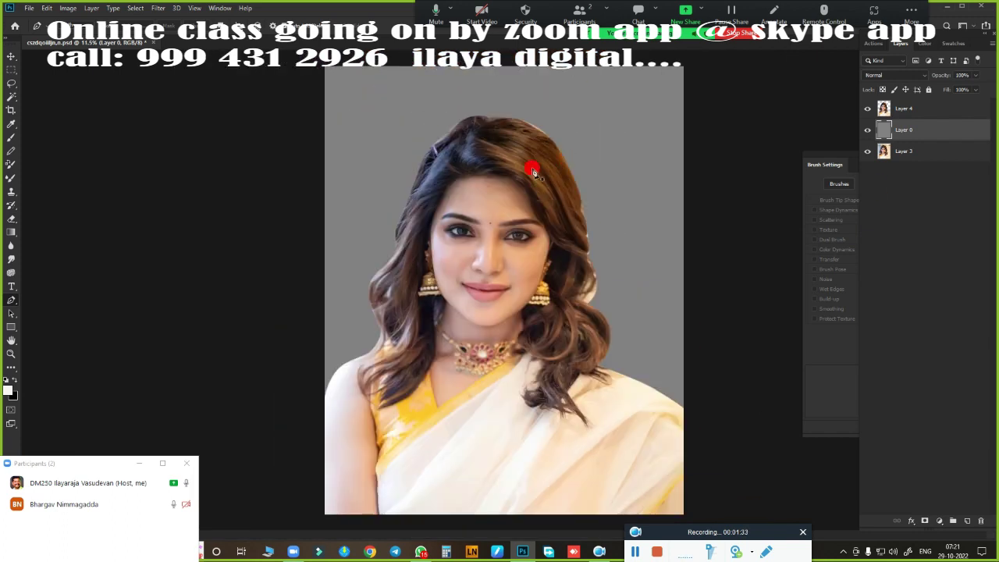
# Select Layer 4 and nudge it right with Free Transform
pyautogui.click(903, 109)
pyautogui.hotkey('ctrl', 't')
pyautogui.hotkey('shift', 'Right')
pyautogui.hotkey('shift', 'Right')
pyautogui.hotkey('shift', 'Right')
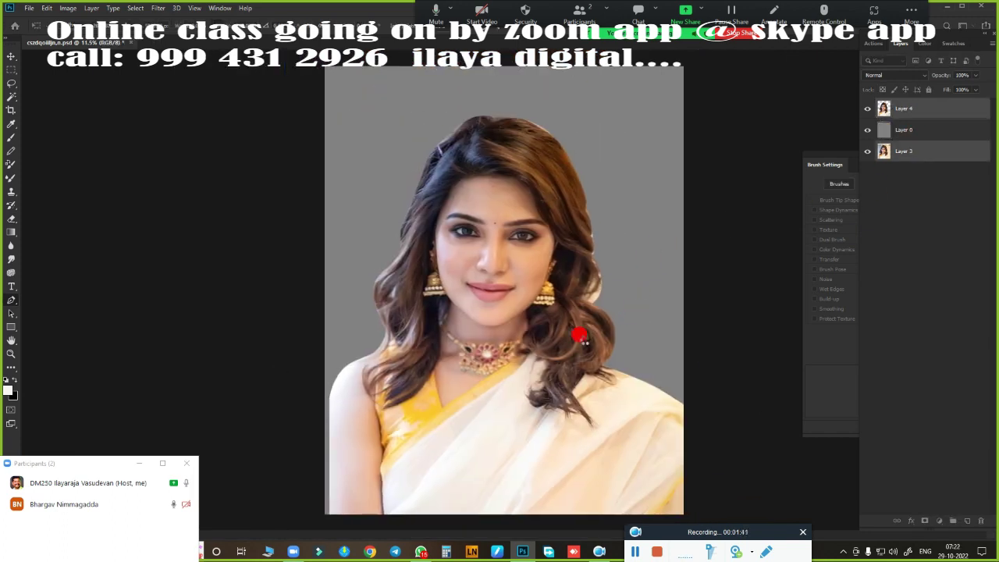
# Trace a closed path along the left arm edge, select it and remove the stray fringe
pyautogui.scroll(2, 608, 160)
pyautogui.click(317, 221)
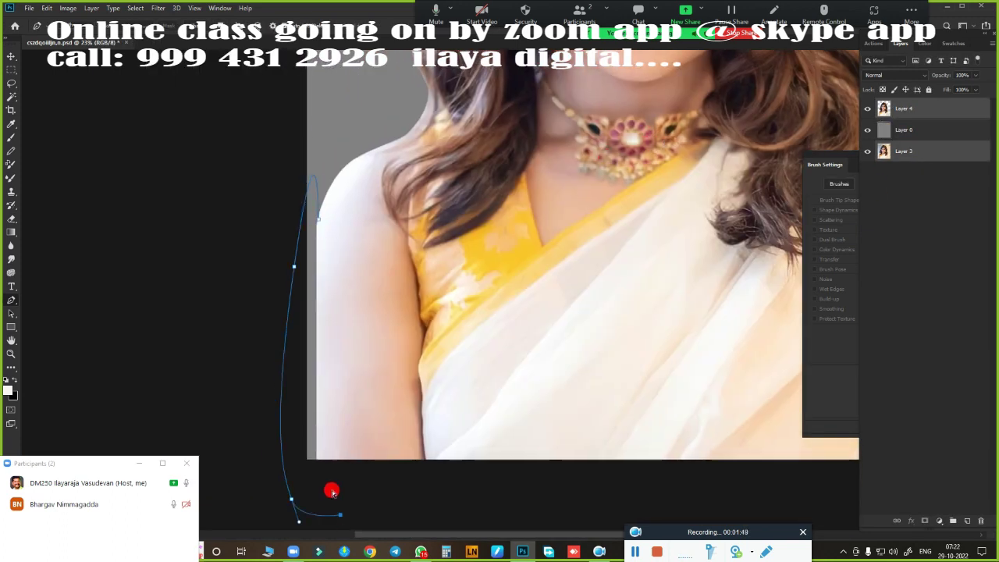
pyautogui.click(290, 495)
pyautogui.click(357, 480)
pyautogui.click(363, 286)
pyautogui.click(318, 221)
pyautogui.hotkey('ctrl', 'Return')
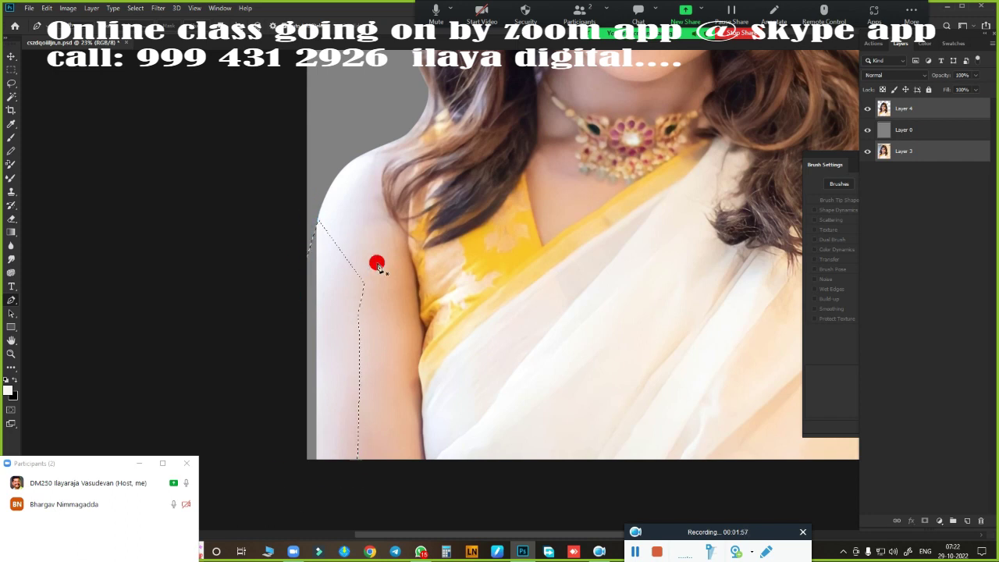
pyautogui.click(919, 117)
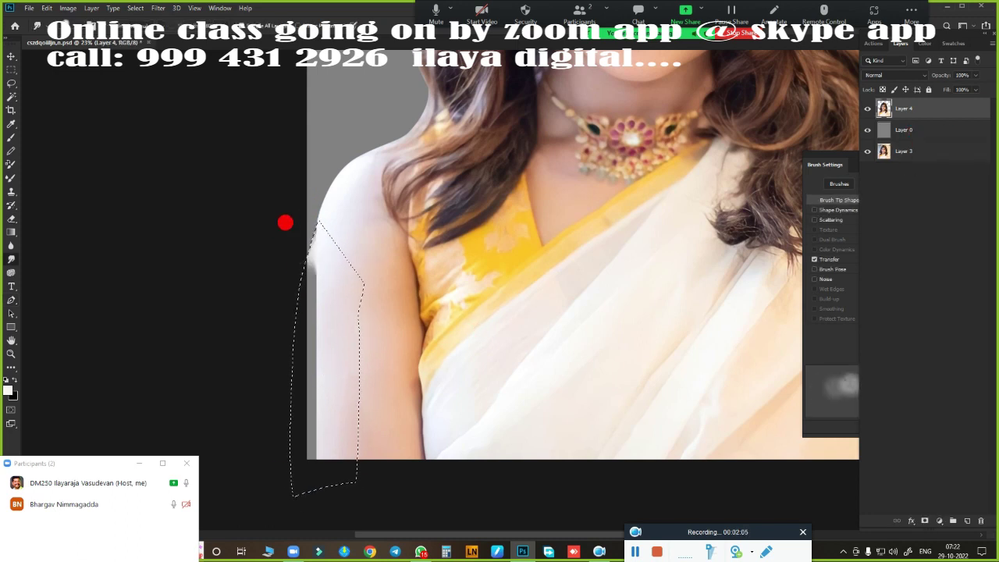
pyautogui.hotkey('ctrl', 'd')
# Extend a path along the bottom of the arm and turn it into a selection
pyautogui.scroll(3, 494, 417)
pyautogui.scroll(2, 326, 124)
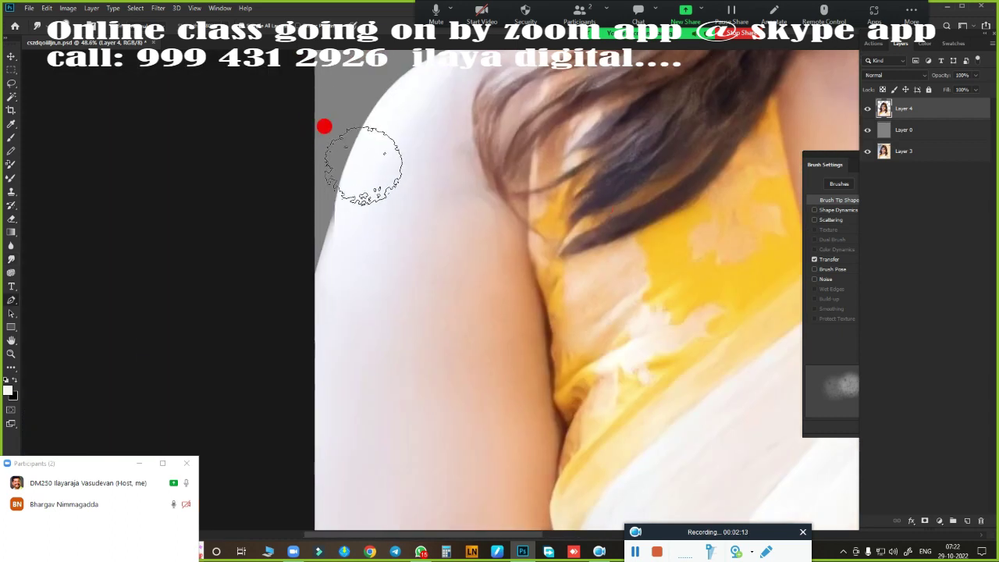
pyautogui.click(316, 376)
pyautogui.click(396, 320)
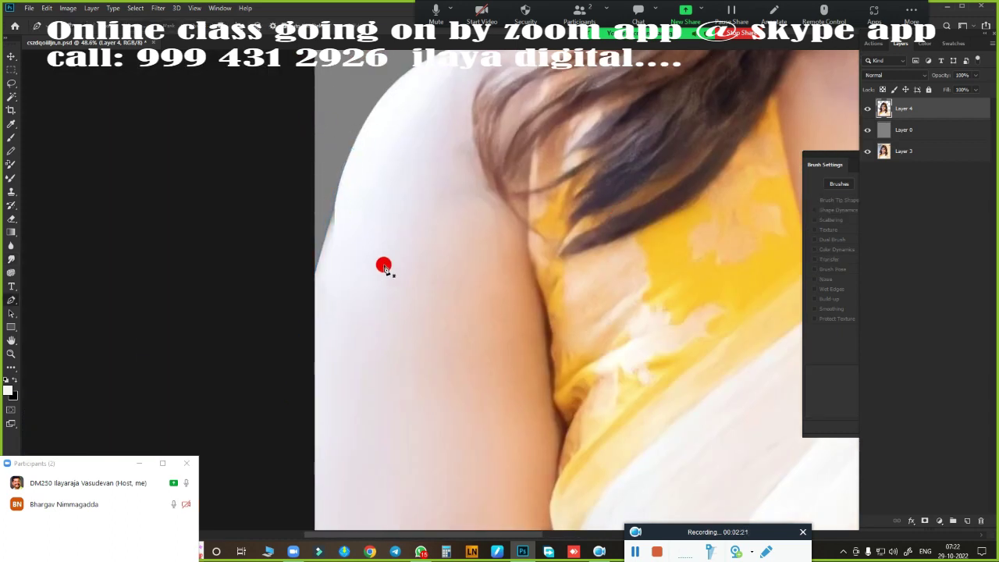
pyautogui.hotkey('ctrl', 'Return')
pyautogui.scroll(-10, 639, 351)
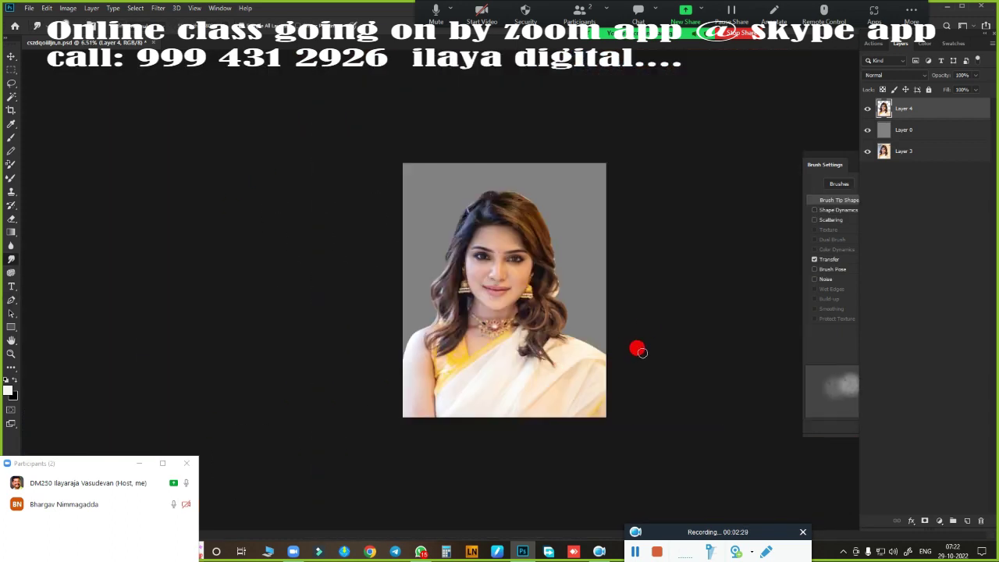
pyautogui.scroll(3, 632, 359)
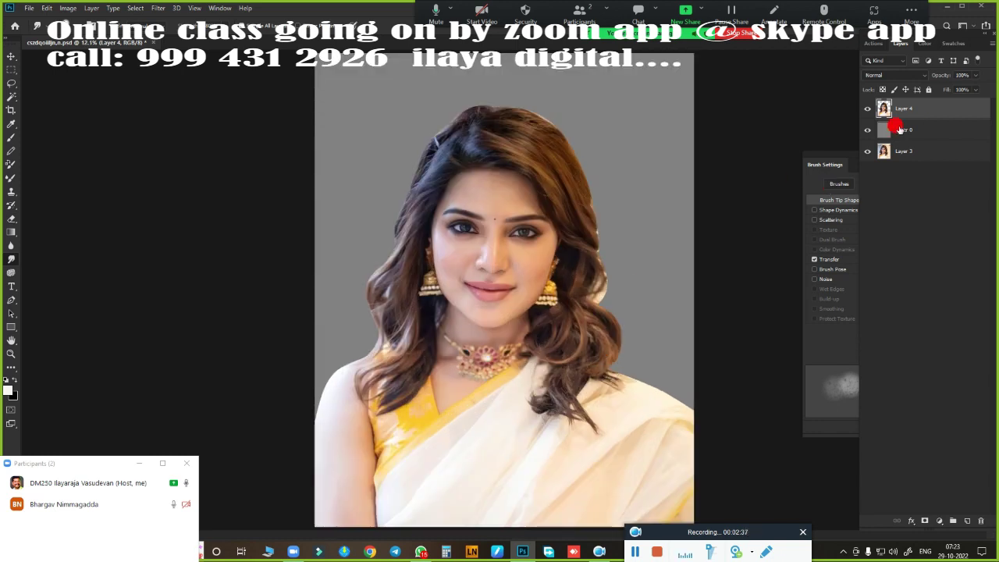
# Duplicate Layer 4 into a new Layer 4 copy
pyautogui.hotkey('ctrl', 'j')
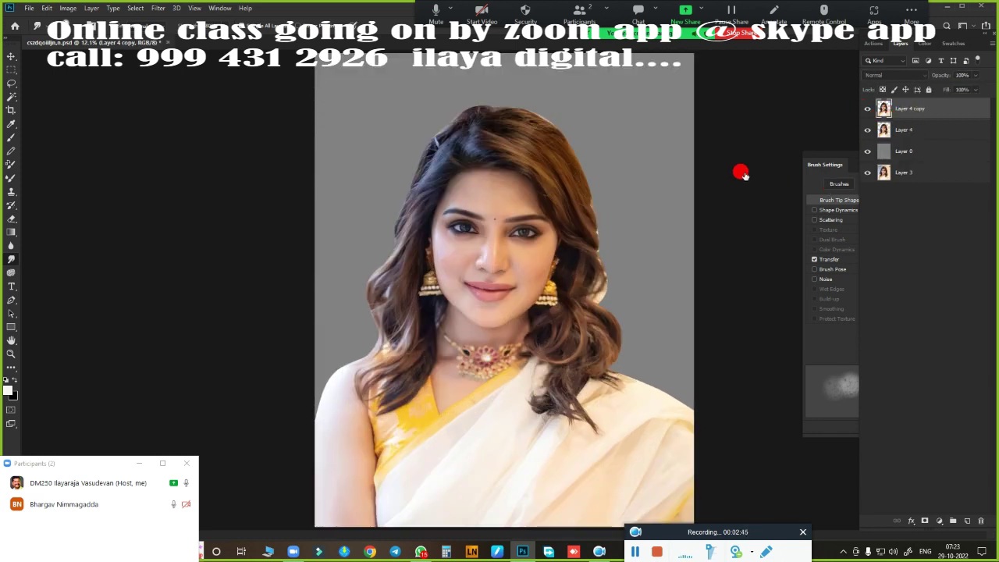
pyautogui.scroll(1, 591, 234)
pyautogui.scroll(1, 593, 270)
pyautogui.scroll(2, 586, 241)
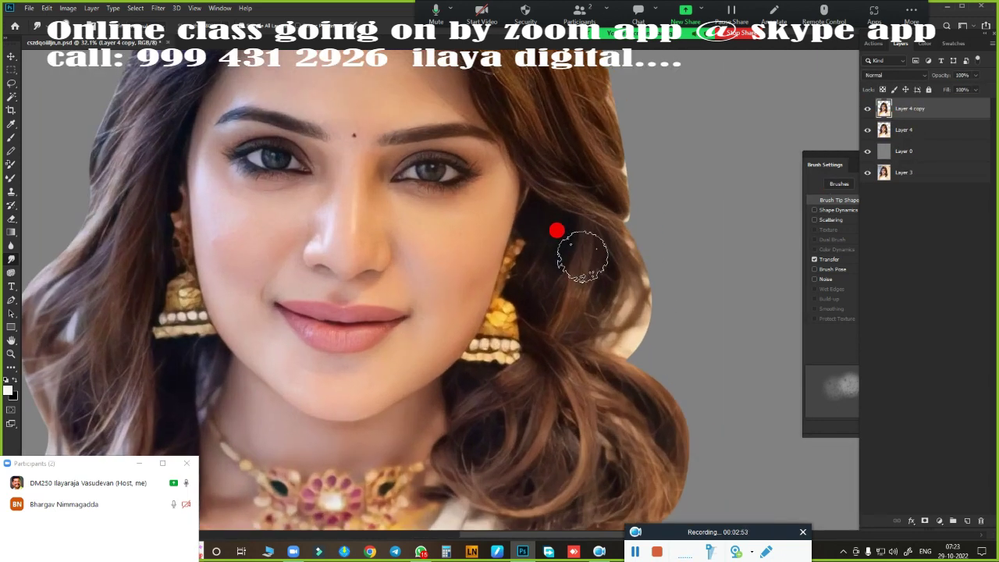
pyautogui.scroll(-2, 556, 231)
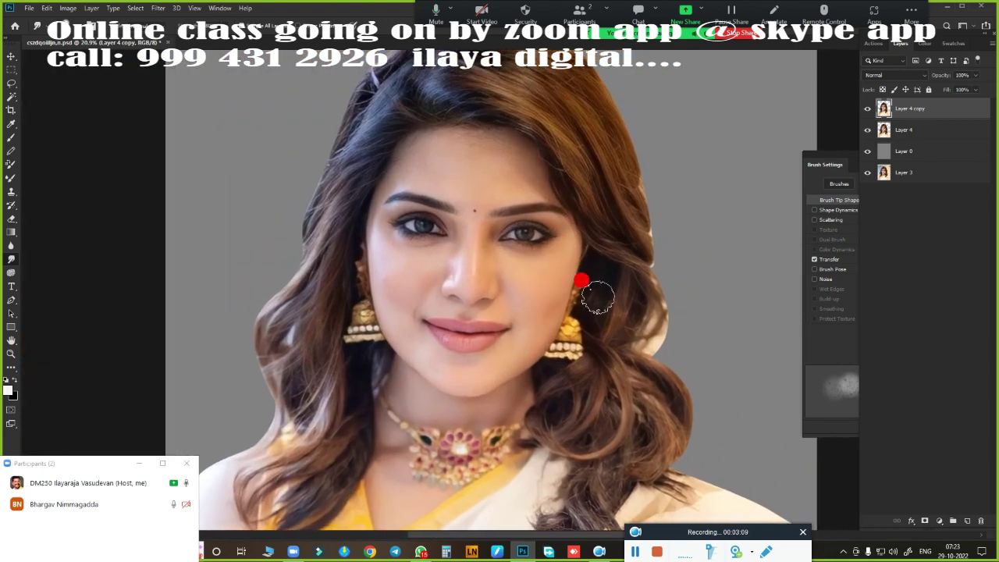
# Switch to the Move tool and look through the Filter menu
pyautogui.press('v')
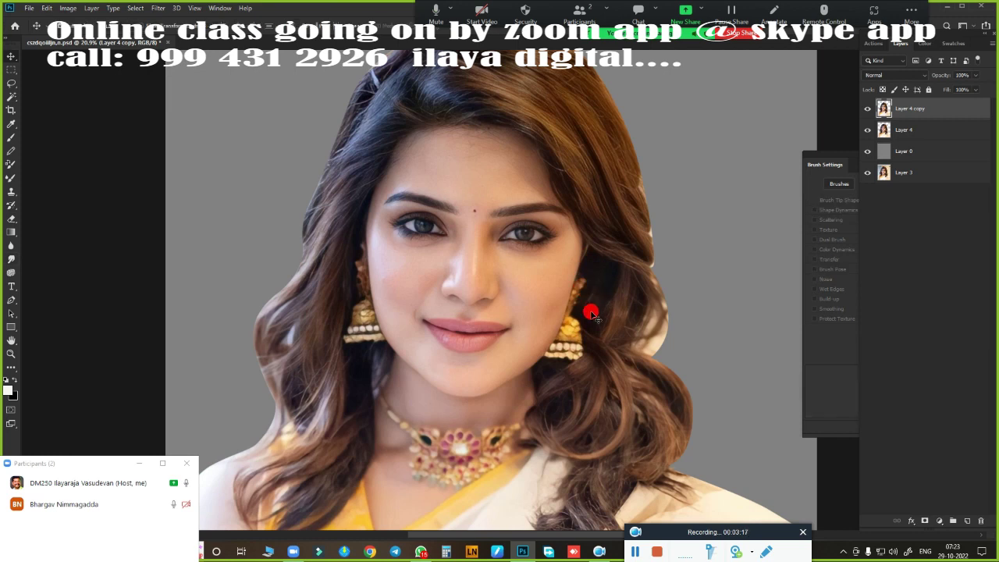
pyautogui.scroll(1, 550, 310)
pyautogui.scroll(1, 554, 301)
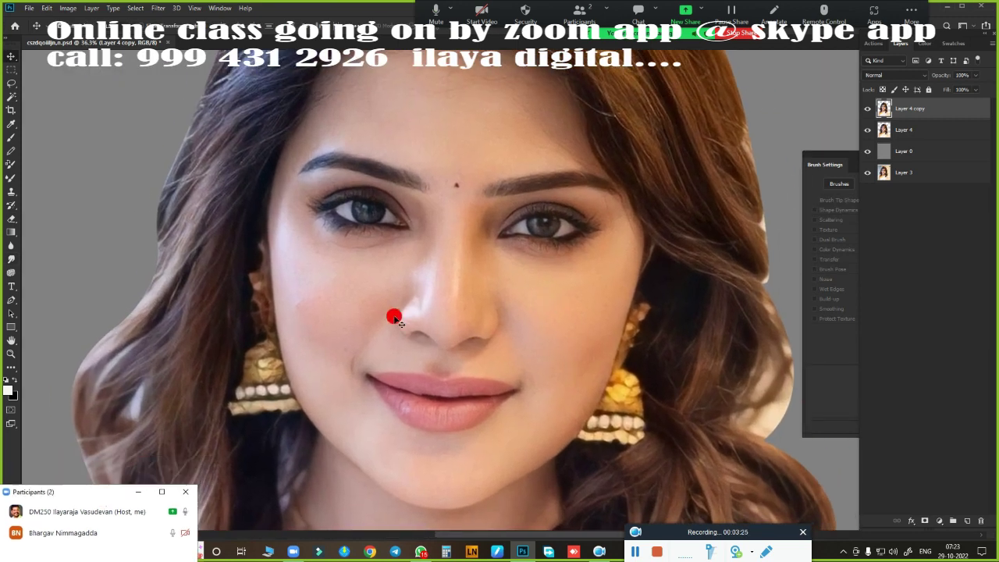
pyautogui.scroll(-2, 608, 321)
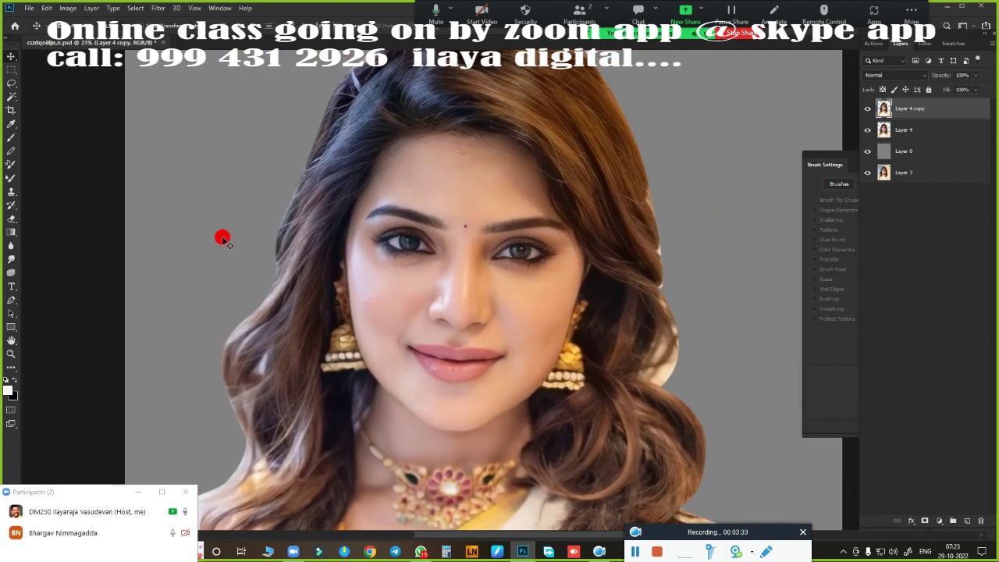
pyautogui.click(158, 8)
pyautogui.press('Escape')
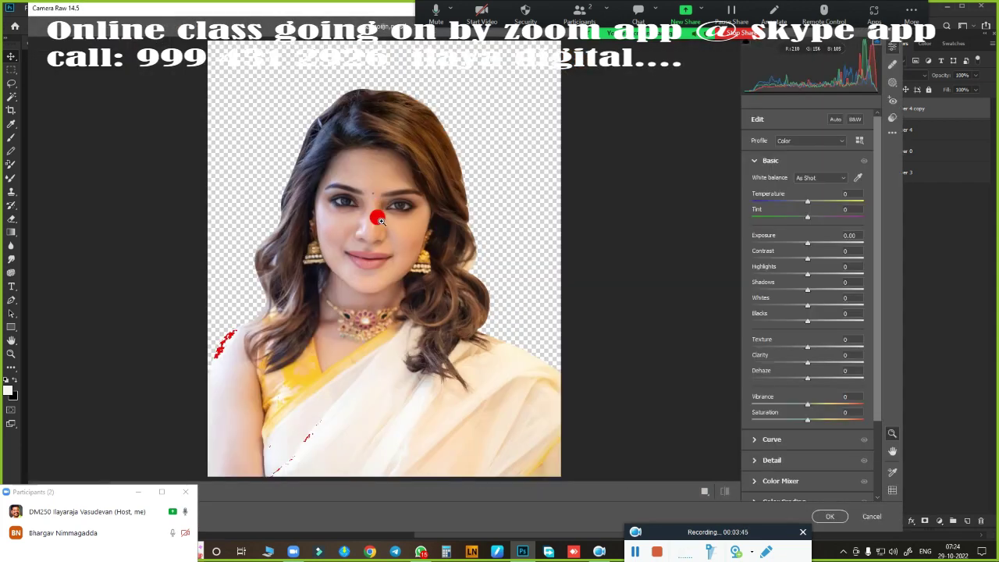
# In Camera Raw, set Contrast about +26, Highlights about +21, Clarity +24 and slightly lower exposure
pyautogui.click(375, 213)
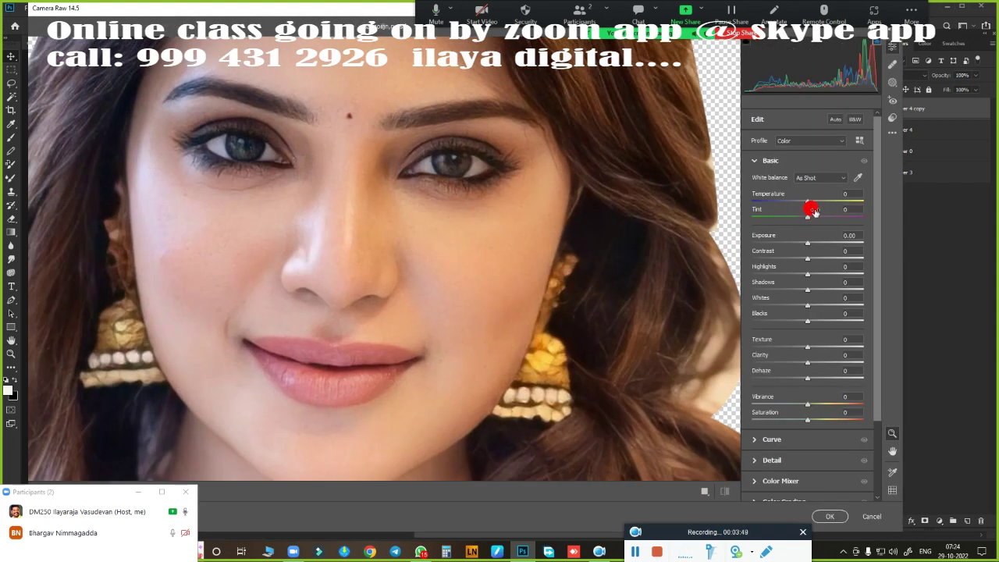
pyautogui.moveTo(810, 260)
pyautogui.mouseDown()
pyautogui.moveTo(823, 260)
pyautogui.moveTo(810, 260)
pyautogui.mouseUp()
pyautogui.click(856, 248)
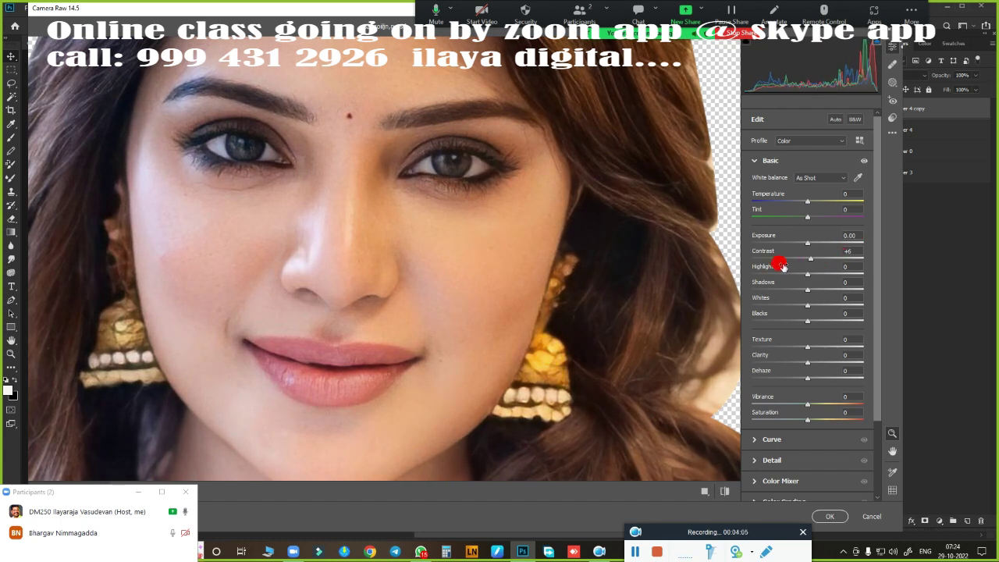
pyautogui.moveTo(806, 259); pyautogui.dragTo(823, 259)
pyautogui.moveTo(808, 274)
pyautogui.mouseDown()
pyautogui.moveTo(820, 273)
pyautogui.moveTo(798, 289)
pyautogui.moveTo(809, 306)
pyautogui.moveTo(792, 321)
pyautogui.mouseUp()
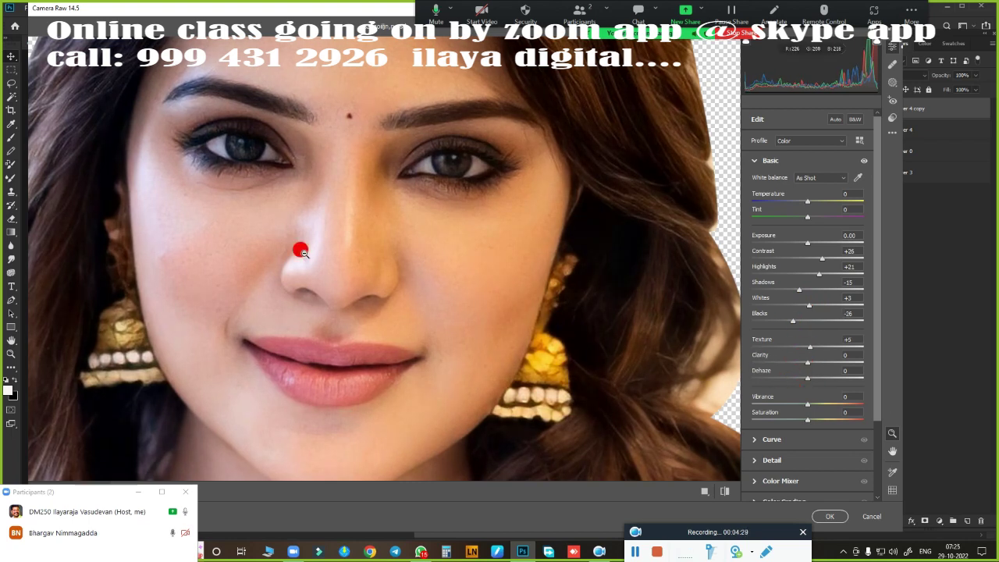
pyautogui.moveTo(809, 363); pyautogui.dragTo(825, 379)
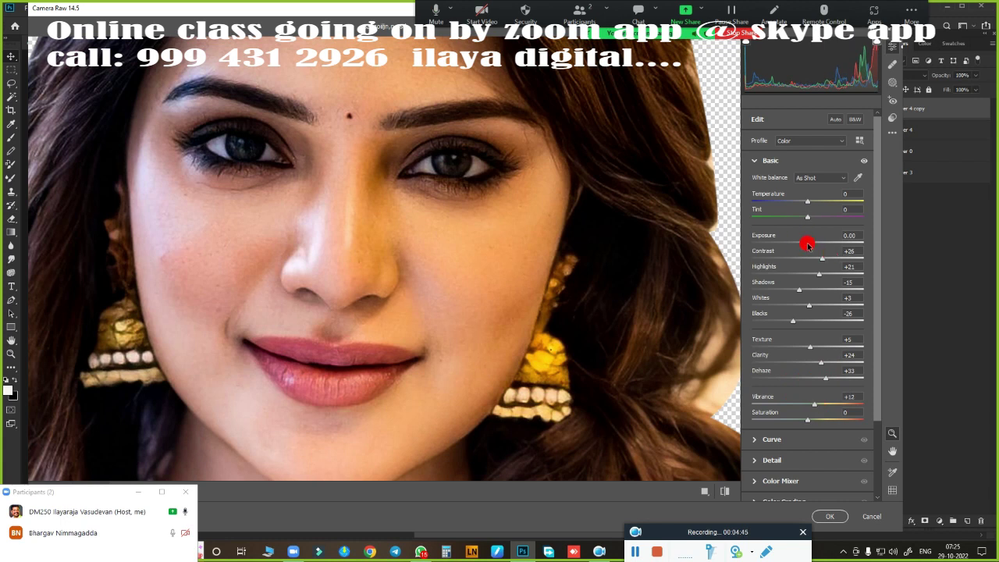
pyautogui.moveTo(807, 244); pyautogui.dragTo(806, 244)
# Apply the Camera Raw edits and compare Layer 4 copy before and after
pyautogui.click(827, 516)
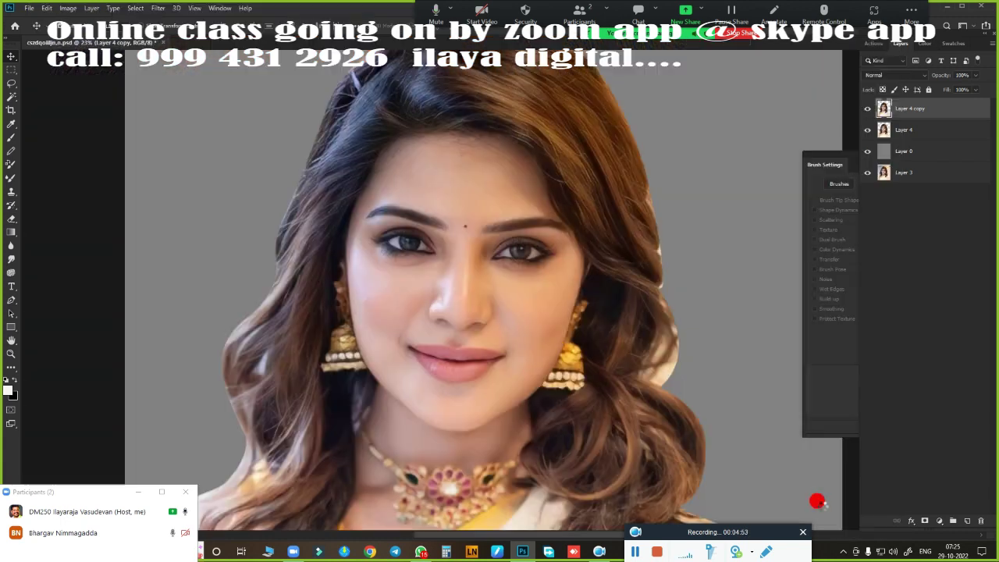
pyautogui.click(867, 109)
pyautogui.click(866, 109)
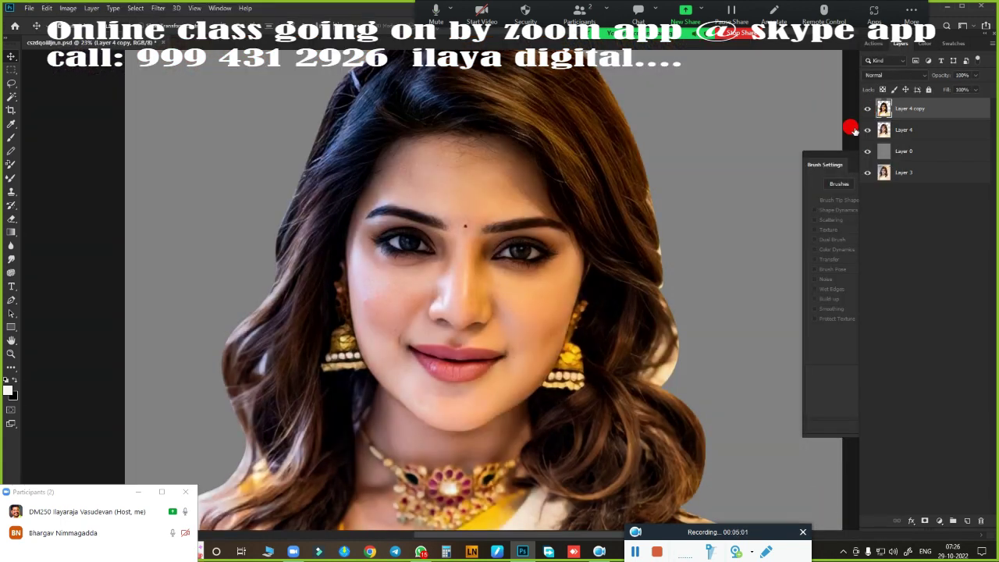
pyautogui.click(867, 110)
pyautogui.click(867, 109)
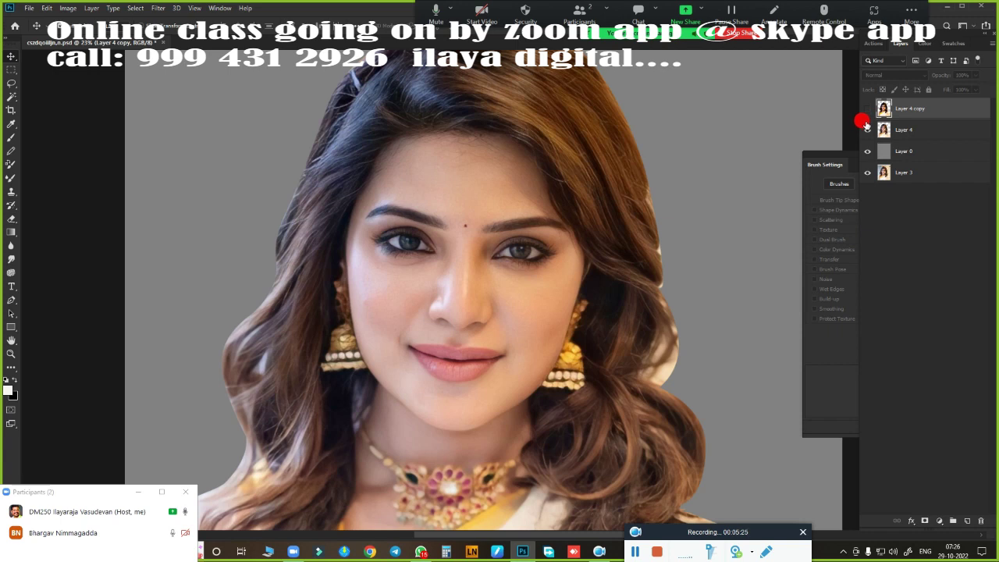
pyautogui.click(866, 110)
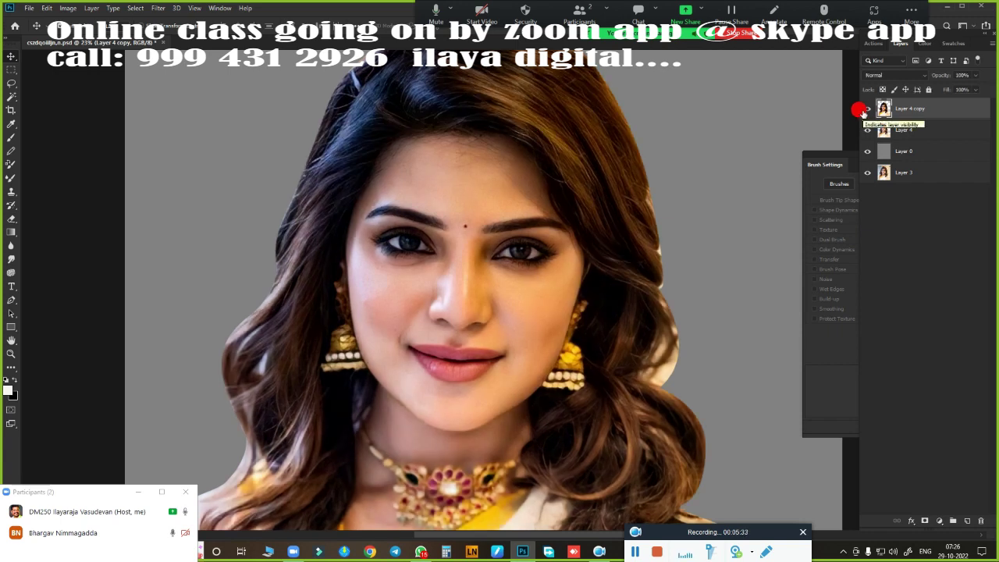
# Apply a Selective Color adjustment targeting the Yellows range
pyautogui.hotkey('alt', 'i')
pyautogui.press('j')
pyautogui.press('s')
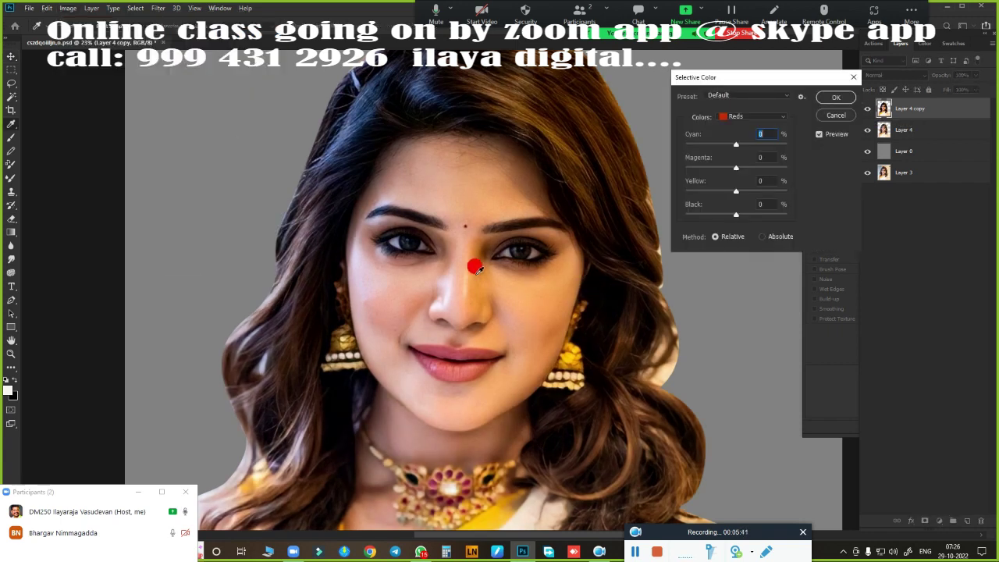
pyautogui.scroll(1, 473, 270)
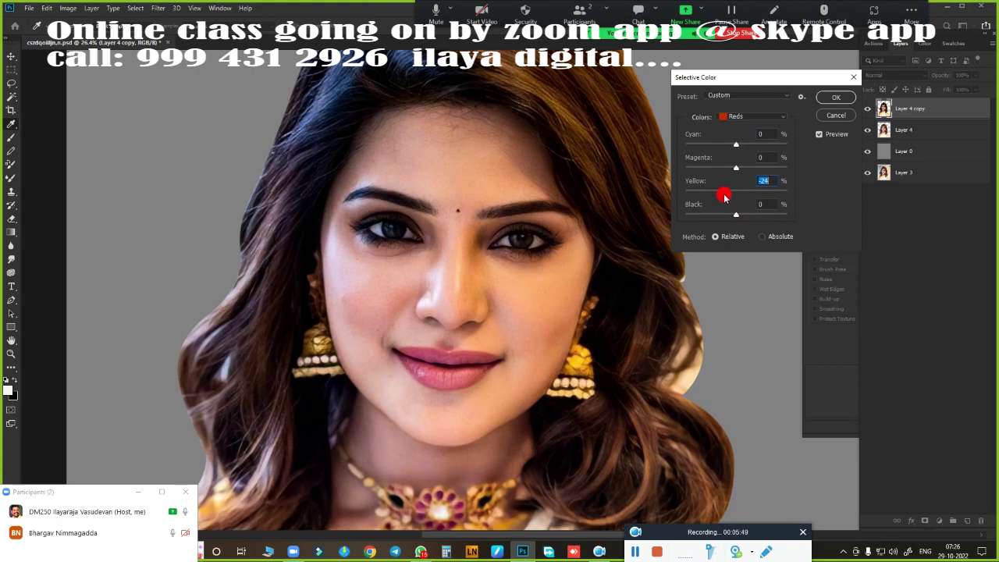
pyautogui.click(749, 116)
pyautogui.click(834, 97)
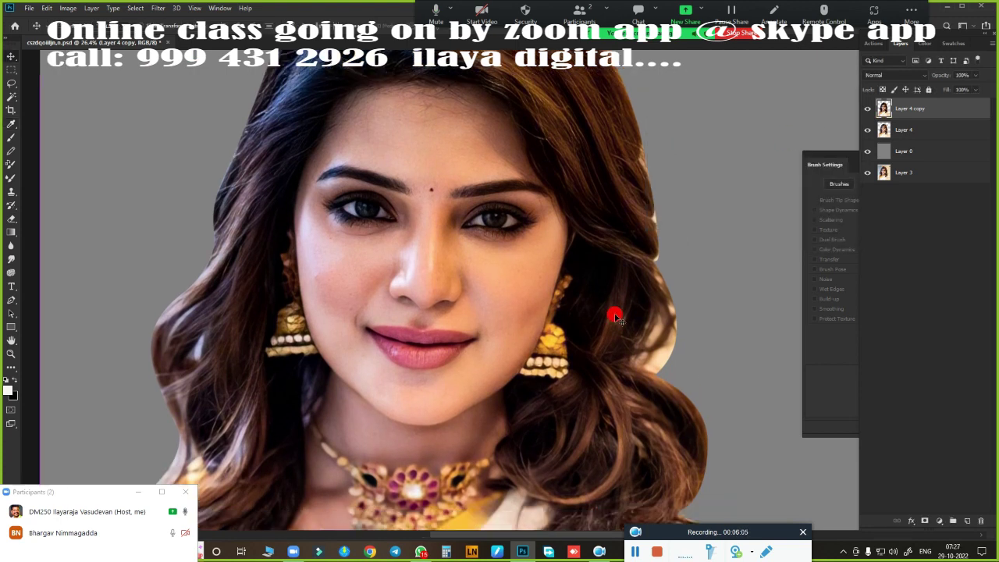
# Set Color Balance Highlights Yellow/Blue to -24 and add an empty Layer 5
pyautogui.hotkey('ctrl', 'b')
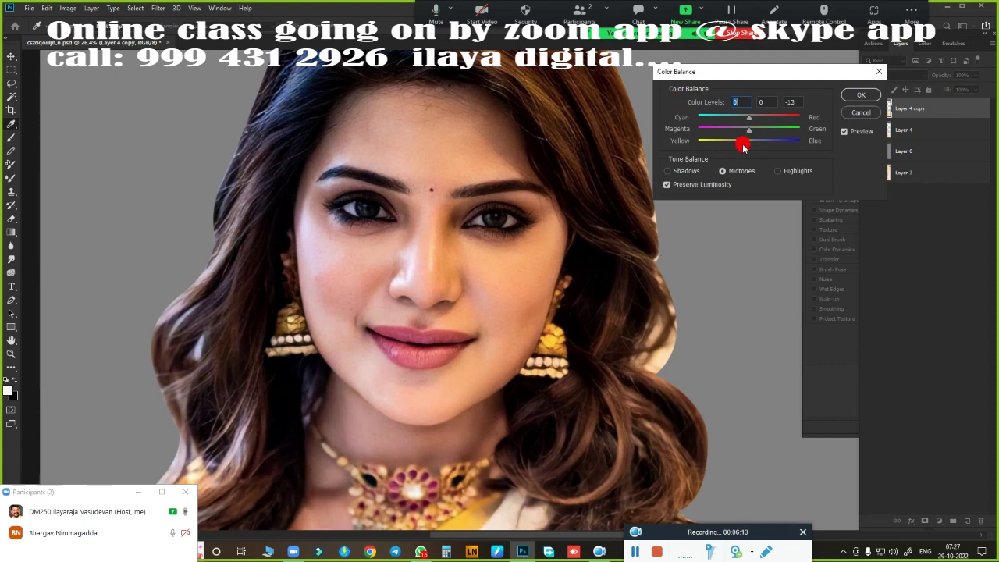
pyautogui.click(781, 173)
pyautogui.moveTo(749, 141); pyautogui.dragTo(742, 143)
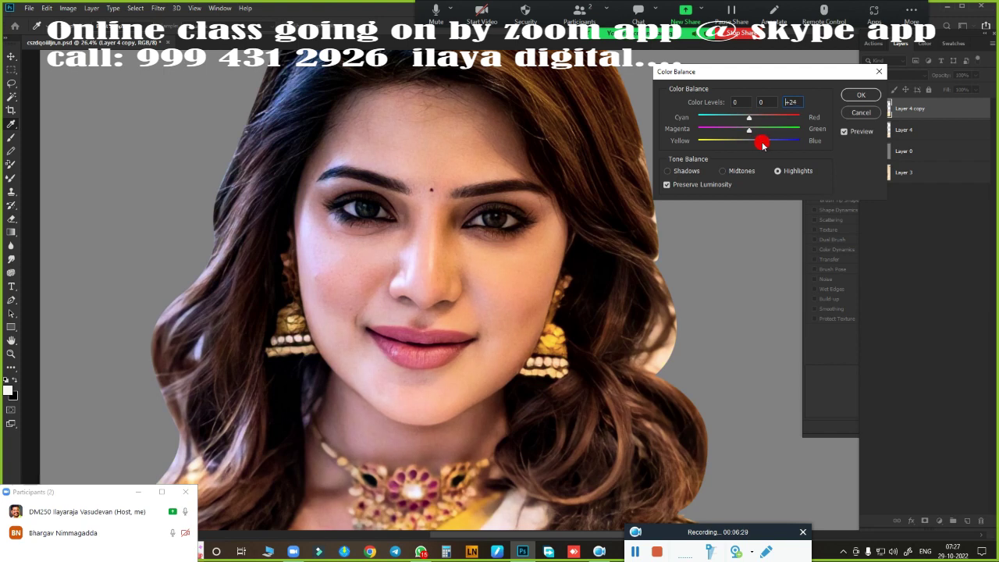
pyautogui.click(847, 113)
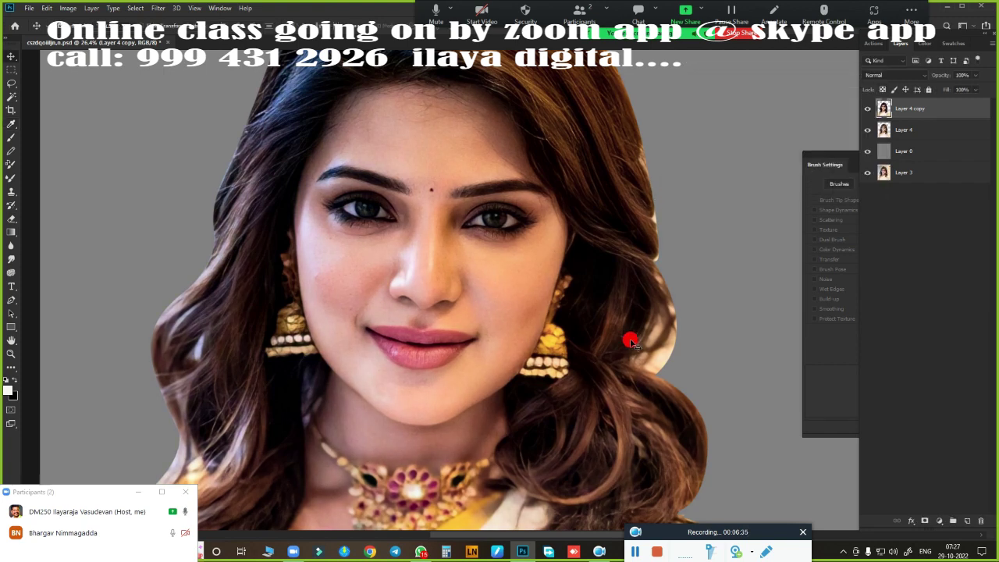
pyautogui.click(967, 521)
# Choose a soft brush tip and size for painting on Layer 5
pyautogui.scroll(1, 480, 273)
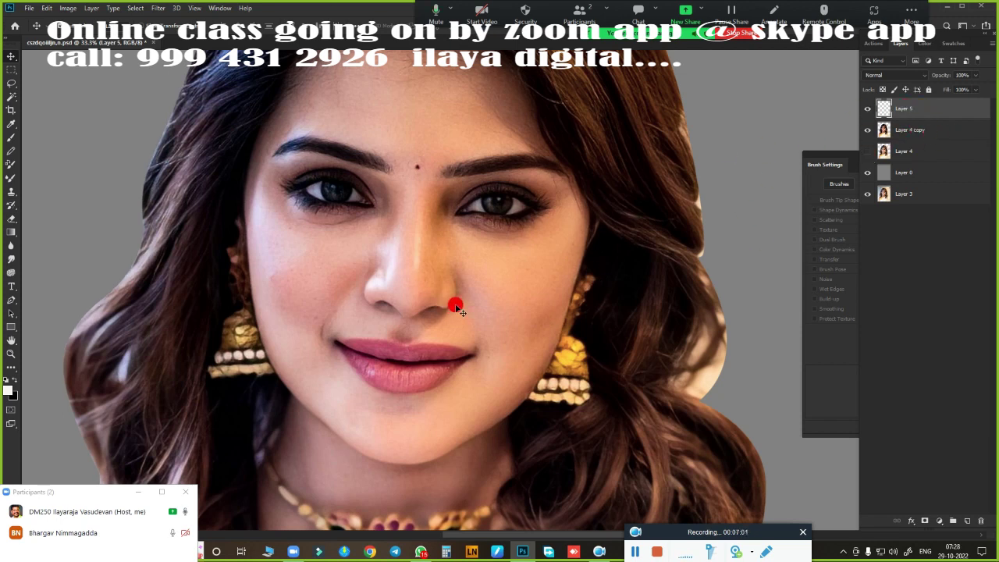
pyautogui.rightClick(457, 308)
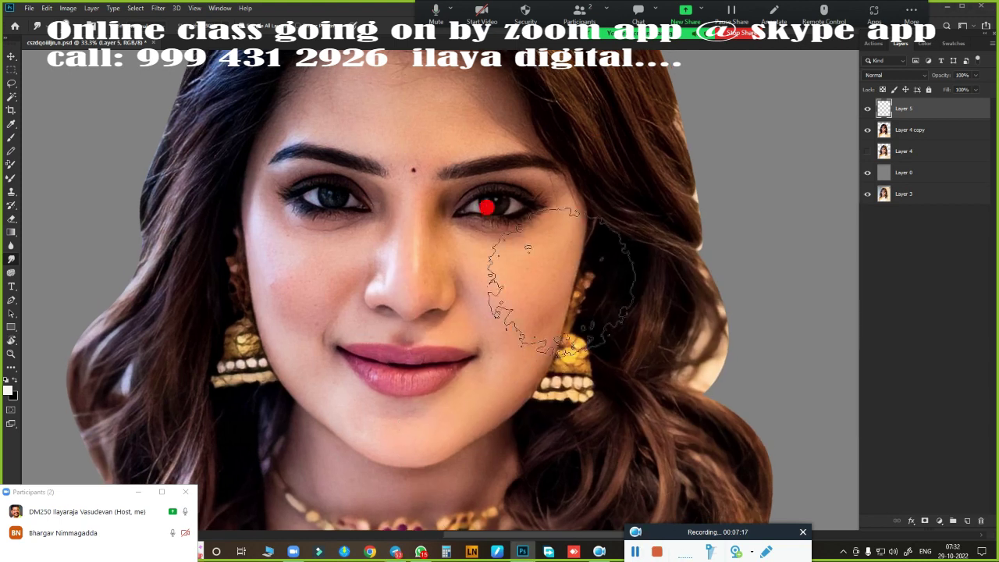
pyautogui.scroll(-2, 404, 238)
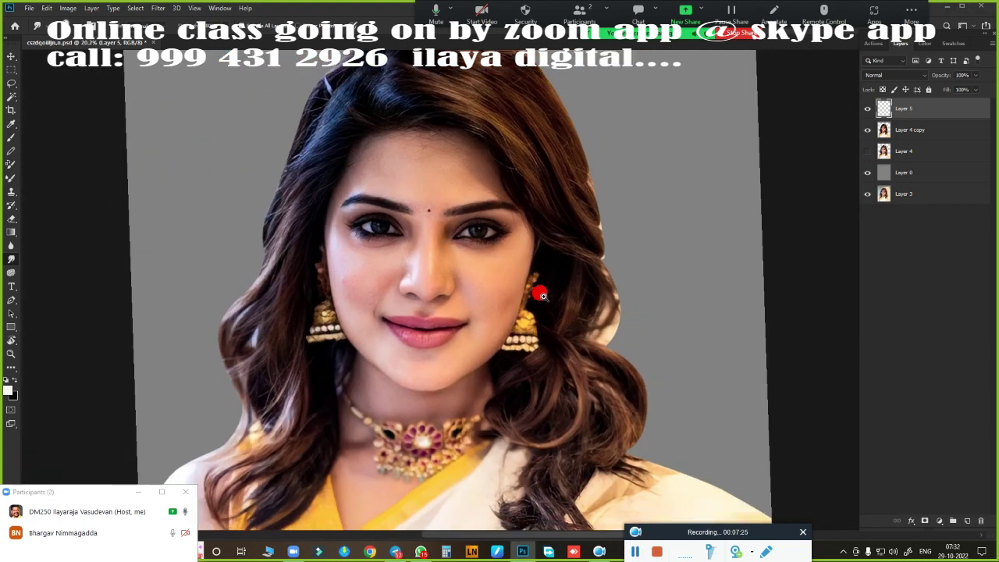
pyautogui.scroll(-2, 643, 274)
pyautogui.scroll(5, 616, 299)
pyautogui.scroll(2, 520, 298)
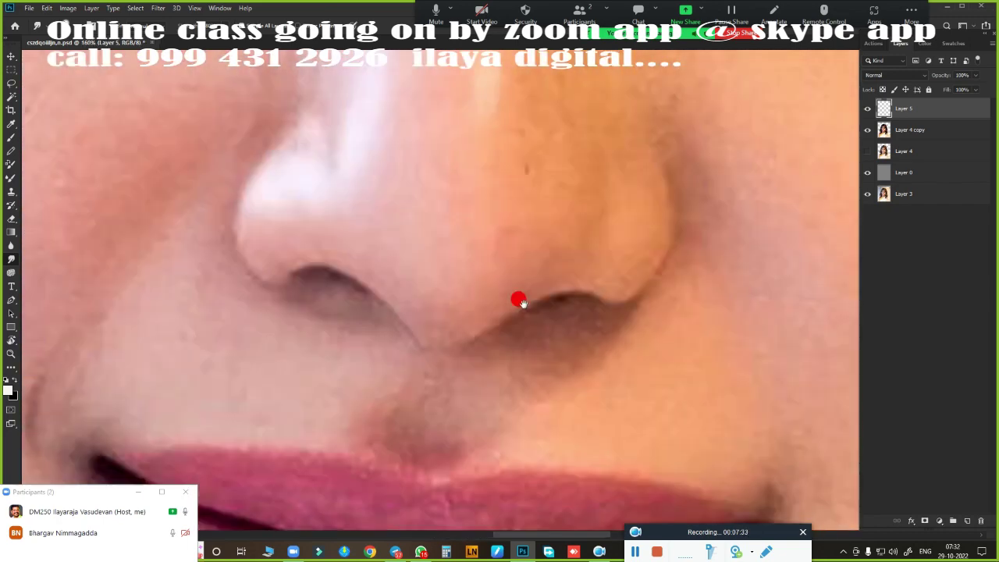
pyautogui.scroll(2, 477, 319)
pyautogui.scroll(-4, 398, 341)
pyautogui.scroll(2, 431, 352)
pyautogui.scroll(-3, 431, 352)
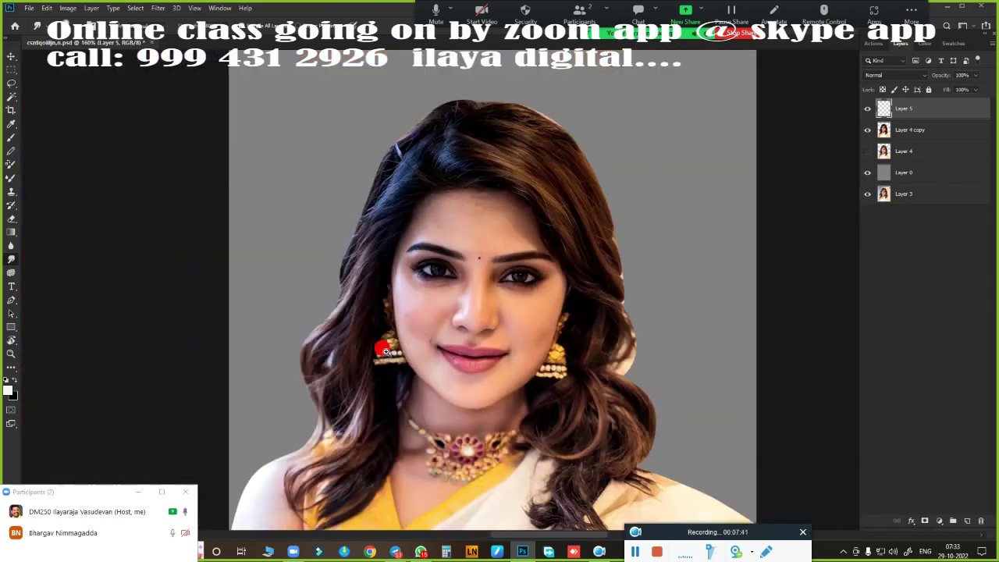
pyautogui.scroll(1, 457, 316)
pyautogui.scroll(3, 495, 291)
pyautogui.scroll(2, 359, 333)
pyautogui.scroll(-2, 475, 288)
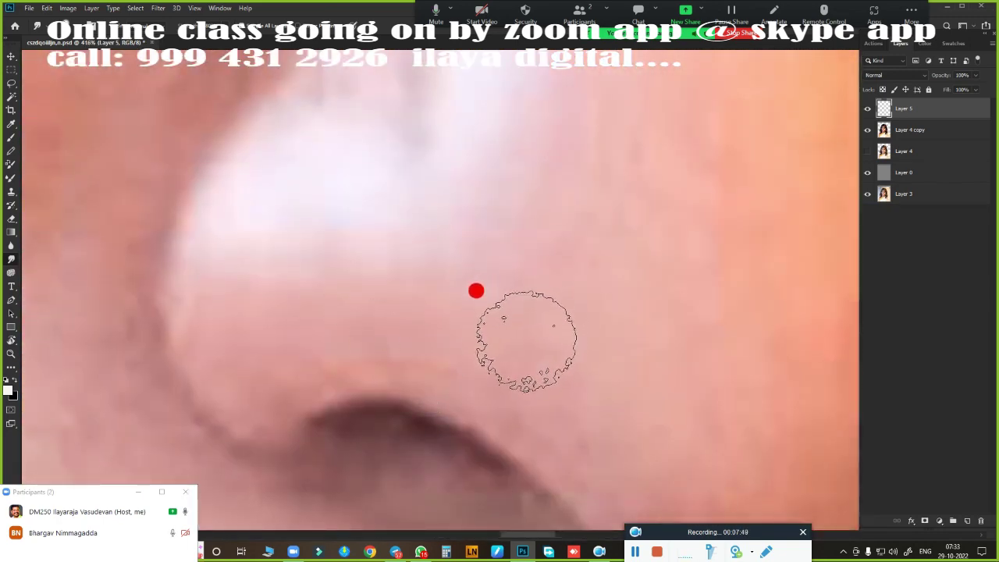
pyautogui.scroll(-2, 459, 315)
pyautogui.scroll(-1, 459, 315)
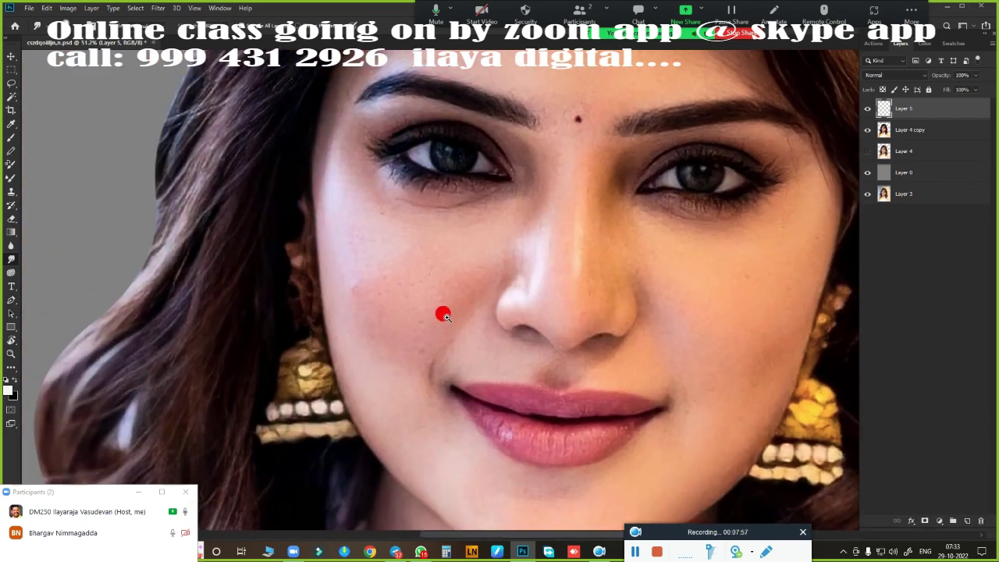
pyautogui.scroll(-2, 515, 292)
pyautogui.scroll(3, 501, 317)
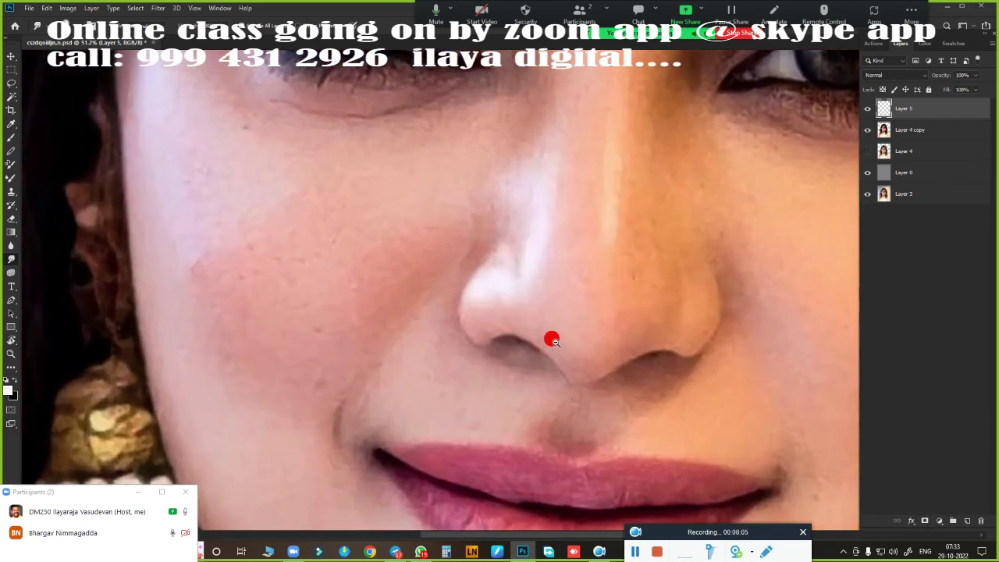
pyautogui.scroll(-1, 551, 339)
pyautogui.scroll(3, 539, 339)
pyautogui.scroll(-2, 524, 278)
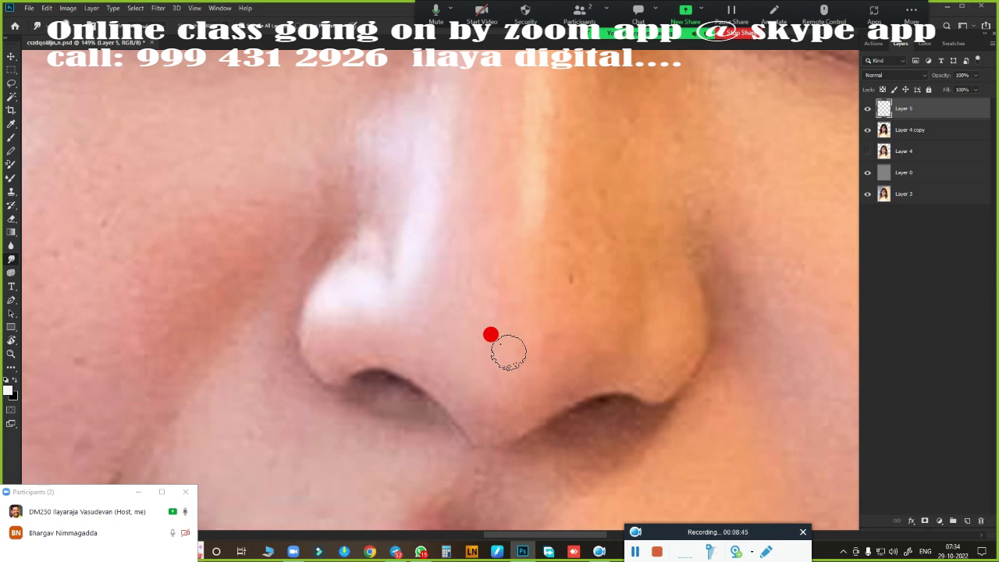
pyautogui.scroll(-2, 500, 327)
pyautogui.scroll(4, 452, 297)
pyautogui.scroll(1, 417, 249)
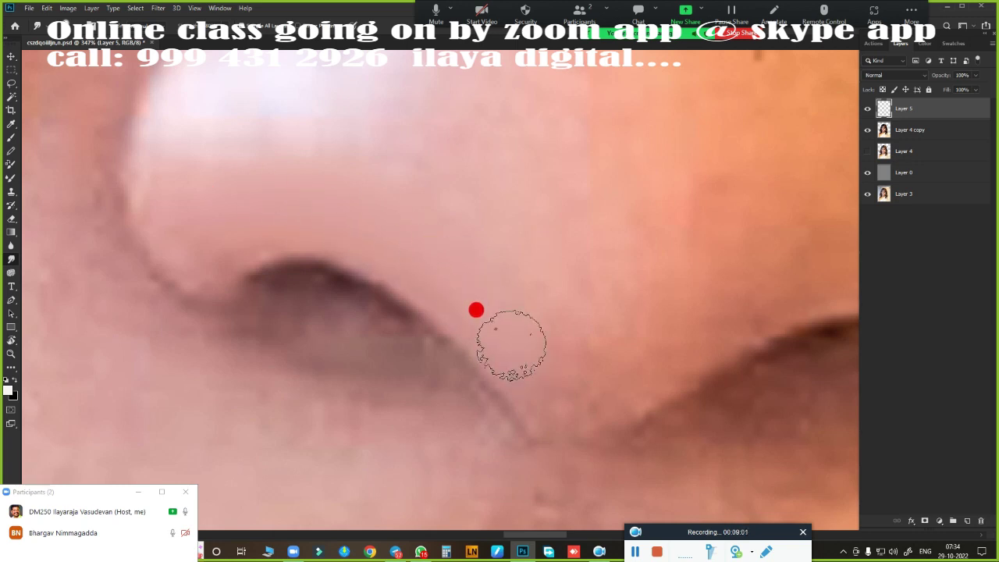
pyautogui.scroll(-1, 476, 310)
pyautogui.scroll(-1, 575, 361)
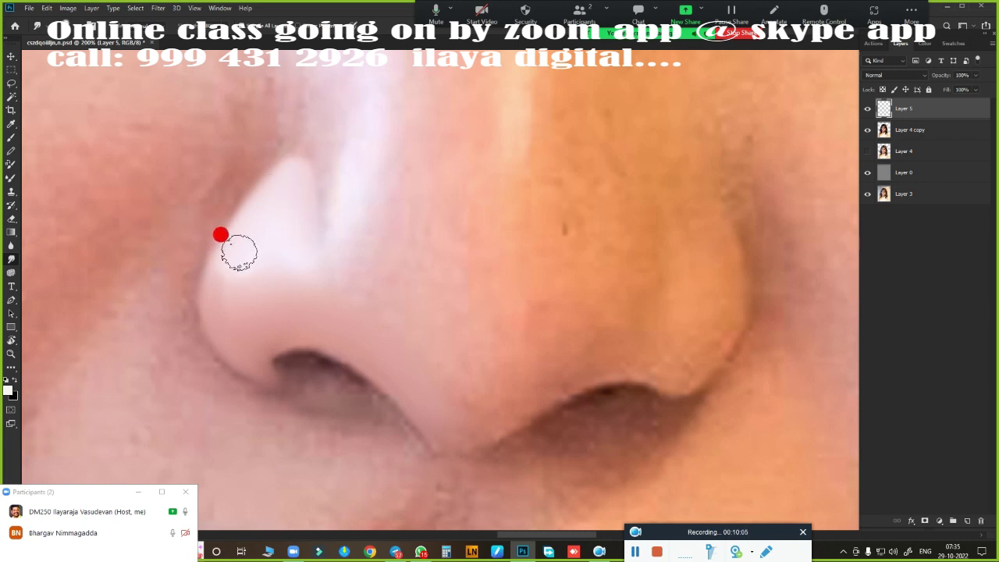
# Paint a bright highlight on the nose tip and darken the left nostril shading
pyautogui.moveTo(239, 245); pyautogui.dragTo(261, 241)
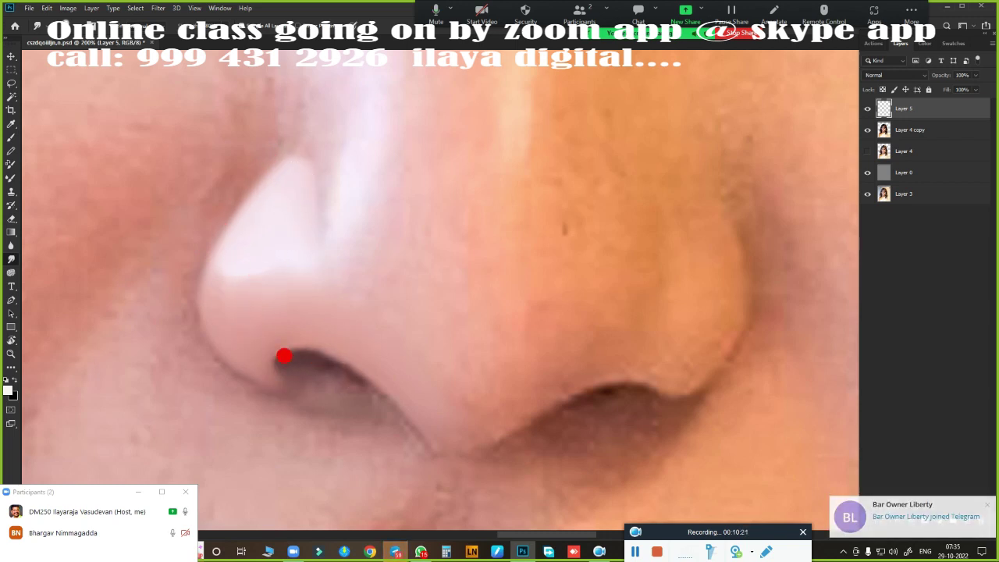
pyautogui.moveTo(296, 363); pyautogui.dragTo(395, 415)
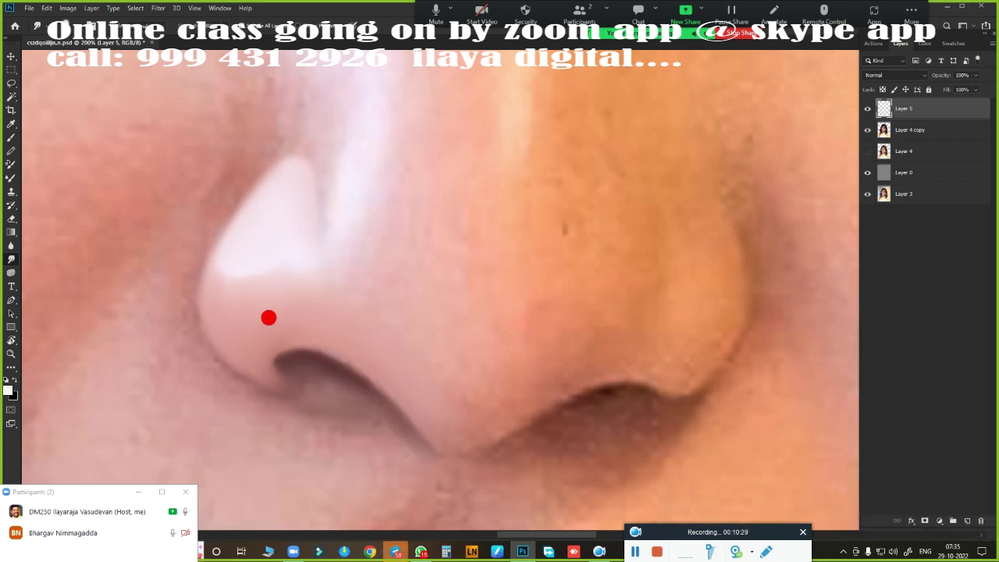
pyautogui.scroll(-3, 429, 321)
pyautogui.scroll(-1, 429, 321)
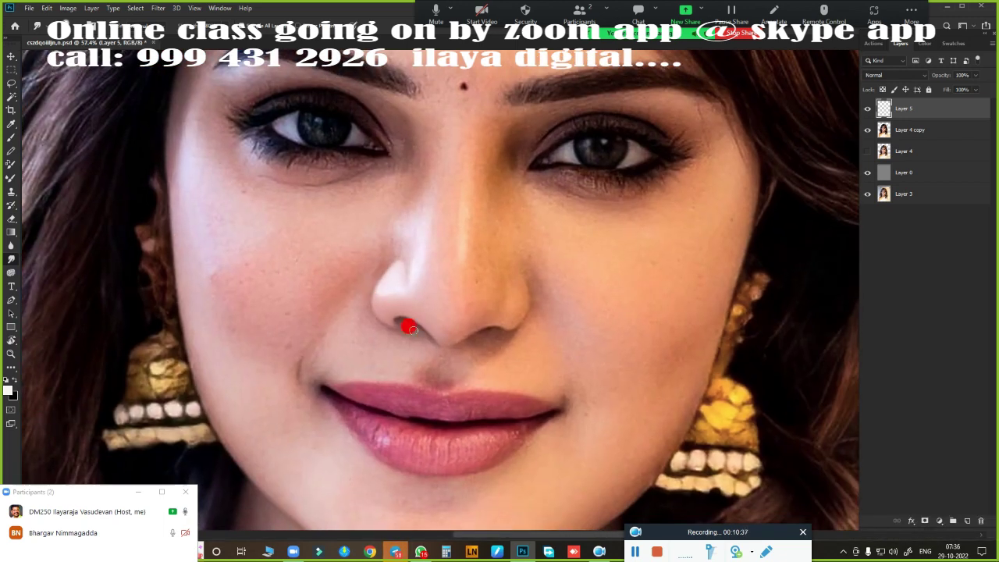
pyautogui.scroll(4, 408, 323)
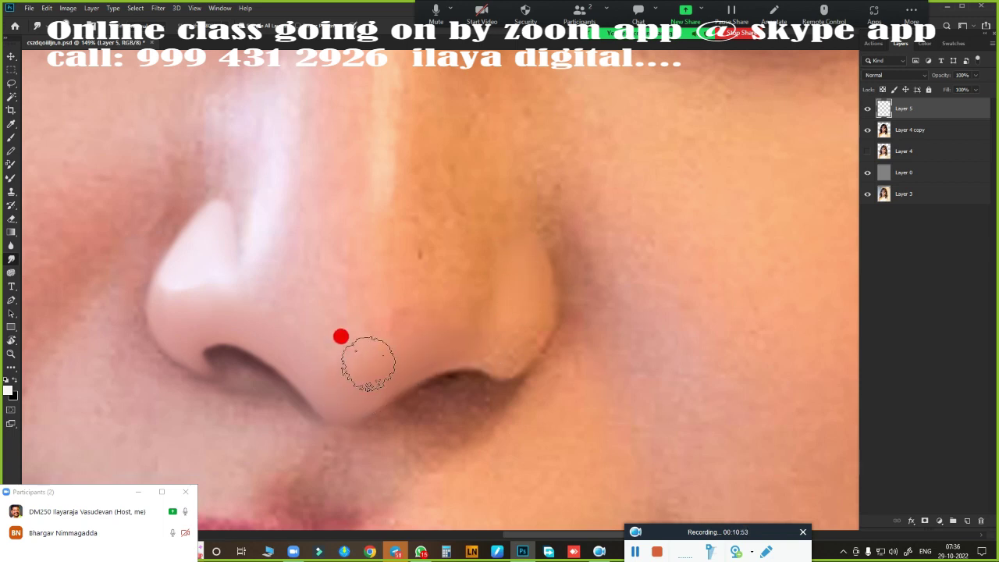
# Adjust the brush size and zoom out to frame the whole face
pyautogui.press(']')
pyautogui.press(']')
pyautogui.press(']')
pyautogui.press('[')
pyautogui.press('[')
pyautogui.press('[')
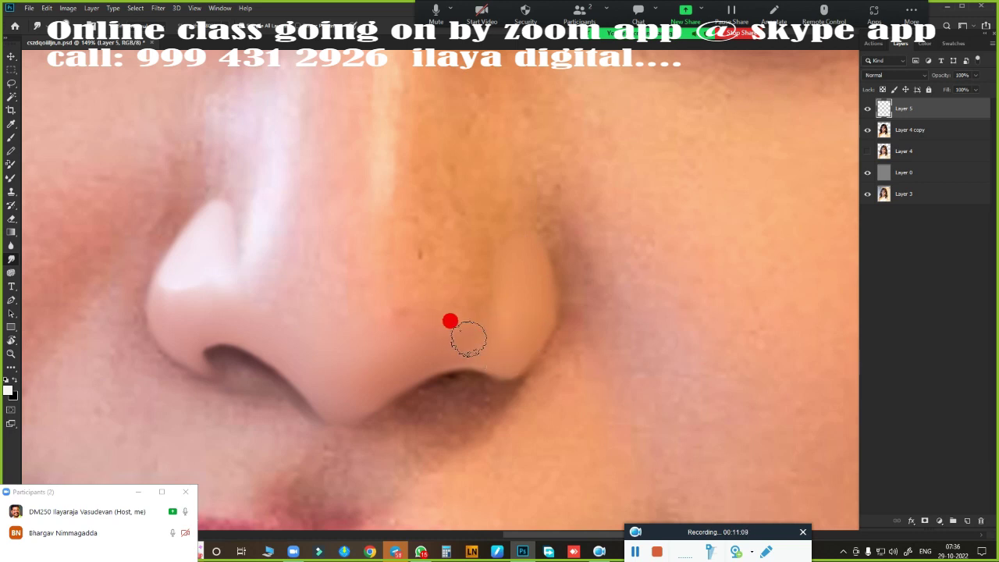
pyautogui.hotkey('ctrl', '0')
pyautogui.moveTo(422, 402); pyautogui.dragTo(663, 257)
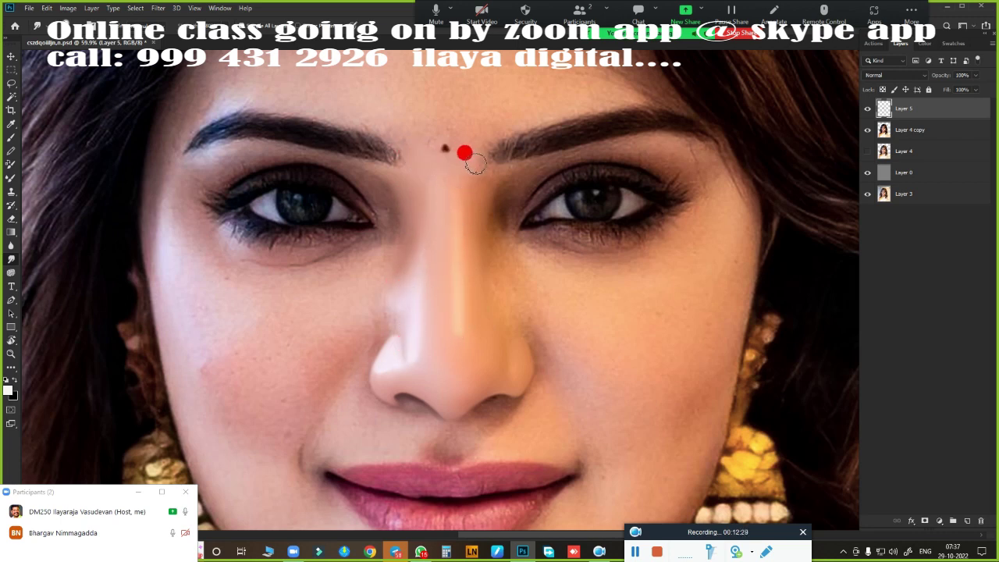
# Hide and reshow Layer 4 copy to check the painted nose on Layer 5 alone
pyautogui.scroll(-2, 581, 335)
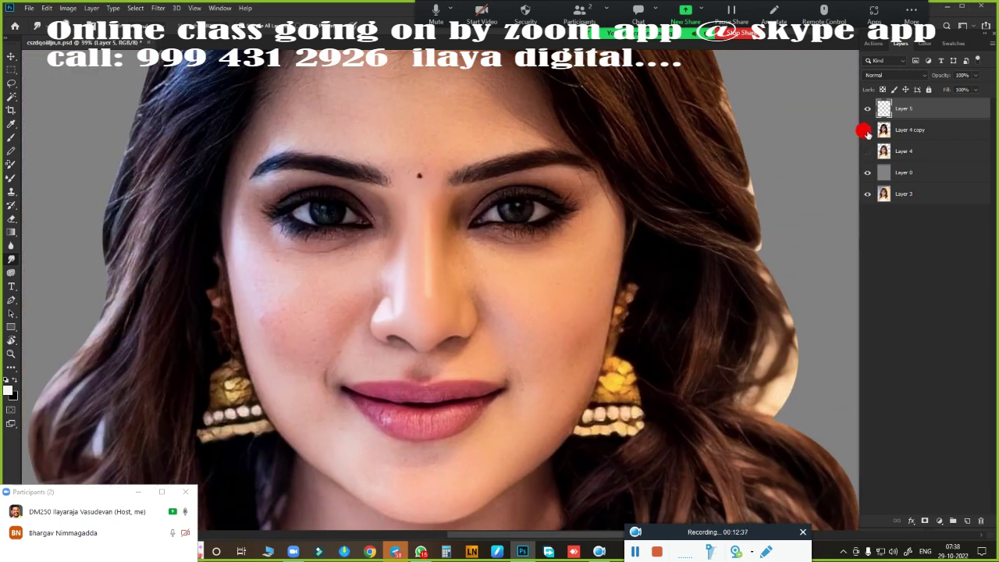
pyautogui.click(867, 129)
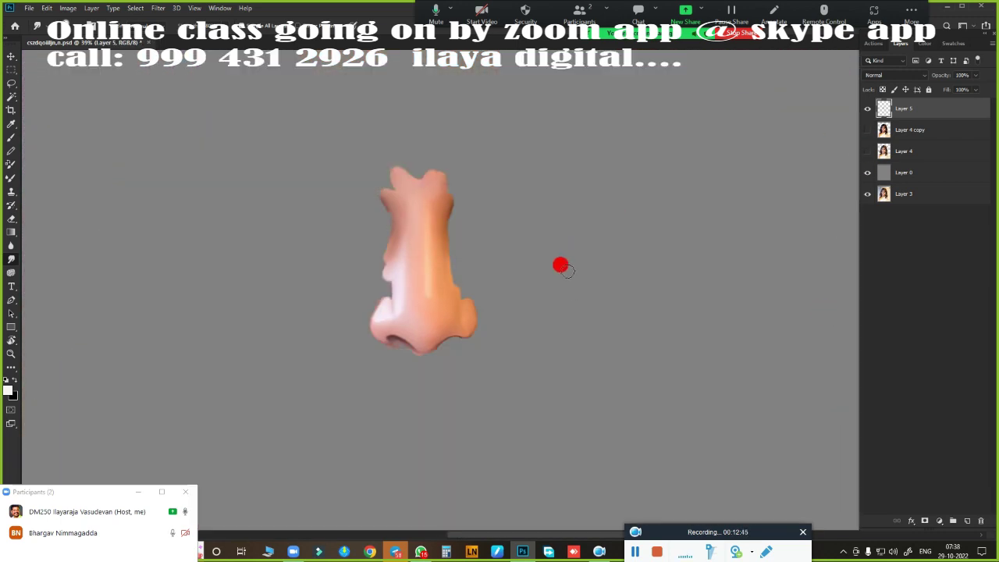
pyautogui.click(867, 129)
pyautogui.scroll(3, 455, 278)
pyautogui.scroll(2, 598, 232)
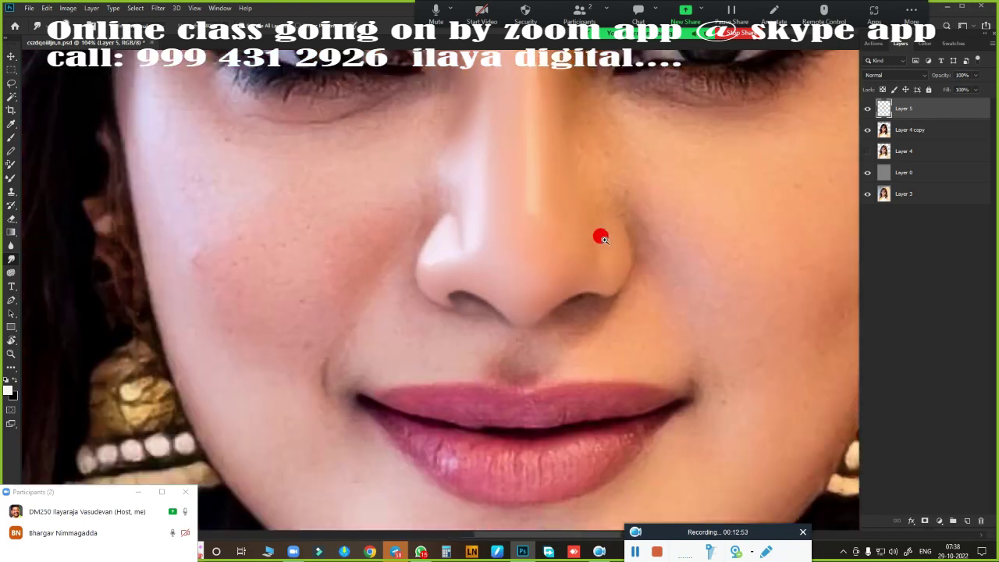
pyautogui.scroll(2, 726, 226)
pyautogui.scroll(-2, 657, 213)
pyautogui.scroll(-2, 508, 236)
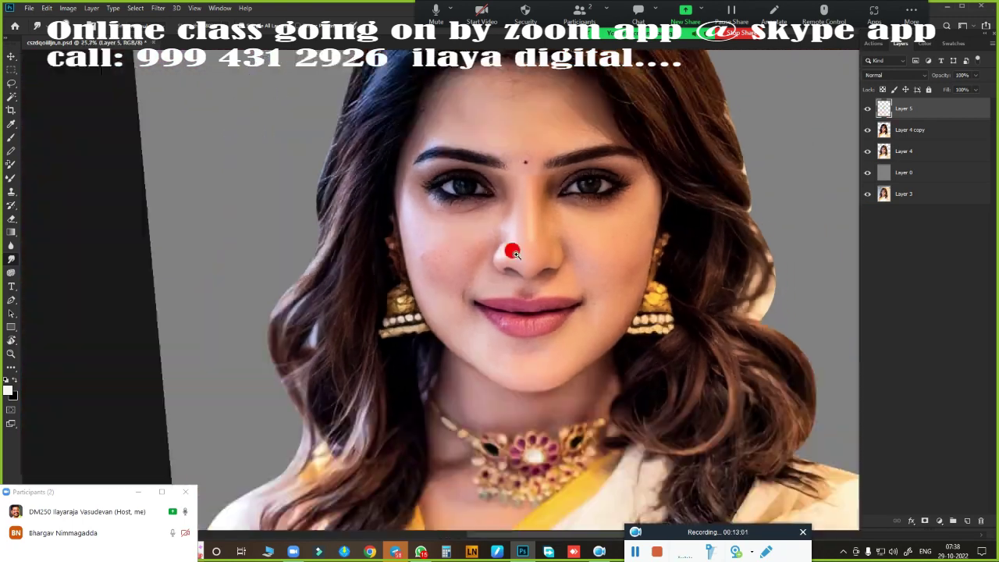
pyautogui.scroll(3, 570, 250)
pyautogui.scroll(1, 544, 279)
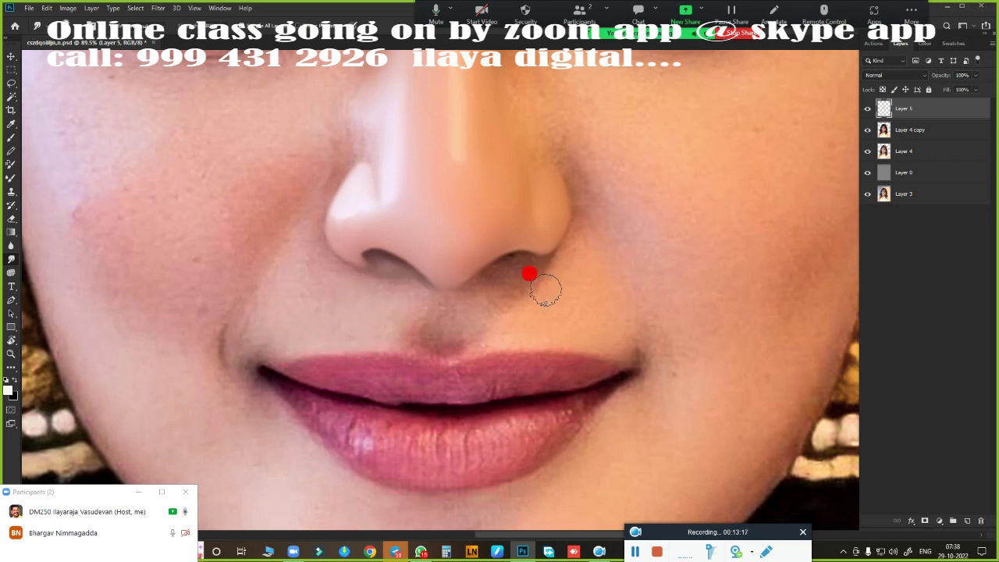
# Paint a darker tone from the nostril edge down to the nose base
pyautogui.scroll(-3, 472, 258)
pyautogui.scroll(5, 536, 363)
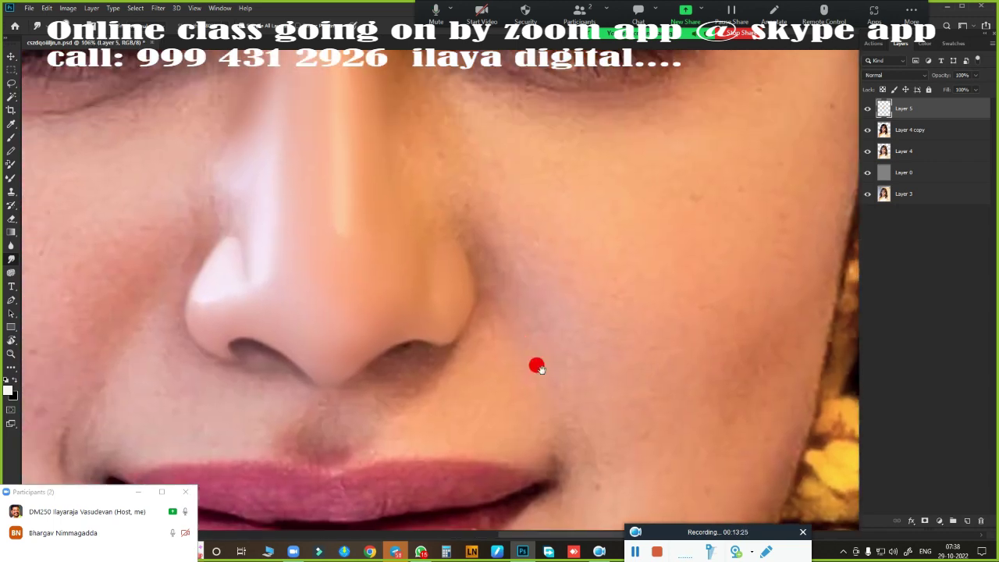
pyautogui.scroll(2, 518, 263)
pyautogui.scroll(2, 573, 334)
pyautogui.scroll(1, 483, 296)
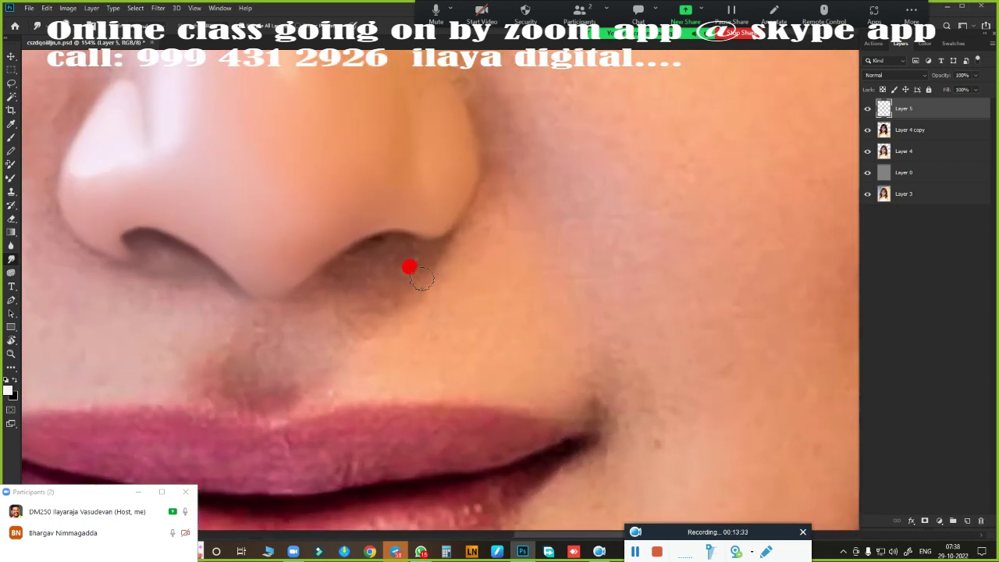
pyautogui.moveTo(376, 248); pyautogui.dragTo(274, 308)
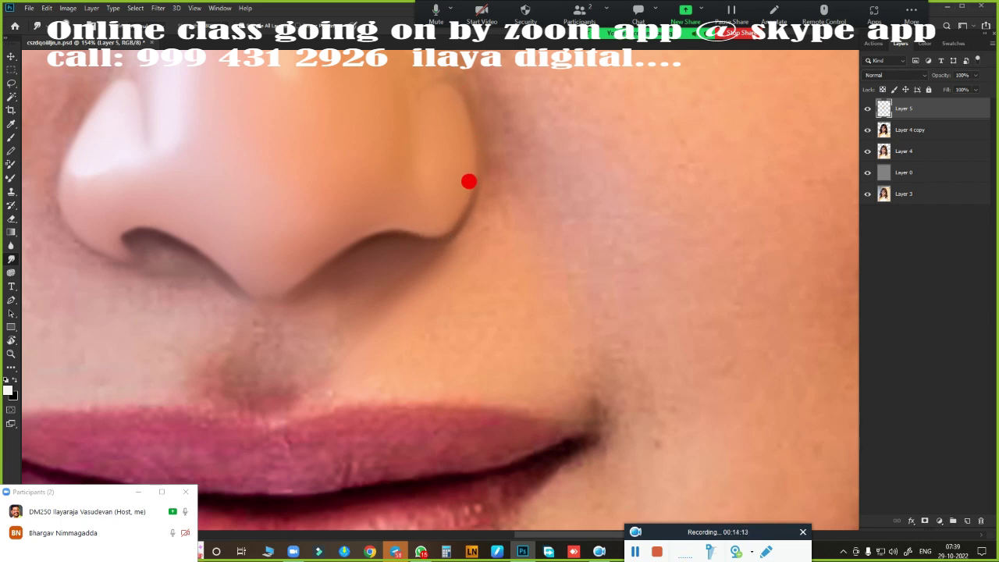
pyautogui.scroll(-5, 468, 286)
pyautogui.scroll(5, 495, 312)
pyautogui.scroll(-1, 502, 278)
pyautogui.scroll(-1, 490, 305)
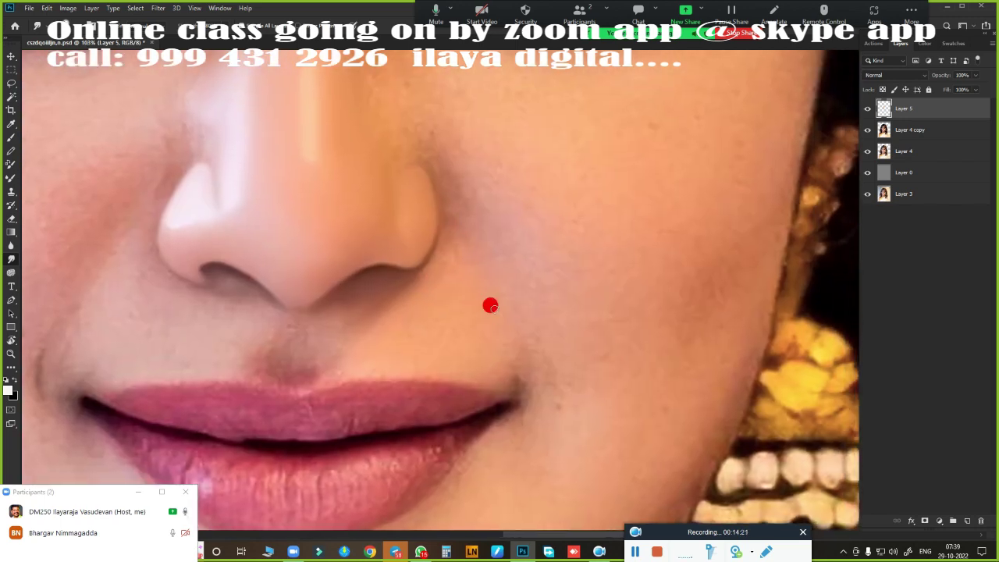
pyautogui.scroll(3, 477, 262)
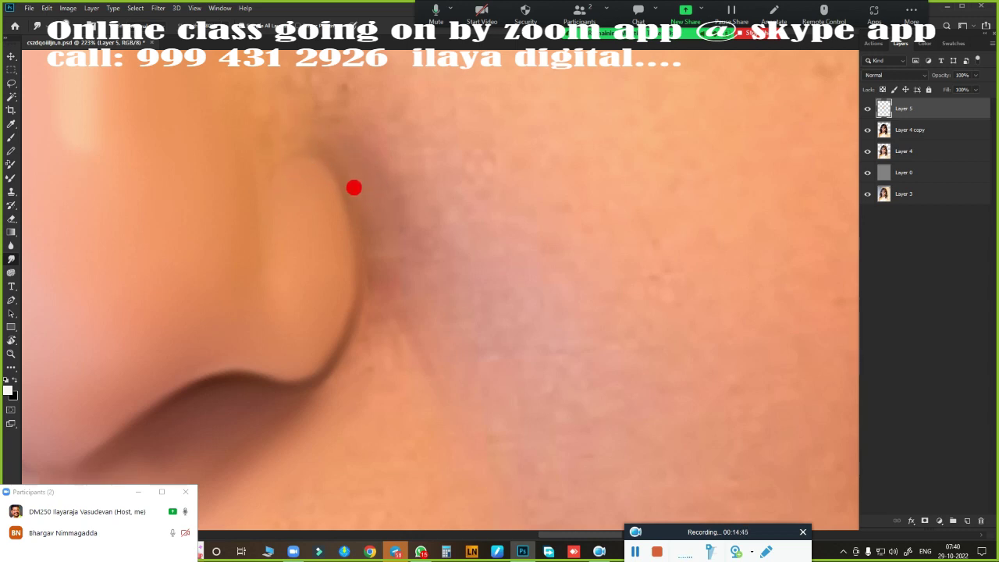
pyautogui.scroll(-3, 483, 273)
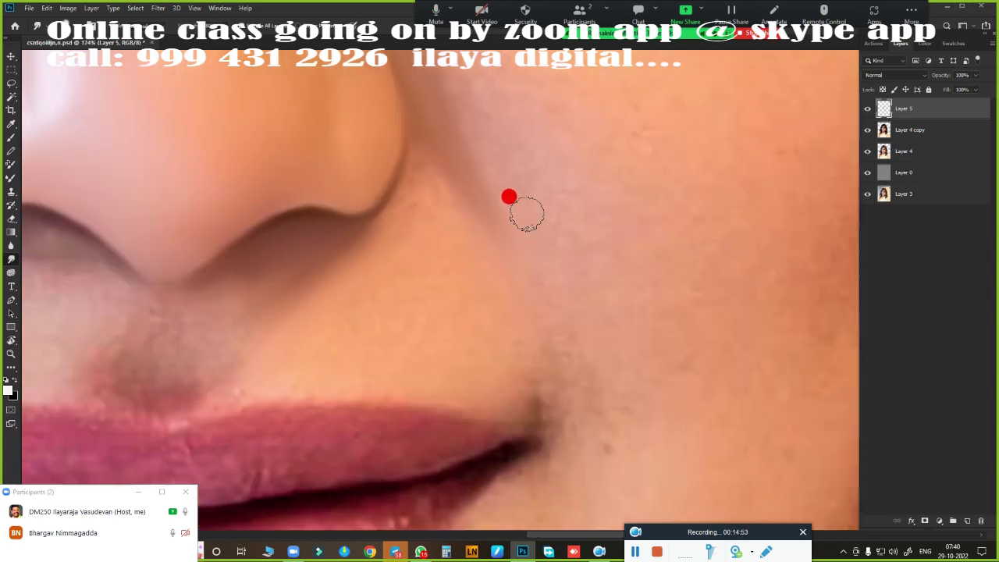
pyautogui.scroll(2, 515, 361)
pyautogui.scroll(-3, 518, 340)
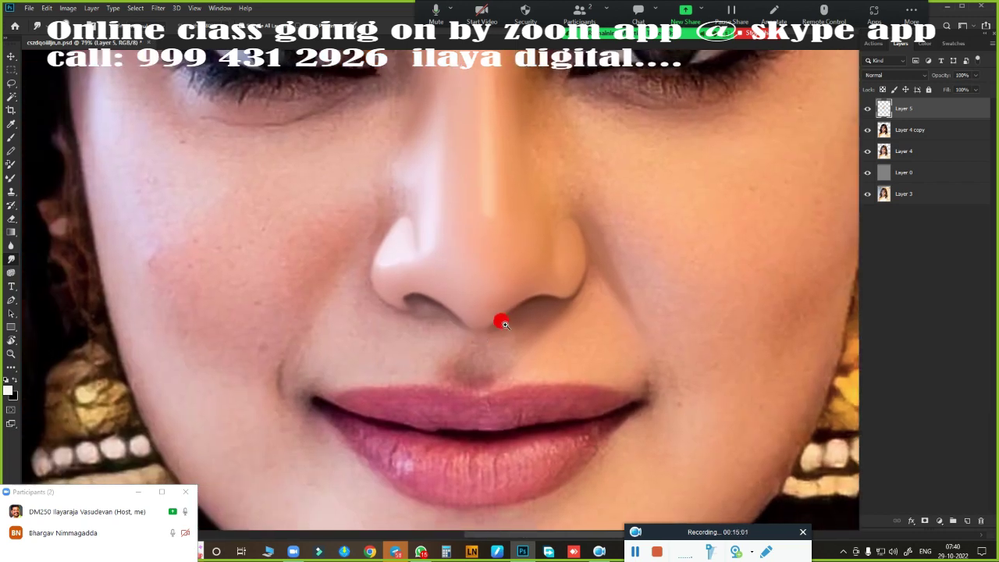
pyautogui.scroll(3, 500, 318)
pyautogui.scroll(1, 562, 252)
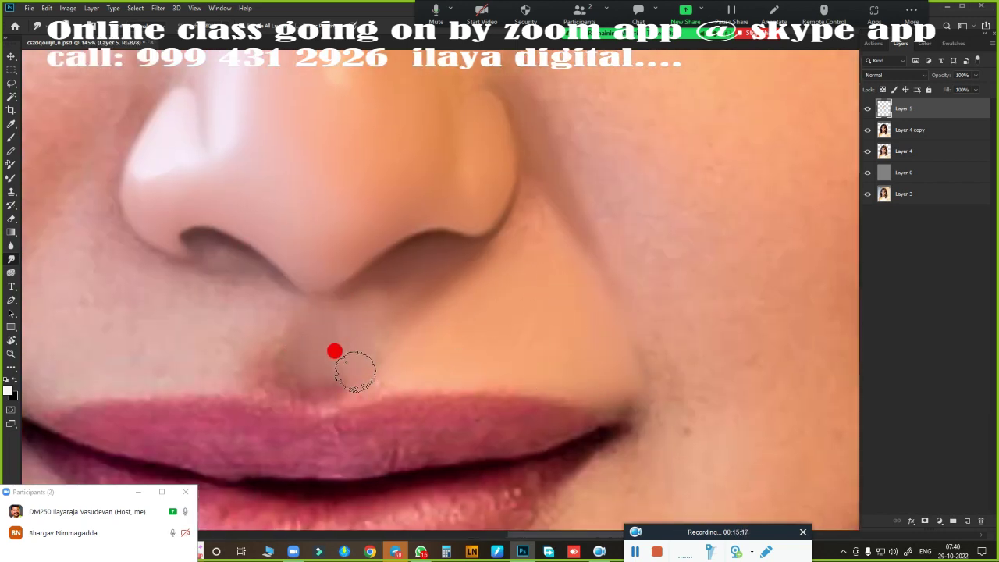
# Smooth away the dark blotch between the nose and upper lip
pyautogui.moveTo(261, 323); pyautogui.dragTo(286, 346)
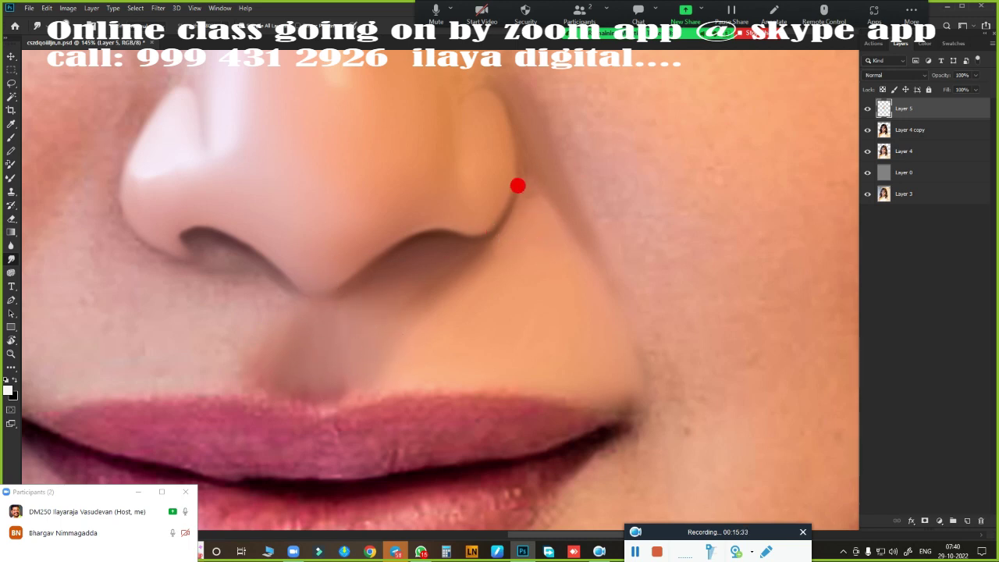
pyautogui.scroll(1, 581, 267)
pyautogui.scroll(1, 577, 272)
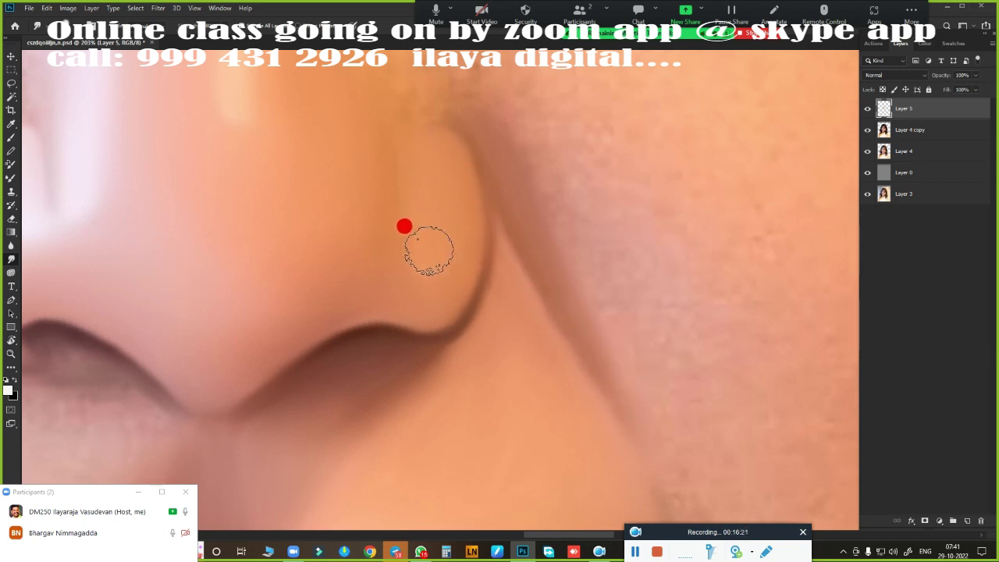
pyautogui.hscroll(-4, 328, 234)
pyautogui.scroll(-5, 493, 252)
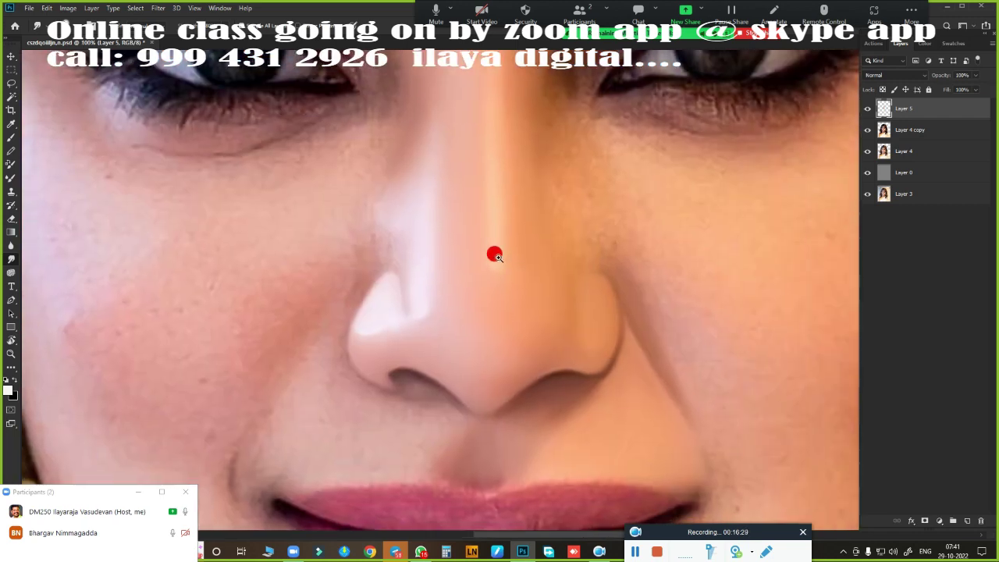
pyautogui.scroll(5, 462, 216)
pyautogui.scroll(-4, 459, 238)
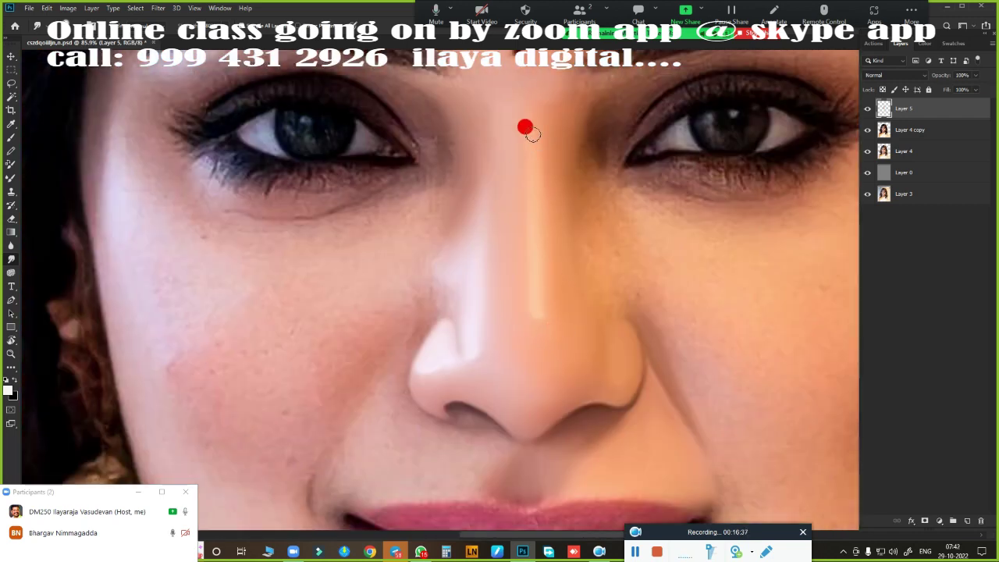
pyautogui.scroll(-3, 663, 364)
pyautogui.scroll(4, 494, 397)
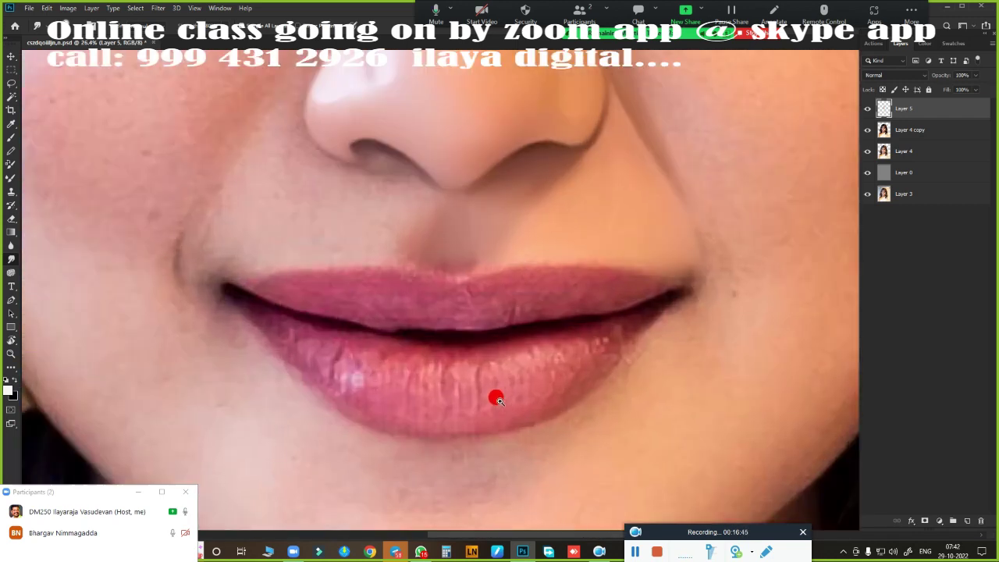
pyautogui.scroll(2, 437, 218)
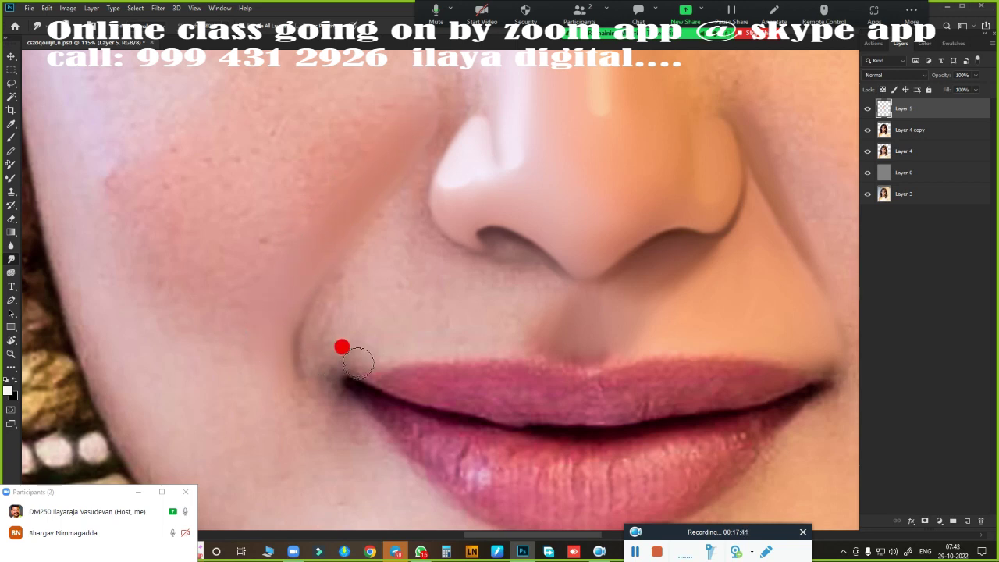
# Zoom in on the nostril and mouth corner to inspect the blended skin and nose contour
pyautogui.scroll(2, 414, 296)
pyautogui.scroll(2, 379, 278)
pyautogui.scroll(1, 384, 285)
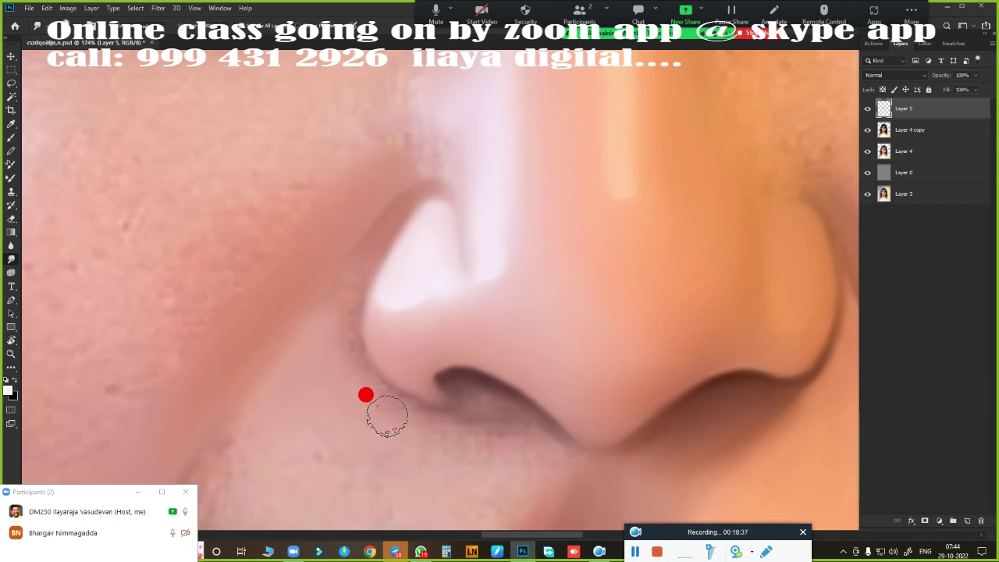
pyautogui.scroll(-5, 305, 359)
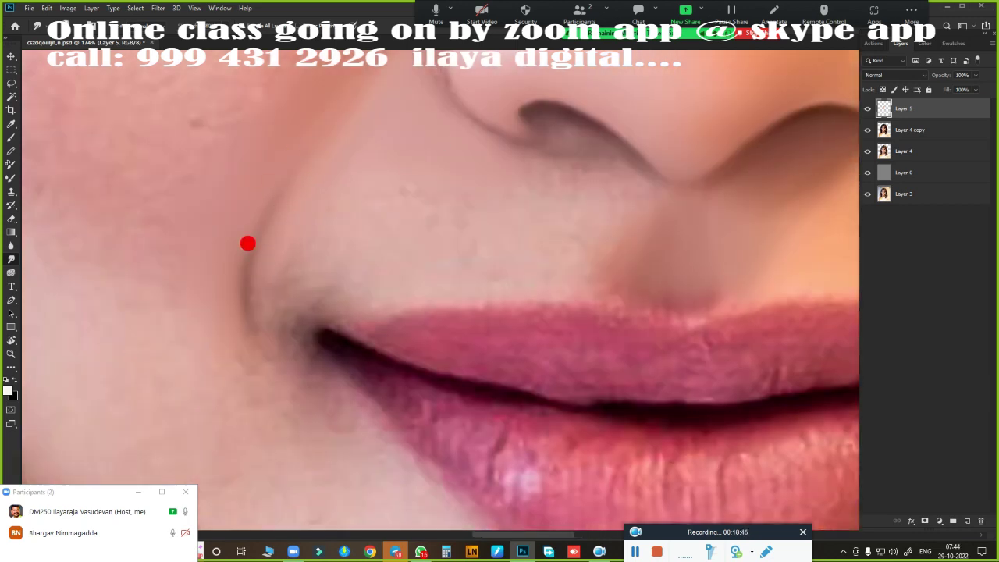
pyautogui.scroll(3, 545, 279)
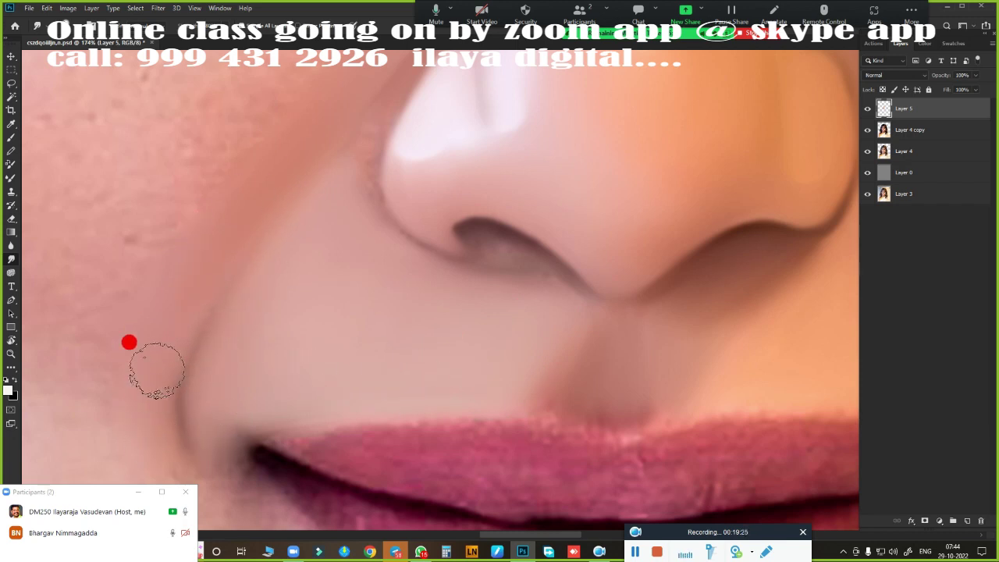
pyautogui.scroll(3, 413, 336)
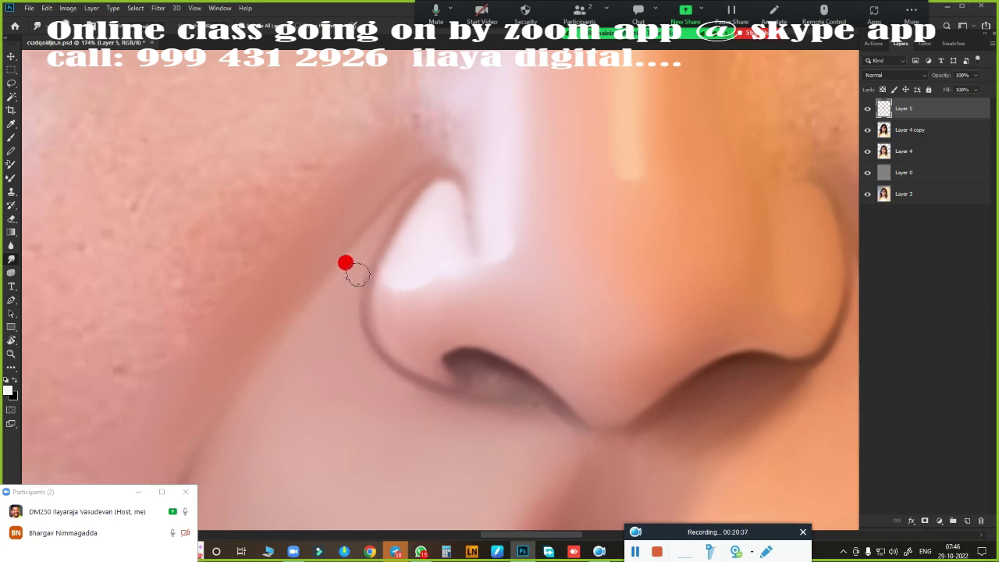
pyautogui.scroll(1, 537, 399)
pyautogui.scroll(-3, 339, 266)
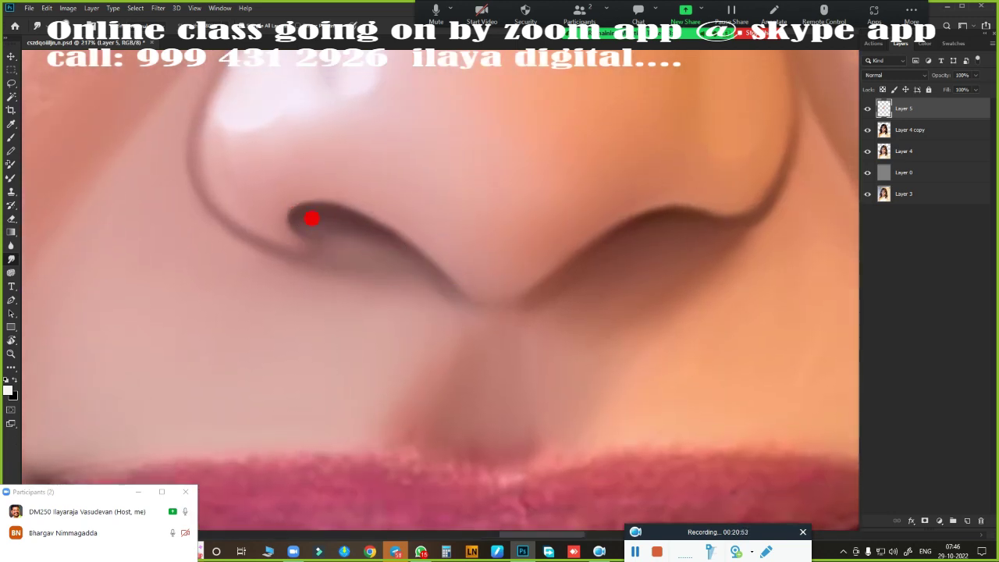
# Hide and reshow Layer 4 copy and Layer 4 to compare the face with the original
pyautogui.hotkey('ctrl', '0')
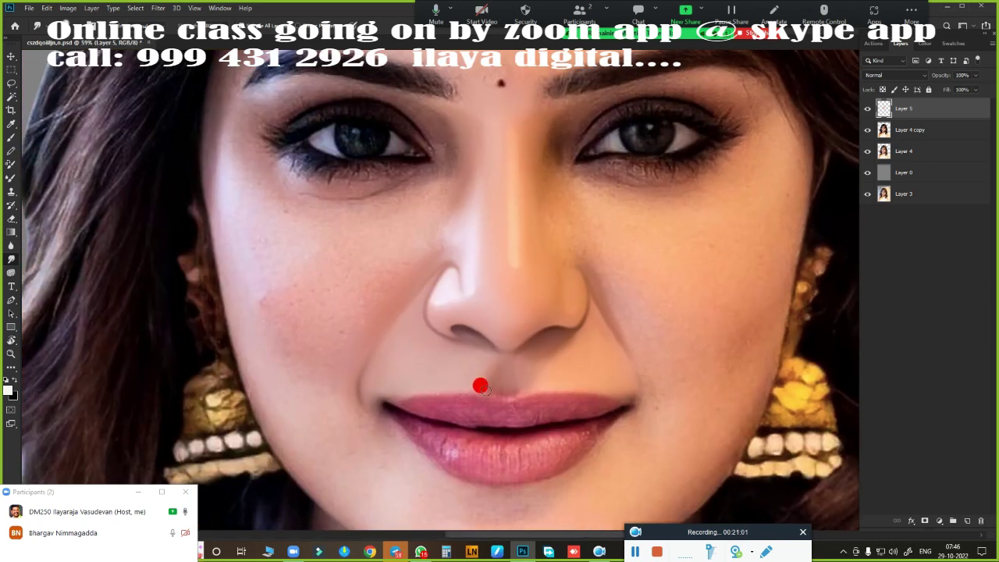
pyautogui.click(867, 130)
pyautogui.click(867, 151)
pyautogui.click(866, 129)
pyautogui.scroll(1, 535, 372)
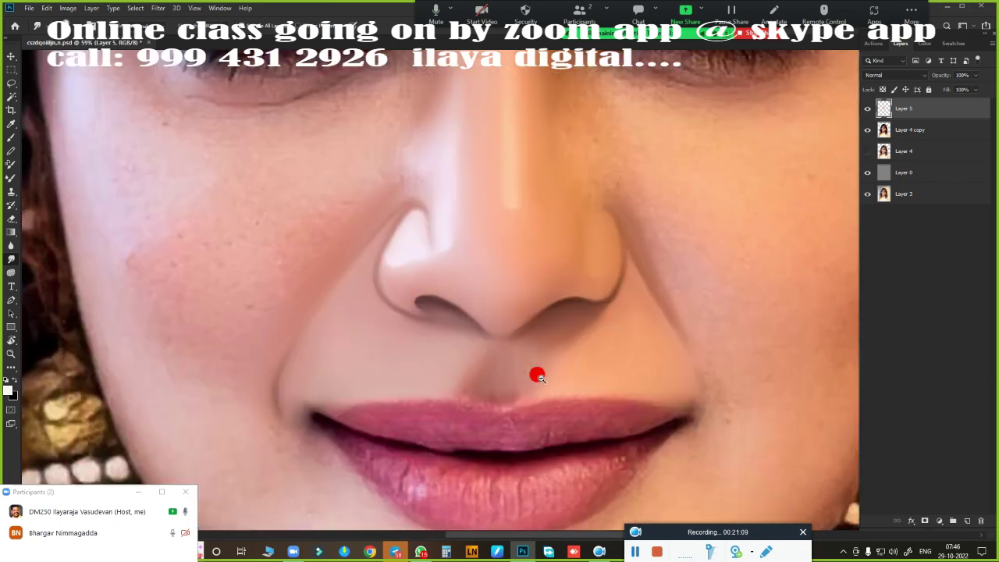
pyautogui.scroll(7, 452, 308)
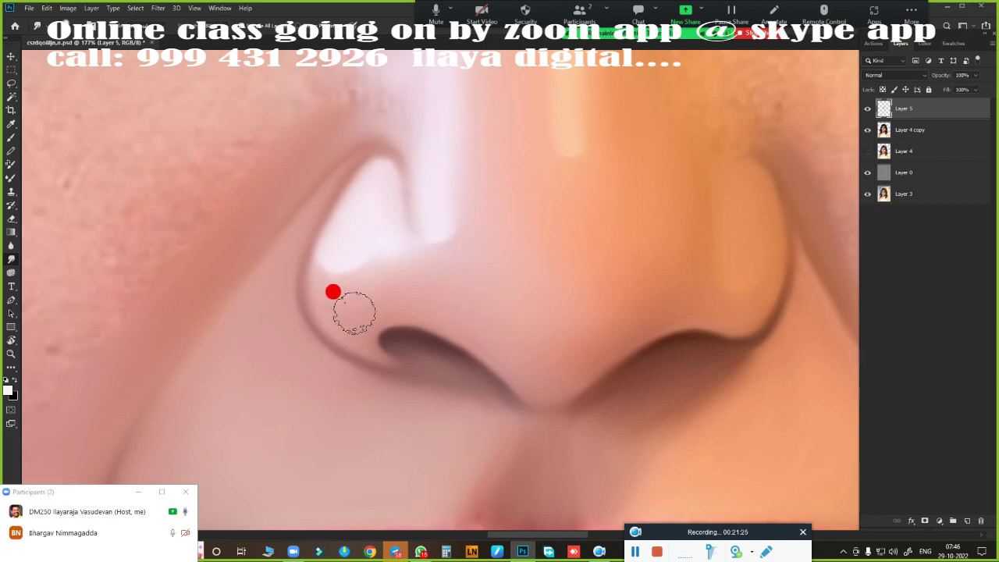
pyautogui.scroll(-2, 518, 321)
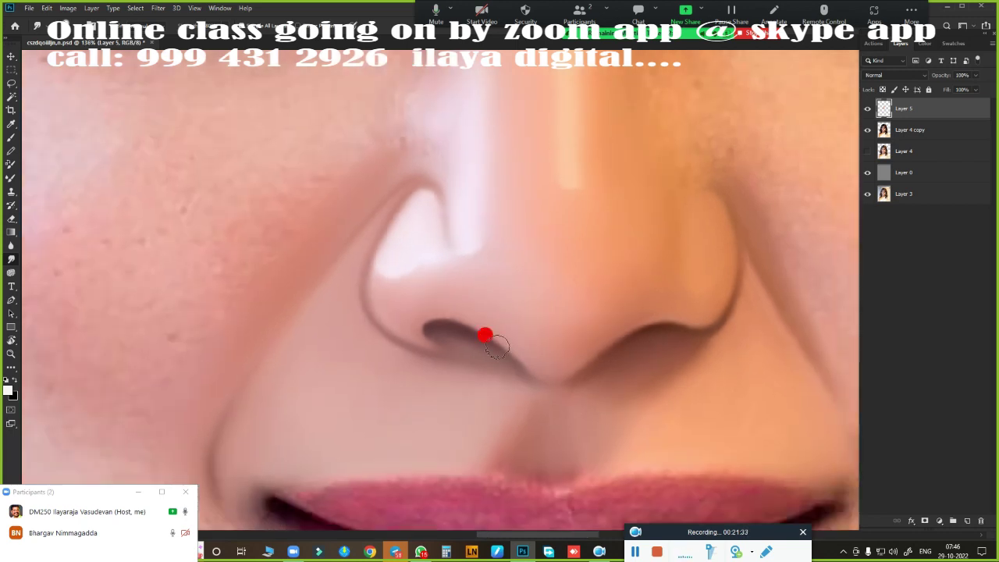
pyautogui.scroll(-7, 454, 223)
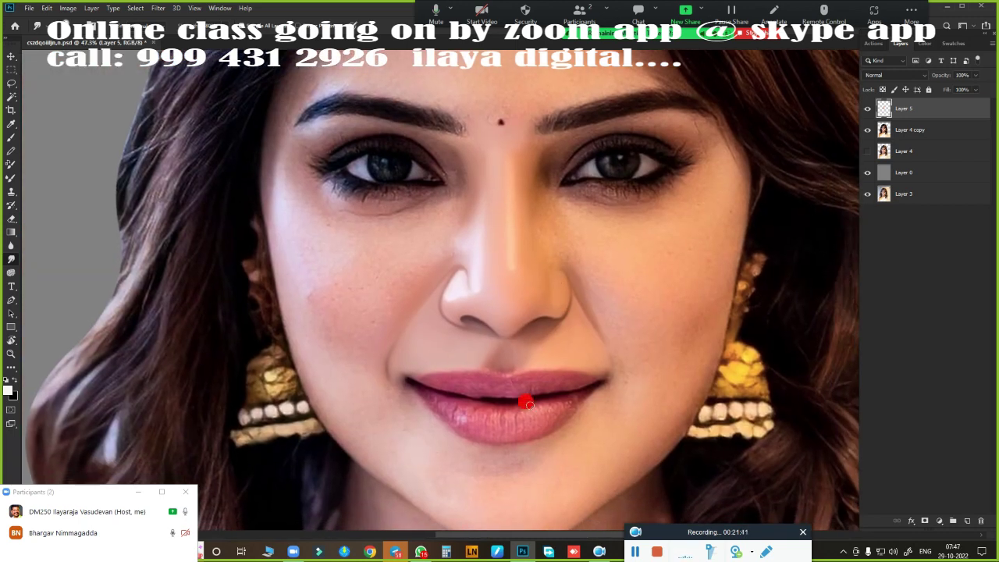
pyautogui.scroll(5, 593, 287)
pyautogui.scroll(-2, 203, 348)
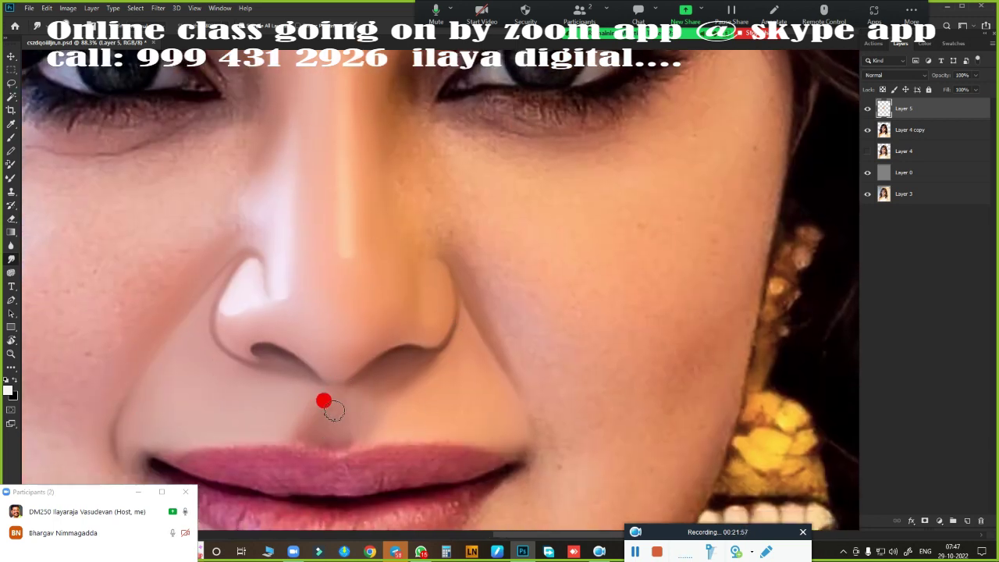
pyautogui.scroll(3, 546, 309)
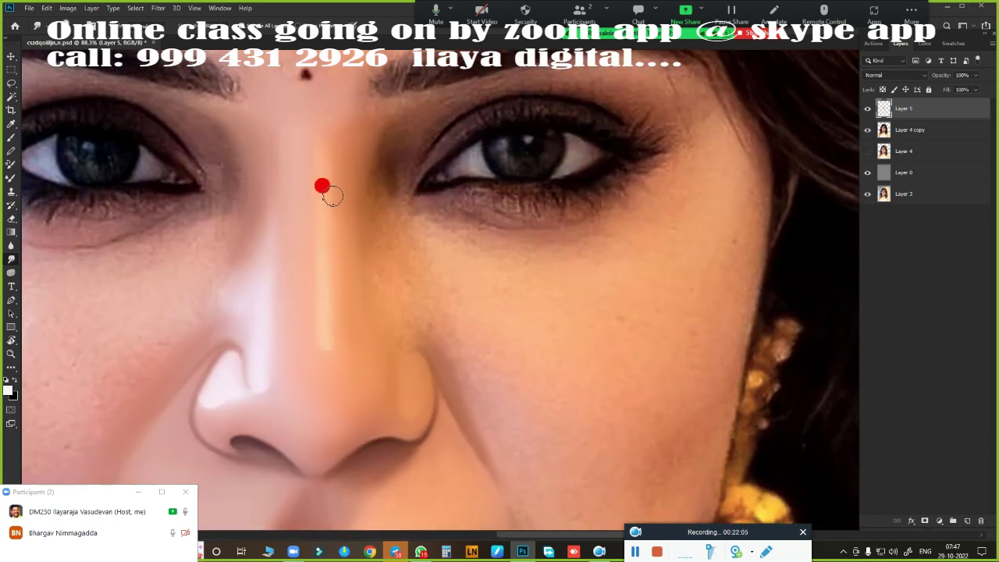
pyautogui.scroll(3, 549, 336)
pyautogui.scroll(2, 558, 289)
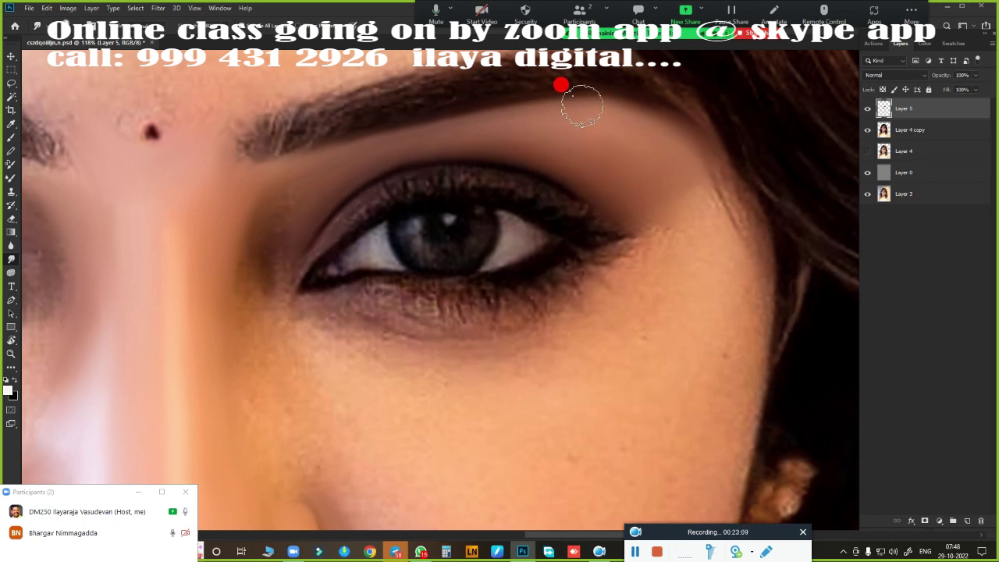
# Smooth the skin along the eyebrow, resizing the brush for the temple, under-eye and cheek
pyautogui.moveTo(605, 166)
pyautogui.mouseDown()
pyautogui.moveTo(631, 113)
pyautogui.moveTo(642, 122)
pyautogui.moveTo(595, 193)
pyautogui.mouseUp()
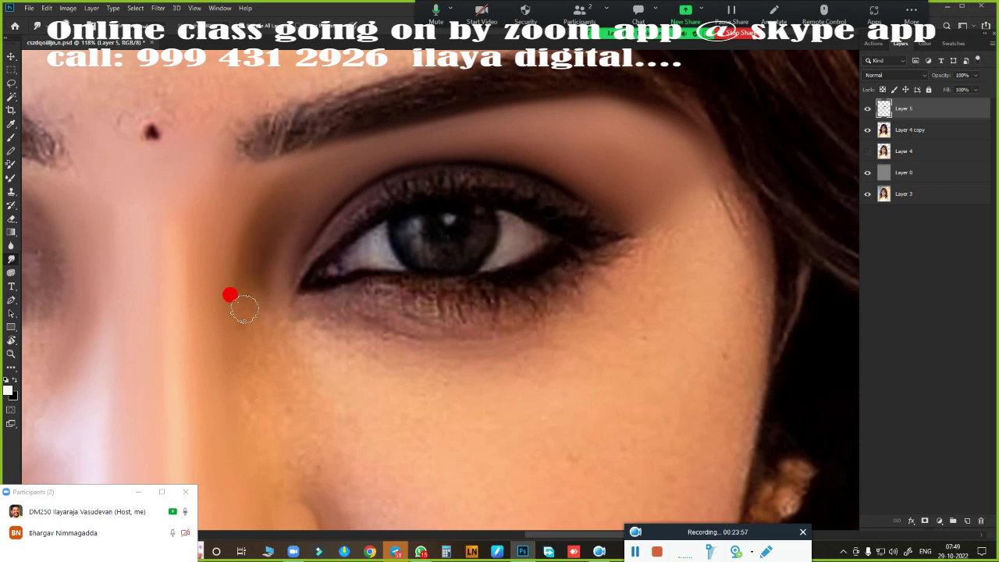
pyautogui.scroll(-3, 390, 312)
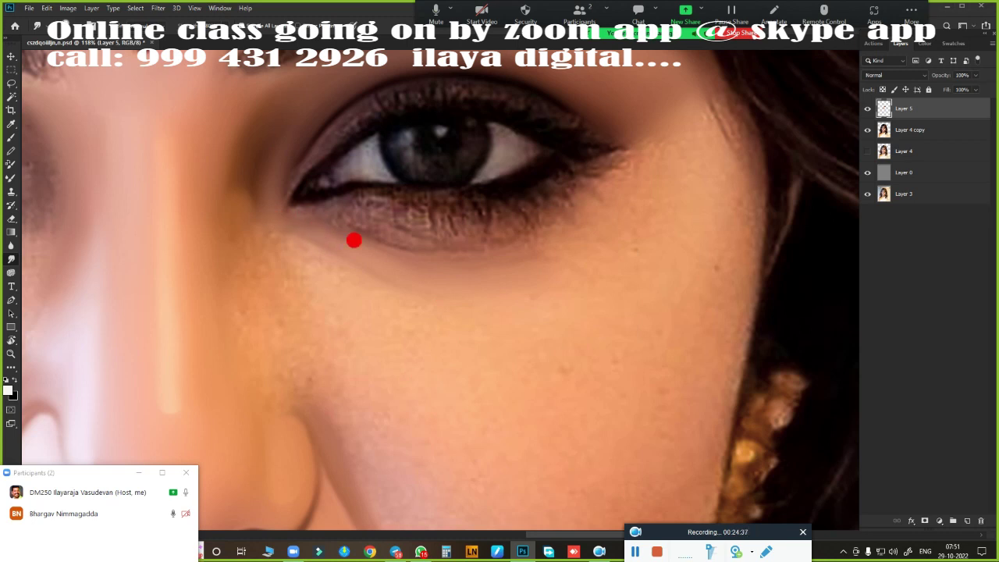
pyautogui.press(']')
pyautogui.press(']')
pyautogui.press(']')
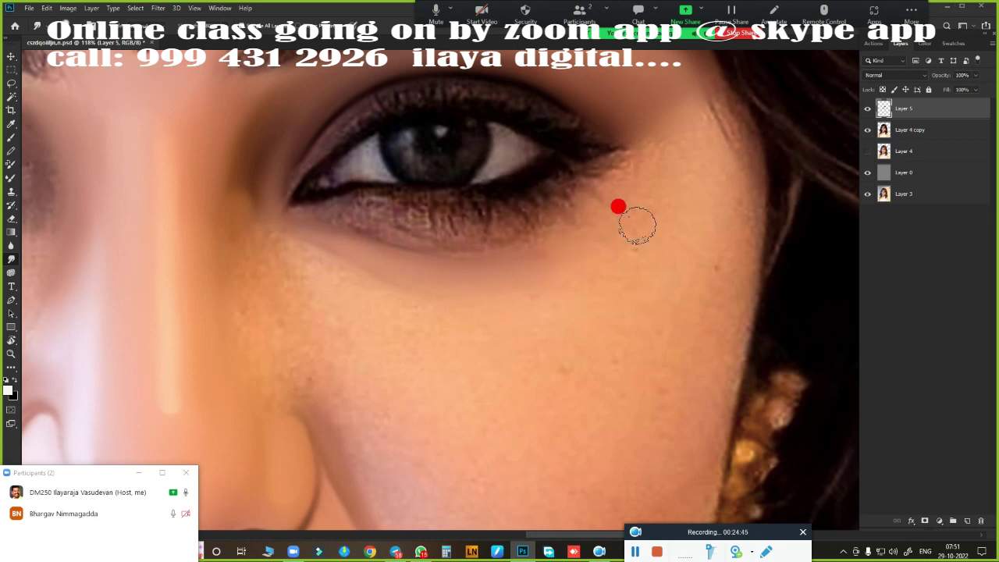
pyautogui.press(']')
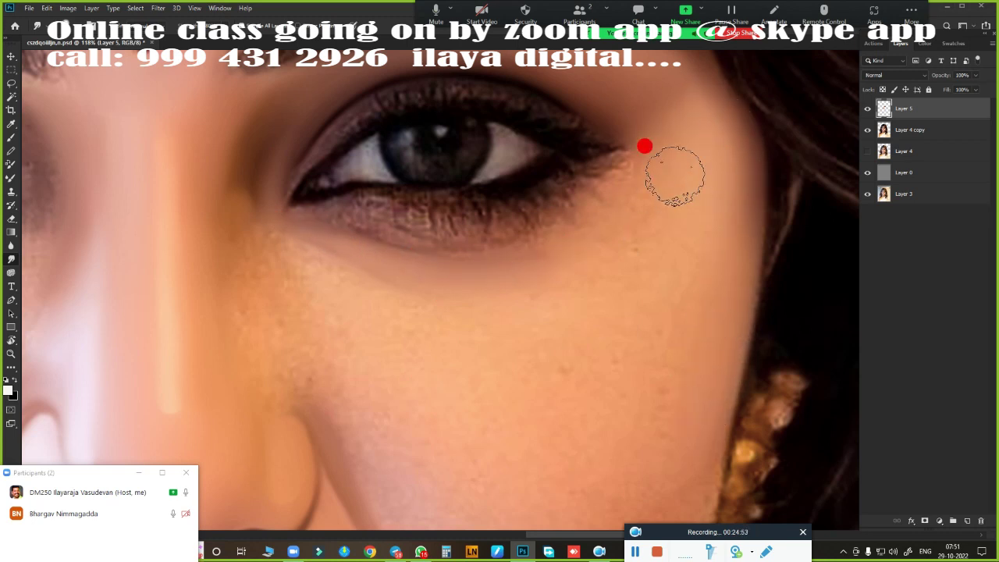
pyautogui.press('[')
pyautogui.press('[')
pyautogui.press('[')
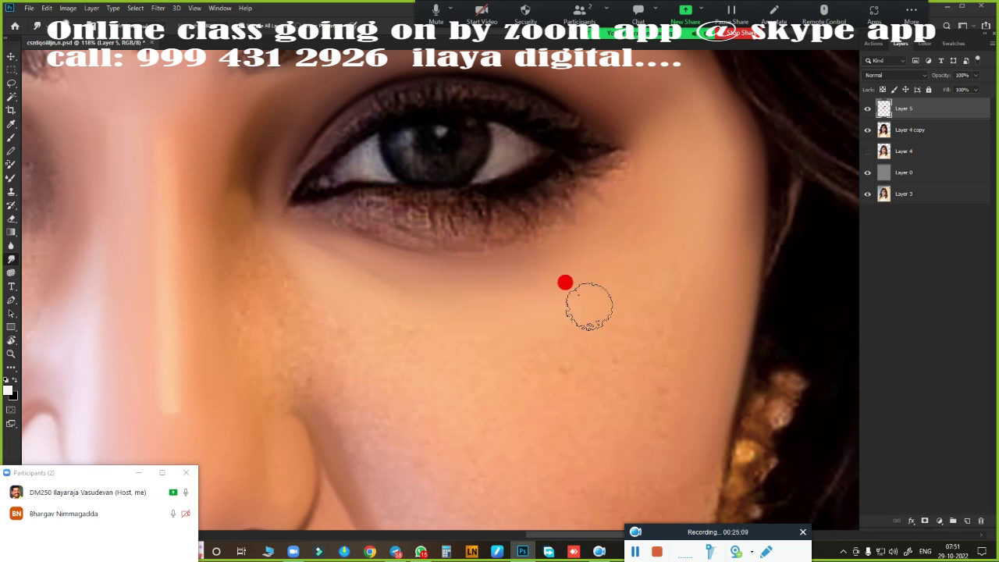
pyautogui.press(']')
pyautogui.press(']')
pyautogui.press(']')
pyautogui.scroll(-3, 550, 275)
pyautogui.scroll(4, 566, 303)
pyautogui.scroll(2, 549, 442)
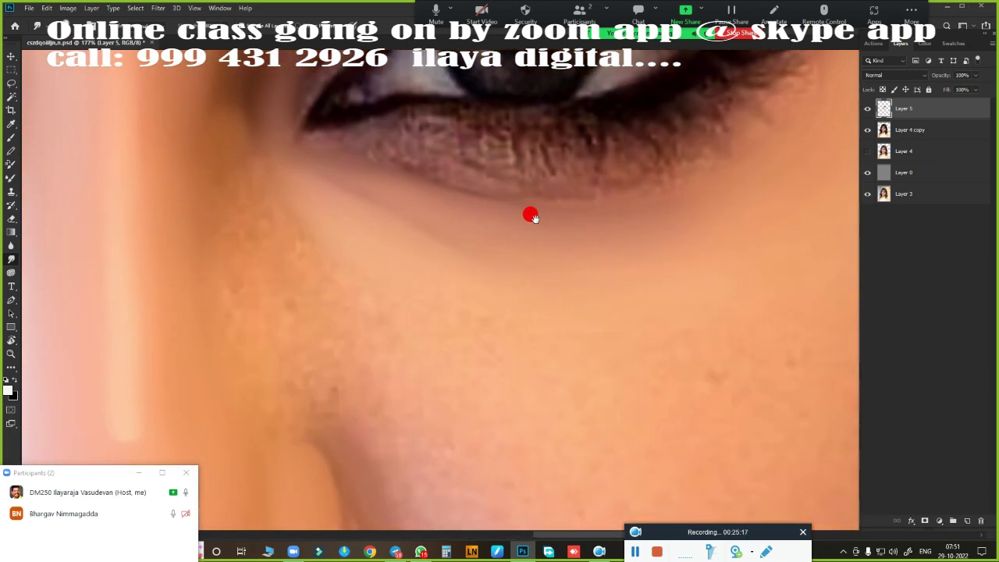
pyautogui.scroll(-2, 528, 213)
# Pan down the face and resize the brush for the under-eye, nose side and broad cheek
pyautogui.moveTo(617, 302); pyautogui.dragTo(609, 157)
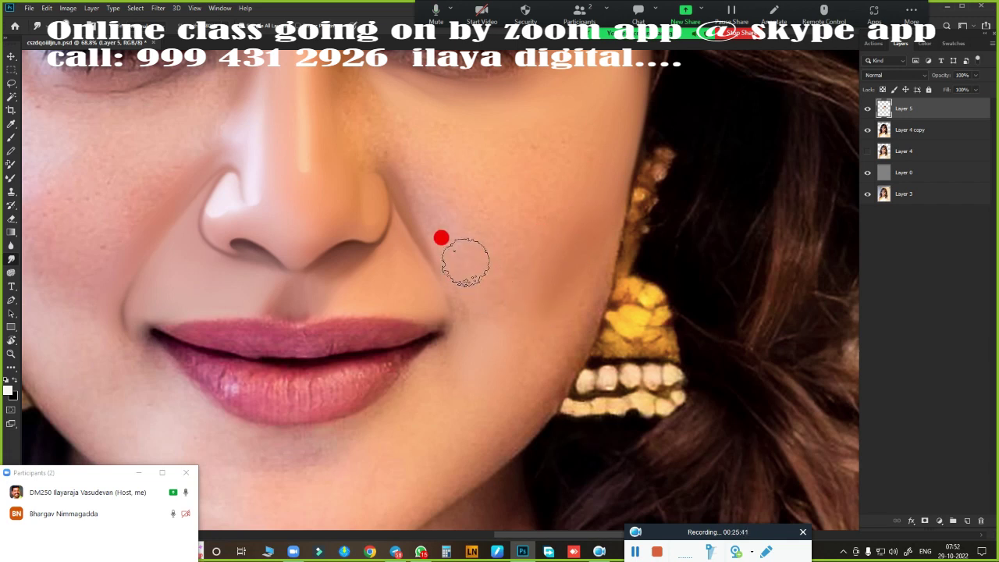
pyautogui.scroll(2, 515, 288)
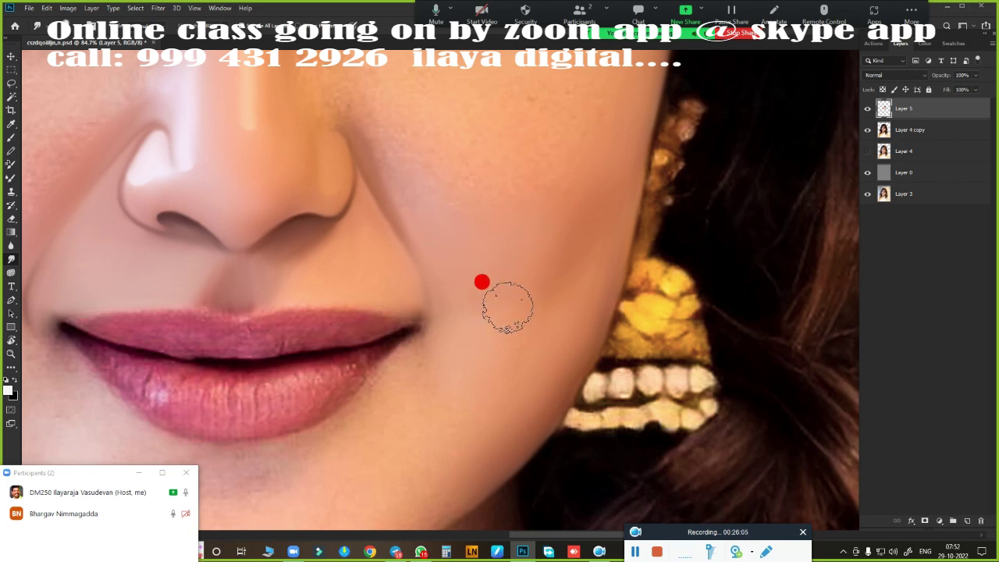
pyautogui.scroll(-2, 506, 171)
pyautogui.scroll(2, 572, 250)
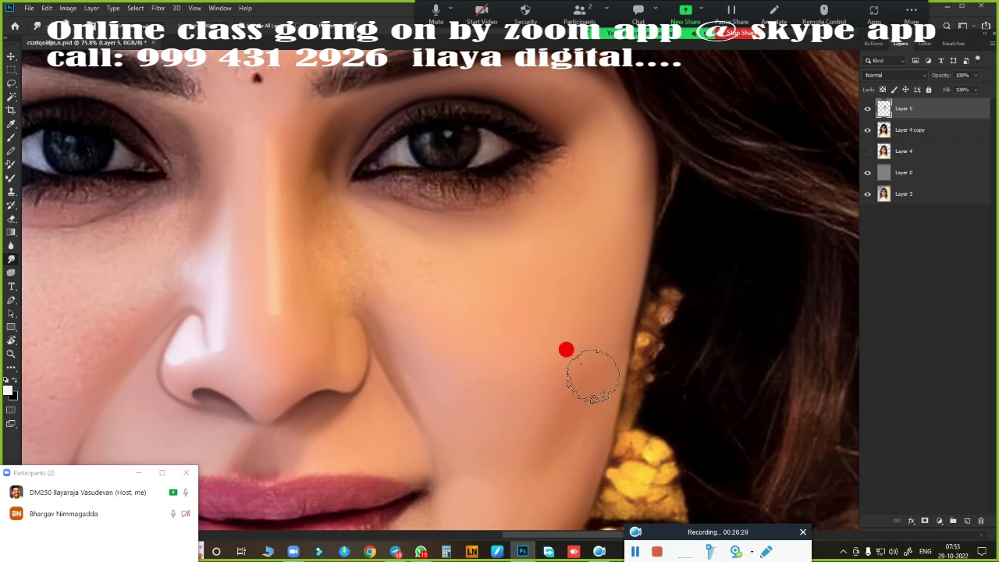
pyautogui.scroll(2, 577, 328)
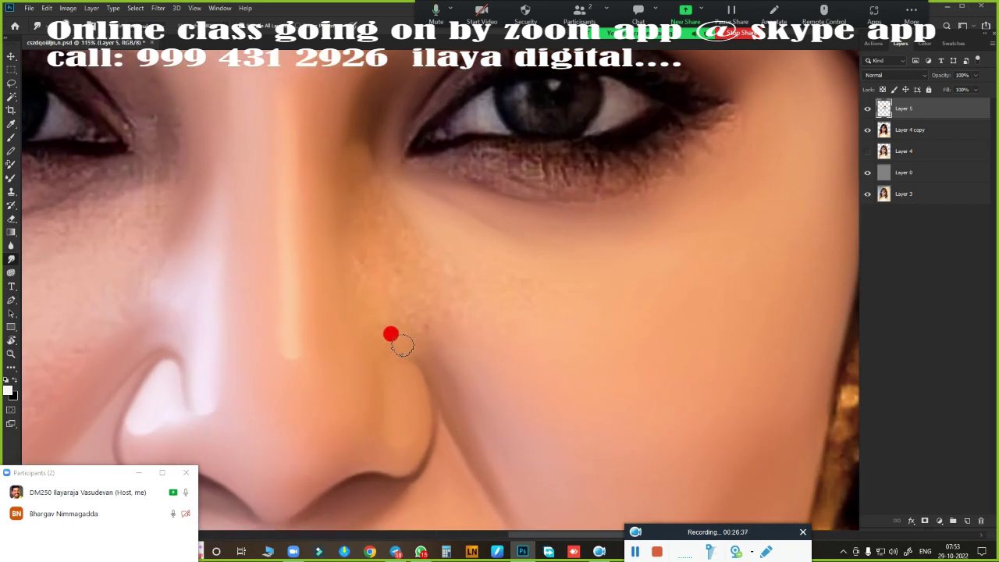
pyautogui.press(']')
pyautogui.press(']')
pyautogui.press(']')
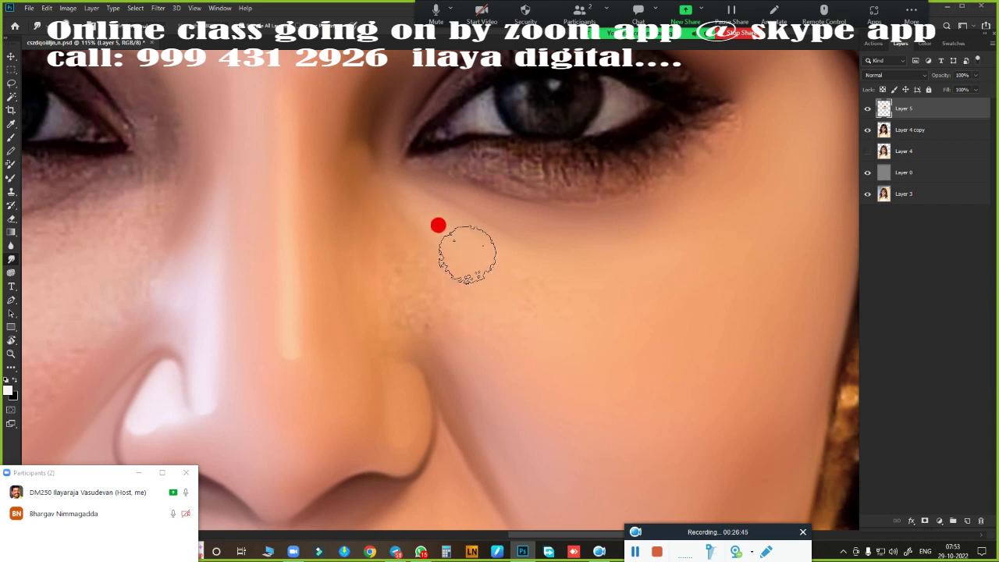
pyautogui.press(']')
pyautogui.press(']')
pyautogui.press(']')
pyautogui.press('[')
pyautogui.press('[')
pyautogui.press('[')
pyautogui.press('[')
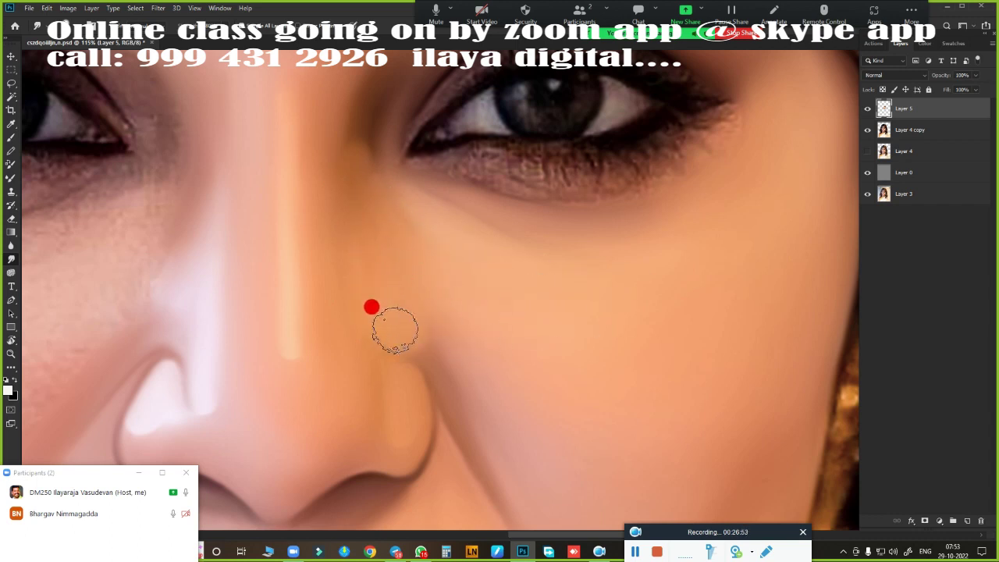
pyautogui.scroll(-3, 397, 257)
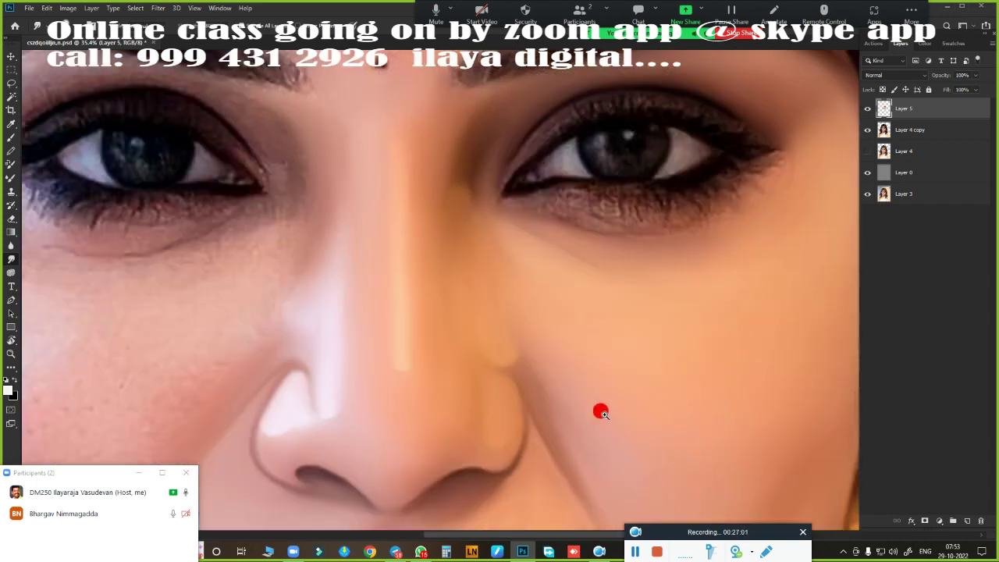
pyautogui.scroll(5, 544, 225)
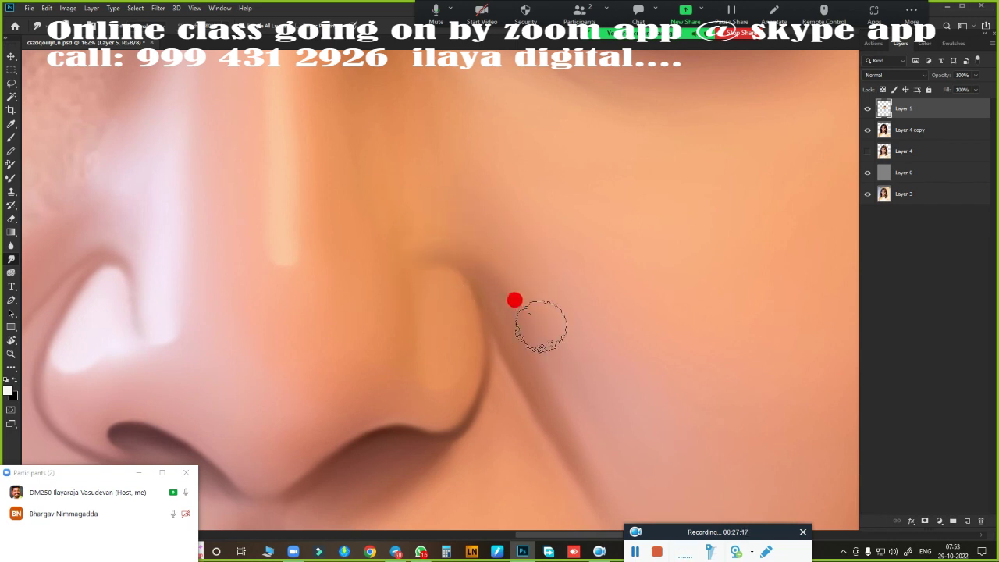
pyautogui.scroll(-3, 539, 312)
pyautogui.press(']')
pyautogui.press(']')
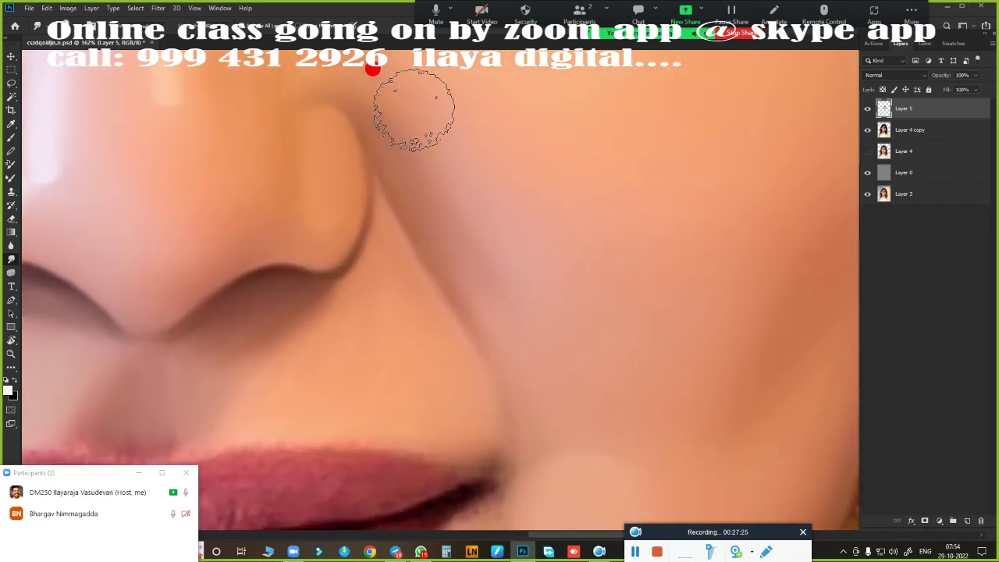
pyautogui.press(']')
pyautogui.press(']')
pyautogui.press(']')
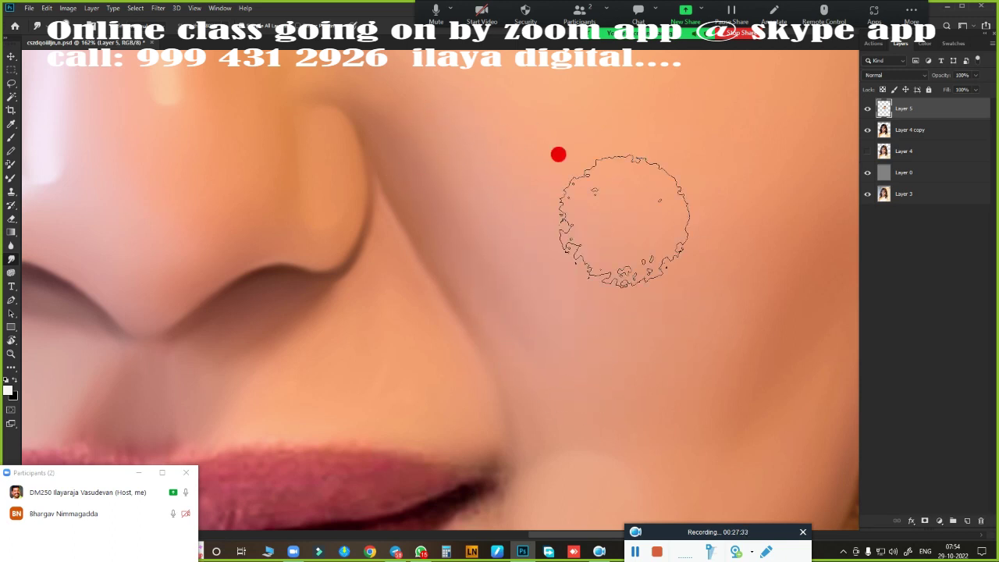
pyautogui.scroll(-5, 625, 351)
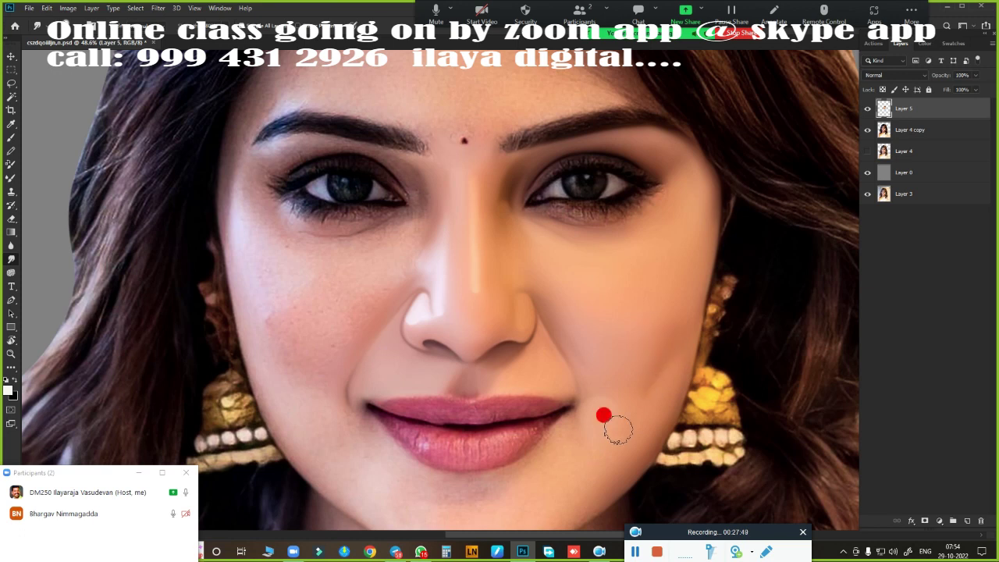
# Smooth the upper eyelid shadow, lower eyelid, under-eye skin and outer eye corner
pyautogui.scroll(3, 632, 273)
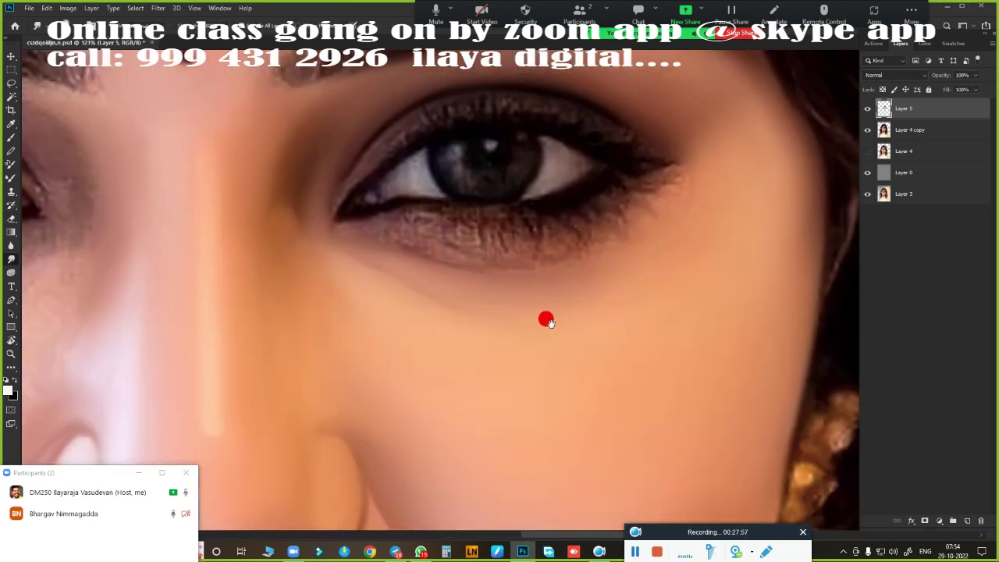
pyautogui.scroll(1, 559, 328)
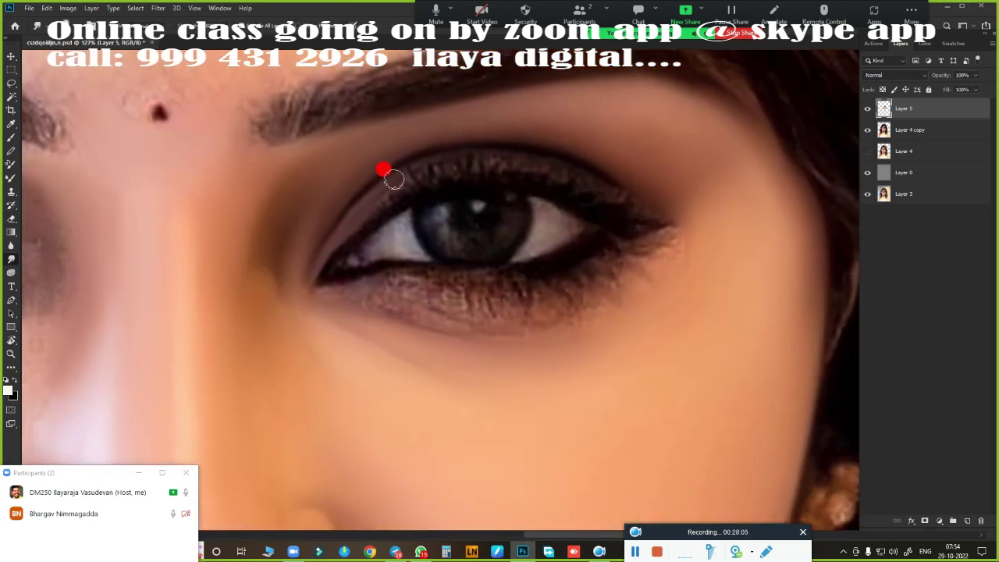
pyautogui.moveTo(419, 166)
pyautogui.mouseDown()
pyautogui.moveTo(568, 175)
pyautogui.moveTo(598, 196)
pyautogui.mouseUp()
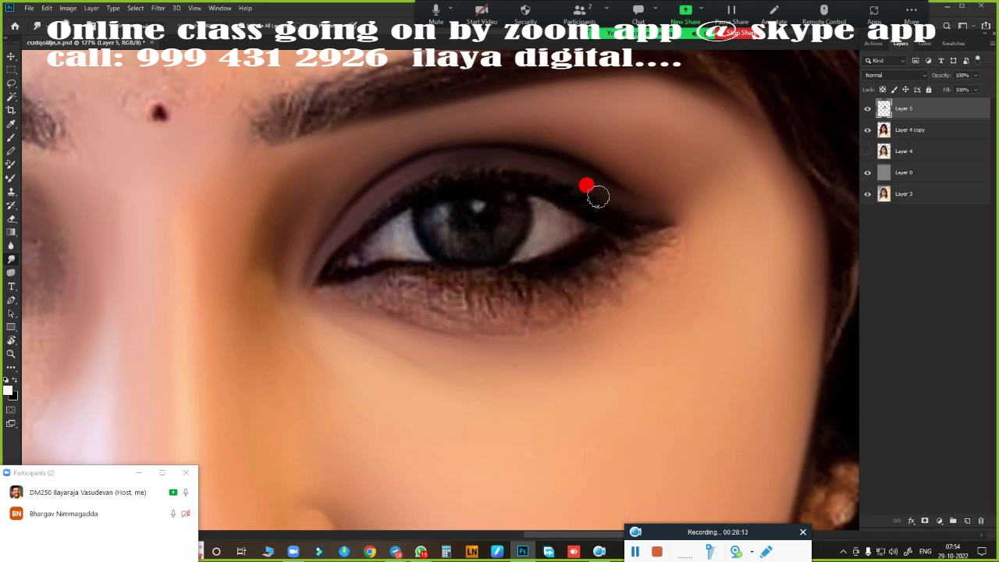
pyautogui.moveTo(525, 157); pyautogui.dragTo(560, 164)
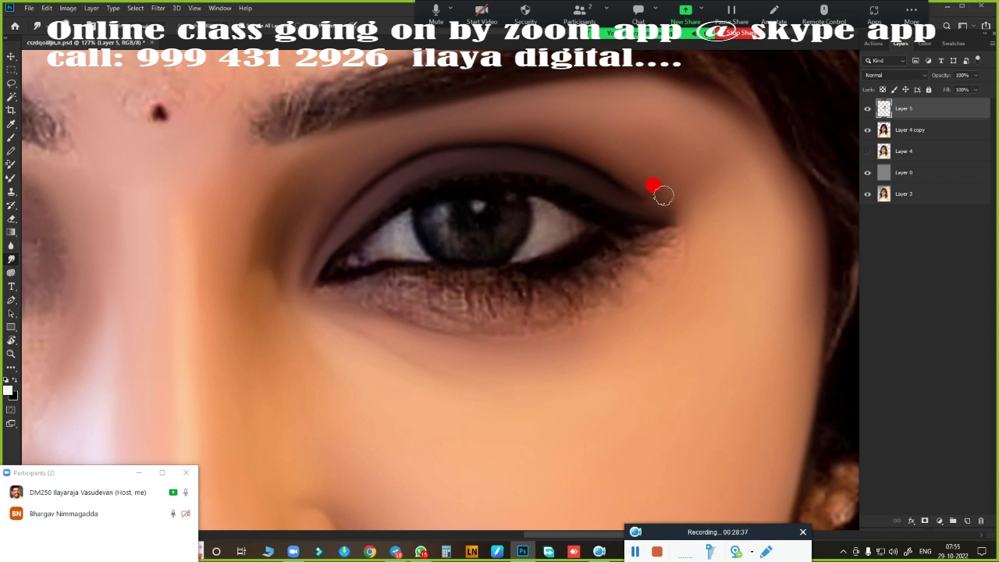
pyautogui.moveTo(394, 316); pyautogui.dragTo(332, 300)
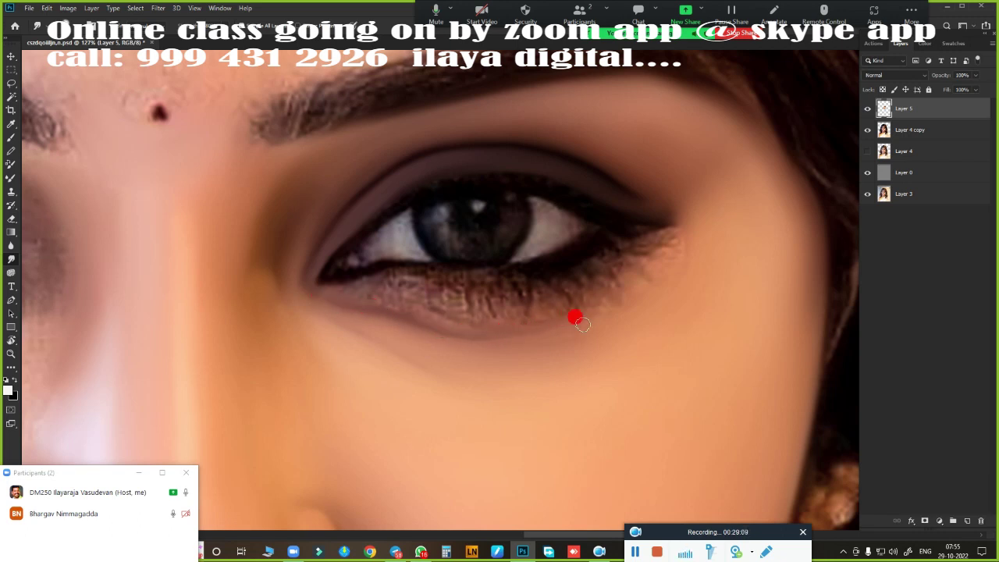
pyautogui.moveTo(582, 323); pyautogui.dragTo(561, 342)
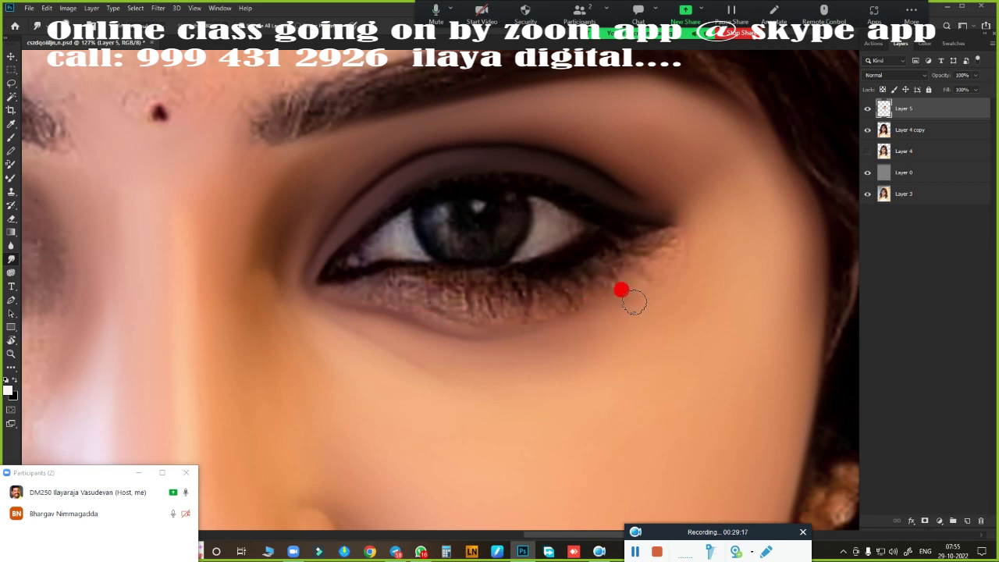
pyautogui.moveTo(634, 301); pyautogui.dragTo(426, 344)
pyautogui.moveTo(688, 235)
pyautogui.mouseDown()
pyautogui.moveTo(634, 233)
pyautogui.moveTo(662, 214)
pyautogui.moveTo(645, 232)
pyautogui.moveTo(690, 252)
pyautogui.moveTo(661, 275)
pyautogui.mouseUp()
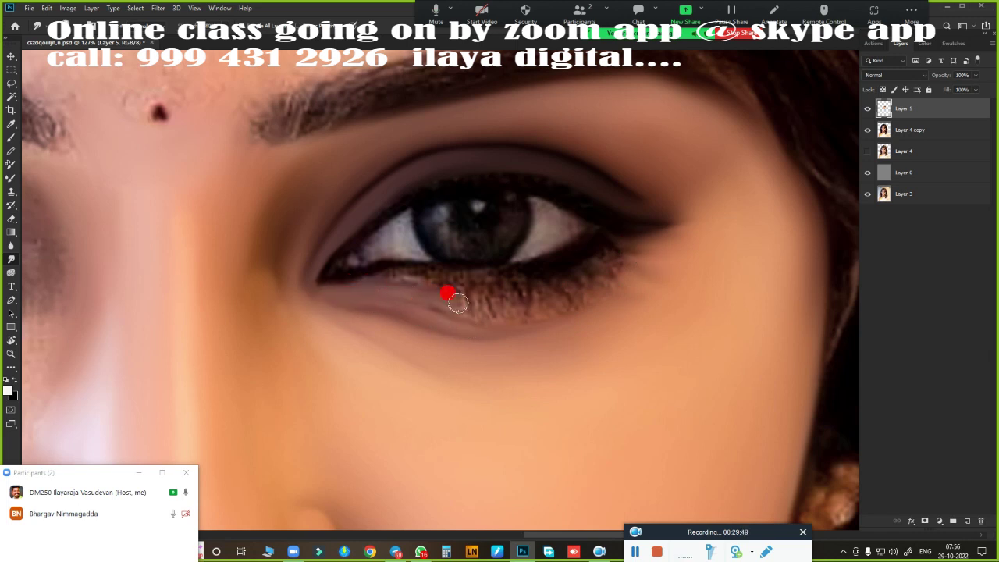
# Soften the brown texture along the lower lashes and darken the lower lash line
pyautogui.moveTo(457, 304); pyautogui.dragTo(614, 274)
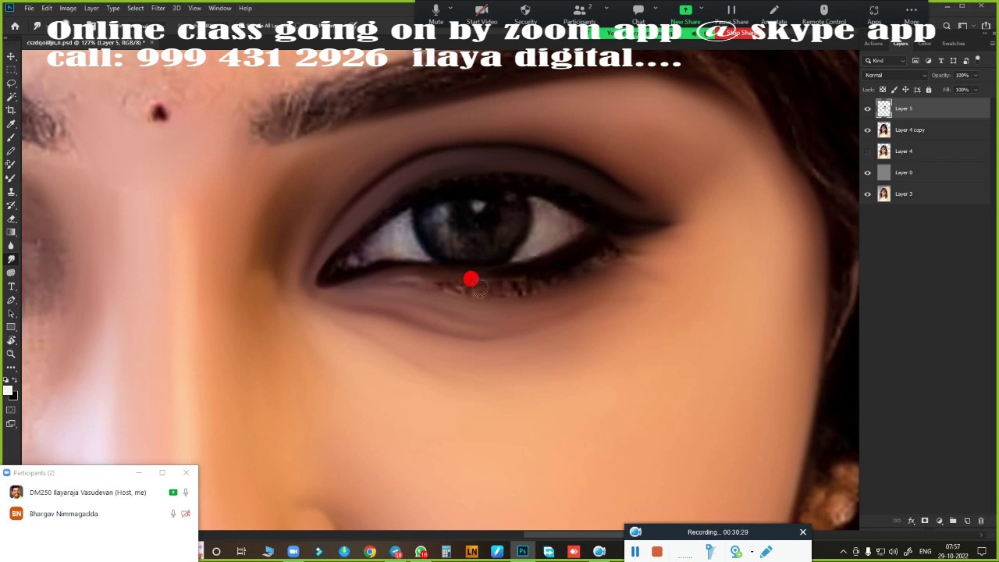
pyautogui.moveTo(480, 287); pyautogui.dragTo(394, 286)
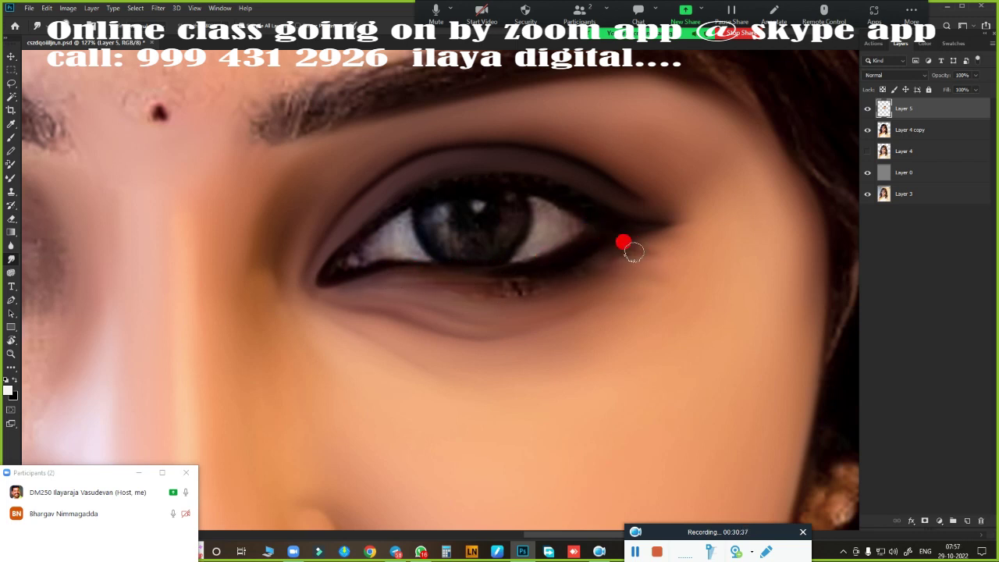
pyautogui.moveTo(632, 251); pyautogui.dragTo(542, 282)
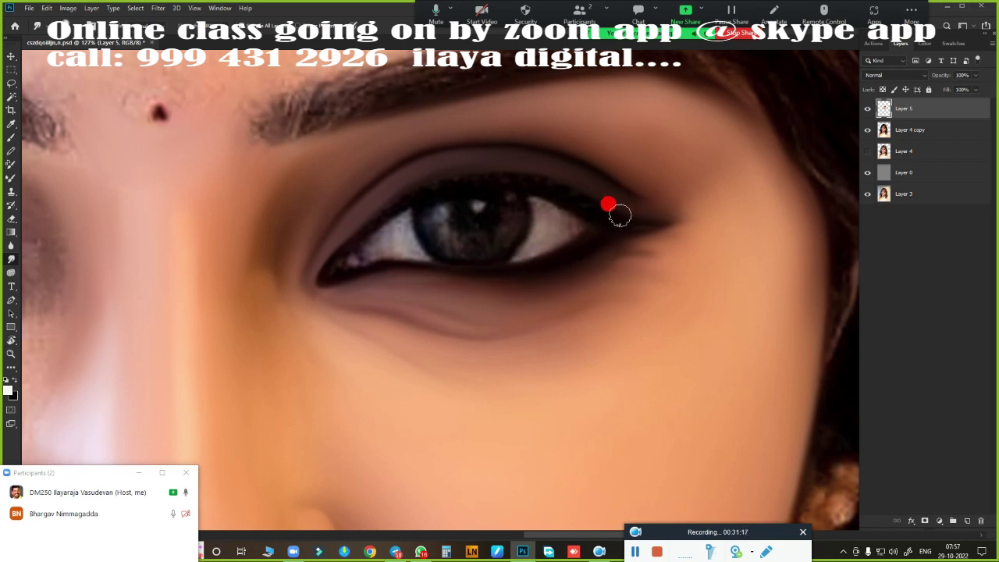
pyautogui.scroll(-5, 634, 283)
pyautogui.scroll(3, 518, 263)
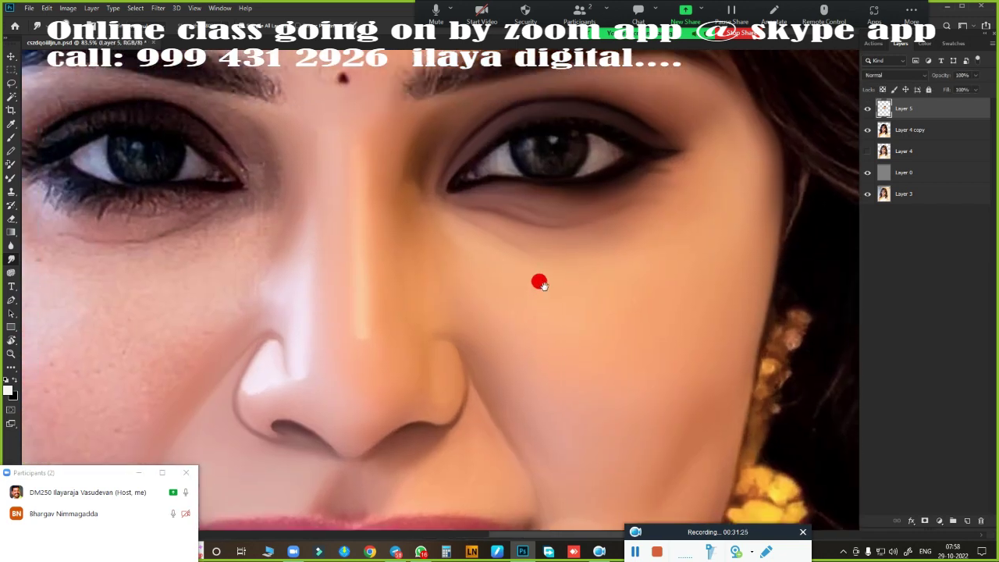
pyautogui.scroll(2, 496, 270)
pyautogui.scroll(1, 544, 299)
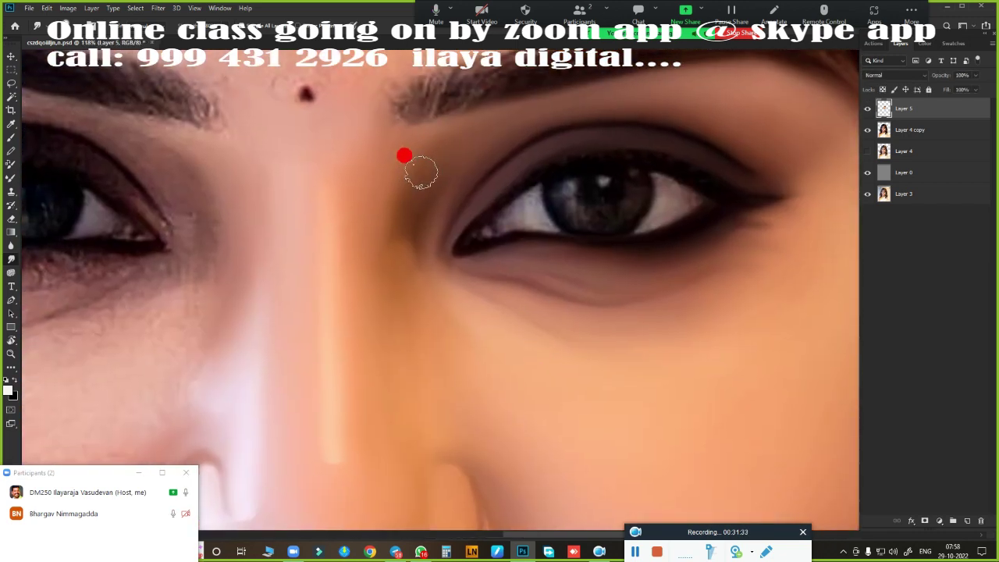
pyautogui.scroll(-1, 476, 337)
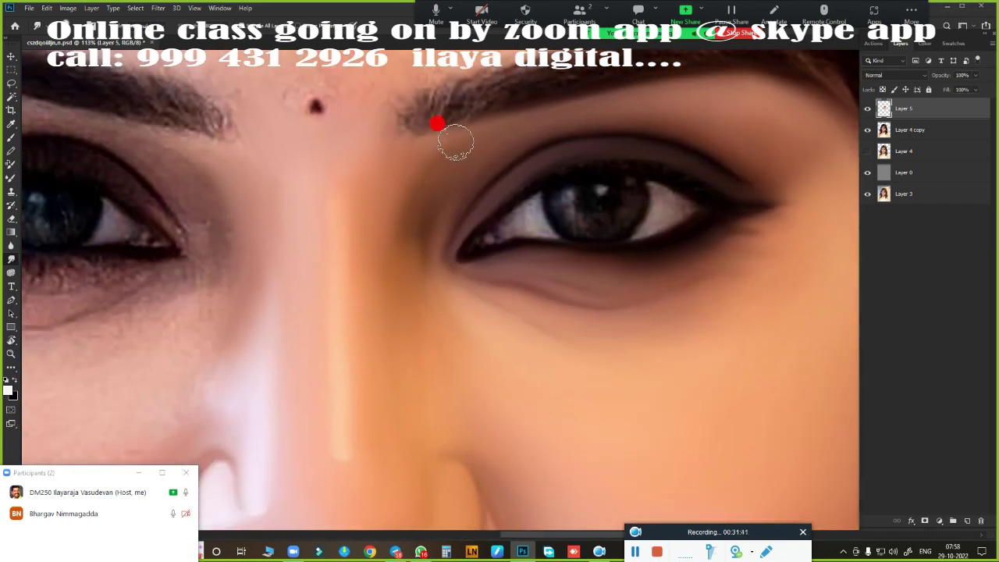
pyautogui.hscroll(2, 535, 352)
# Save the document and save a copy over the existing portrait PSD in the photos folder
pyautogui.hotkey('ctrl', 's')
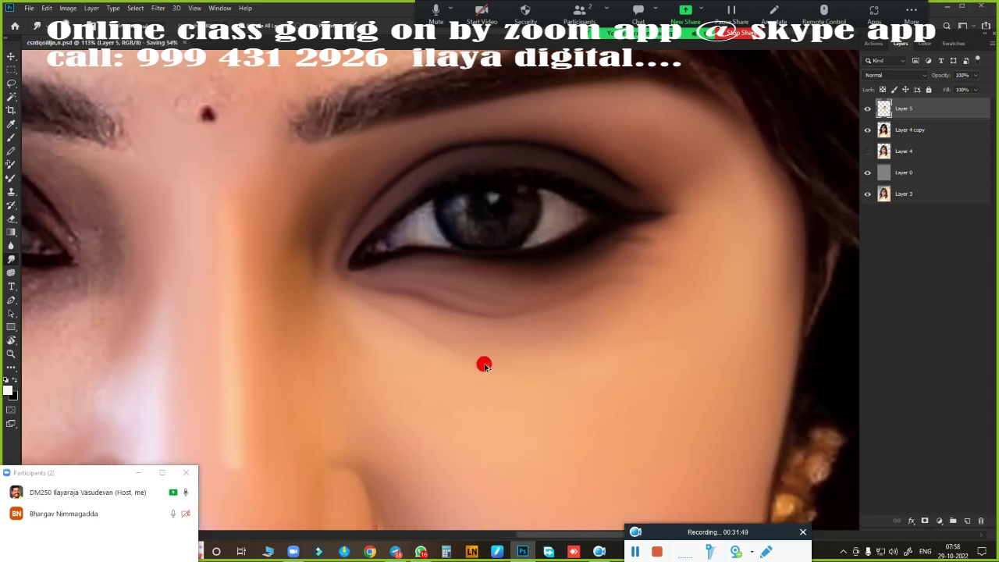
pyautogui.hotkey('ctrl', 'shift', 's')
pyautogui.click(471, 85)
pyautogui.click(724, 513)
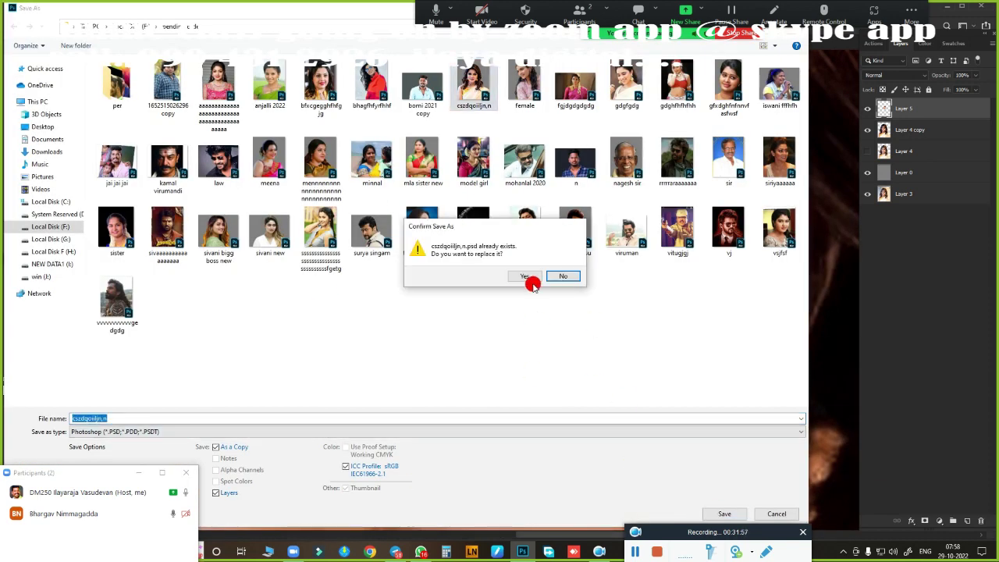
pyautogui.click(527, 277)
pyautogui.click(495, 214)
pyautogui.moveTo(78, 472)
pyautogui.mouseDown()
pyautogui.moveTo(430, 390)
pyautogui.moveTo(90, 430)
pyautogui.mouseUp()
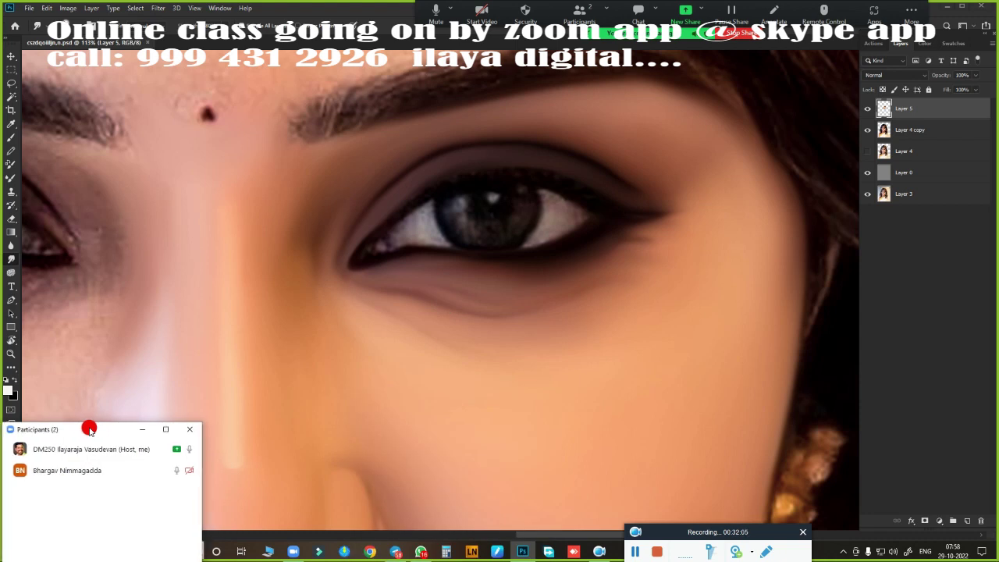
# Save another copy to Local Disk (F:), replacing the existing cszdqoiiljn,n copy.psd
pyautogui.hotkey('ctrl', 'shift', 's')
pyautogui.click(62, 227)
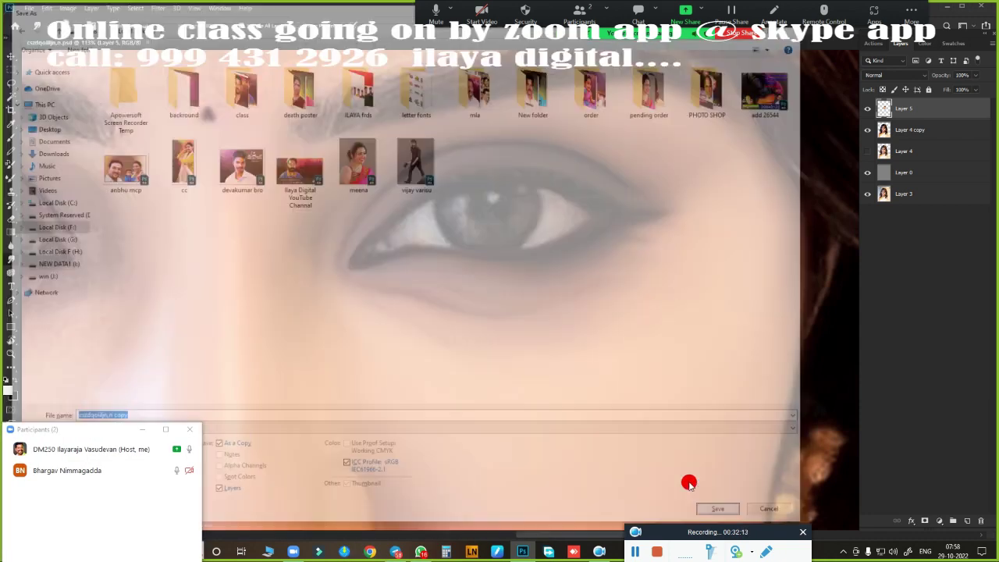
pyautogui.hotkey('ctrl', 'shift', 's')
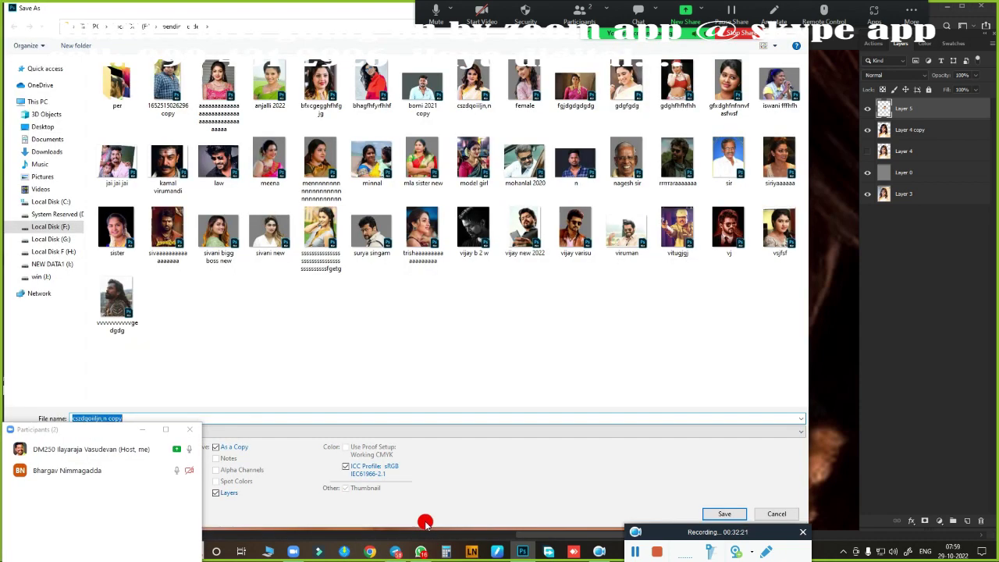
pyautogui.click(46, 223)
pyautogui.click(724, 513)
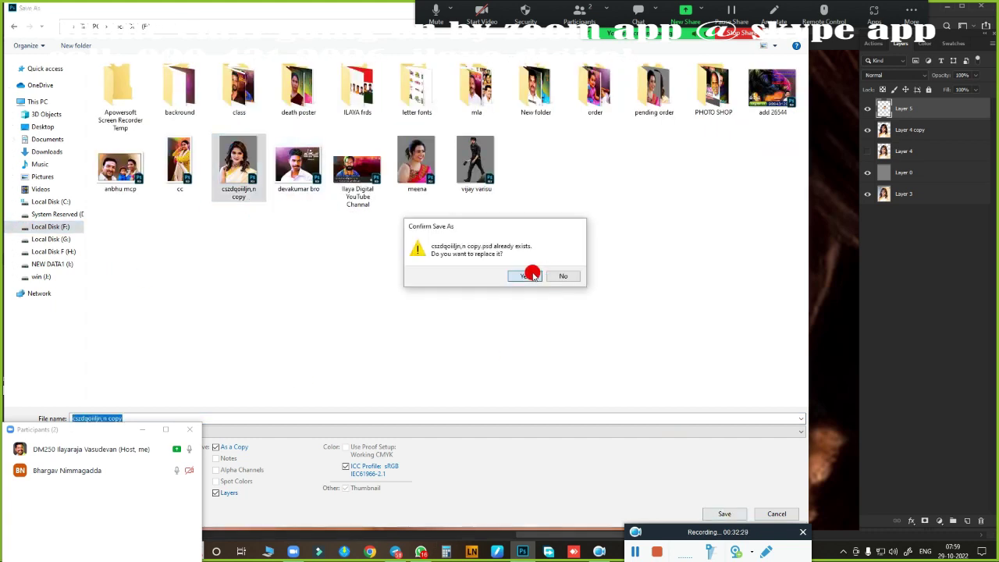
pyautogui.click(528, 274)
pyautogui.scroll(2, 533, 273)
# Make an elliptical selection around the iris and darken it with the Burn tool
pyautogui.scroll(1, 523, 285)
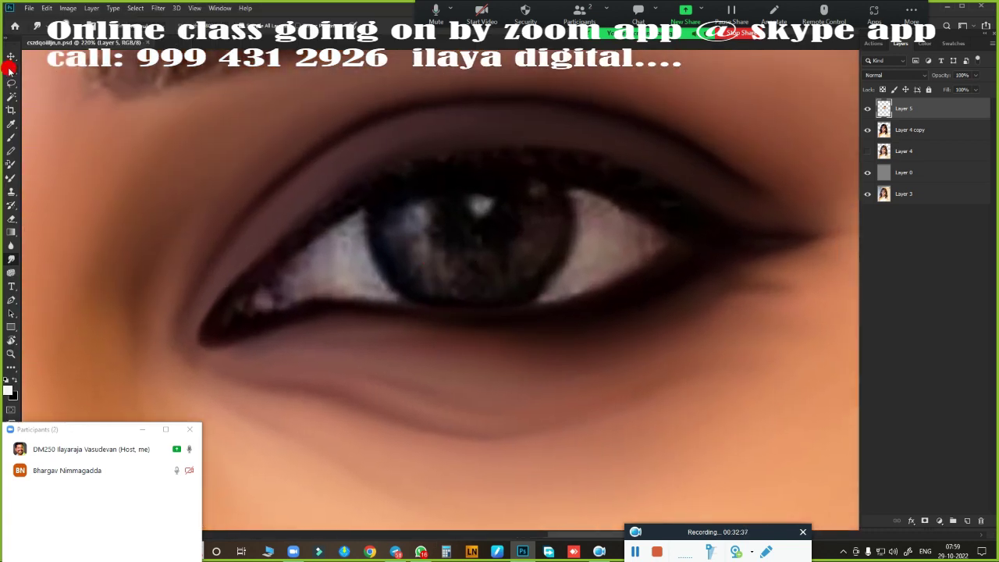
pyautogui.rightClick(11, 69)
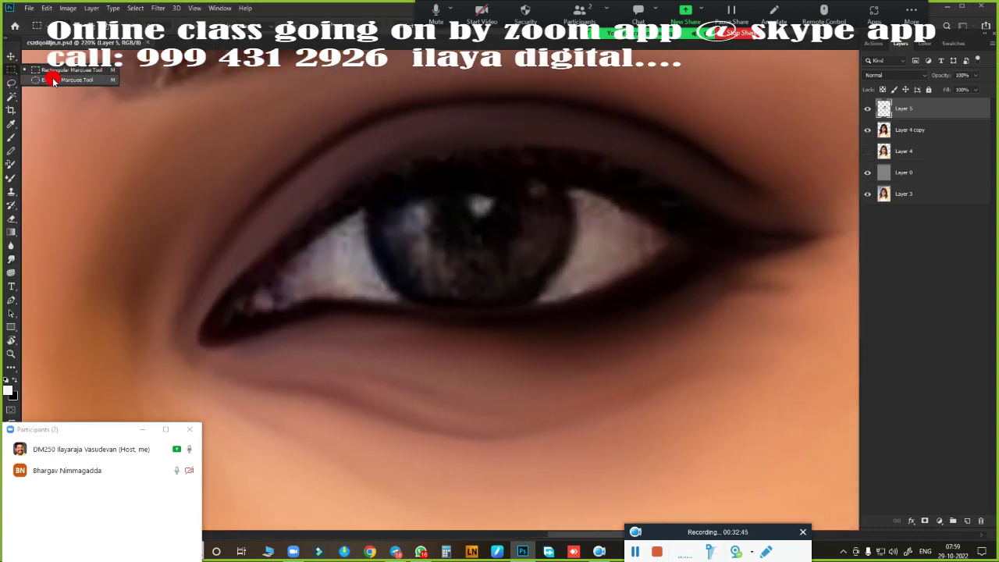
pyautogui.click(55, 80)
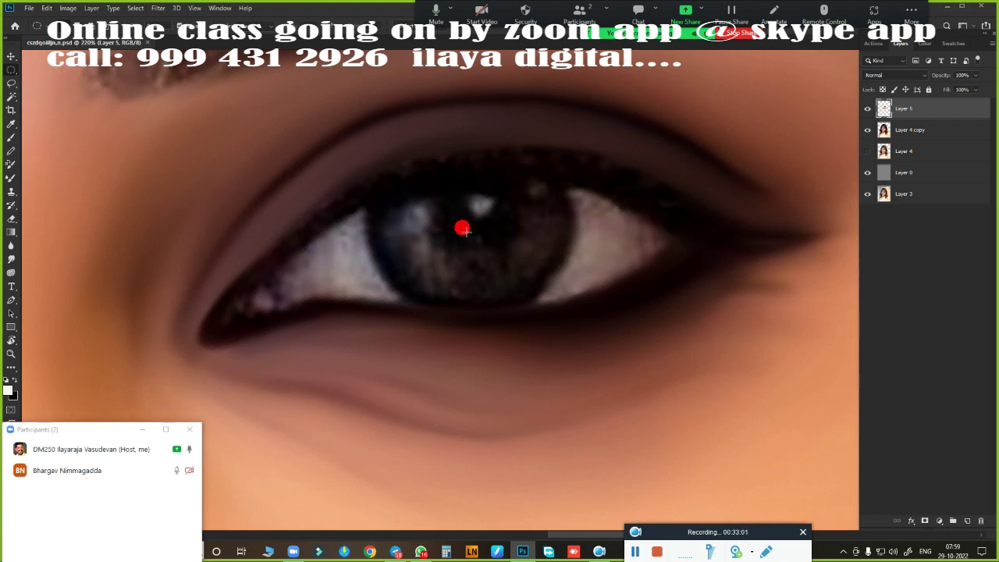
pyautogui.moveTo(463, 226)
pyautogui.mouseDown()
pyautogui.moveTo(570, 375)
pyautogui.moveTo(651, 441)
pyautogui.moveTo(497, 326)
pyautogui.moveTo(539, 322)
pyautogui.mouseUp()
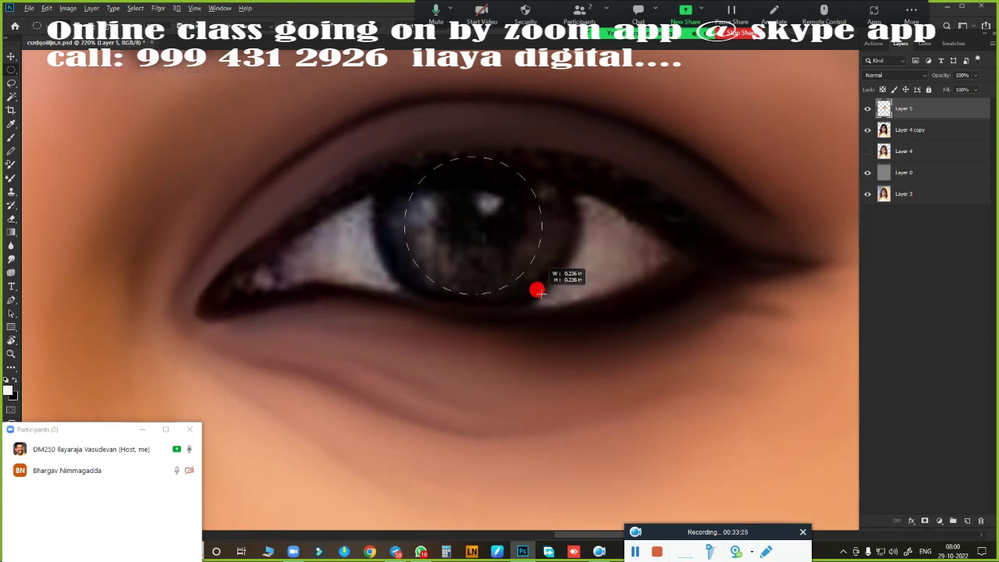
pyautogui.moveTo(539, 292); pyautogui.dragTo(575, 320)
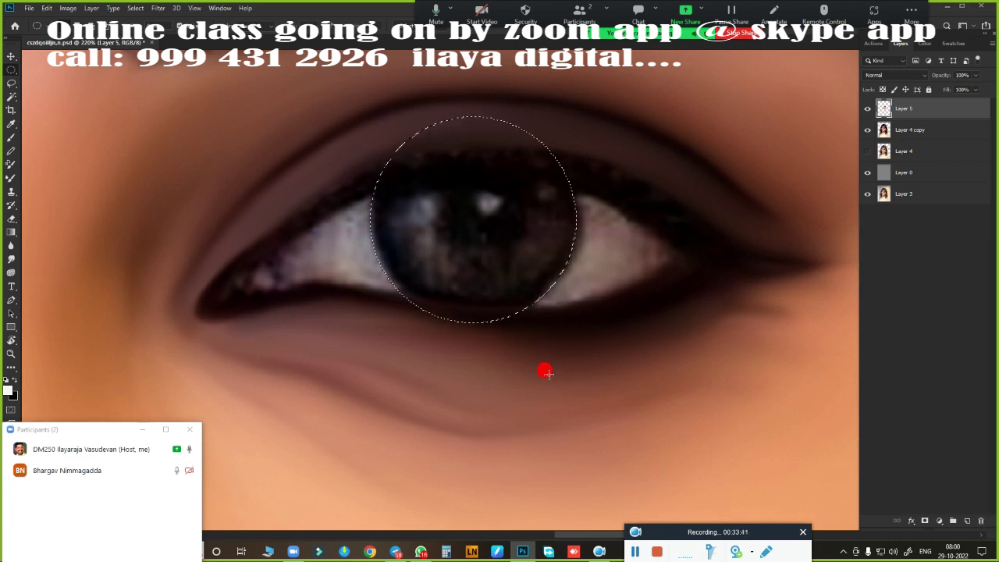
pyautogui.press('o')
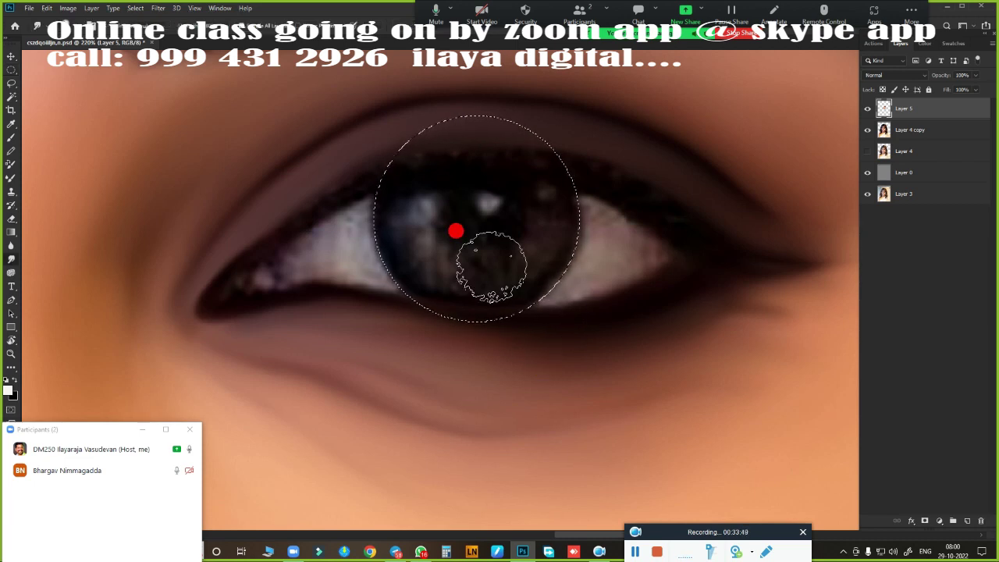
pyautogui.moveTo(534, 241)
pyautogui.mouseDown()
pyautogui.moveTo(444, 174)
pyautogui.moveTo(399, 192)
pyautogui.moveTo(445, 182)
pyautogui.moveTo(372, 189)
pyautogui.moveTo(495, 201)
pyautogui.moveTo(408, 258)
pyautogui.moveTo(429, 263)
pyautogui.moveTo(536, 220)
pyautogui.mouseUp()
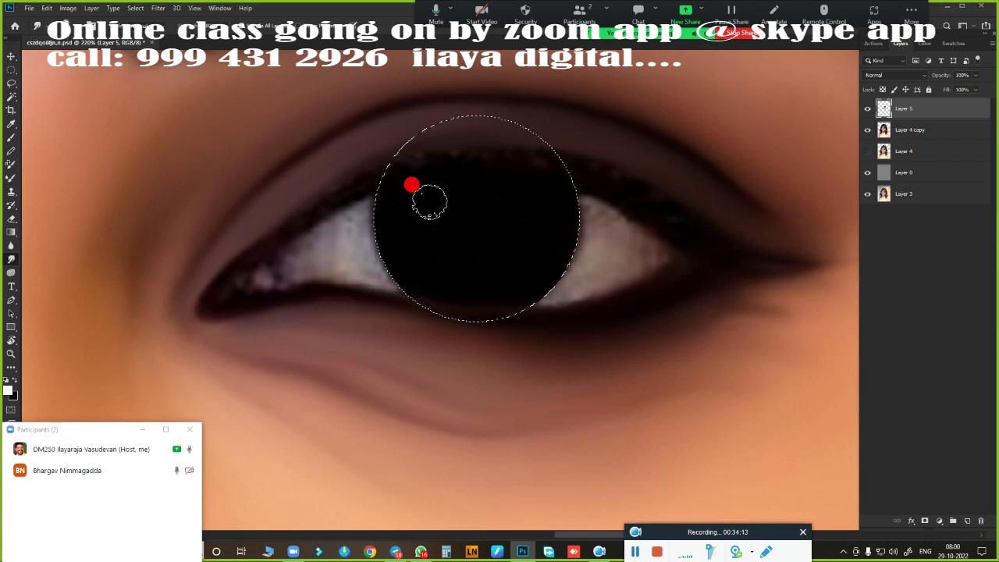
# Add a new Layer 6 and merge the iris layer into it with Ctrl+E
pyautogui.click(966, 520)
pyautogui.click(867, 131)
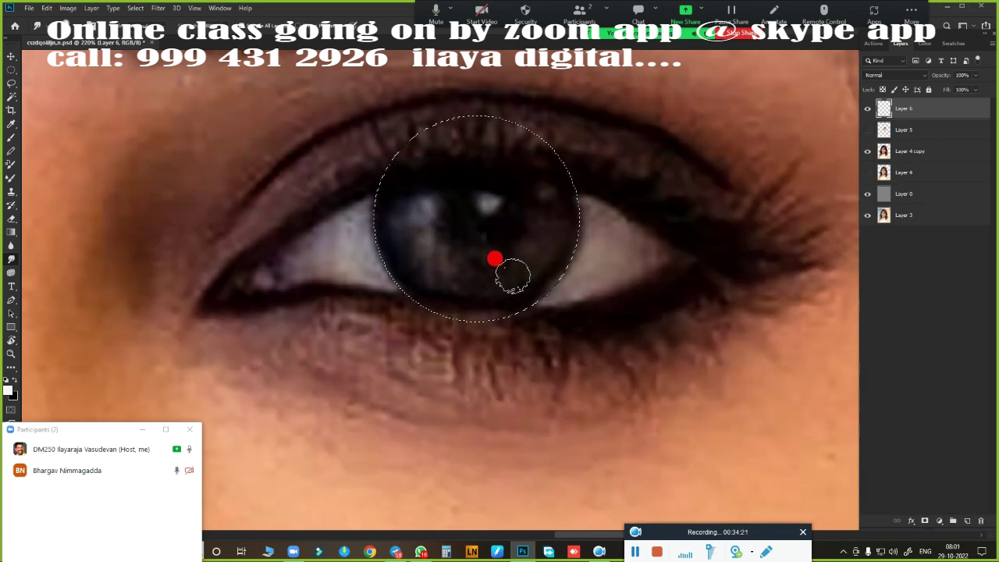
pyautogui.click(866, 130)
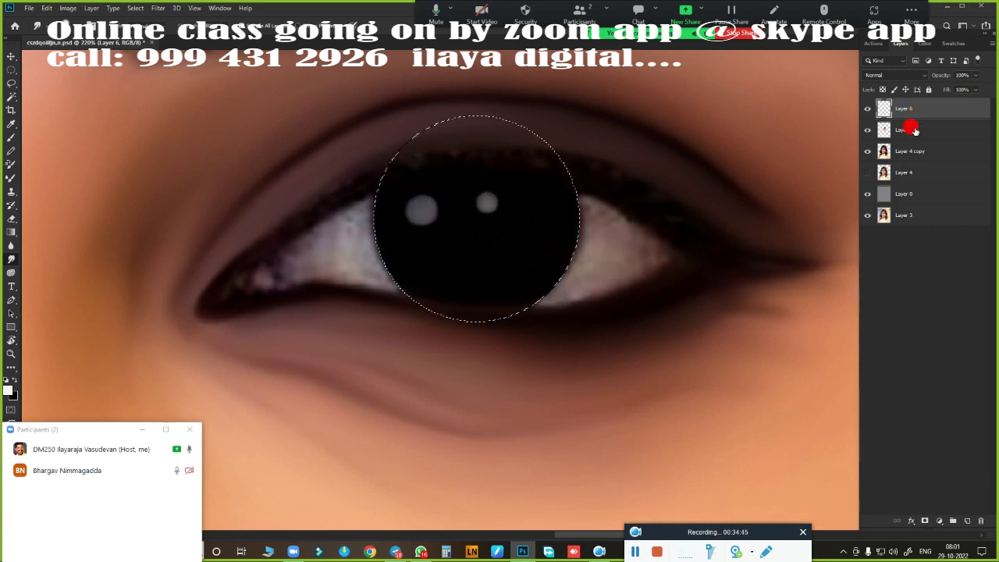
pyautogui.keyDown('shift'); pyautogui.click(904, 130); pyautogui.keyUp('shift')
pyautogui.hotkey('ctrl', 'e')
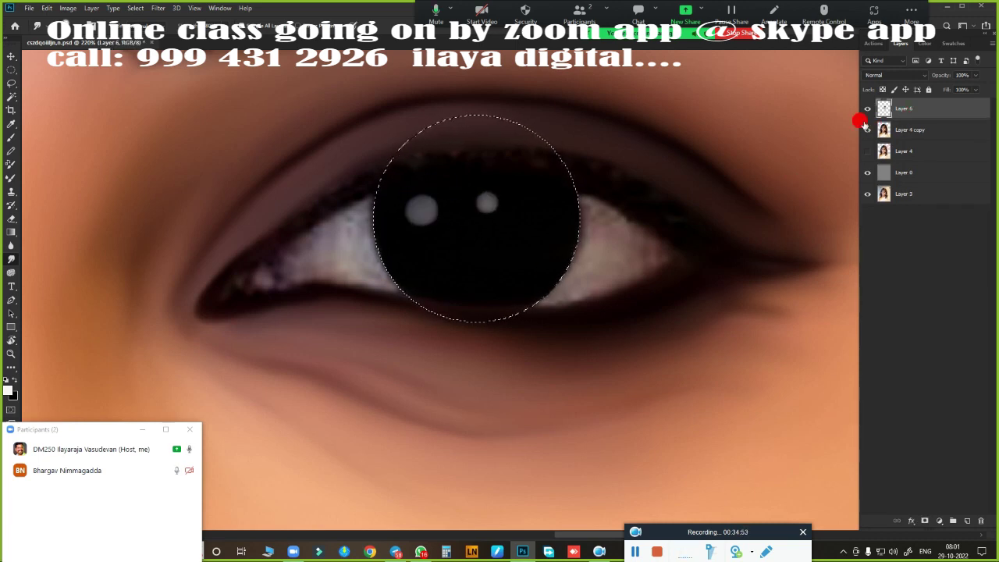
pyautogui.hotkey('shift', 'F6')
pyautogui.press('Return')
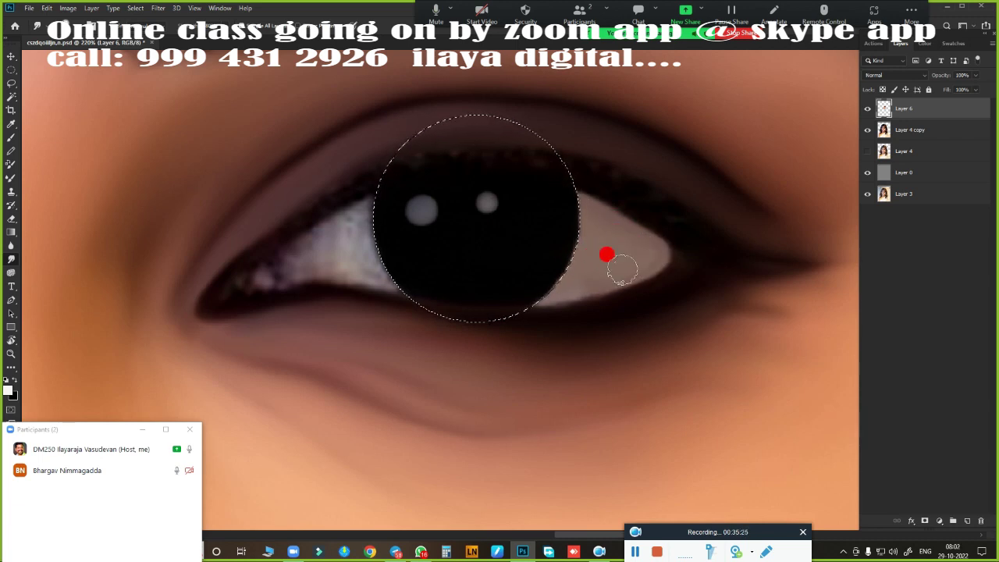
# Brighten and smooth the eye white and inner corner, then hide Layer 6 to show the original eye
pyautogui.moveTo(338, 244)
pyautogui.mouseDown()
pyautogui.moveTo(239, 292)
pyautogui.moveTo(330, 234)
pyautogui.moveTo(323, 253)
pyautogui.moveTo(307, 252)
pyautogui.moveTo(351, 216)
pyautogui.moveTo(350, 258)
pyautogui.mouseUp()
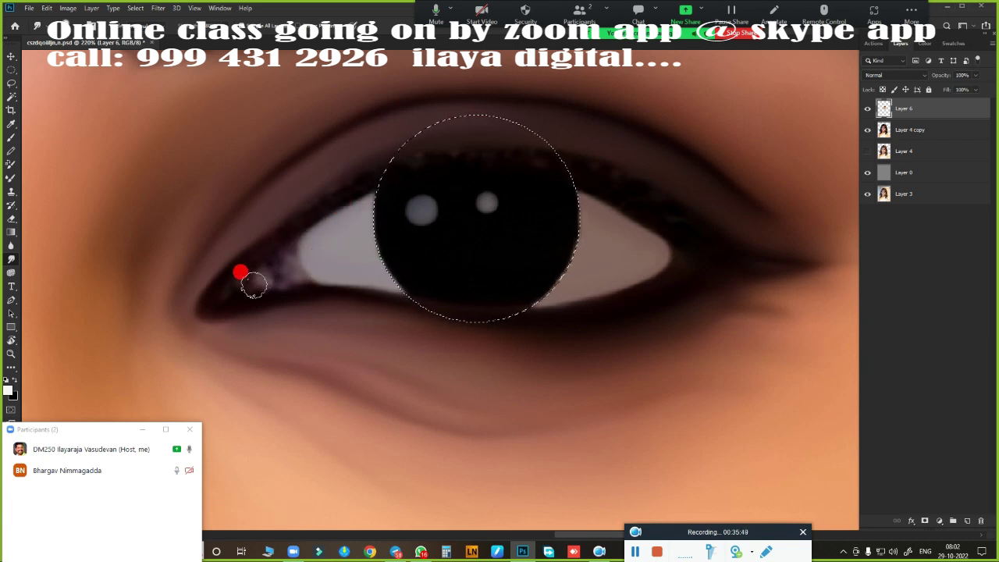
pyautogui.moveTo(253, 286)
pyautogui.mouseDown()
pyautogui.moveTo(263, 272)
pyautogui.moveTo(250, 283)
pyautogui.moveTo(289, 276)
pyautogui.moveTo(276, 284)
pyautogui.moveTo(250, 283)
pyautogui.moveTo(305, 259)
pyautogui.moveTo(319, 267)
pyautogui.mouseUp()
pyautogui.moveTo(316, 225); pyautogui.dragTo(299, 232)
pyautogui.scroll(-5, 494, 362)
pyautogui.scroll(-2, 547, 364)
pyautogui.scroll(5, 581, 362)
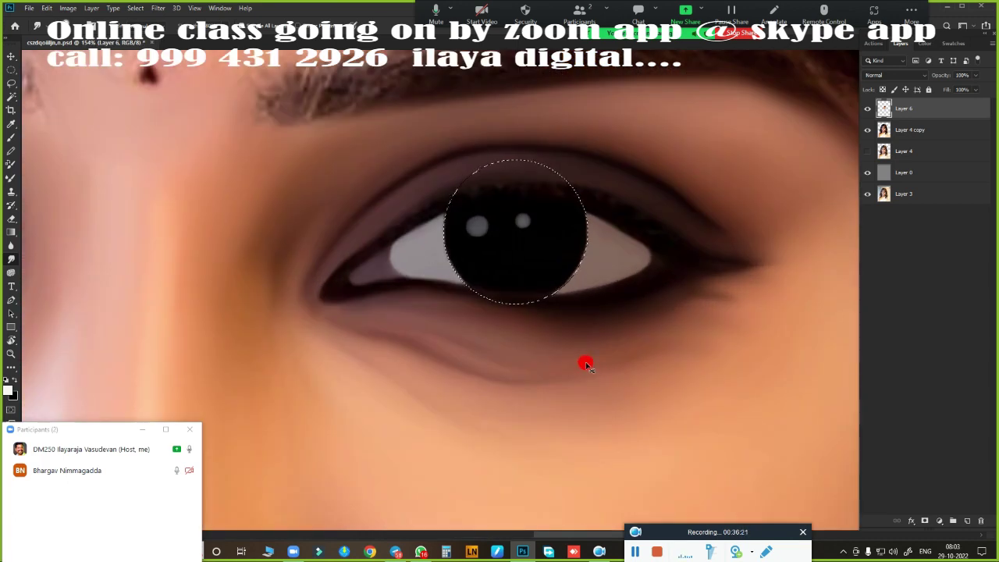
pyautogui.scroll(-5, 601, 421)
pyautogui.scroll(-1, 543, 259)
pyautogui.scroll(5, 542, 260)
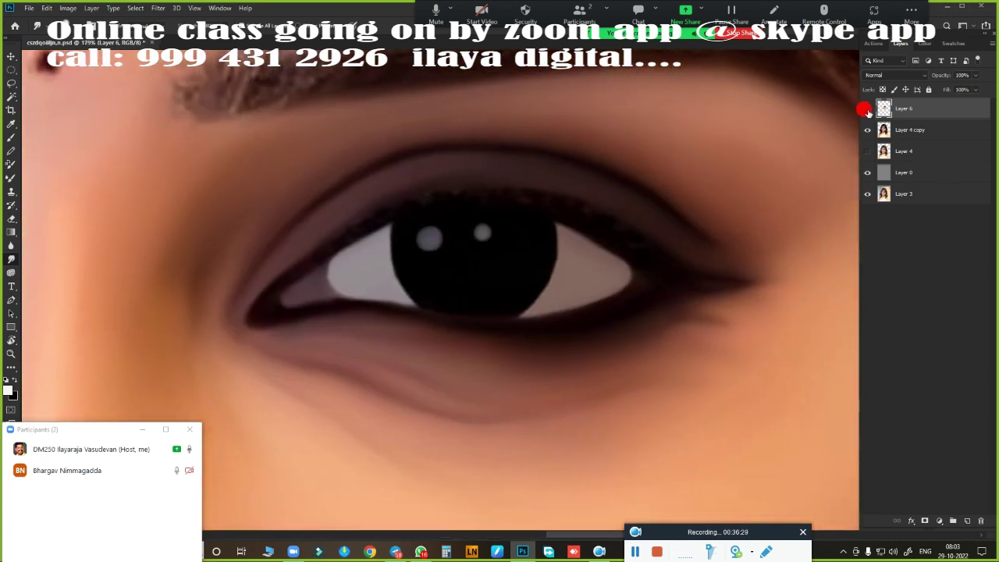
pyautogui.click(866, 108)
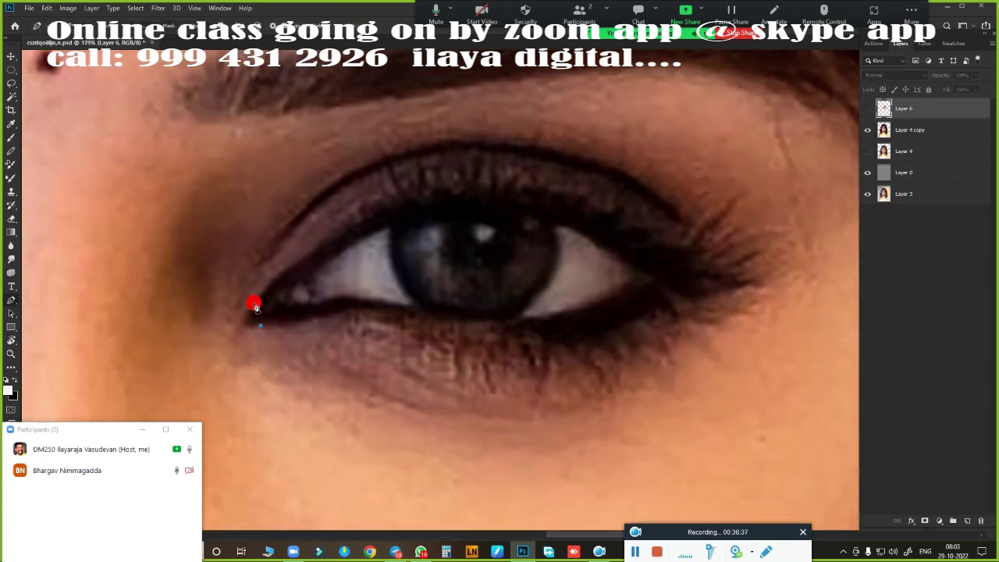
# Trace the upper and lower eyelid outline with a closed Pen path
pyautogui.moveTo(631, 234); pyautogui.dragTo(841, 367)
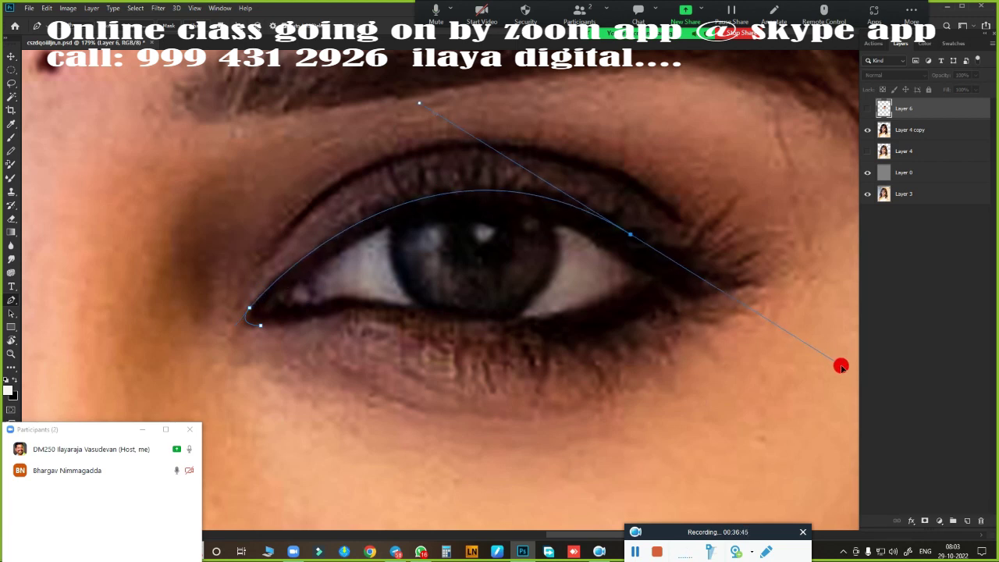
pyautogui.moveTo(687, 293); pyautogui.dragTo(676, 305)
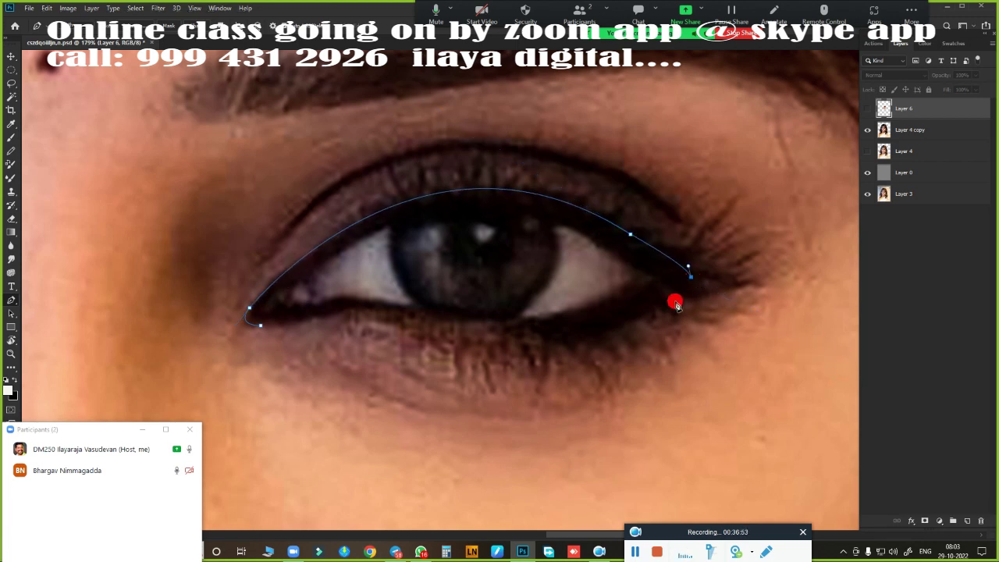
pyautogui.hotkey('ctrl', 'z')
pyautogui.hotkey('ctrl', 'z')
pyautogui.hotkey('ctrl', 'z')
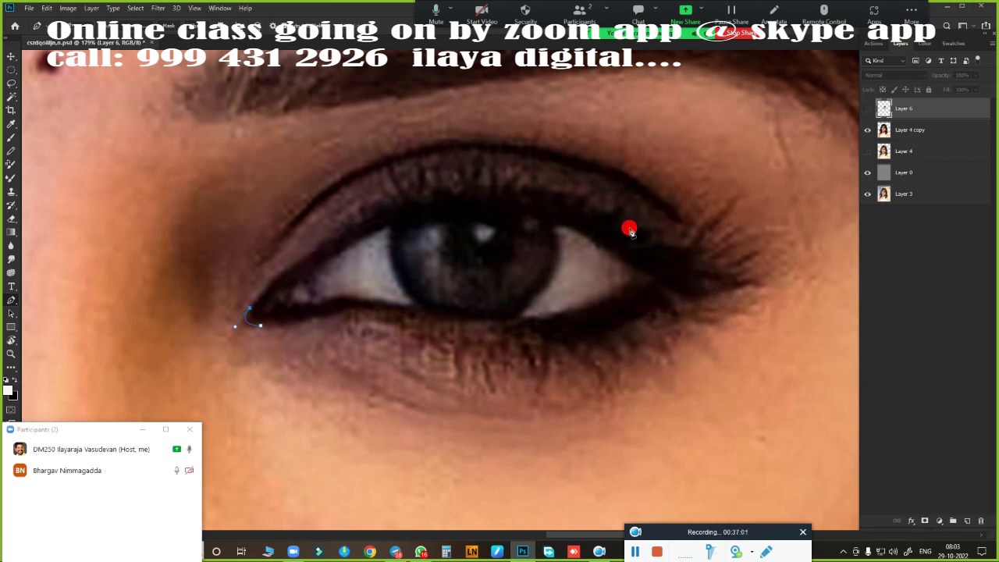
pyautogui.moveTo(586, 209); pyautogui.dragTo(867, 341)
pyautogui.hotkey('ctrl', 'z')
pyautogui.moveTo(586, 209); pyautogui.dragTo(773, 292)
pyautogui.moveTo(694, 292); pyautogui.dragTo(665, 326)
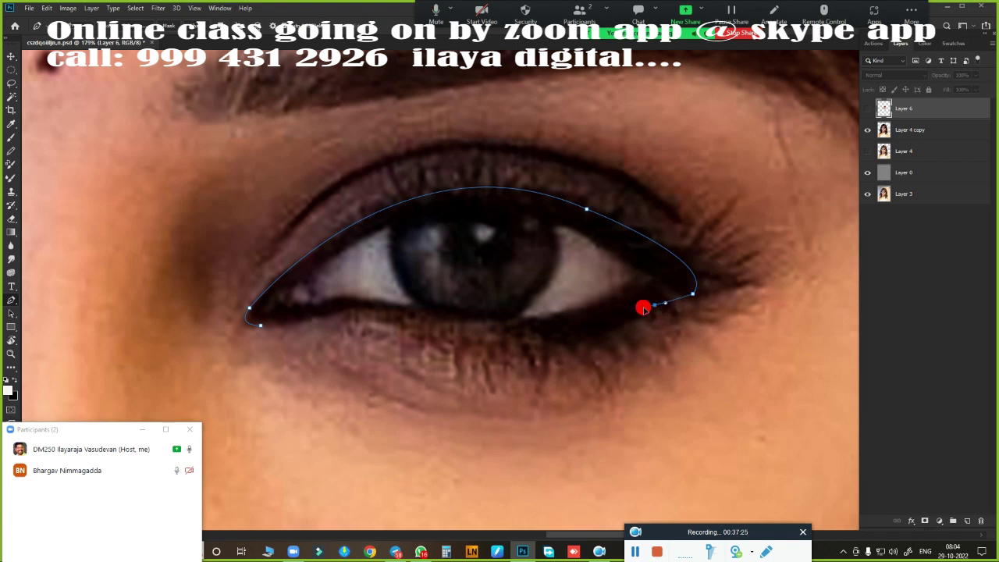
pyautogui.moveTo(354, 311); pyautogui.dragTo(173, 256)
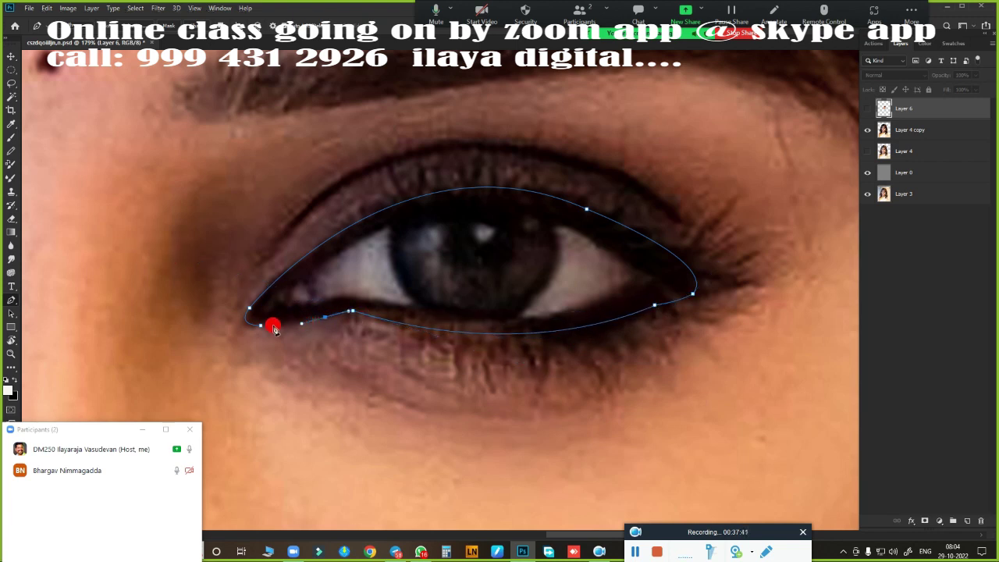
# Load the eye path as a selection feathered by 1.8 px and show Layer 6 again
pyautogui.hotkey('ctrl', 'Return')
pyautogui.hotkey('shift', 'F6')
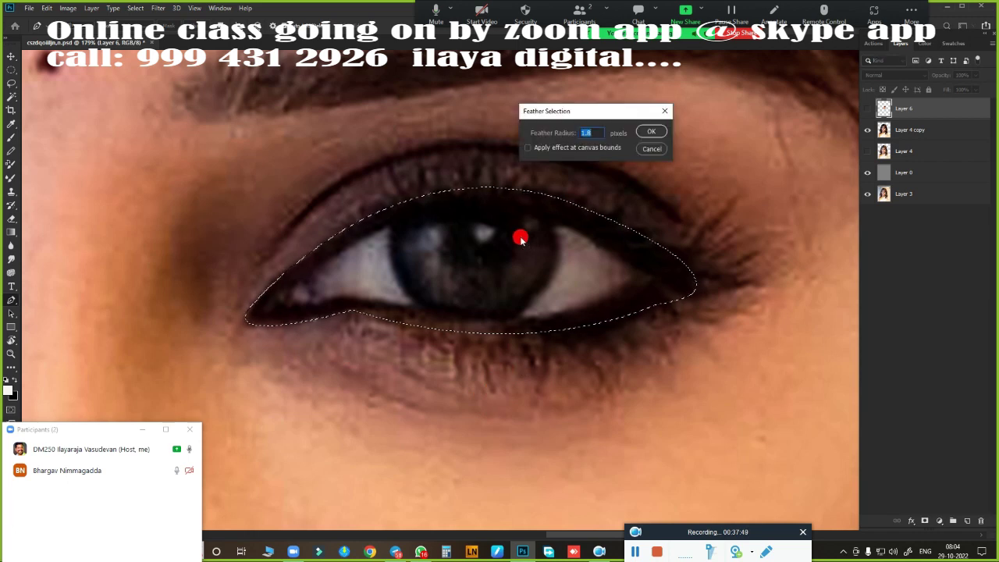
pyautogui.press('Return')
pyautogui.click(867, 109)
# Pick a soft round brush preset
pyautogui.scroll(3, 582, 317)
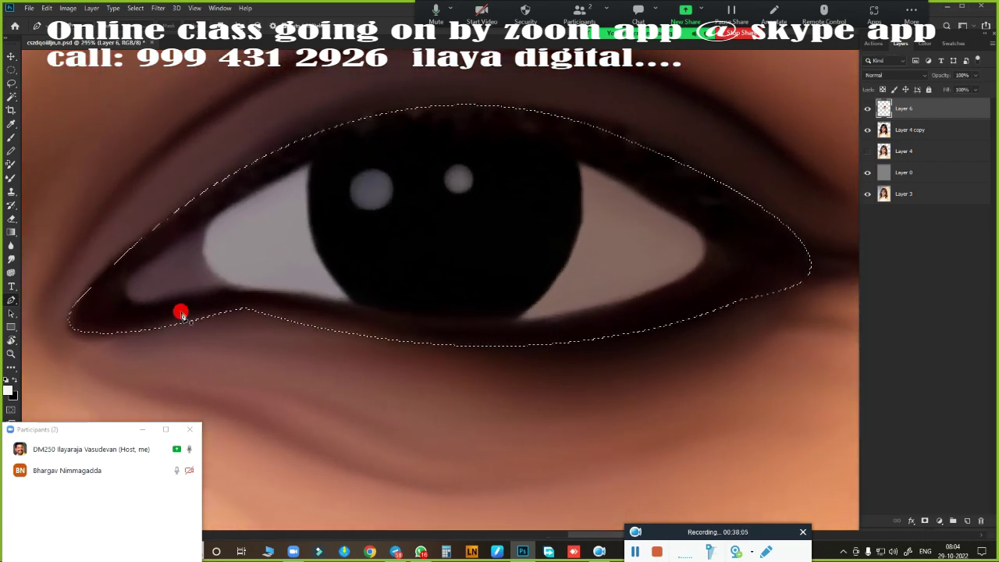
pyautogui.click(12, 136)
pyautogui.rightClick(398, 257)
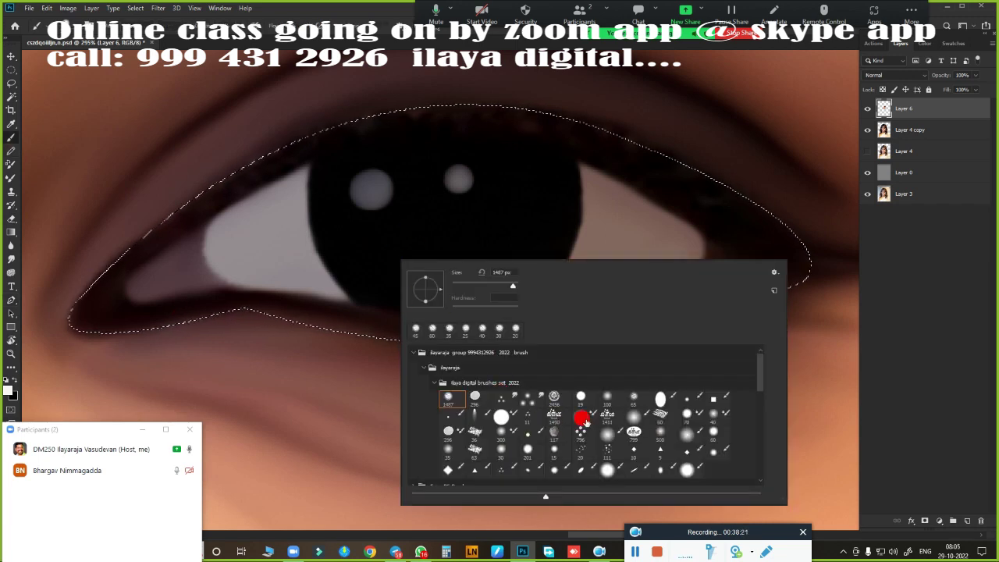
pyautogui.click(584, 421)
pyautogui.press('Return')
pyautogui.press('F5')
pyautogui.press('F5')
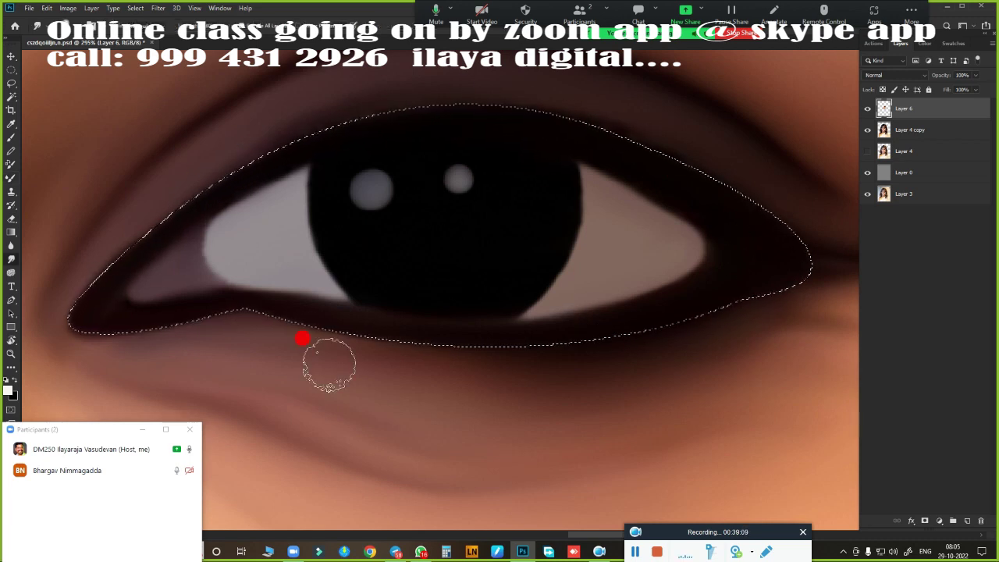
# Blur the shading along the upper and lower lids, then deselect
pyautogui.press('r')
pyautogui.scroll(-2, 429, 273)
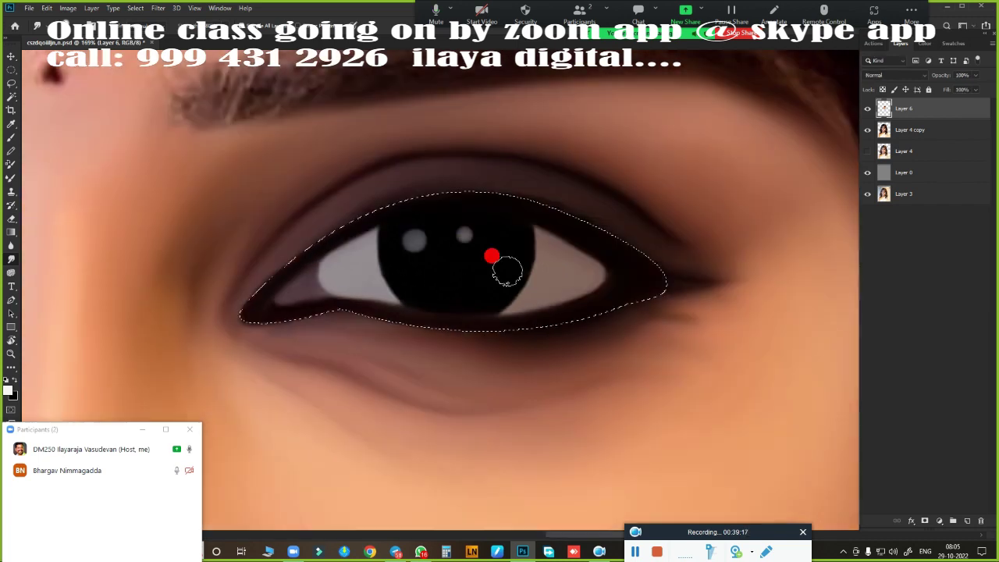
pyautogui.scroll(2, 546, 226)
pyautogui.moveTo(607, 206)
pyautogui.mouseDown()
pyautogui.moveTo(448, 133)
pyautogui.moveTo(292, 156)
pyautogui.moveTo(554, 154)
pyautogui.moveTo(727, 244)
pyautogui.moveTo(601, 174)
pyautogui.moveTo(71, 305)
pyautogui.moveTo(386, 133)
pyautogui.moveTo(817, 299)
pyautogui.mouseUp()
pyautogui.scroll(-3, 223, 249)
pyautogui.hscroll(-2, 223, 250)
pyautogui.moveTo(224, 250)
pyautogui.mouseDown()
pyautogui.moveTo(141, 211)
pyautogui.moveTo(309, 207)
pyautogui.moveTo(473, 245)
pyautogui.moveTo(667, 252)
pyautogui.mouseUp()
pyautogui.scroll(1, 666, 252)
pyautogui.hscroll(3, 667, 252)
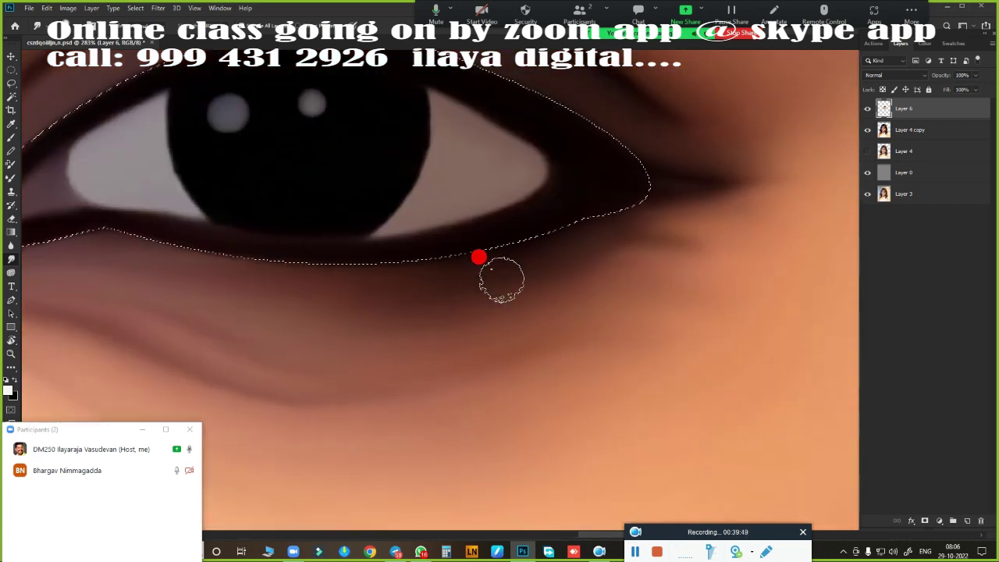
pyautogui.moveTo(499, 276)
pyautogui.mouseDown()
pyautogui.moveTo(662, 216)
pyautogui.moveTo(380, 318)
pyautogui.mouseUp()
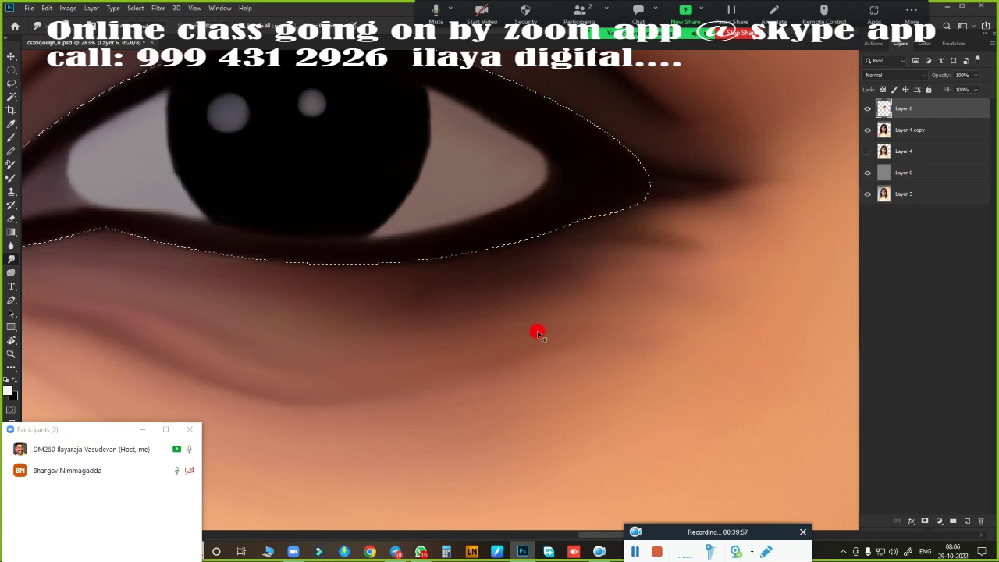
pyautogui.hotkey('ctrl', 'd')
pyautogui.scroll(-10, 557, 365)
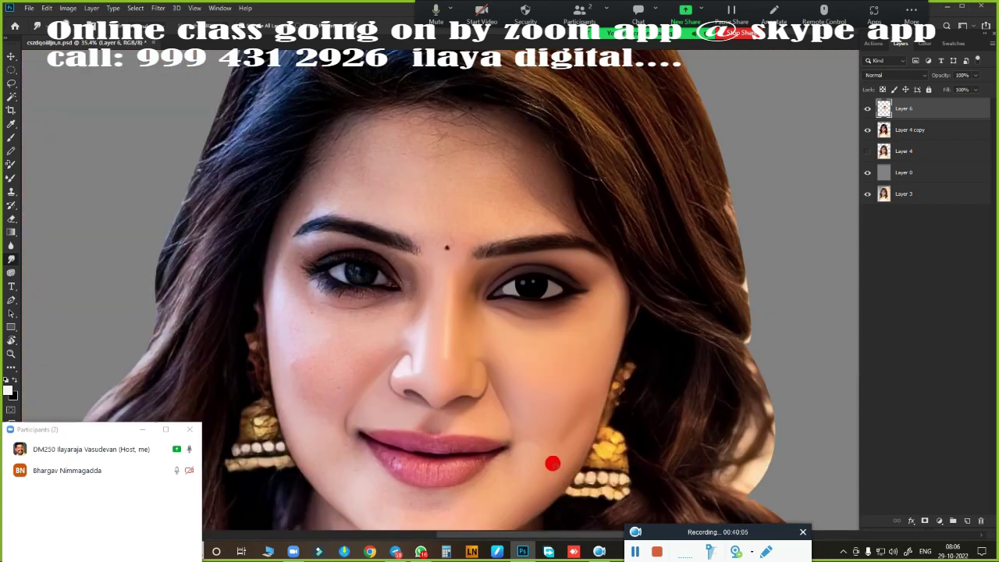
# Toggle Layer 6 off and on to compare the painted eye with the original
pyautogui.scroll(10, 493, 182)
pyautogui.click(866, 109)
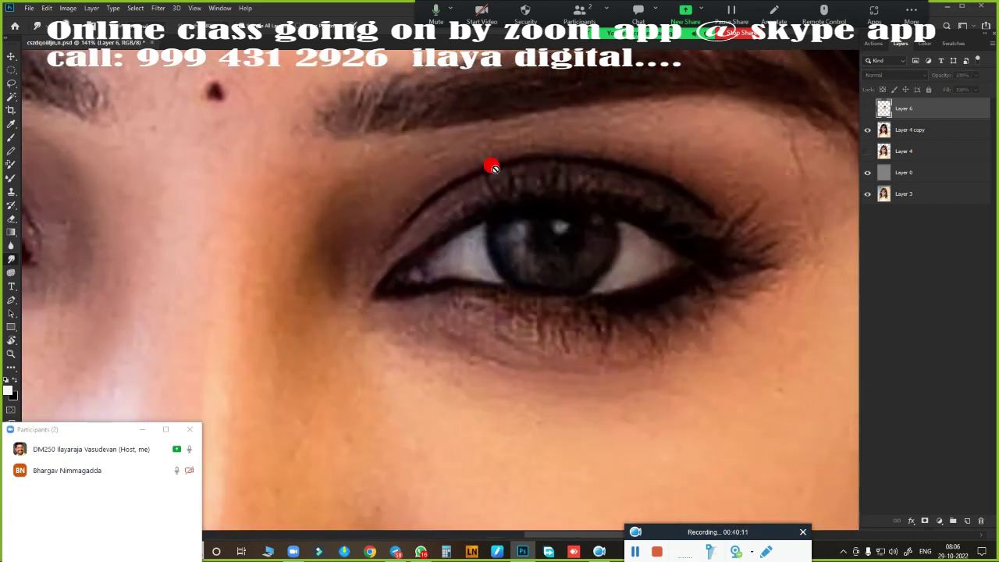
pyautogui.click(866, 108)
pyautogui.scroll(-10, 576, 269)
pyautogui.scroll(5, 576, 270)
pyautogui.scroll(5, 607, 249)
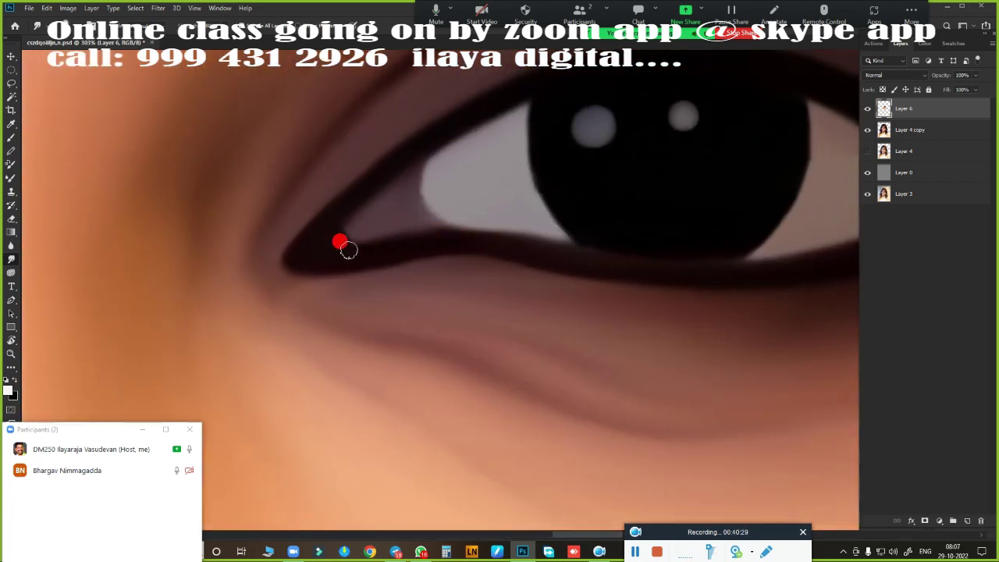
pyautogui.scroll(-8, 366, 234)
pyautogui.scroll(2, 468, 116)
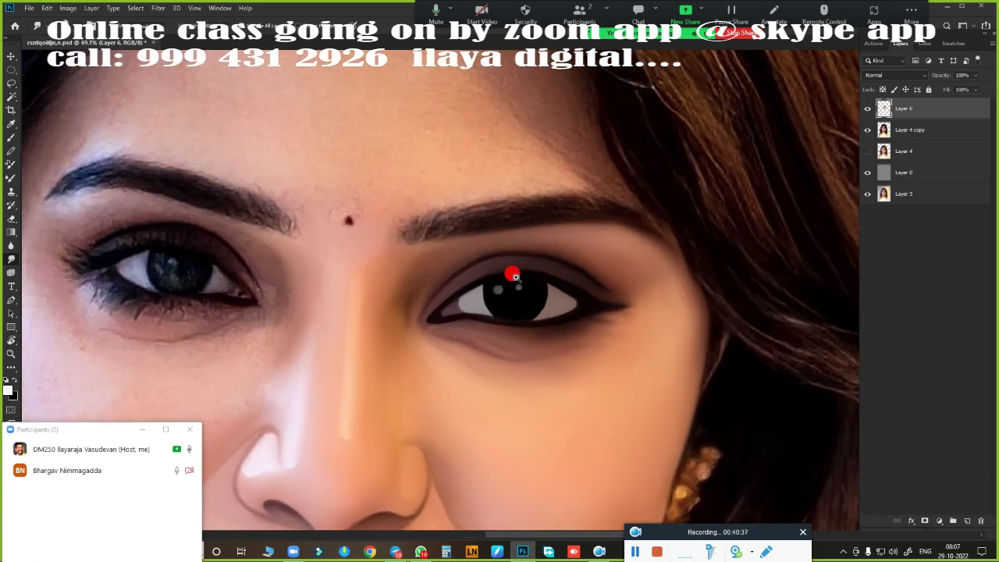
pyautogui.scroll(-2, 546, 187)
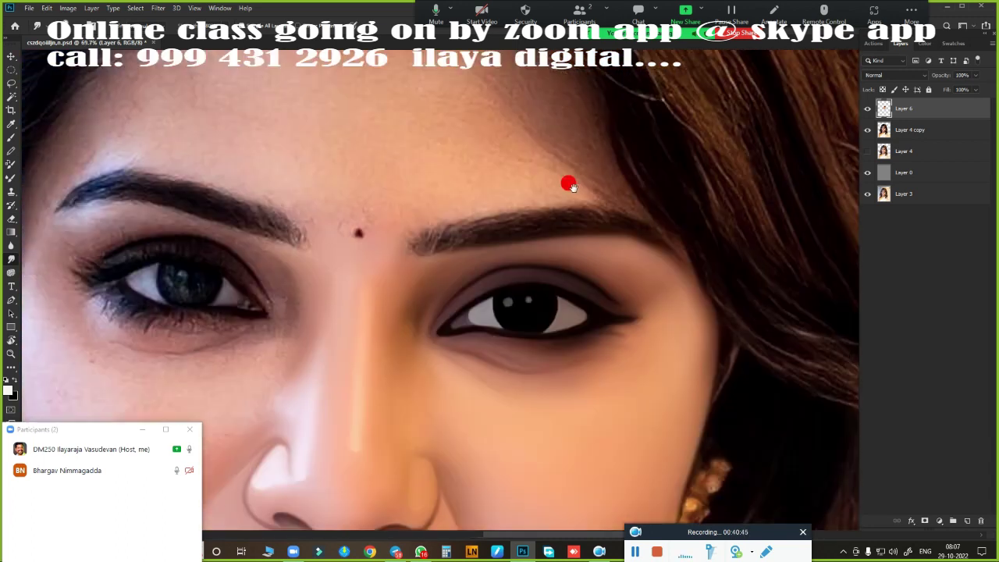
pyautogui.scroll(4, 653, 316)
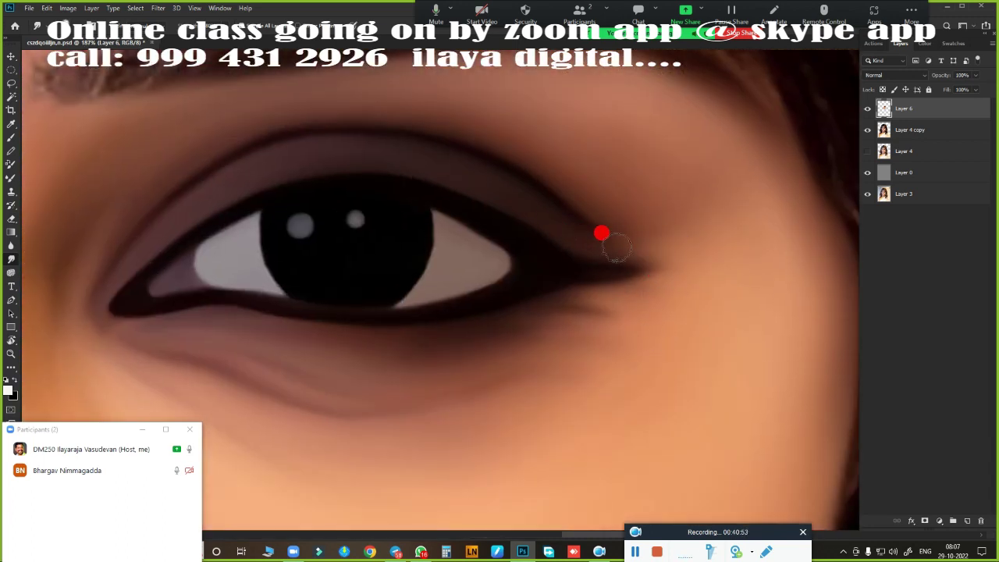
pyautogui.scroll(-8, 659, 268)
pyautogui.scroll(2, 450, 249)
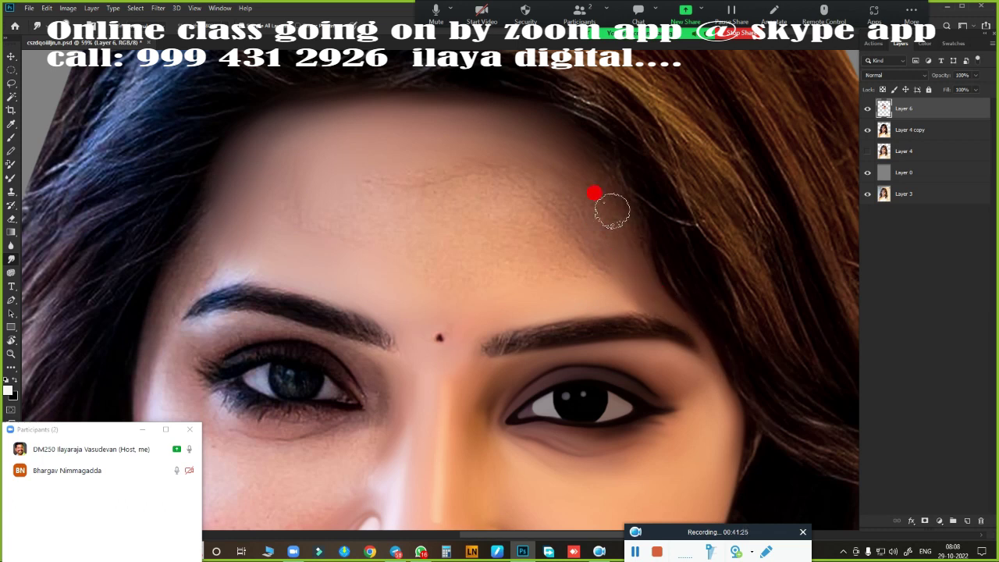
# Resize the brush down to fit the eyebrow
pyautogui.press(']')
pyautogui.press(']')
pyautogui.press(']')
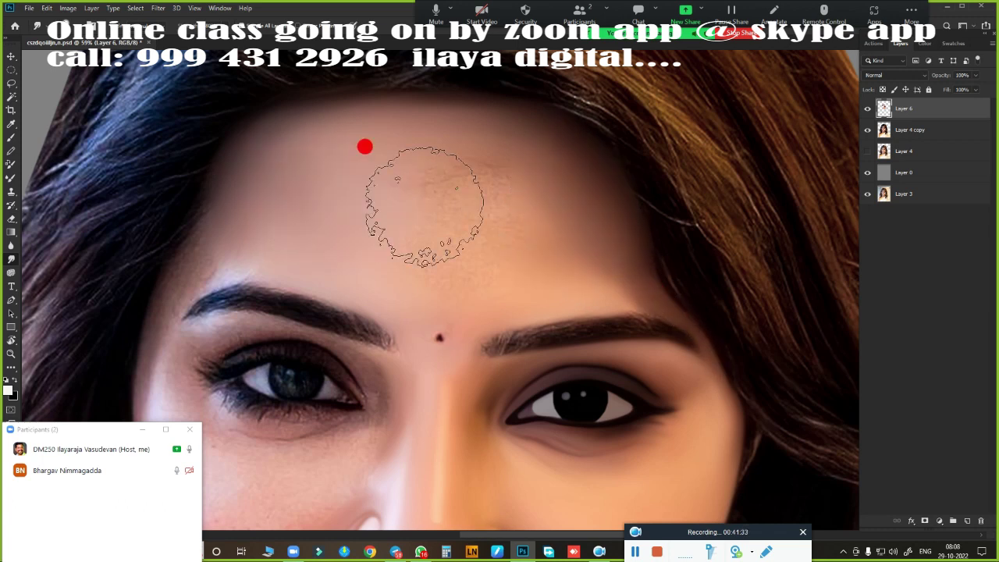
pyautogui.press('[')
pyautogui.press('[')
pyautogui.press('[')
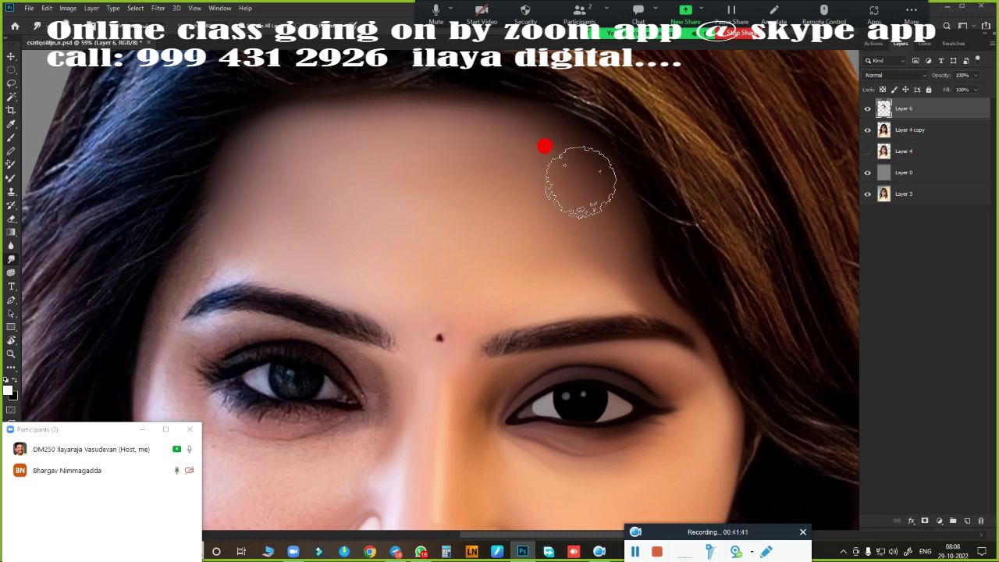
pyautogui.scroll(3, 547, 250)
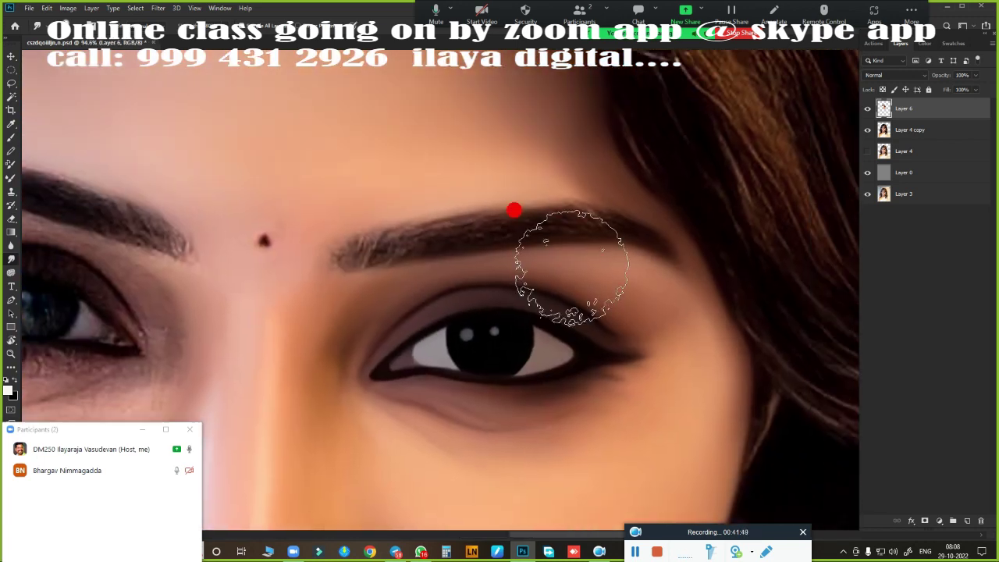
pyautogui.press('[')
pyautogui.press('[')
pyautogui.press('[')
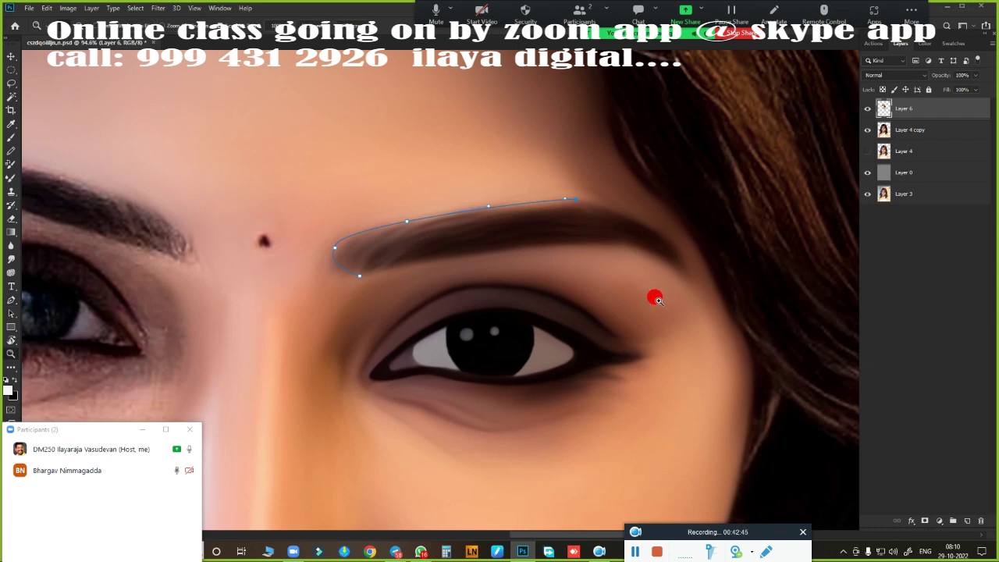
# Close the eyebrow's Pen outline along its outer curve and load it as a selection
pyautogui.scroll(2, 655, 299)
pyautogui.moveTo(694, 260); pyautogui.dragTo(726, 348)
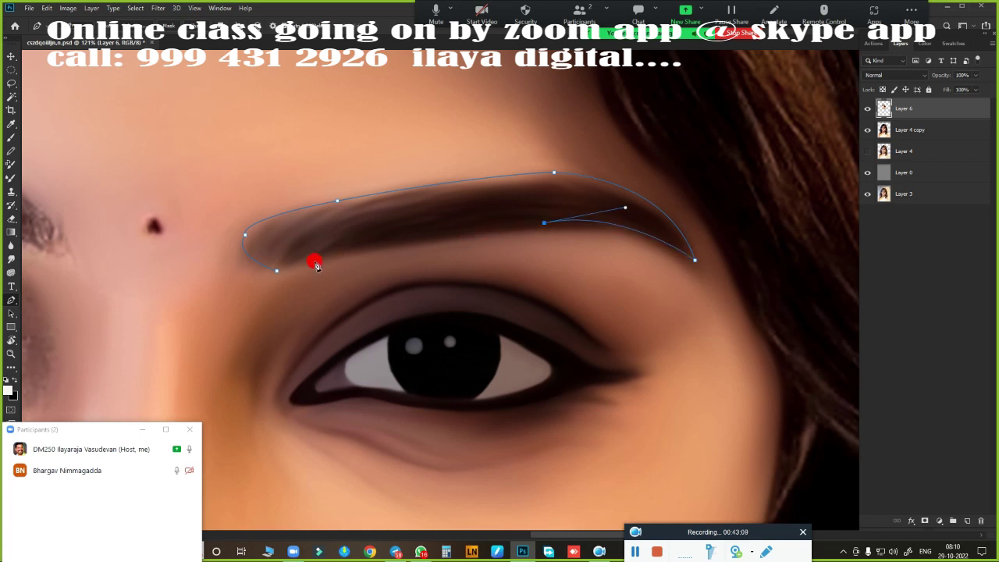
pyautogui.hotkey('ctrl', 'Return')
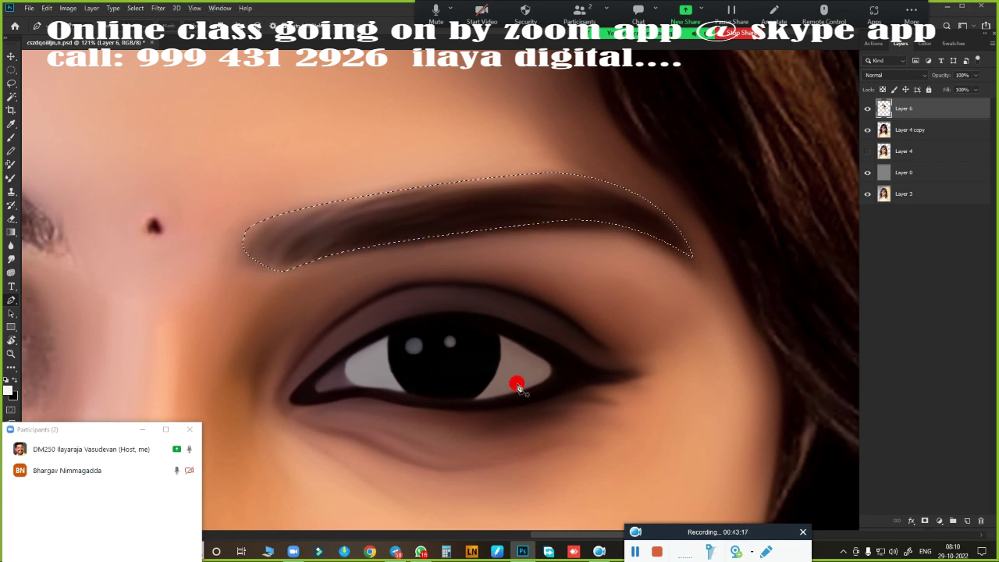
# Paint the eyebrow an even darker brown along its top edge, length and inner end
pyautogui.press('b')
pyautogui.moveTo(324, 190)
pyautogui.mouseDown()
pyautogui.moveTo(508, 167)
pyautogui.moveTo(636, 181)
pyautogui.moveTo(310, 220)
pyautogui.moveTo(288, 274)
pyautogui.moveTo(471, 220)
pyautogui.mouseUp()
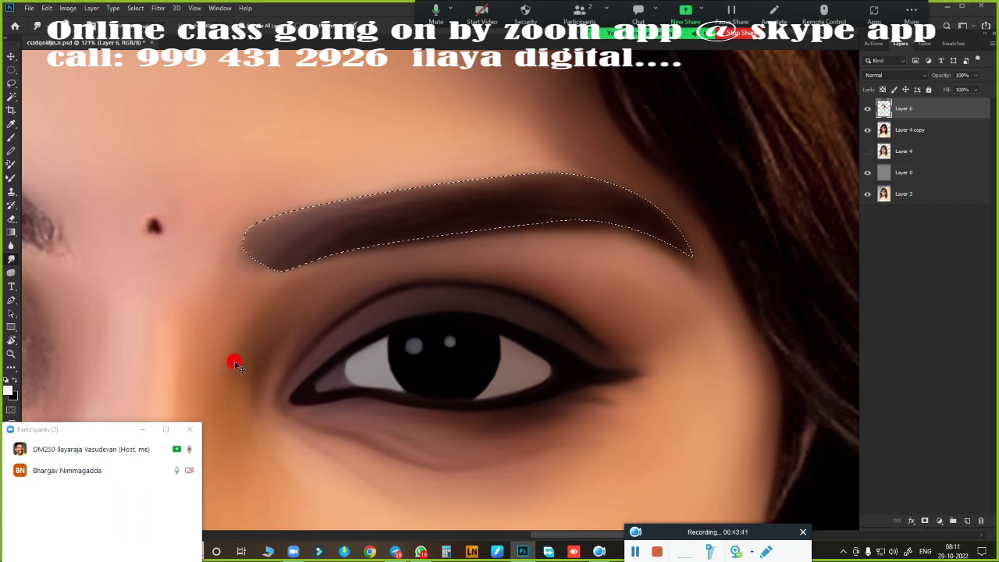
pyautogui.moveTo(505, 234)
pyautogui.mouseDown()
pyautogui.moveTo(412, 174)
pyautogui.moveTo(673, 234)
pyautogui.moveTo(662, 276)
pyautogui.mouseUp()
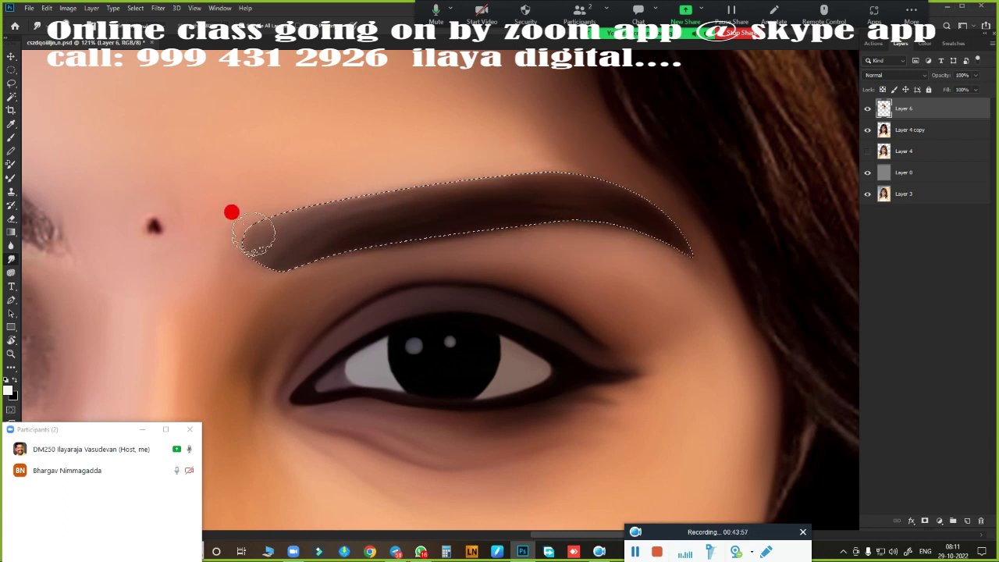
pyautogui.moveTo(254, 234); pyautogui.dragTo(498, 227)
# Clear the eyebrow selection and zoom in on the forehead
pyautogui.hotkey('ctrl', 'd')
pyautogui.scroll(-3, 517, 346)
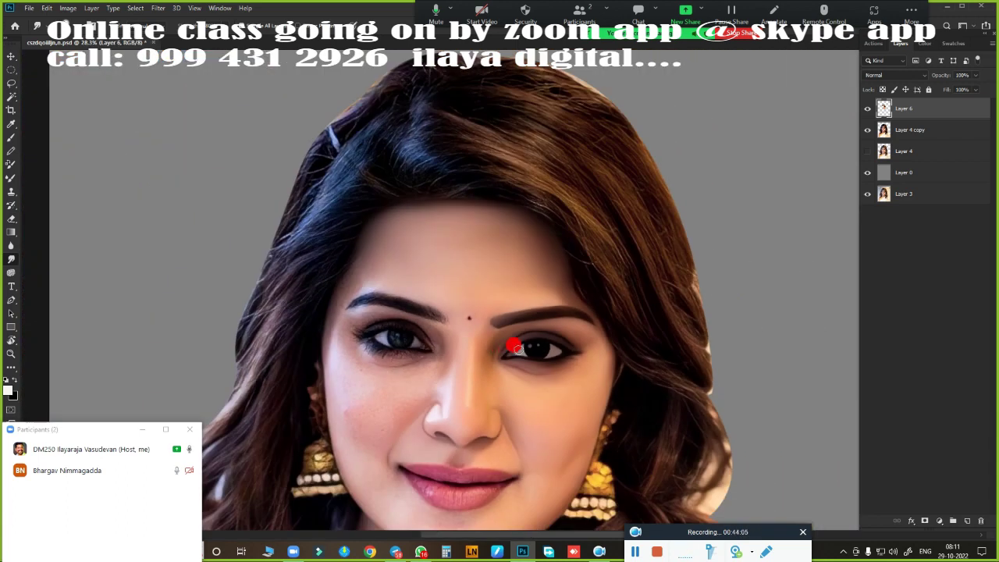
pyautogui.scroll(3, 619, 328)
pyautogui.scroll(-1, 461, 227)
pyautogui.scroll(2, 462, 228)
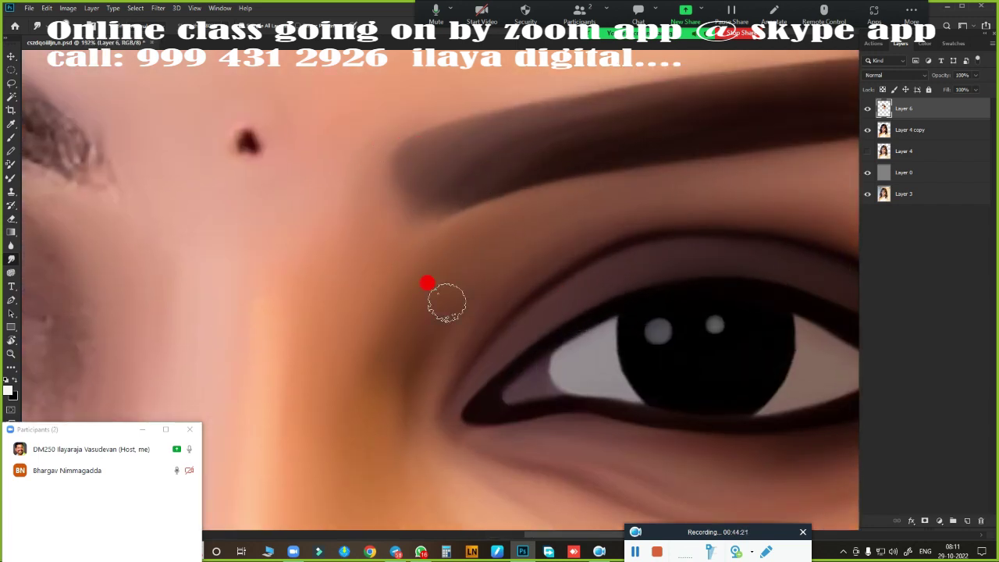
pyautogui.scroll(-3, 453, 293)
pyautogui.scroll(4, 437, 167)
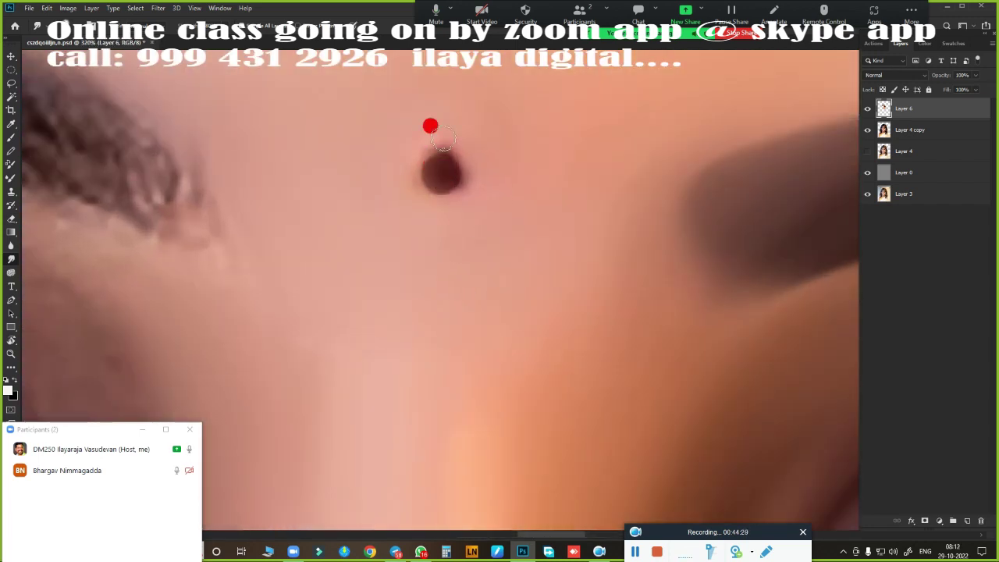
# Heal the dark mole between the brows with the Spot Healing Brush so it looks lighter and softer
pyautogui.click(440, 176)
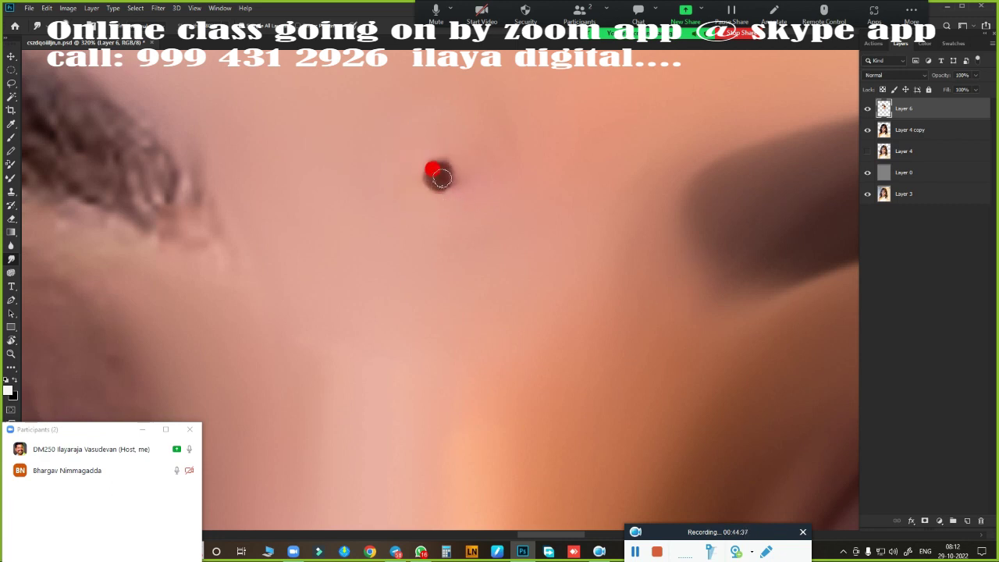
pyautogui.scroll(-3, 484, 372)
pyautogui.scroll(-1, 471, 205)
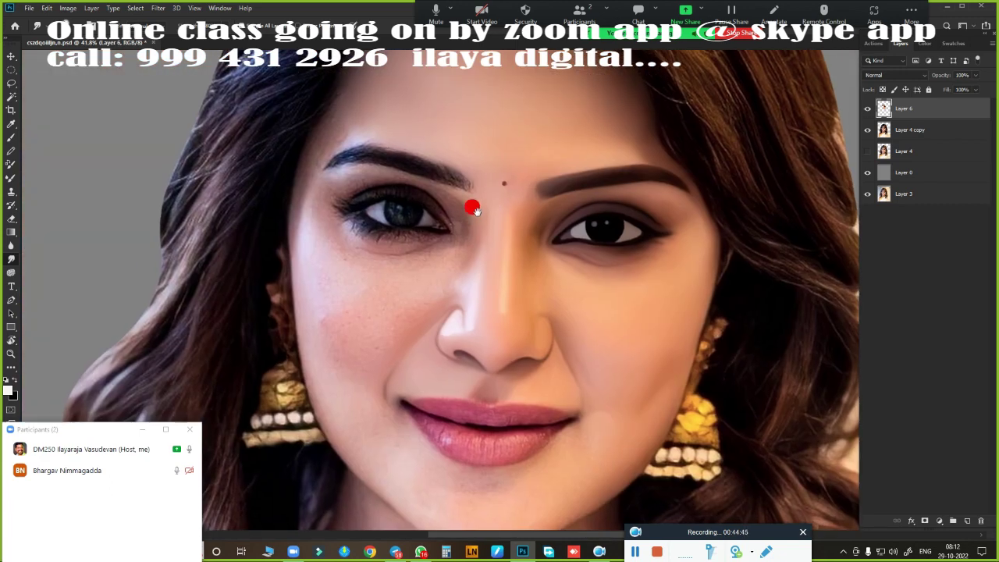
pyautogui.scroll(1, 569, 307)
pyautogui.scroll(1, 641, 217)
pyautogui.scroll(-2, 573, 267)
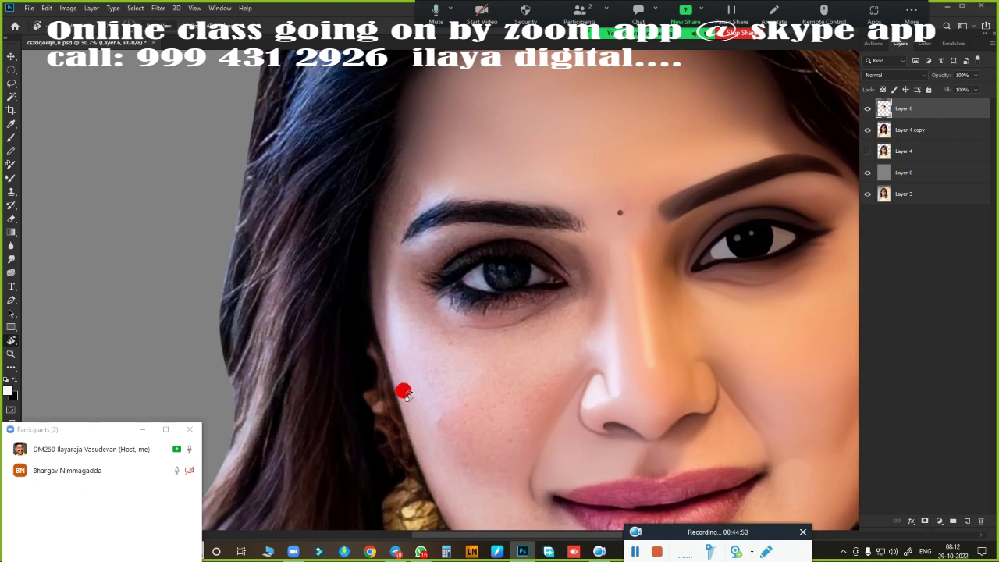
pyautogui.scroll(1, 458, 307)
pyautogui.scroll(1, 447, 240)
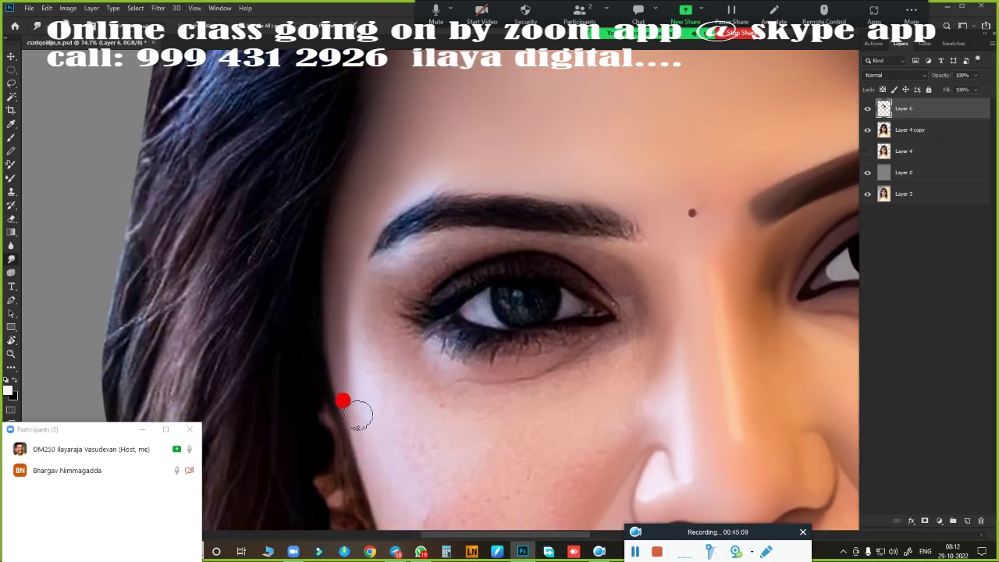
pyautogui.scroll(-3, 323, 235)
pyautogui.scroll(-2, 390, 360)
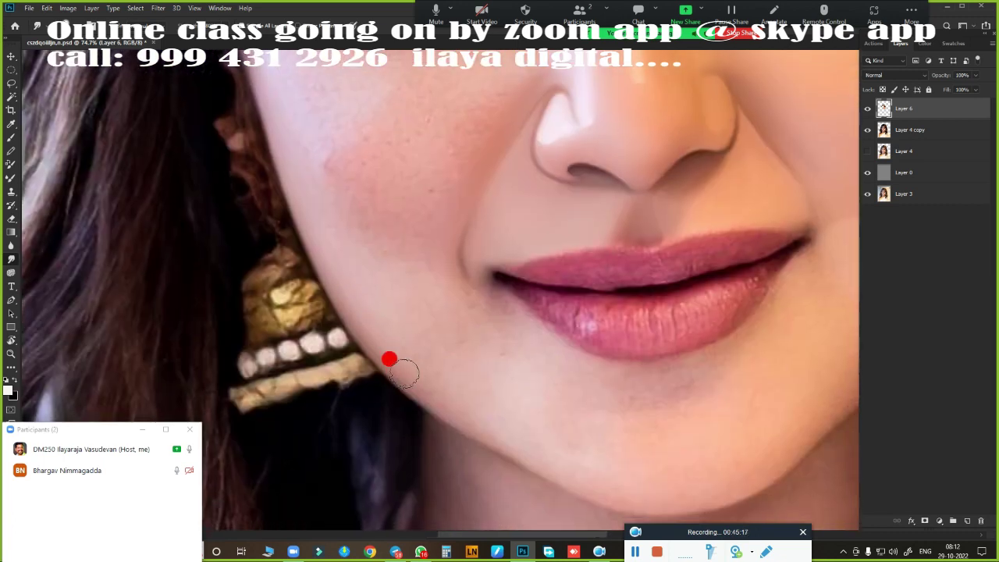
pyautogui.scroll(2, 389, 360)
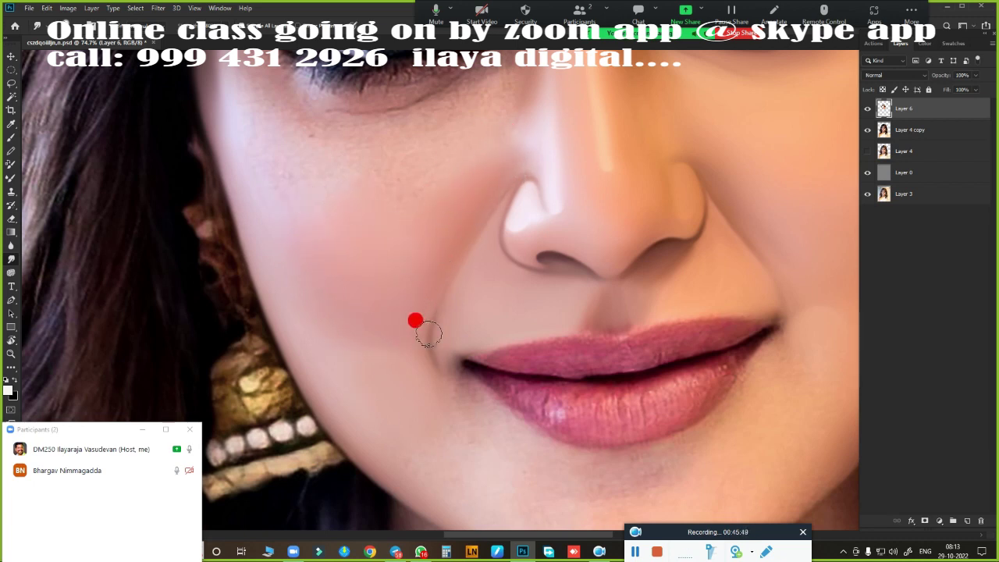
pyautogui.scroll(3, 421, 328)
pyautogui.scroll(2, 461, 354)
pyautogui.scroll(2, 570, 319)
# Paint over the bluish under-eye glare and smooth the skin toward the outer corner
pyautogui.scroll(2, 583, 306)
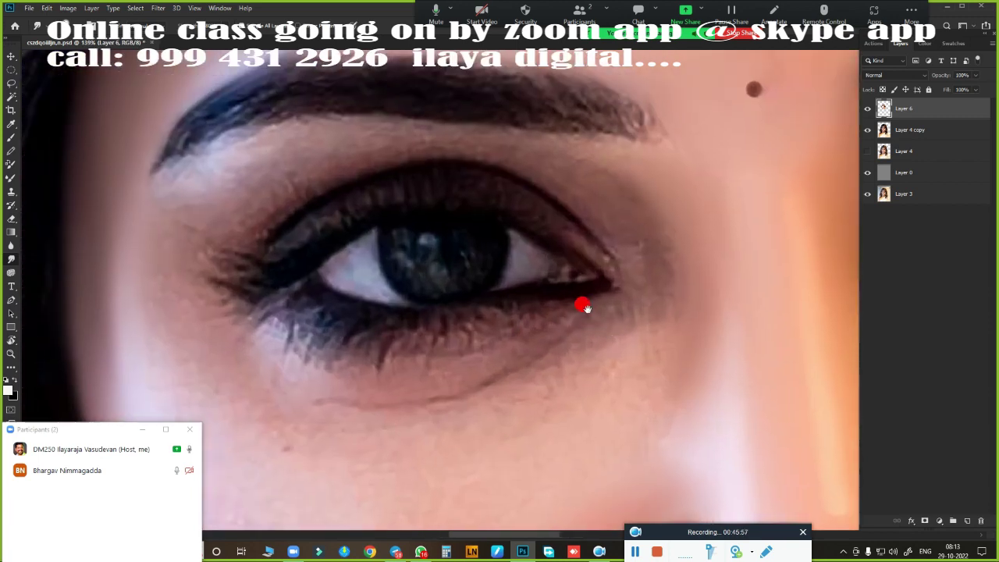
pyautogui.moveTo(585, 307); pyautogui.dragTo(604, 293)
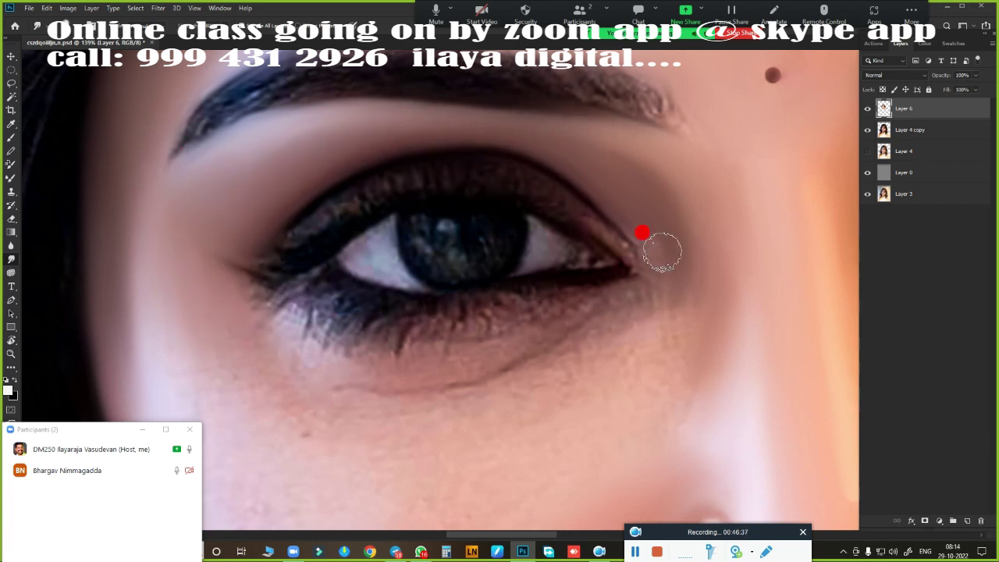
pyautogui.moveTo(310, 353)
pyautogui.mouseDown()
pyautogui.moveTo(377, 406)
pyautogui.moveTo(437, 401)
pyautogui.moveTo(622, 309)
pyautogui.mouseUp()
pyautogui.moveTo(665, 285)
pyautogui.mouseDown()
pyautogui.moveTo(609, 336)
pyautogui.moveTo(370, 413)
pyautogui.moveTo(510, 390)
pyautogui.moveTo(396, 439)
pyautogui.moveTo(435, 363)
pyautogui.moveTo(309, 341)
pyautogui.mouseUp()
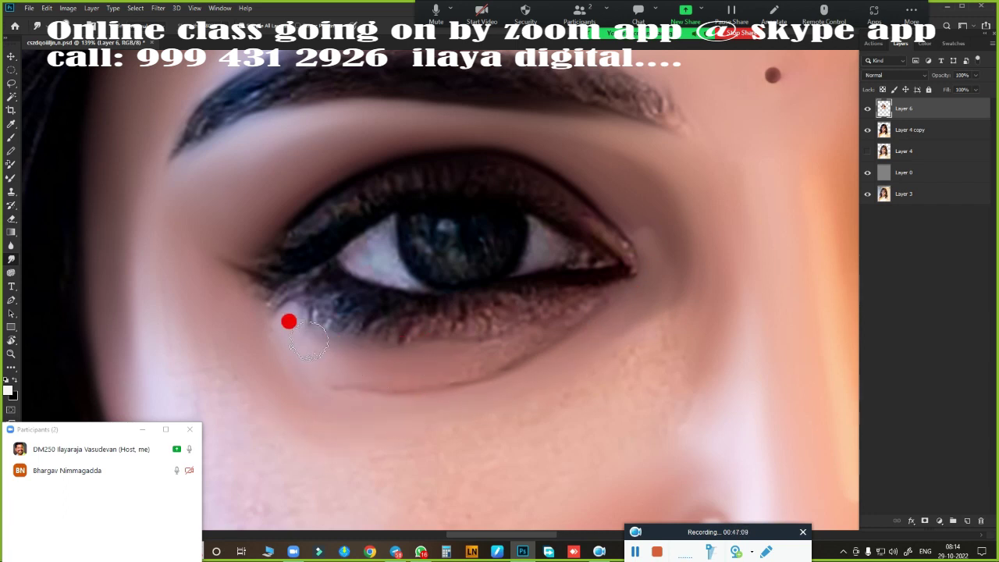
pyautogui.moveTo(438, 344); pyautogui.dragTo(593, 291)
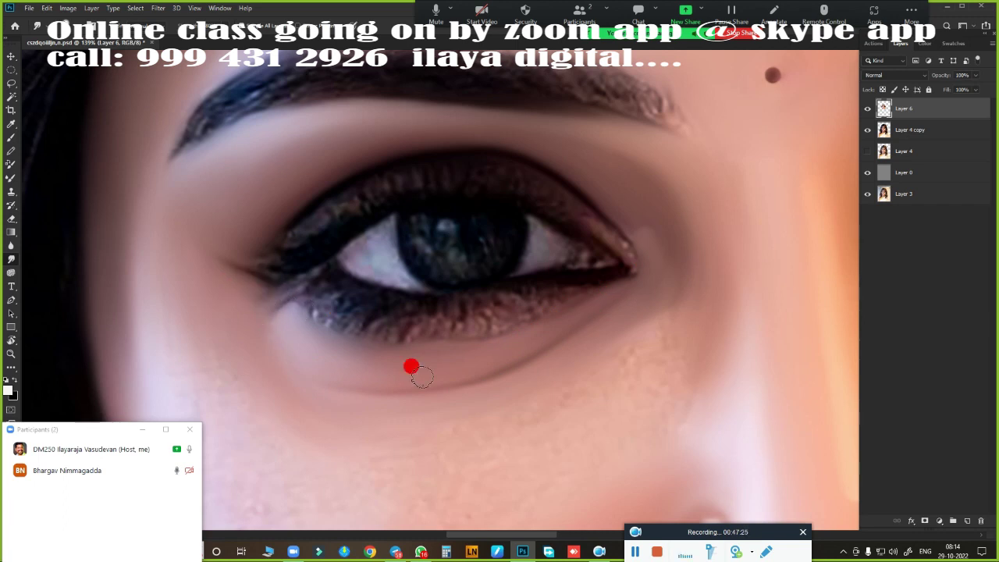
# Darken the upper-lid crease and deepen the shadow beneath the lower lashes
pyautogui.moveTo(577, 211); pyautogui.dragTo(630, 257)
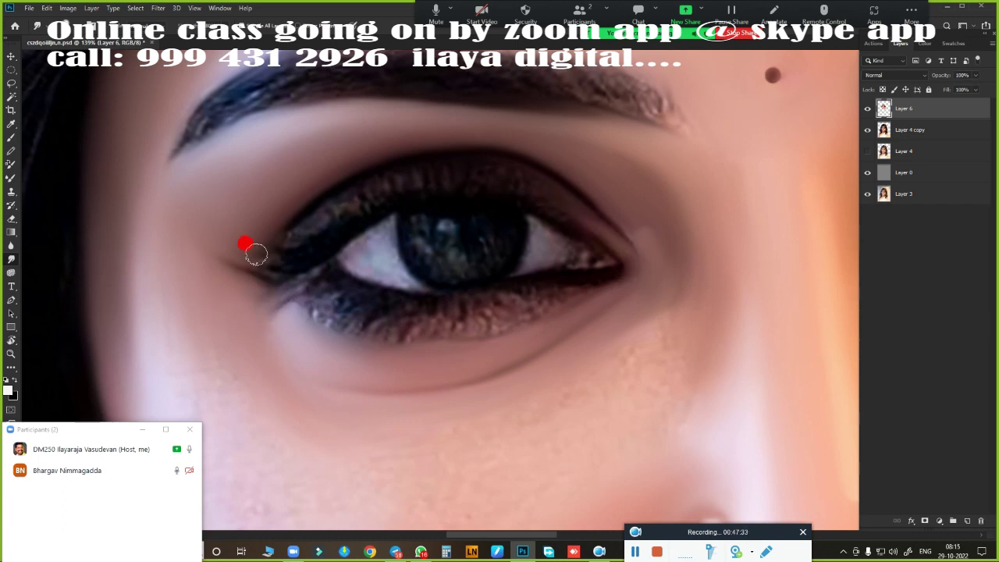
pyautogui.moveTo(256, 254)
pyautogui.mouseDown()
pyautogui.moveTo(333, 208)
pyautogui.moveTo(452, 170)
pyautogui.moveTo(491, 173)
pyautogui.moveTo(433, 170)
pyautogui.moveTo(484, 170)
pyautogui.moveTo(243, 250)
pyautogui.moveTo(223, 261)
pyautogui.moveTo(265, 267)
pyautogui.moveTo(223, 305)
pyautogui.moveTo(467, 169)
pyautogui.moveTo(544, 178)
pyautogui.mouseUp()
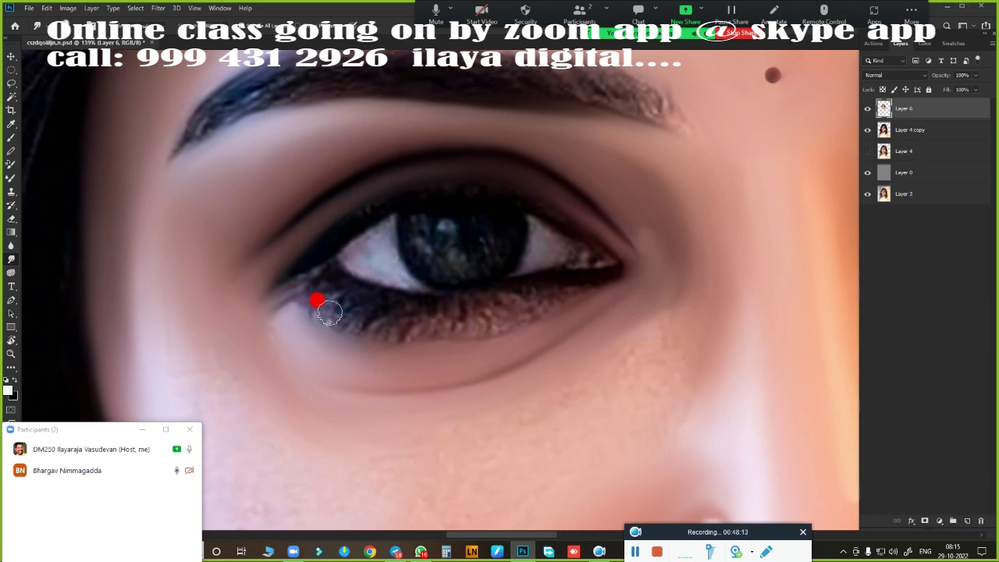
pyautogui.moveTo(346, 324)
pyautogui.mouseDown()
pyautogui.moveTo(535, 301)
pyautogui.moveTo(406, 319)
pyautogui.moveTo(469, 315)
pyautogui.moveTo(528, 291)
pyautogui.mouseUp()
pyautogui.moveTo(528, 290)
pyautogui.mouseDown()
pyautogui.moveTo(390, 334)
pyautogui.moveTo(514, 320)
pyautogui.mouseUp()
pyautogui.moveTo(515, 320); pyautogui.dragTo(429, 337)
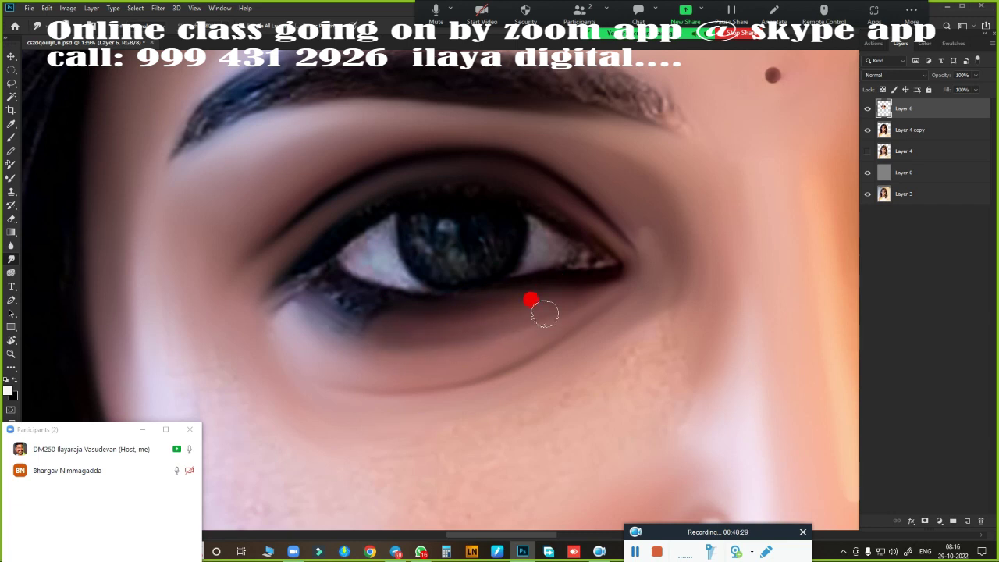
pyautogui.moveTo(544, 313)
pyautogui.mouseDown()
pyautogui.moveTo(361, 310)
pyautogui.moveTo(401, 320)
pyautogui.moveTo(383, 335)
pyautogui.moveTo(339, 296)
pyautogui.moveTo(401, 328)
pyautogui.moveTo(442, 325)
pyautogui.moveTo(425, 328)
pyautogui.moveTo(351, 292)
pyautogui.moveTo(414, 328)
pyautogui.moveTo(292, 323)
pyautogui.moveTo(402, 335)
pyautogui.mouseUp()
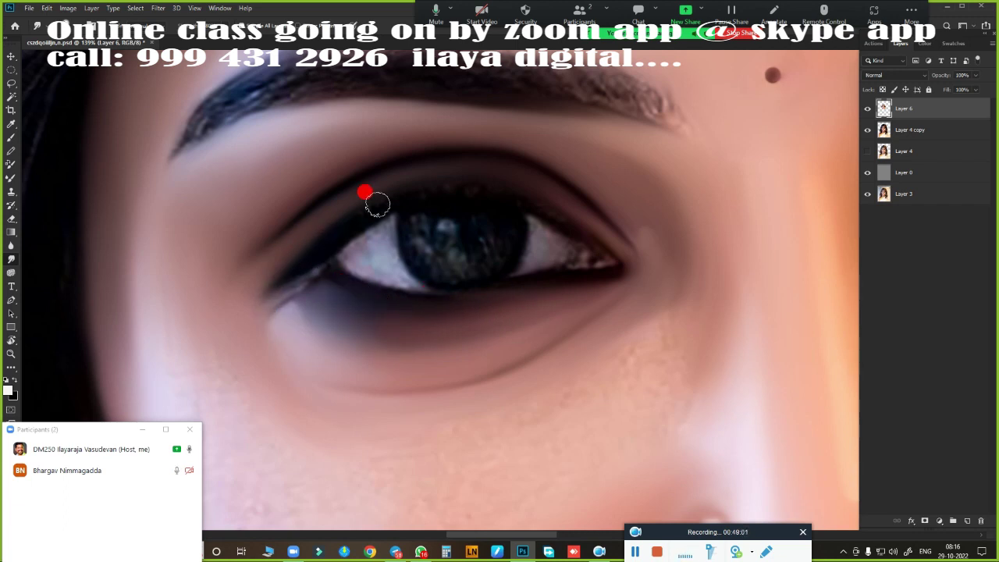
pyautogui.click(420, 551)
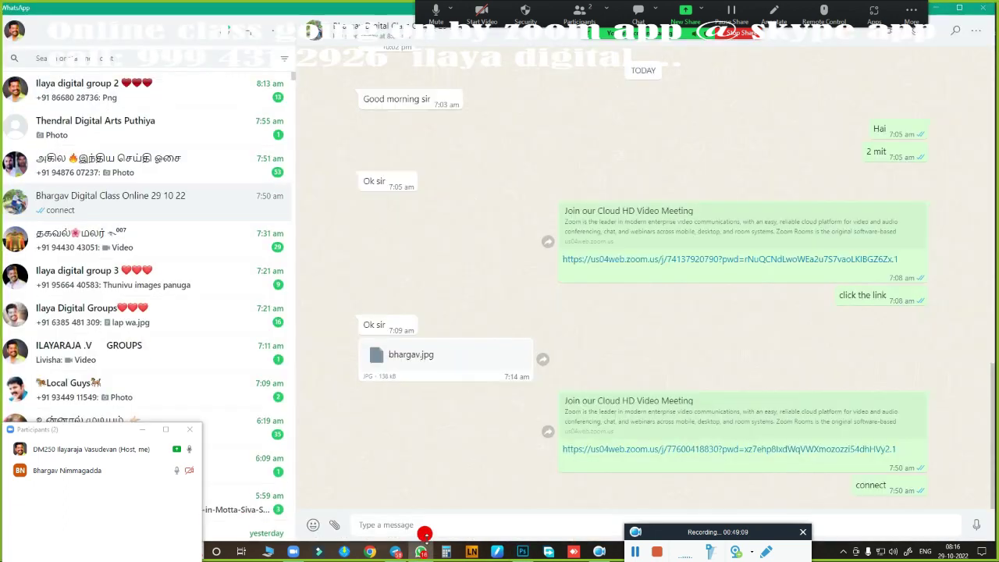
pyautogui.hotkey('alt', 'Tab')
pyautogui.click(34, 10)
pyautogui.click(47, 41)
pyautogui.click(47, 127)
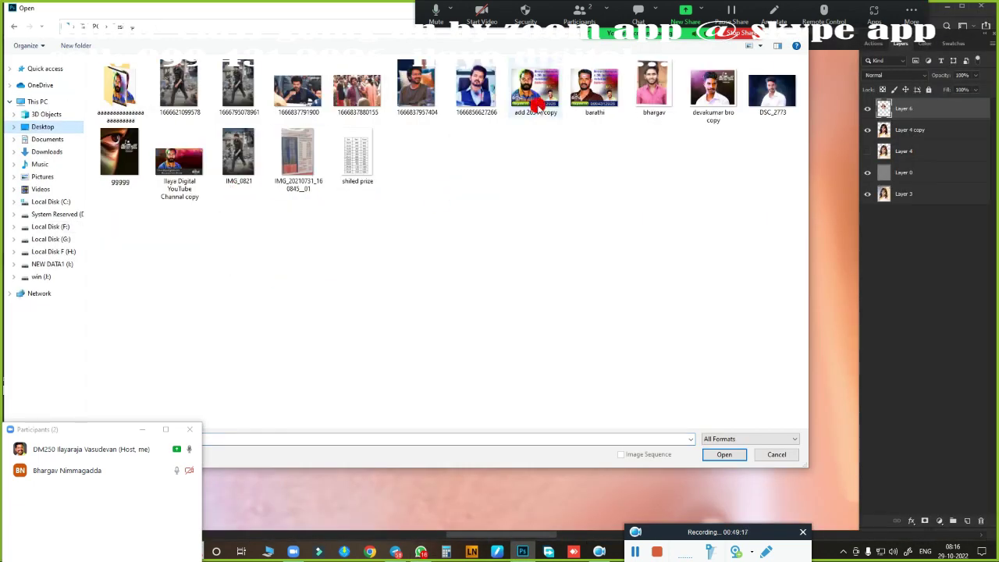
pyautogui.click(655, 87)
pyautogui.click(720, 458)
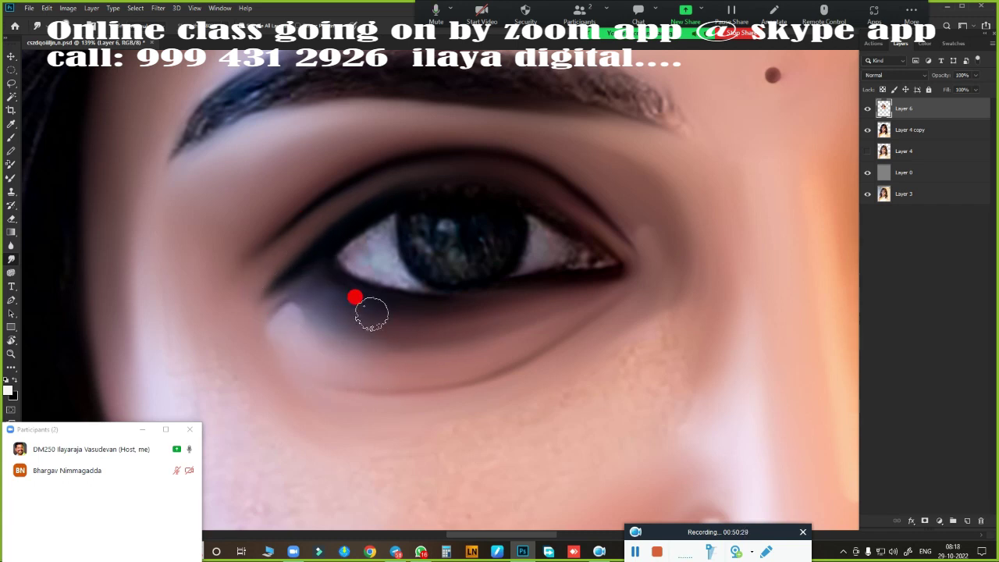
# Zoom in closer on the photographic eye to frame the iris
pyautogui.scroll(-5, 619, 335)
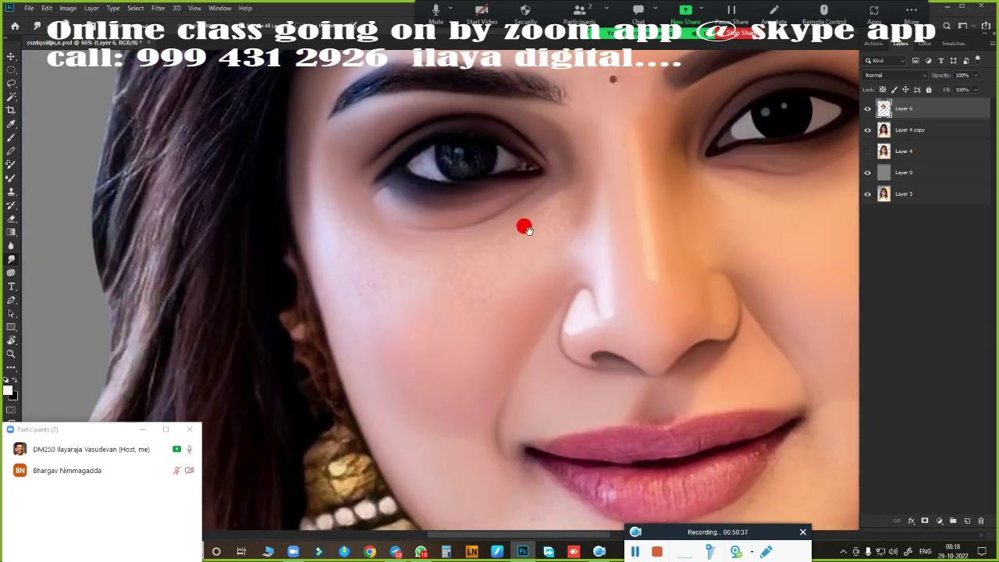
pyautogui.scroll(6, 365, 437)
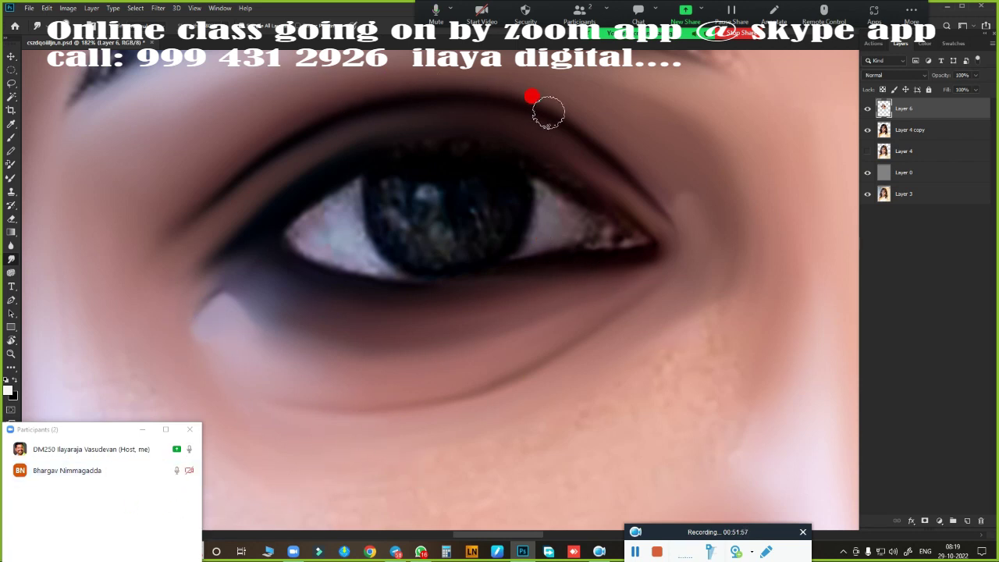
pyautogui.hotkey('ctrl', '0')
pyautogui.scroll(5, 524, 330)
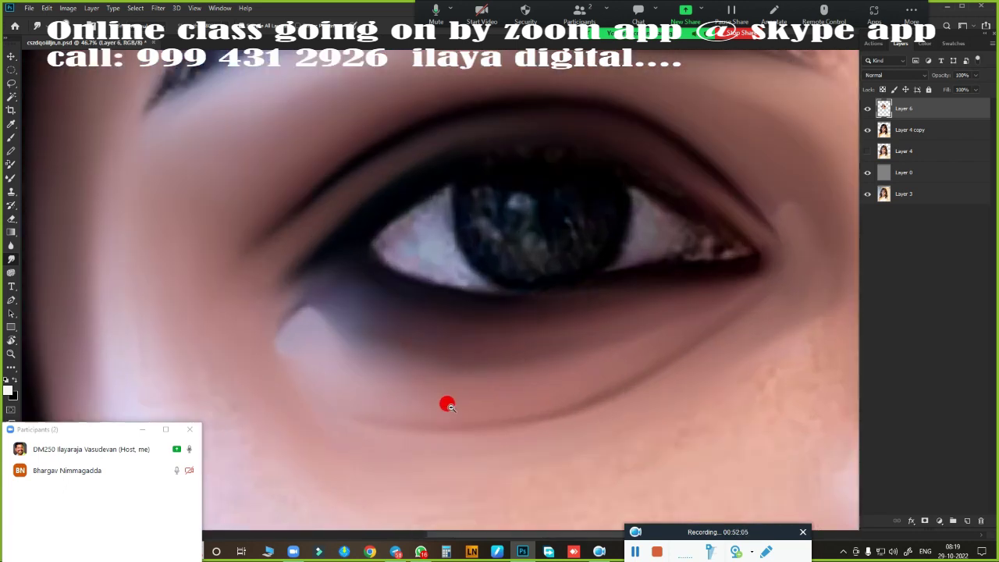
pyautogui.scroll(2, 445, 401)
# Select a circle around the iris and paint it solid black
pyautogui.moveTo(418, 232); pyautogui.dragTo(593, 410)
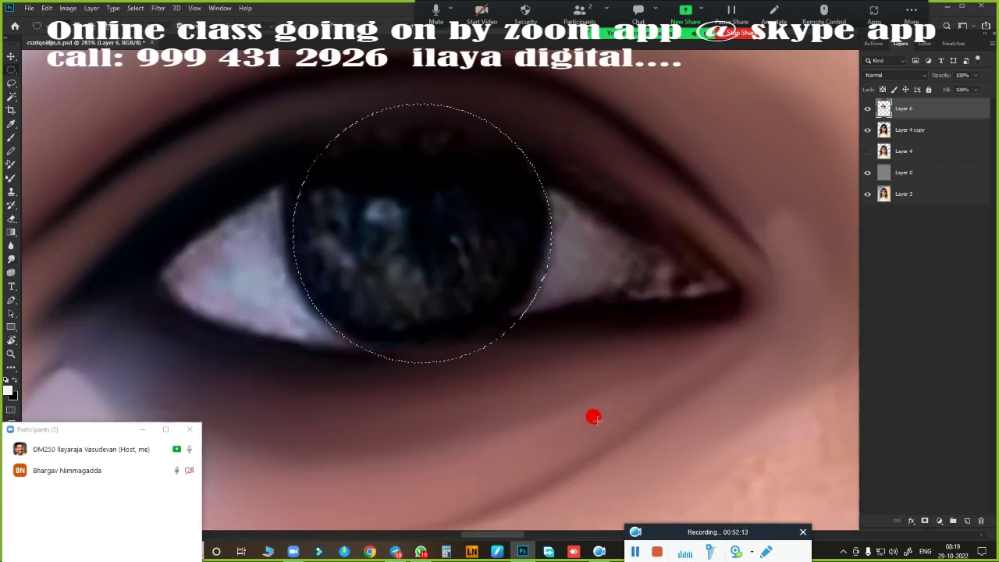
pyautogui.scroll(-5, 584, 418)
pyautogui.scroll(3, 508, 337)
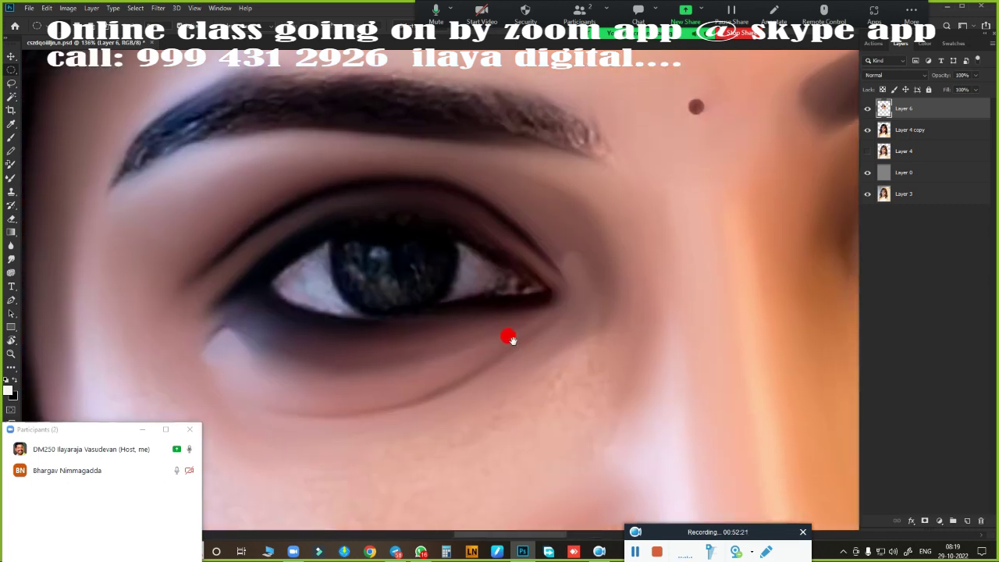
pyautogui.scroll(3, 539, 357)
pyautogui.click(350, 182)
pyautogui.moveTo(350, 182)
pyautogui.mouseDown()
pyautogui.moveTo(330, 179)
pyautogui.moveTo(457, 216)
pyautogui.moveTo(413, 205)
pyautogui.moveTo(318, 291)
pyautogui.mouseUp()
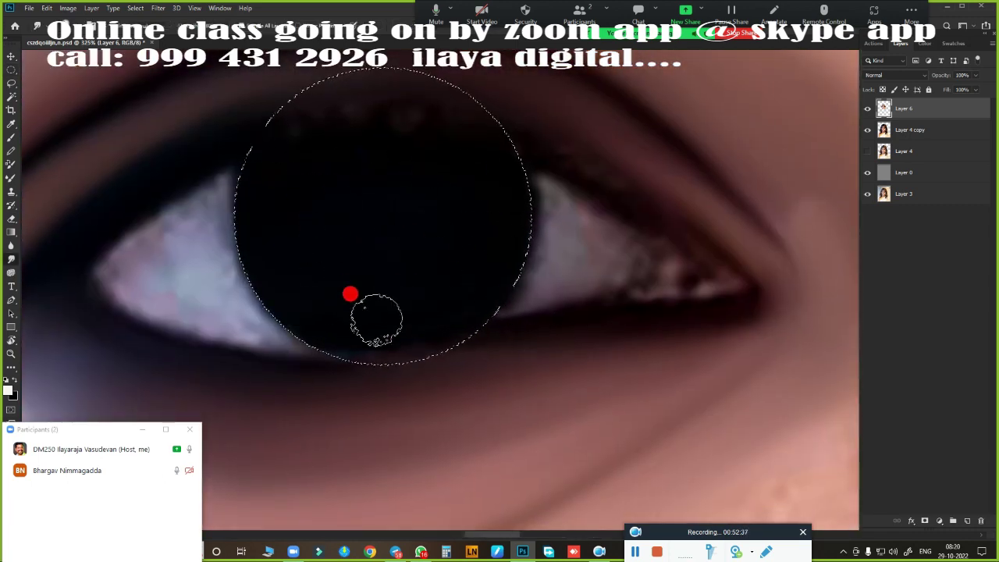
pyautogui.hotkey('ctrl', 'shift', 'alt', 'n')
pyautogui.hotkey('ctrl', ',')
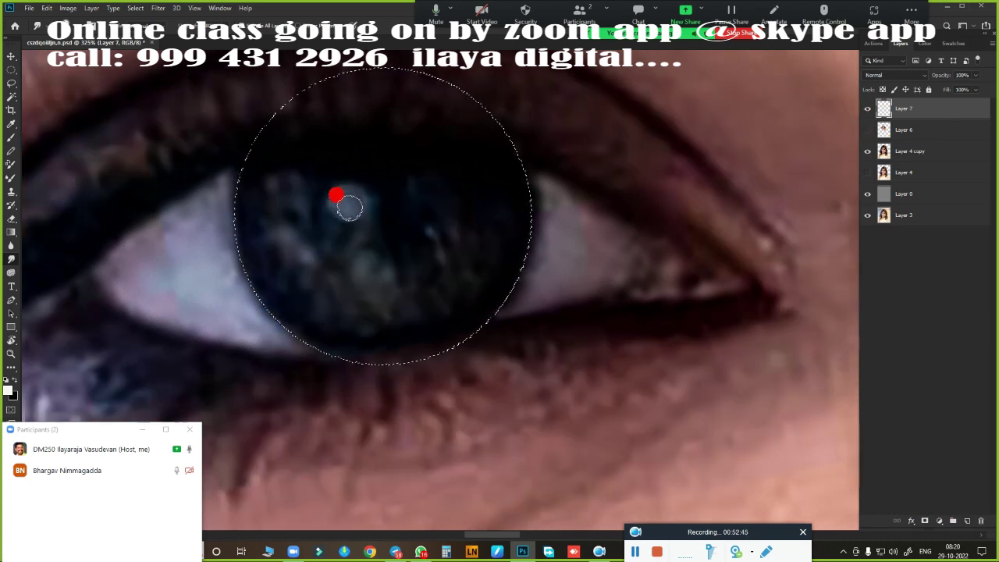
pyautogui.hotkey('ctrl', 'z')
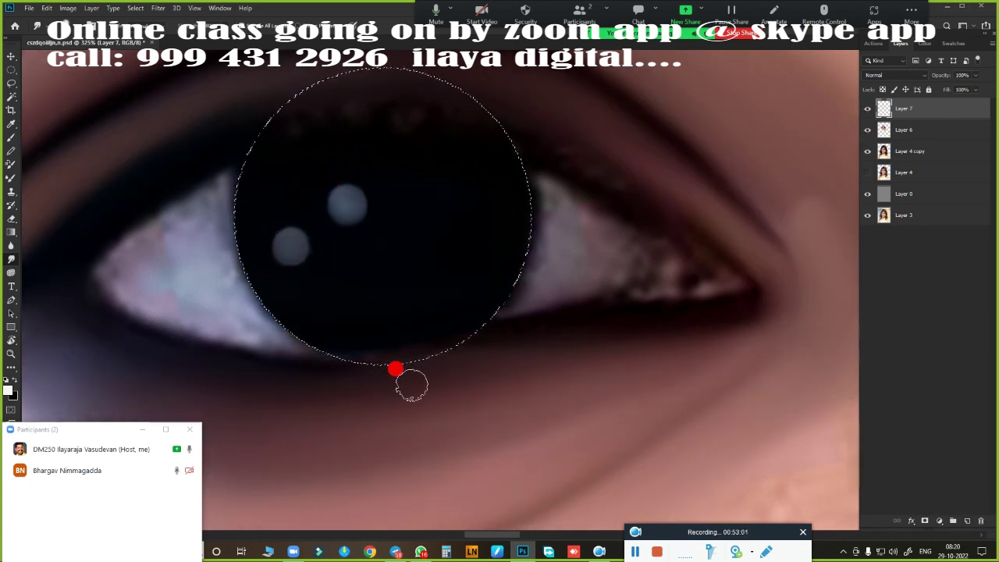
# Feather the iris selection and brighten the eye whites on both sides of the iris
pyautogui.hotkey('shift', 'F6')
pyautogui.press('Return')
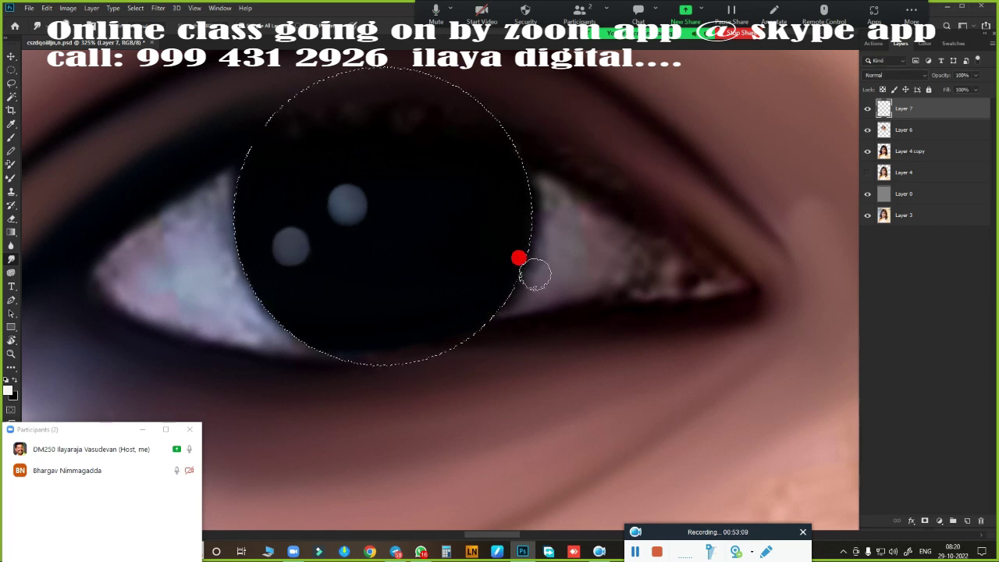
pyautogui.moveTo(534, 274)
pyautogui.mouseDown()
pyautogui.moveTo(585, 228)
pyautogui.moveTo(542, 185)
pyautogui.moveTo(612, 243)
pyautogui.moveTo(608, 266)
pyautogui.moveTo(618, 272)
pyautogui.moveTo(514, 298)
pyautogui.mouseUp()
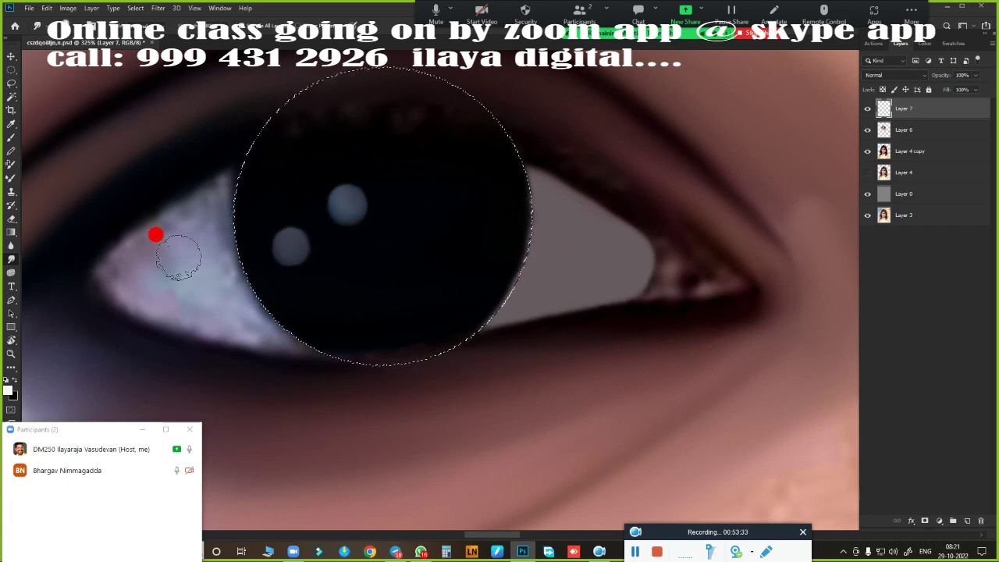
pyautogui.moveTo(178, 256)
pyautogui.mouseDown()
pyautogui.moveTo(183, 223)
pyautogui.moveTo(174, 250)
pyautogui.moveTo(212, 241)
pyautogui.moveTo(122, 268)
pyautogui.moveTo(156, 244)
pyautogui.moveTo(145, 297)
pyautogui.moveTo(216, 310)
pyautogui.moveTo(181, 290)
pyautogui.mouseUp()
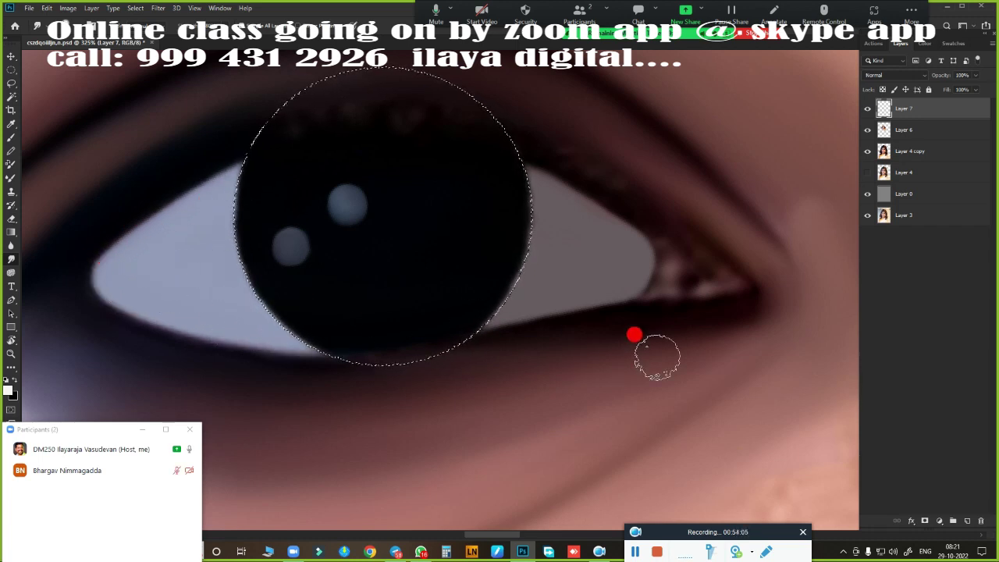
# Hide Layer 7 to reveal the original photographed eye
pyautogui.scroll(-3, 678, 306)
pyautogui.scroll(1, 588, 368)
pyautogui.scroll(1, 540, 351)
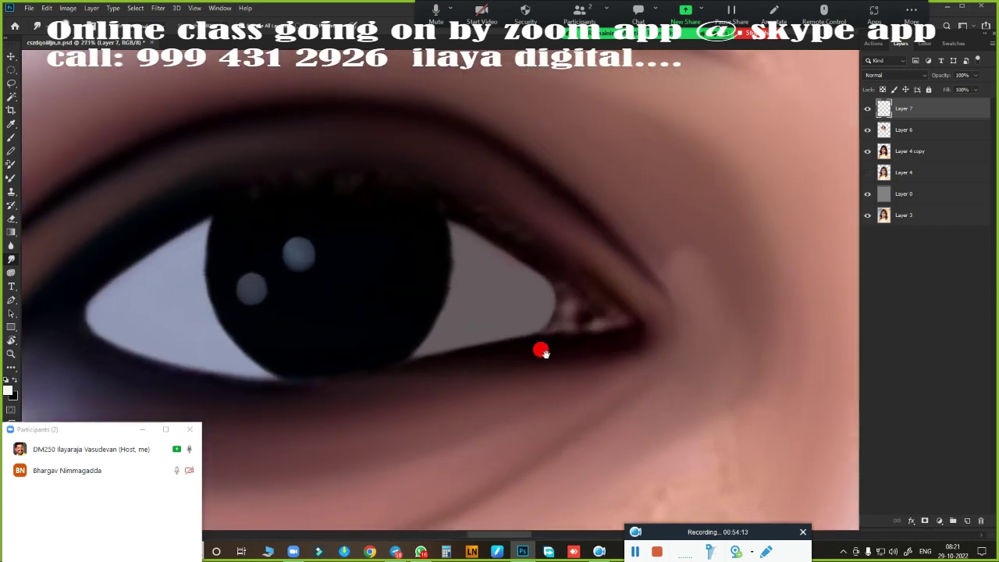
pyautogui.scroll(-2, 541, 351)
pyautogui.click(866, 108)
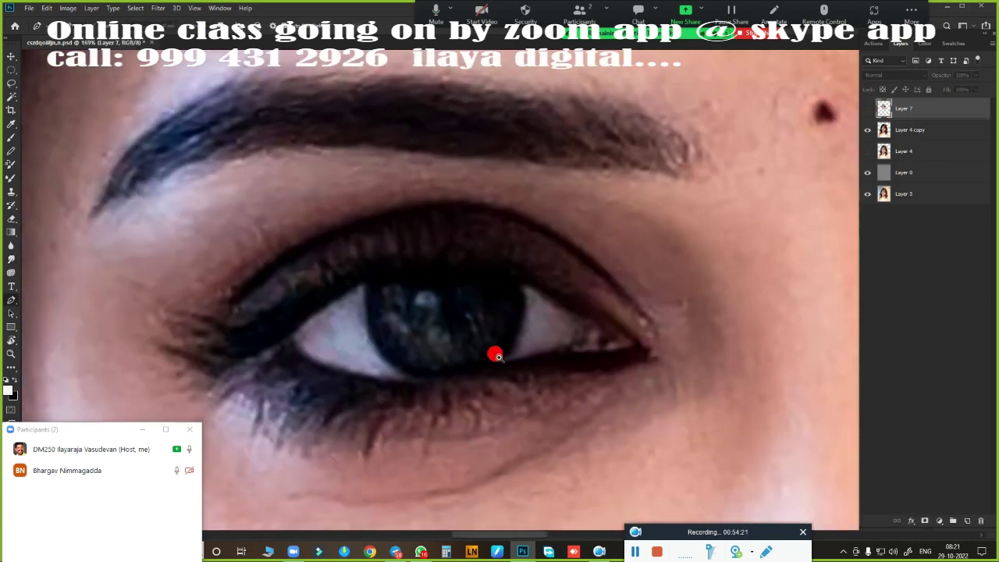
pyautogui.scroll(2, 495, 355)
pyautogui.scroll(-2, 518, 187)
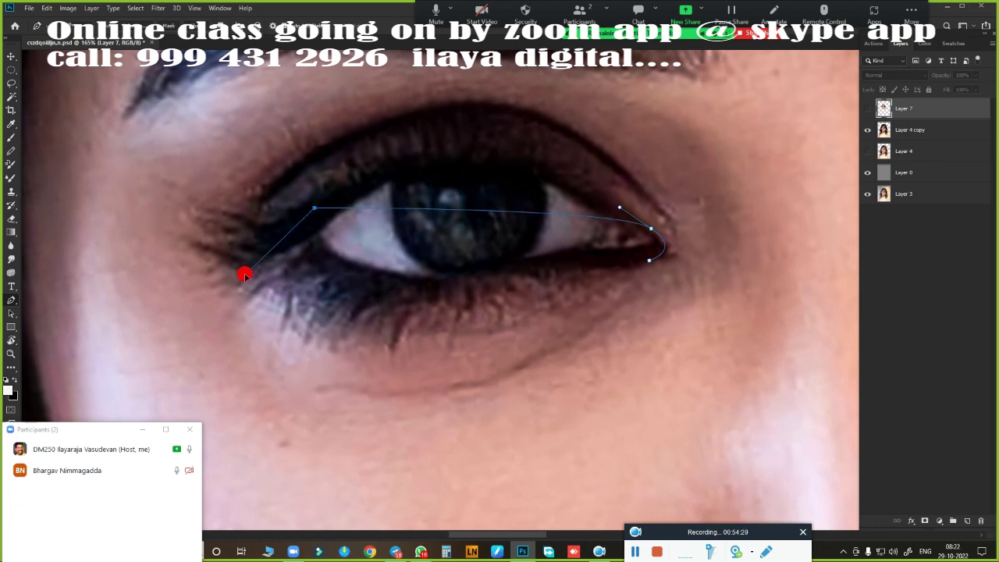
# Close the eye outline into a feathered selection and show the painting layer again
pyautogui.moveTo(244, 275); pyautogui.dragTo(159, 327)
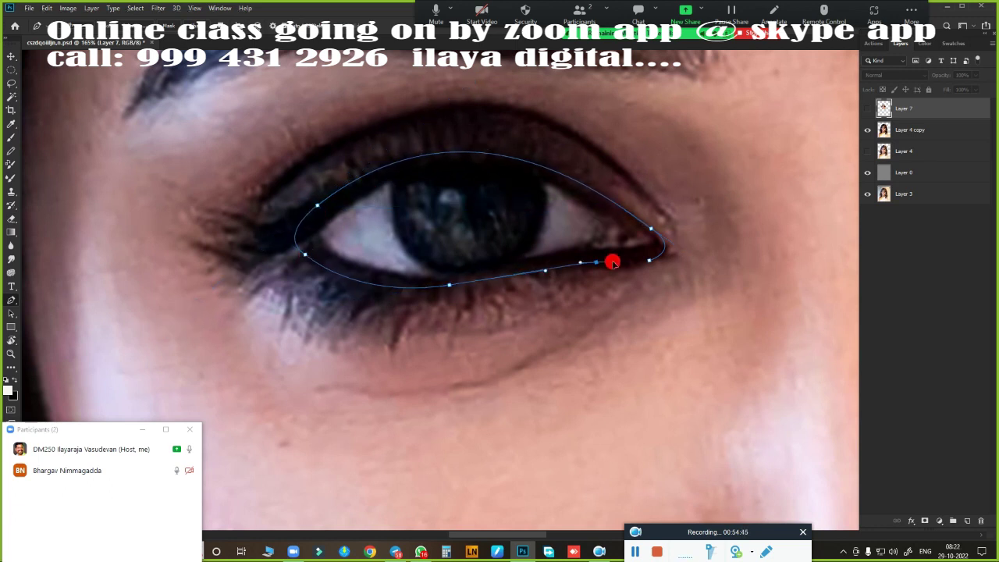
pyautogui.hotkey('ctrl', 'Return')
pyautogui.hotkey('shift', 'F6')
pyautogui.press('Return')
pyautogui.scroll(2, 608, 273)
pyautogui.click(867, 108)
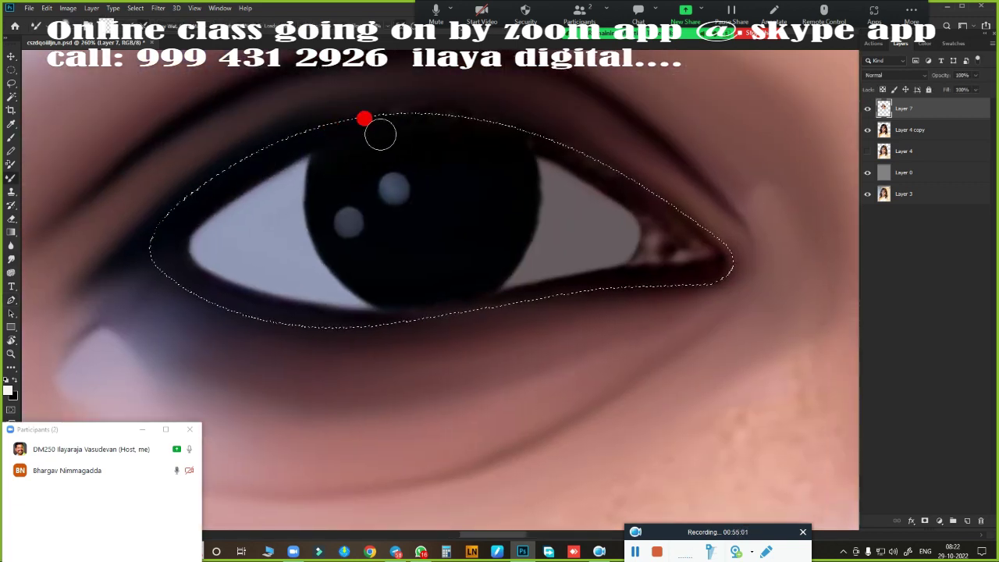
# Darken the corner lining, lighten the inner corner and smoothly shade the upper eyelid
pyautogui.moveTo(633, 182)
pyautogui.mouseDown()
pyautogui.moveTo(698, 248)
pyautogui.moveTo(679, 216)
pyautogui.moveTo(666, 270)
pyautogui.mouseUp()
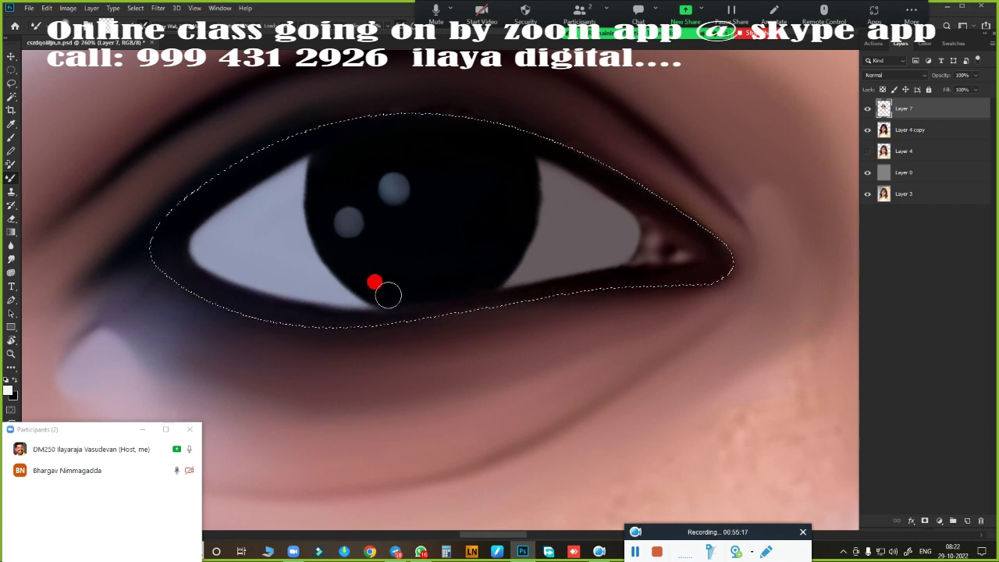
pyautogui.moveTo(619, 285)
pyautogui.mouseDown()
pyautogui.moveTo(657, 231)
pyautogui.moveTo(602, 230)
pyautogui.mouseUp()
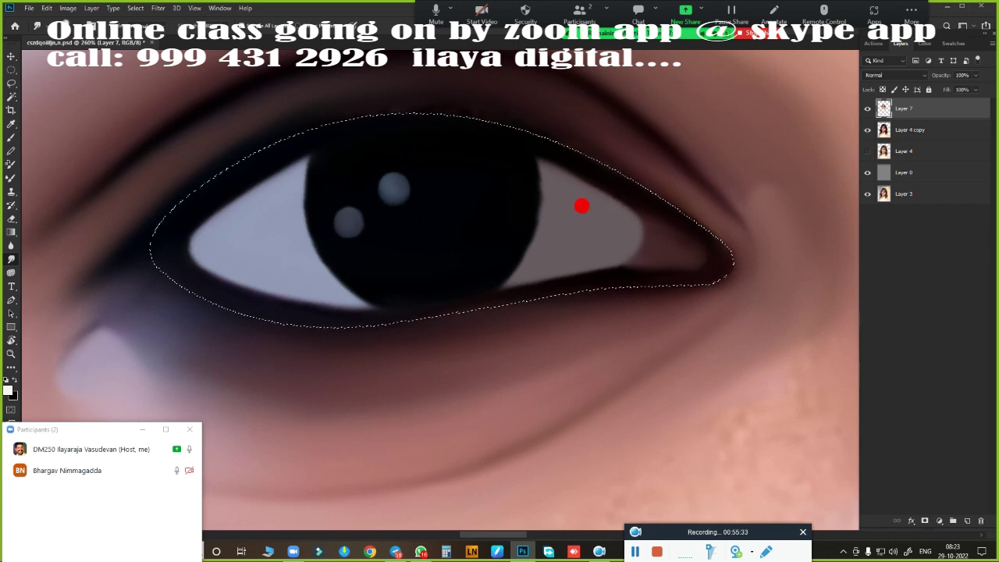
pyautogui.scroll(1, 500, 327)
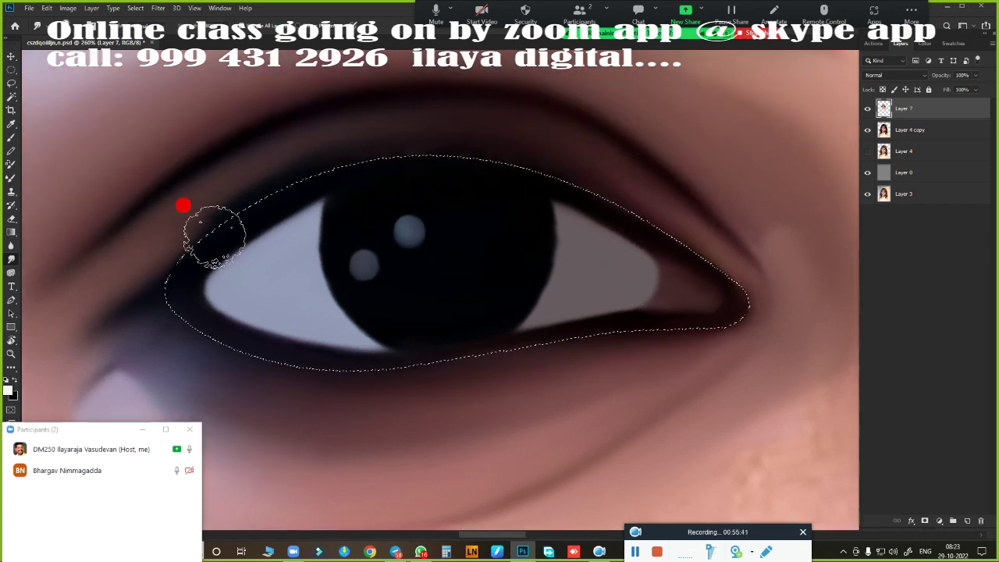
pyautogui.moveTo(295, 129)
pyautogui.mouseDown()
pyautogui.moveTo(682, 239)
pyautogui.moveTo(390, 123)
pyautogui.moveTo(580, 171)
pyautogui.moveTo(618, 212)
pyautogui.moveTo(622, 315)
pyautogui.moveTo(243, 366)
pyautogui.moveTo(254, 382)
pyautogui.mouseUp()
pyautogui.scroll(-5, 351, 382)
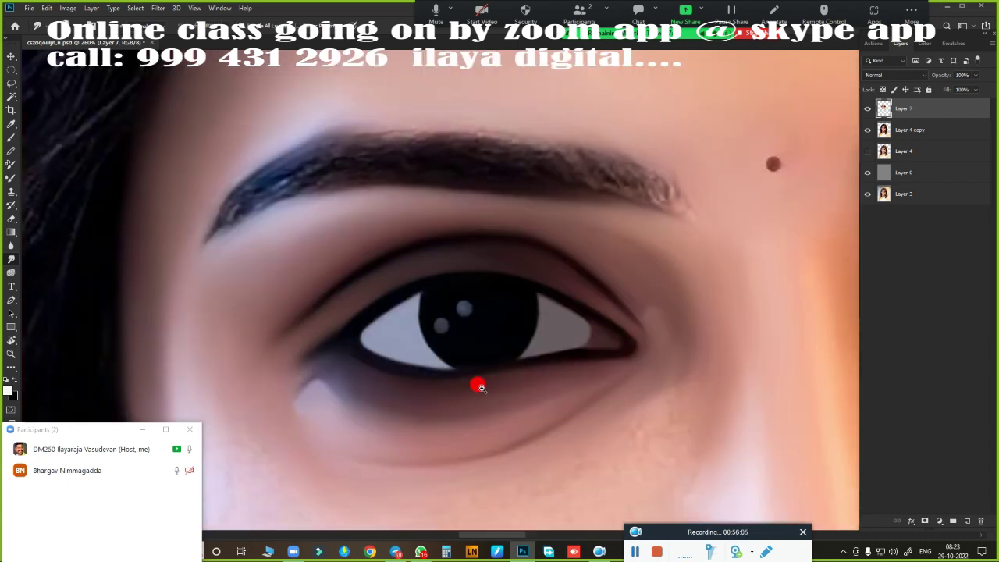
pyautogui.scroll(5, 411, 267)
pyautogui.scroll(-4, 761, 346)
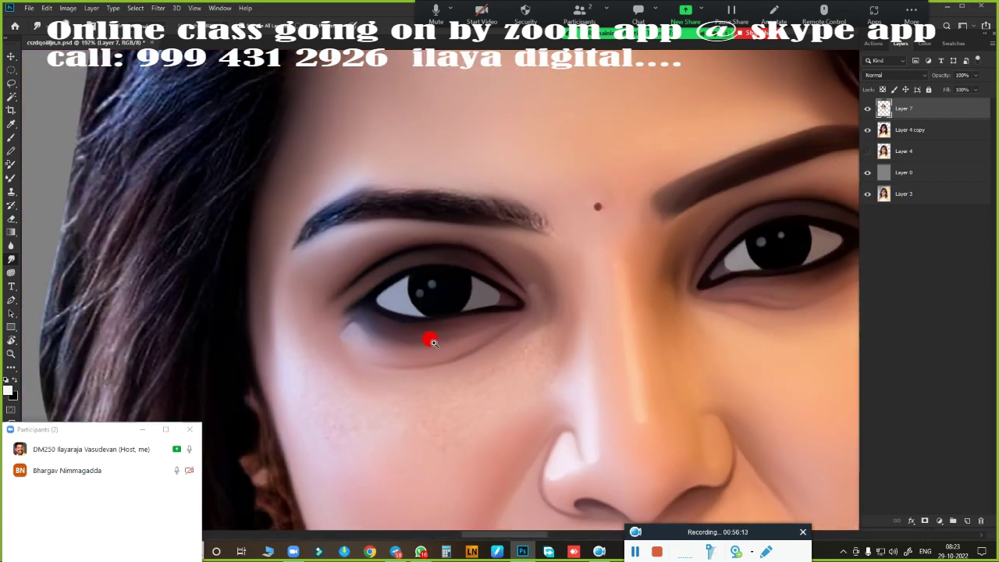
pyautogui.scroll(-2, 430, 339)
pyautogui.scroll(5, 411, 356)
pyautogui.scroll(-2, 500, 362)
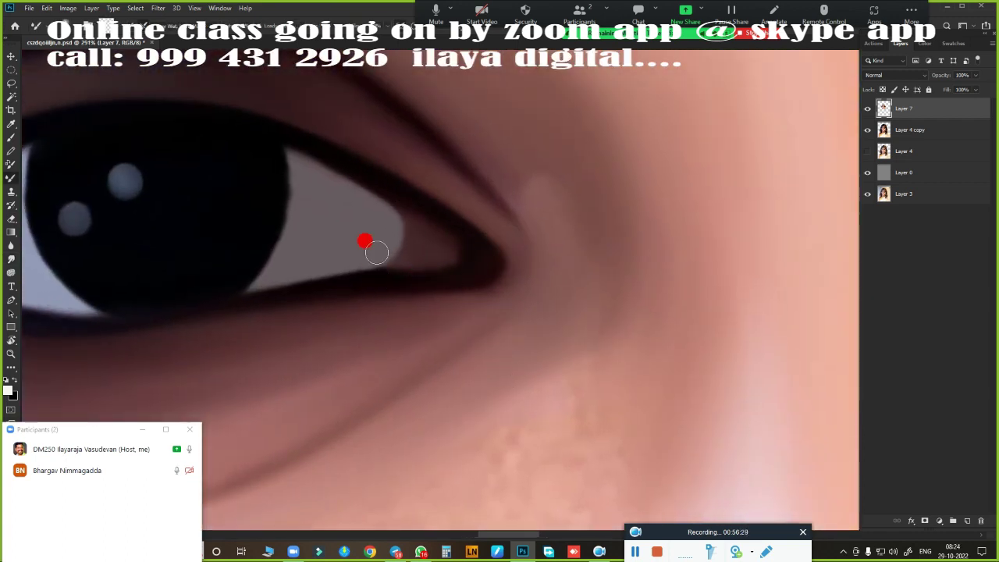
pyautogui.scroll(-5, 343, 390)
pyautogui.scroll(3, 425, 344)
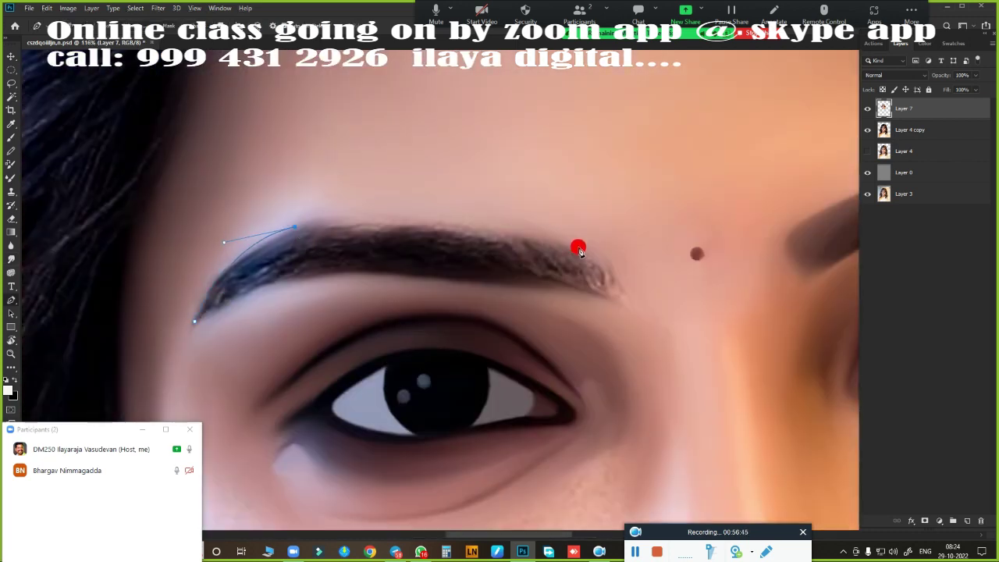
# Close the left eyebrow's Pen outline and load it as a selection
pyautogui.moveTo(578, 248); pyautogui.dragTo(736, 294)
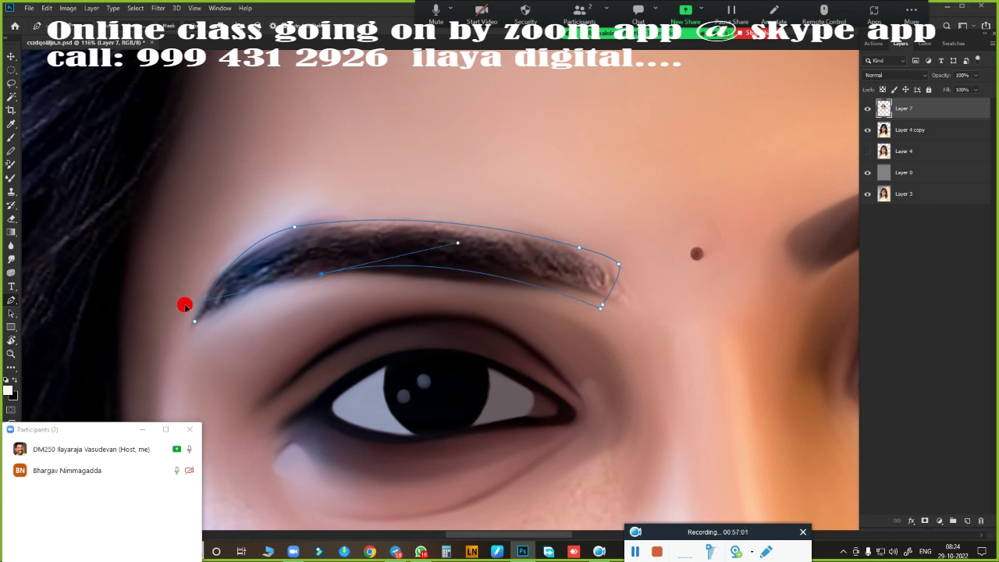
pyautogui.hotkey('ctrl', 'Return')
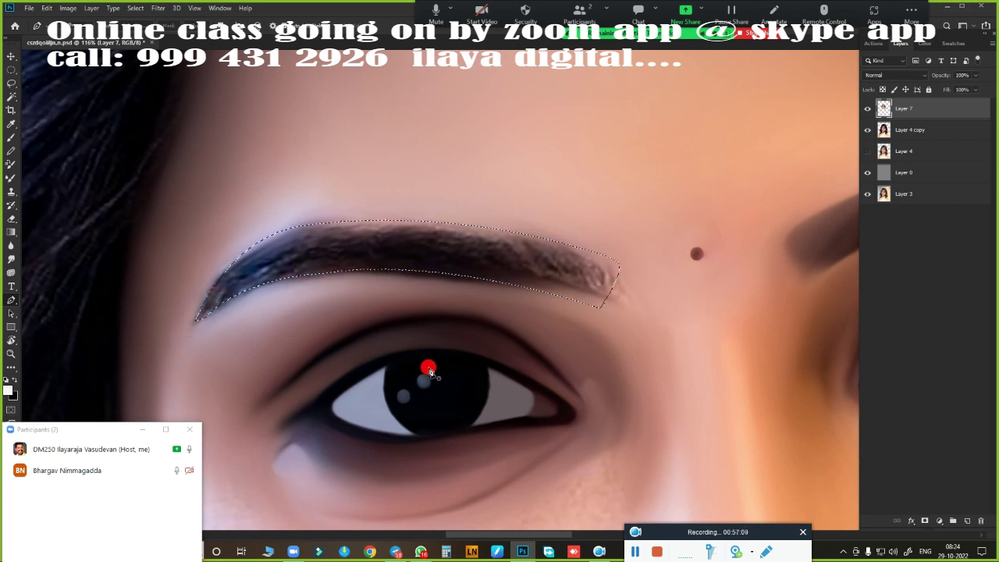
pyautogui.scroll(2, 468, 312)
# Fill the eyebrow with dark brown paint and feather the selection edge
pyautogui.moveTo(187, 253)
pyautogui.mouseDown()
pyautogui.moveTo(615, 263)
pyautogui.moveTo(606, 272)
pyautogui.moveTo(330, 179)
pyautogui.moveTo(178, 281)
pyautogui.mouseUp()
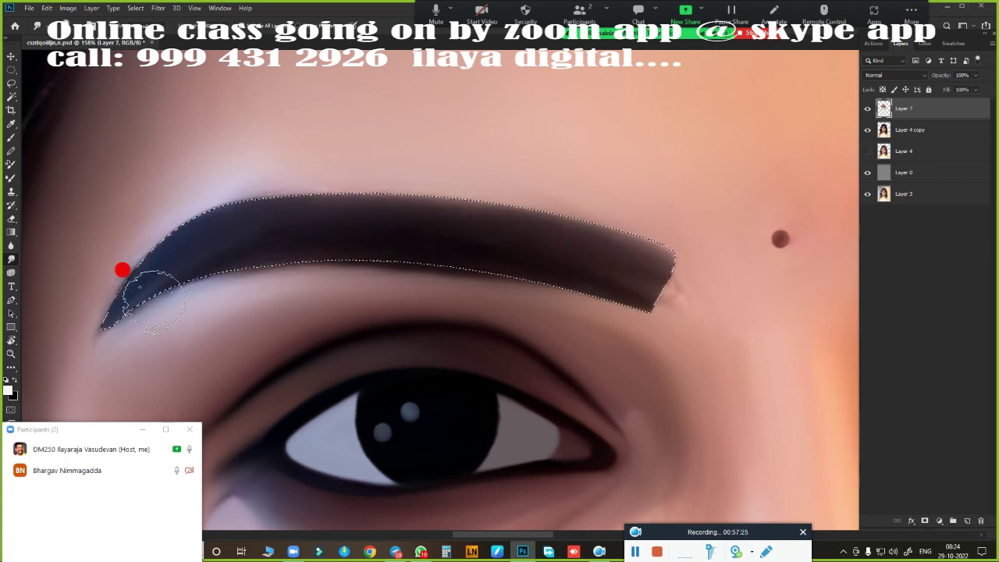
pyautogui.hotkey('shift', 'F6')
pyautogui.click(643, 132)
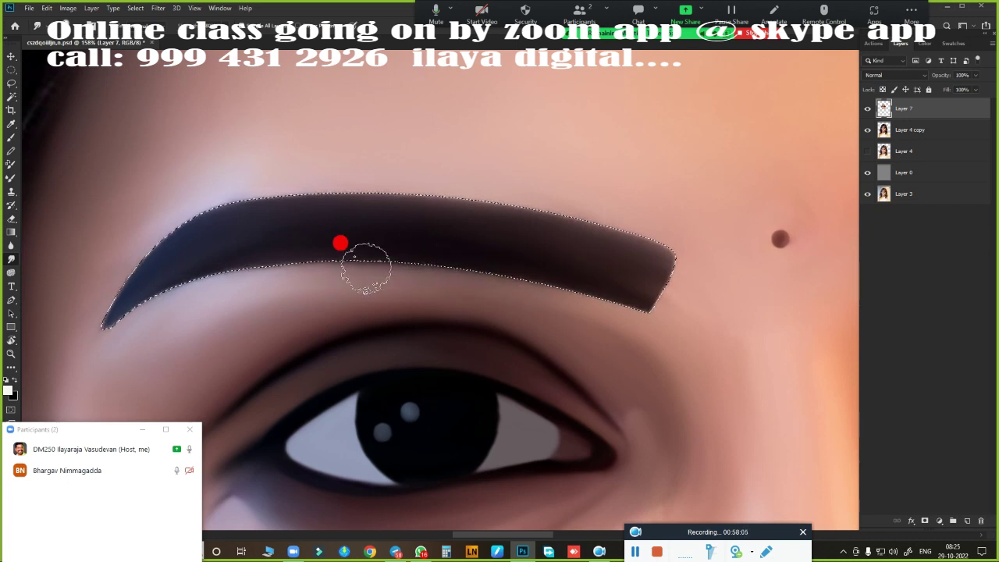
pyautogui.scroll(-3, 660, 375)
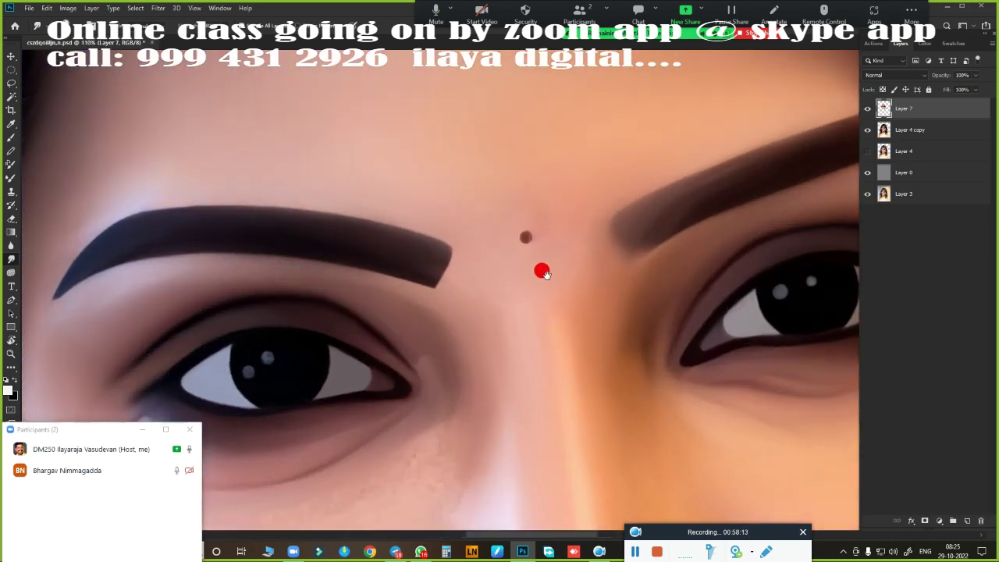
pyautogui.scroll(3, 541, 267)
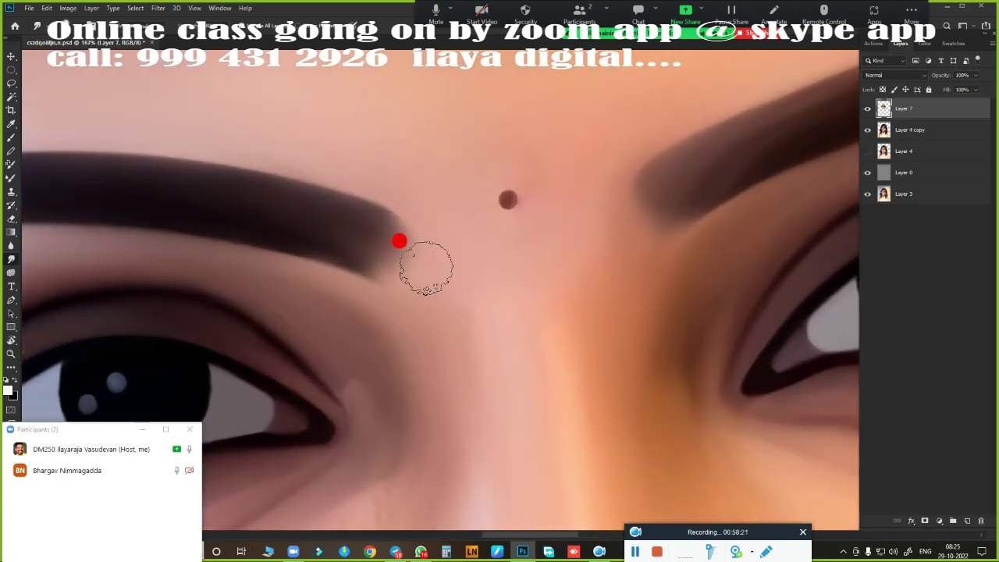
pyautogui.scroll(-5, 457, 356)
pyautogui.scroll(2, 538, 289)
pyautogui.scroll(-2, 414, 365)
# Reshape the right eyebrow's path and make a selection from it
pyautogui.scroll(5, 414, 365)
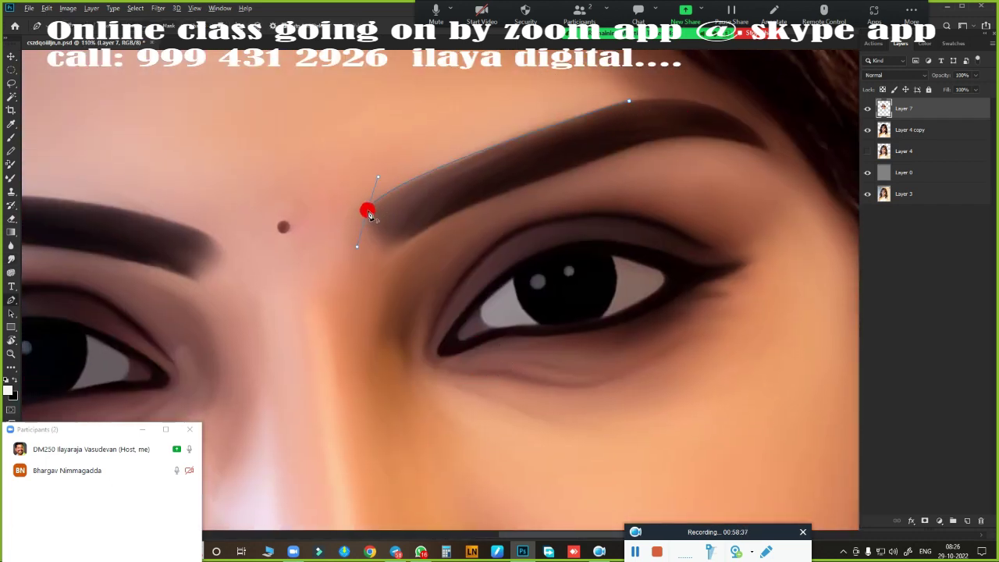
pyautogui.moveTo(741, 125)
pyautogui.mouseDown()
pyautogui.moveTo(780, 116)
pyautogui.moveTo(648, 142)
pyautogui.mouseUp()
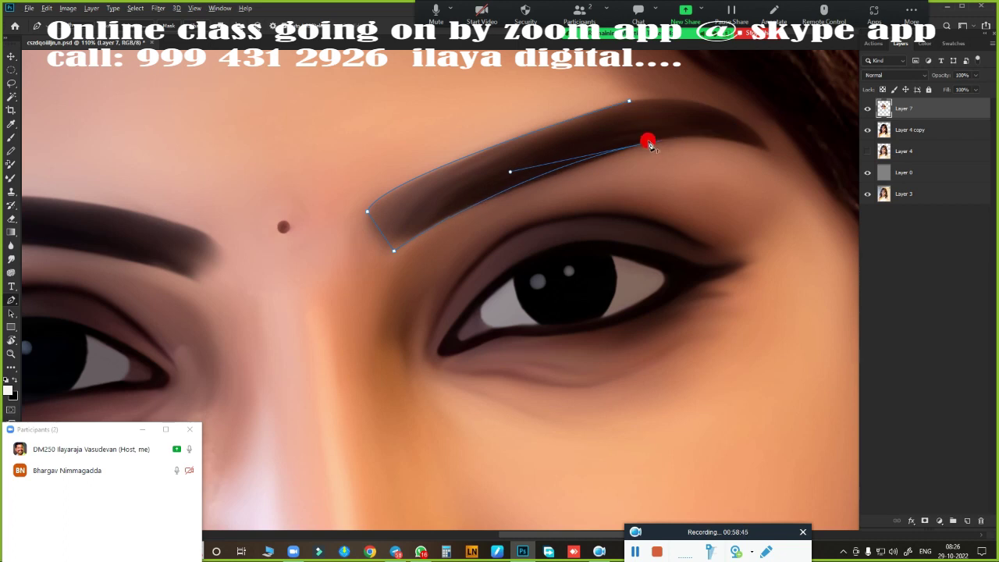
pyautogui.rightClick(681, 216)
pyautogui.click(718, 273)
pyautogui.press('Return')
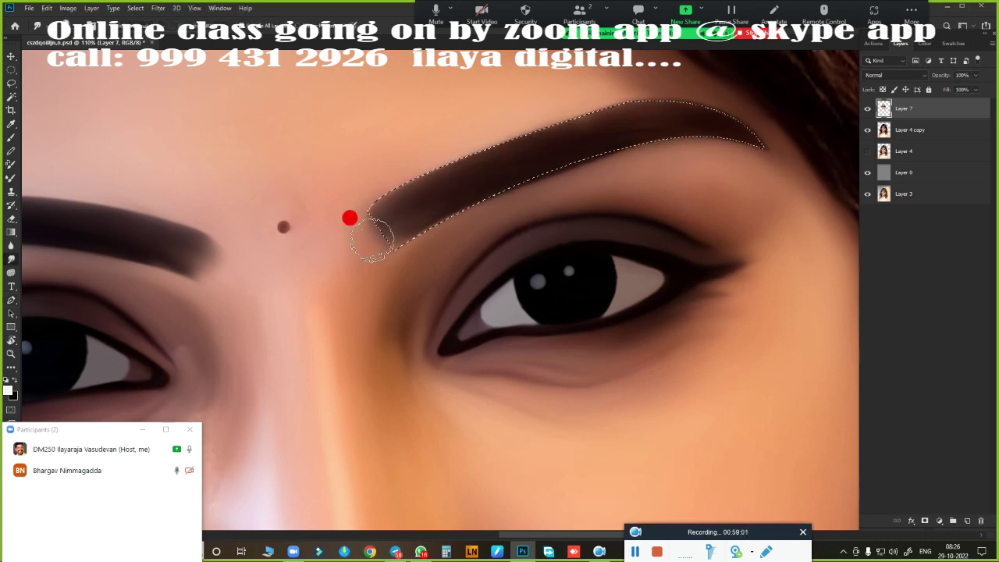
# Paint the right eyebrow dark brown and drop the selection
pyautogui.moveTo(371, 238); pyautogui.dragTo(756, 133)
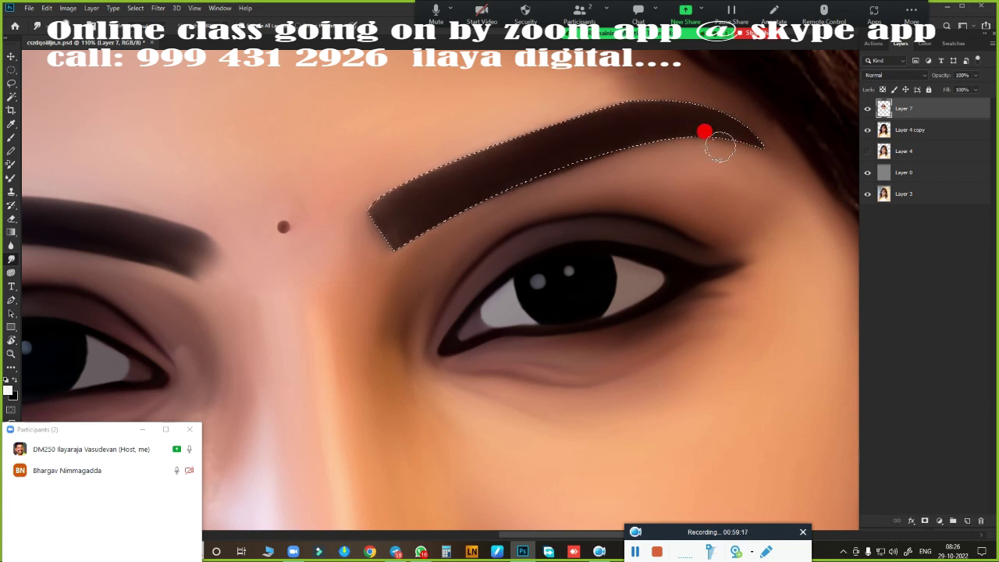
pyautogui.hotkey('ctrl', 'z')
pyautogui.hotkey('ctrl', 'z')
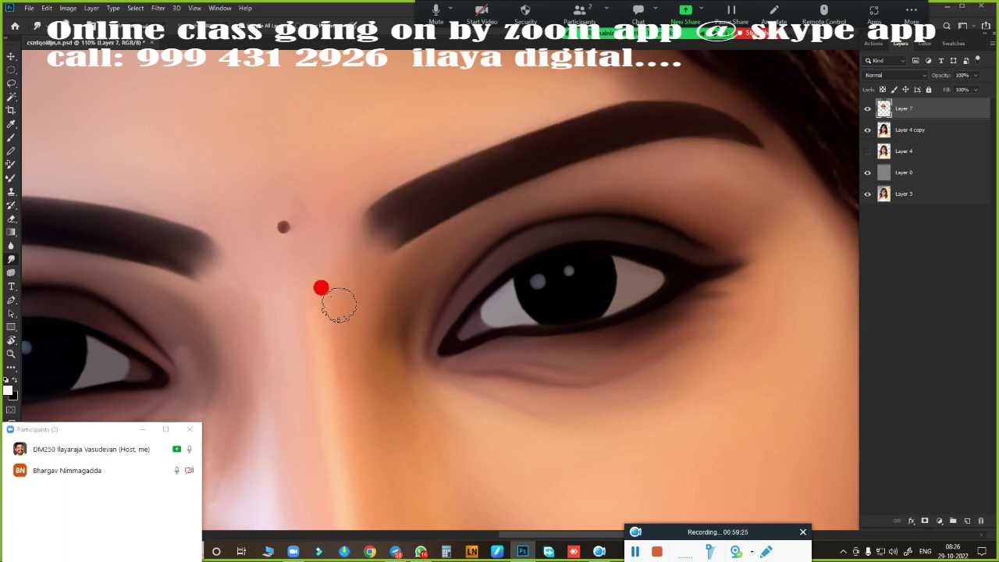
pyautogui.scroll(-5, 405, 347)
pyautogui.scroll(-2, 444, 375)
pyautogui.scroll(5, 429, 297)
# Add the remaining anchor points to the face outline near the lips and upper edge
pyautogui.scroll(2, 327, 219)
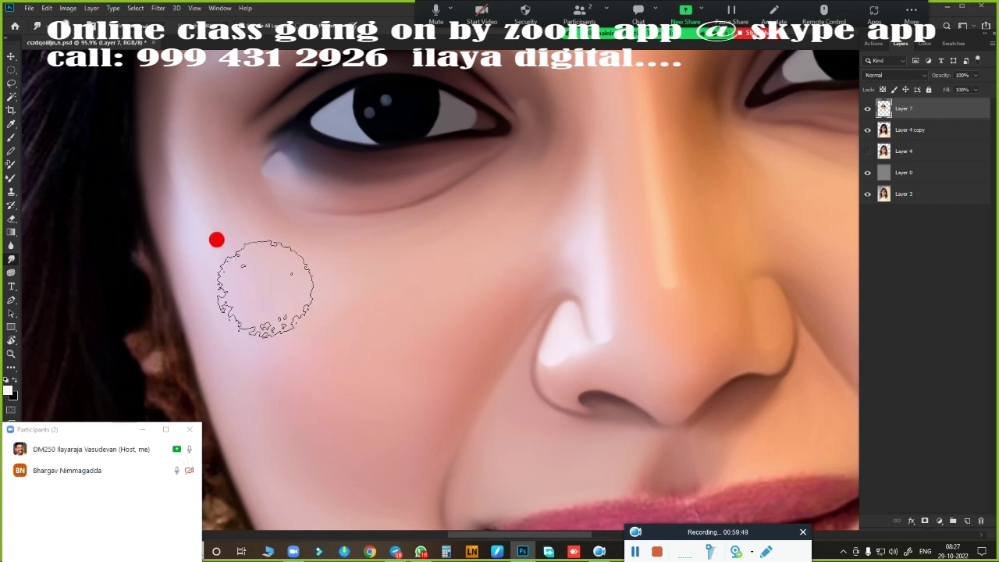
pyautogui.scroll(-5, 468, 429)
pyautogui.scroll(-1, 367, 367)
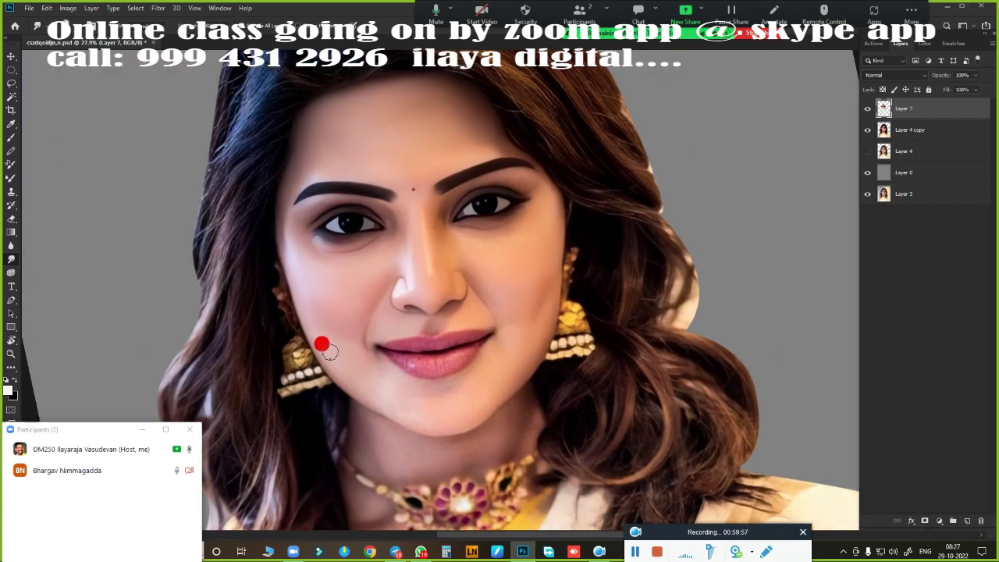
pyautogui.scroll(5, 502, 276)
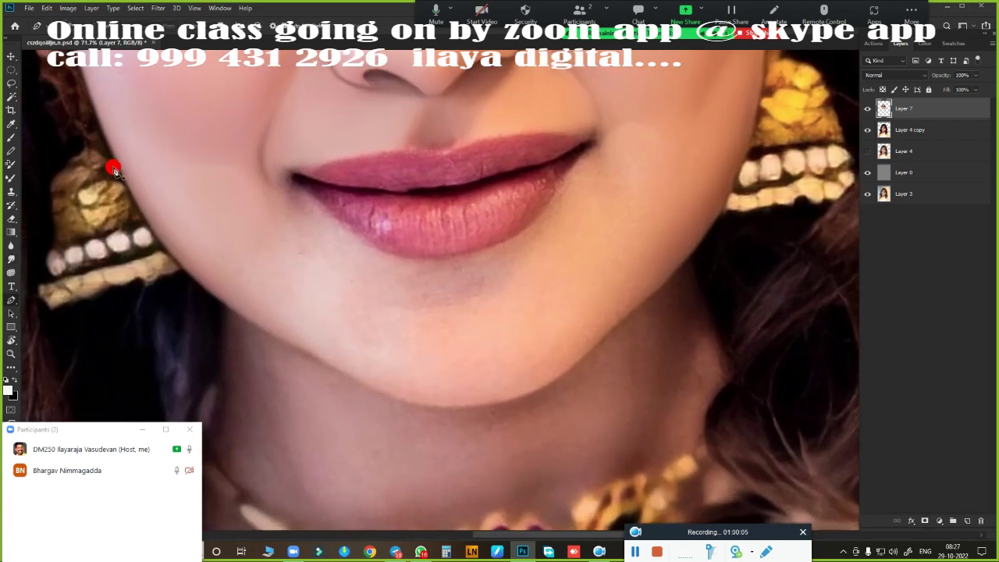
pyautogui.click(312, 361)
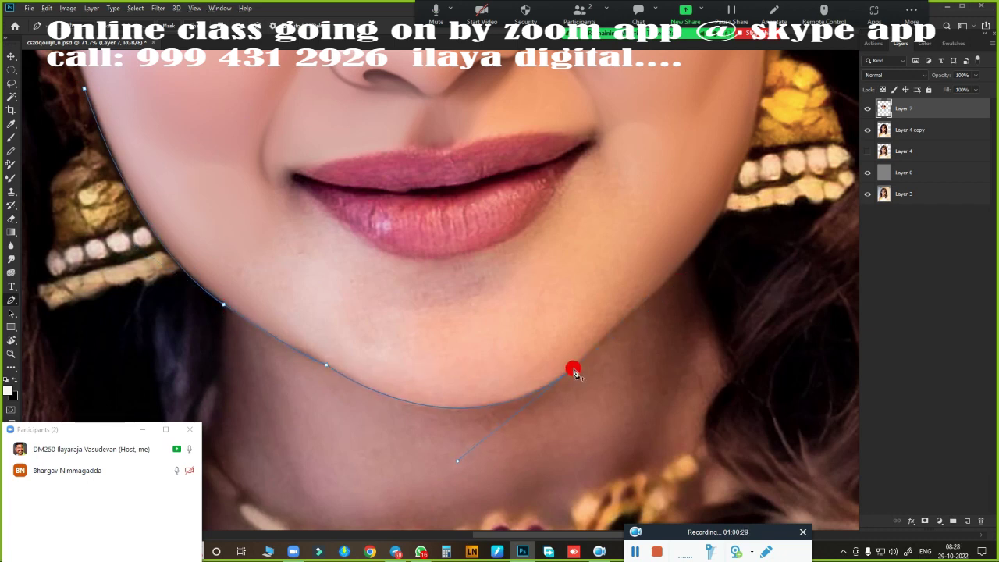
pyautogui.click(763, 95)
# Convert the face outline path into a feathered selection
pyautogui.scroll(3, 746, 291)
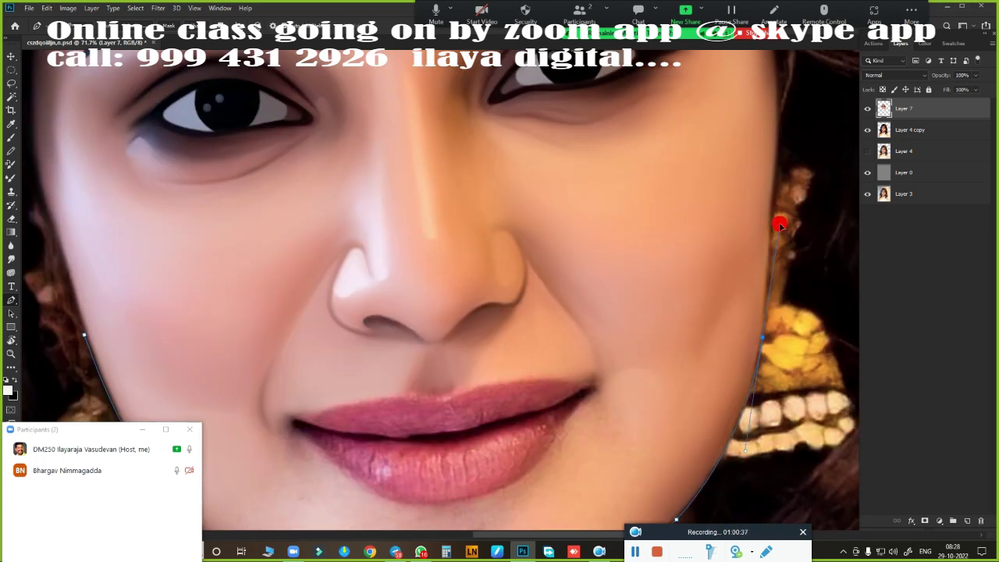
pyautogui.scroll(3, 777, 137)
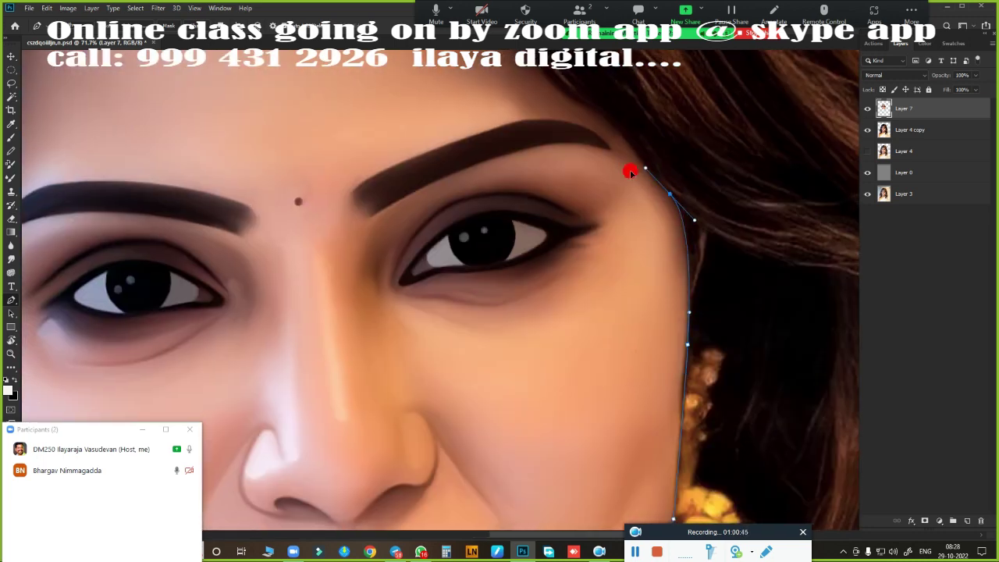
pyautogui.hscroll(-5, 630, 172)
pyautogui.scroll(-2, 468, 160)
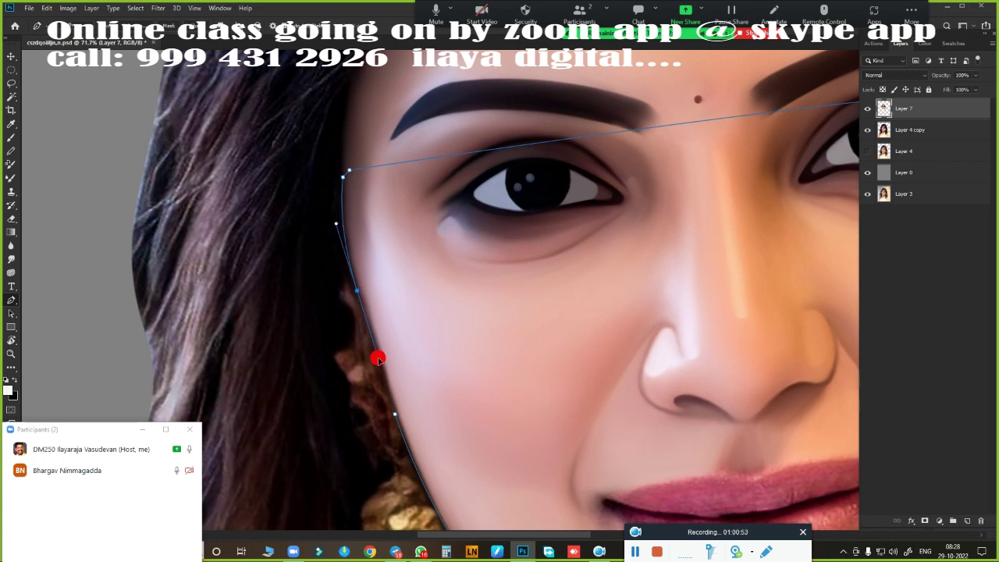
pyautogui.hotkey('ctrl', 'Return')
pyautogui.hotkey('shift', 'F6')
pyautogui.press('Return')
pyautogui.scroll(-3, 445, 227)
# Pick the smoothing Mixer Brush and size it slightly larger
pyautogui.scroll(3, 446, 308)
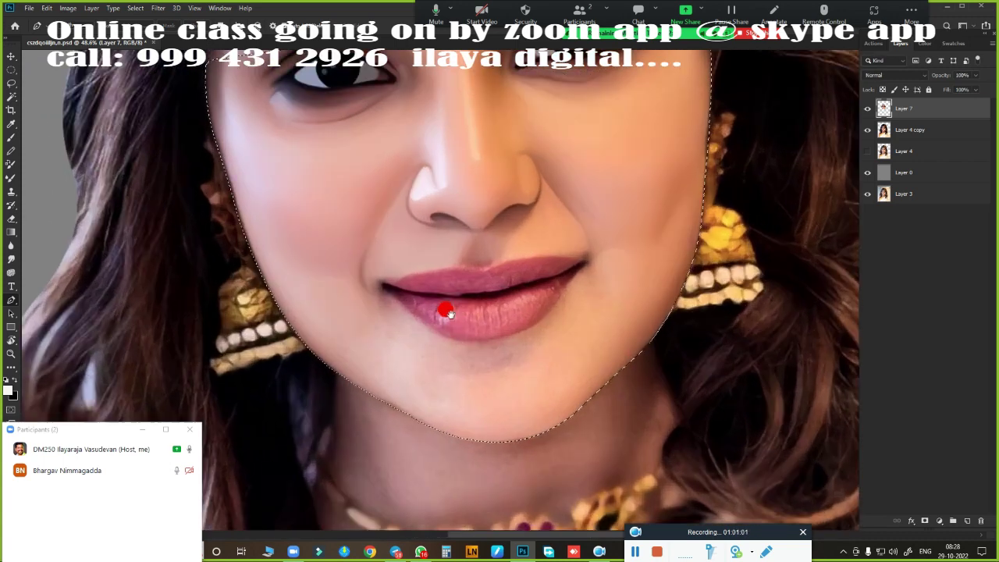
pyautogui.press('b')
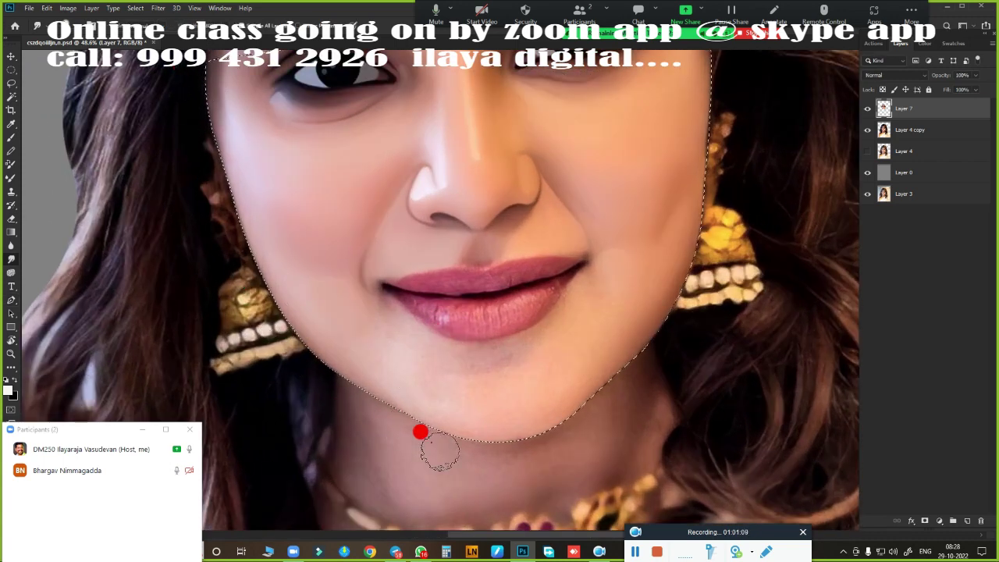
pyautogui.scroll(3, 546, 297)
pyautogui.scroll(2, 660, 357)
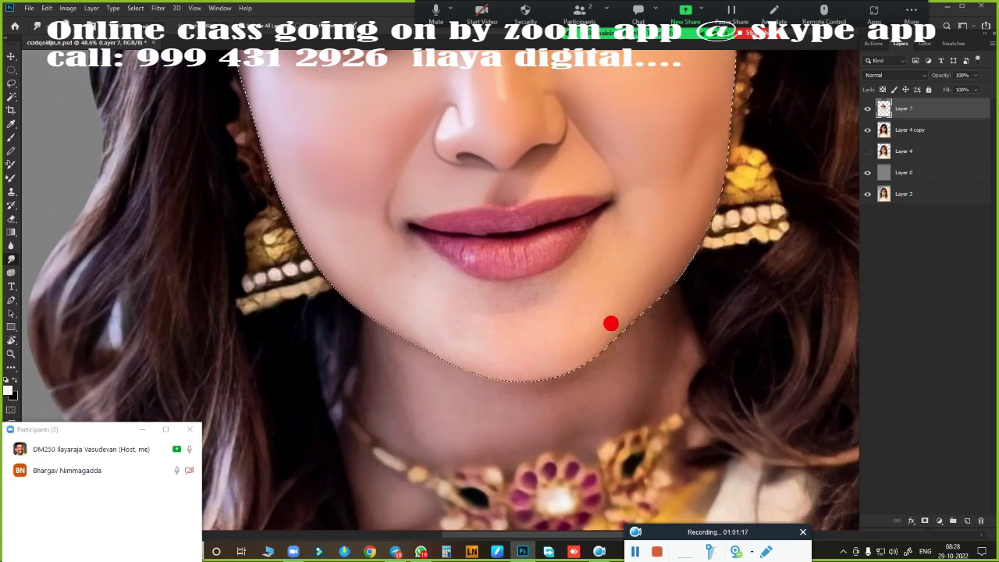
pyautogui.scroll(-3, 611, 323)
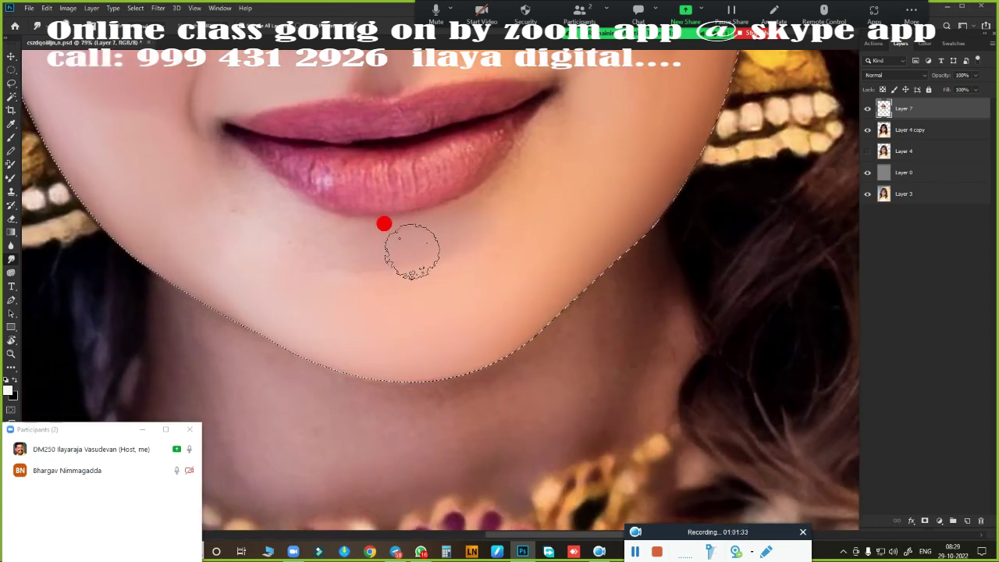
pyautogui.press('[')
pyautogui.press('[')
pyautogui.press('[')
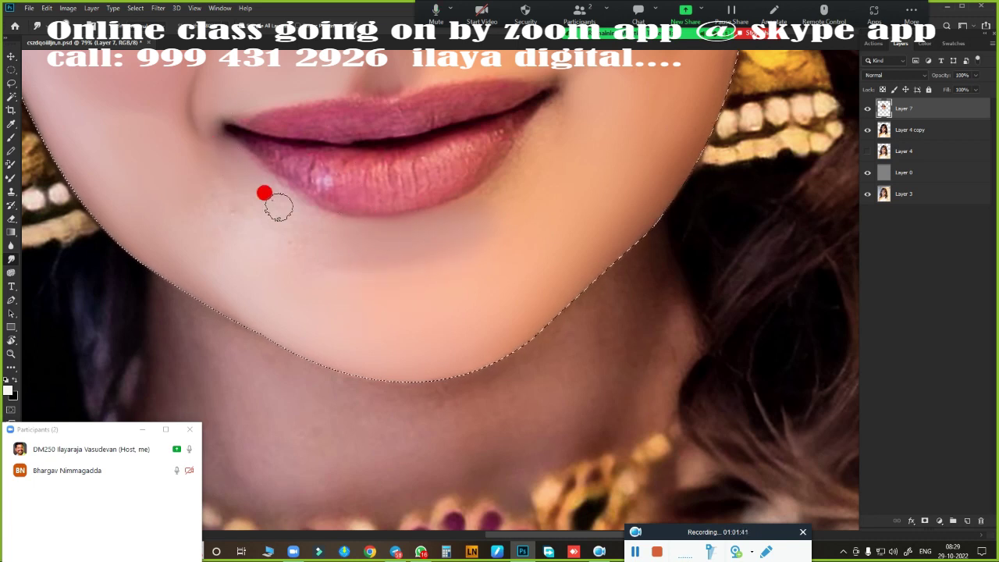
pyautogui.press(']')
pyautogui.press(']')
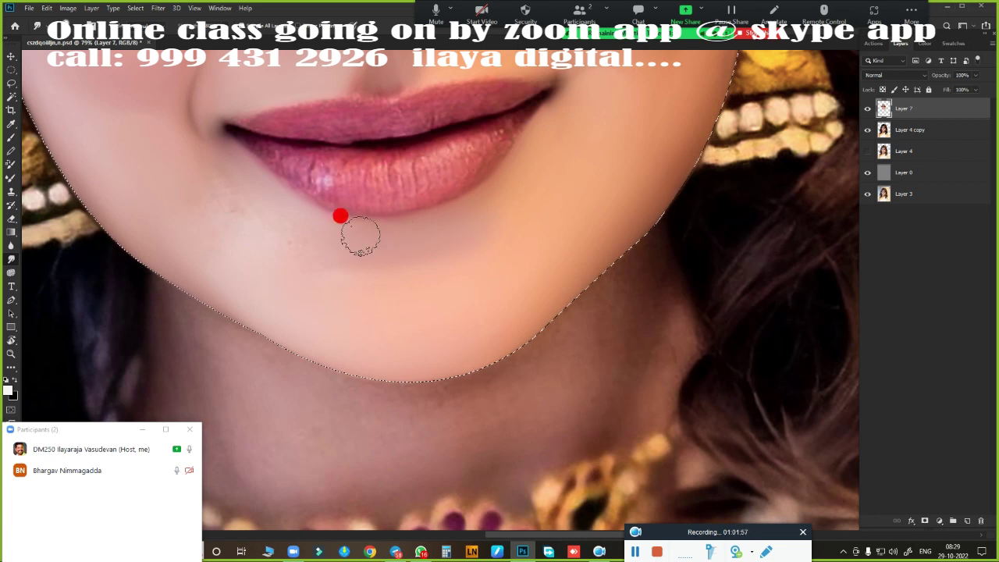
pyautogui.press(']')
pyautogui.press(']')
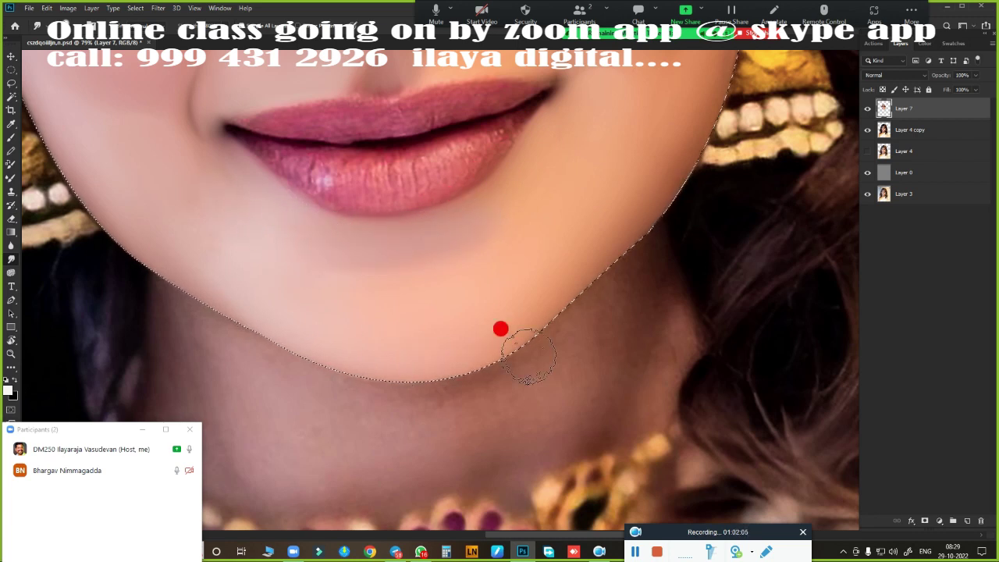
# Smooth and lighten the hair and shadow along the left neck edge
pyautogui.moveTo(468, 292); pyautogui.dragTo(544, 236)
pyautogui.scroll(-3, 545, 240)
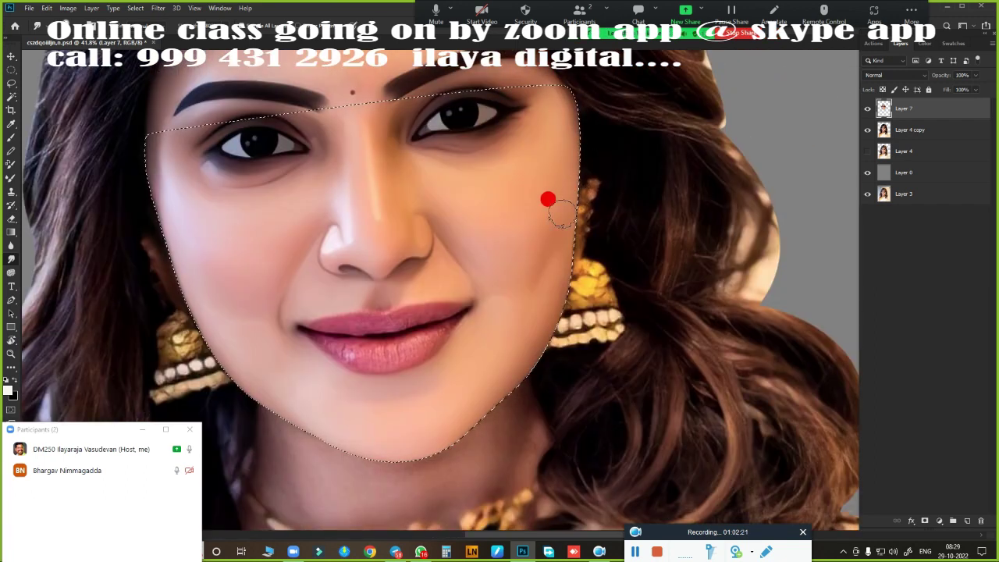
pyautogui.scroll(-5, 542, 319)
pyautogui.scroll(1, 617, 208)
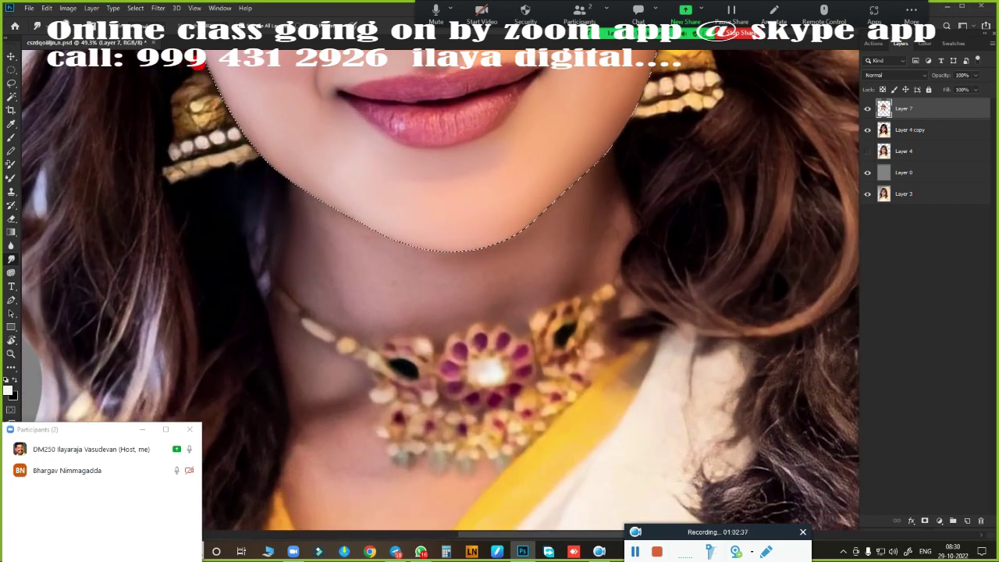
pyautogui.moveTo(230, 236); pyautogui.dragTo(263, 183)
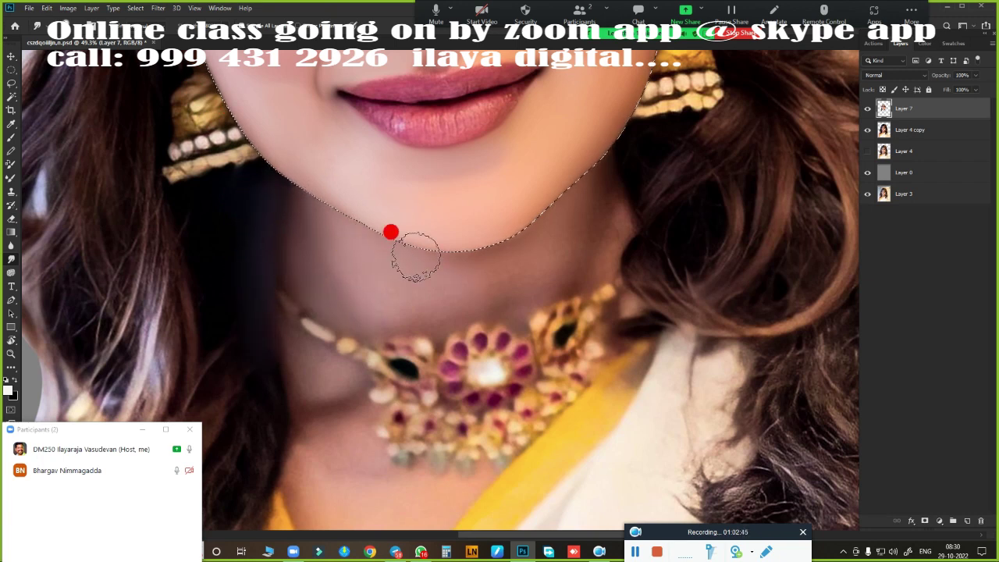
pyautogui.moveTo(296, 218); pyautogui.dragTo(296, 250)
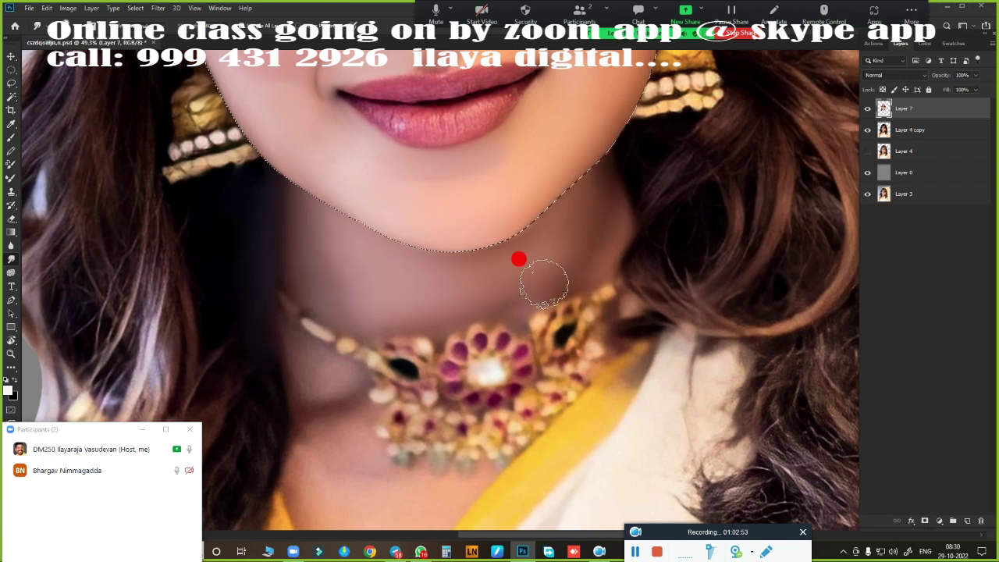
# Clear the face selection and reframe the view around the lips and chin
pyautogui.hotkey('ctrl', 'd')
pyautogui.scroll(-3, 486, 317)
pyautogui.scroll(5, 585, 277)
pyautogui.moveTo(587, 280); pyautogui.dragTo(564, 319)
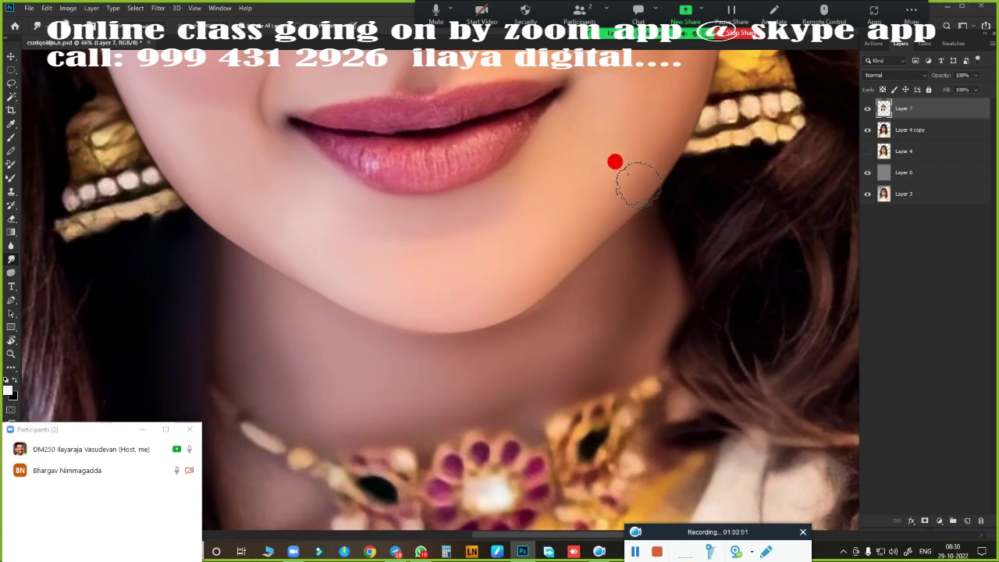
pyautogui.scroll(3, 553, 296)
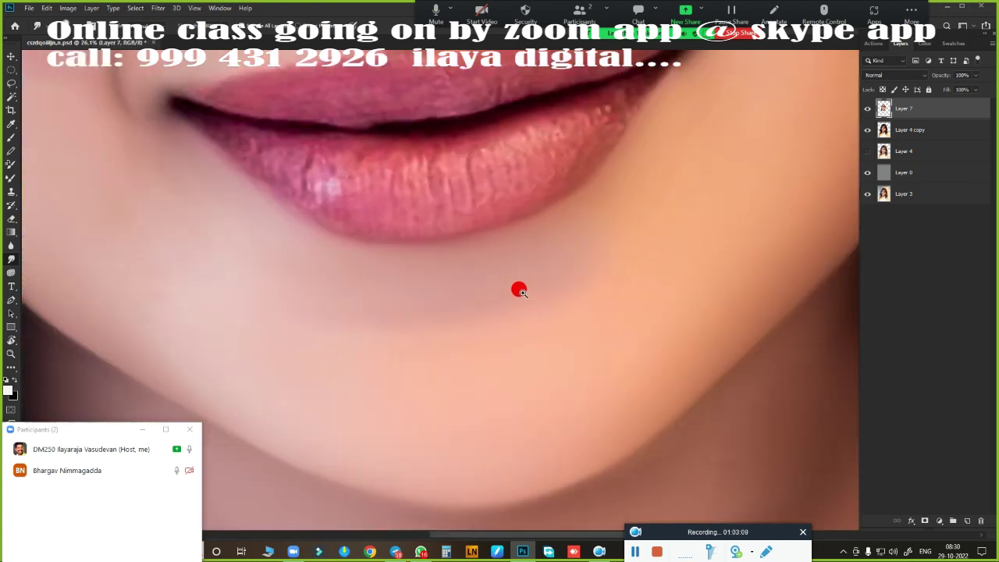
pyautogui.scroll(2, 542, 308)
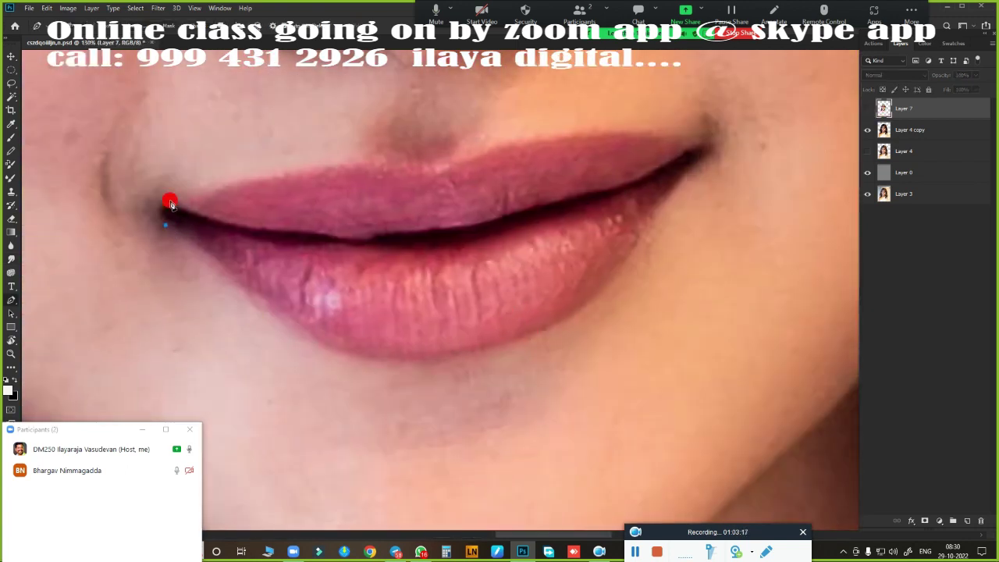
# Trace a closed path around both lips and convert it to a selection with Ctrl+Enter
pyautogui.moveTo(169, 201); pyautogui.dragTo(192, 195)
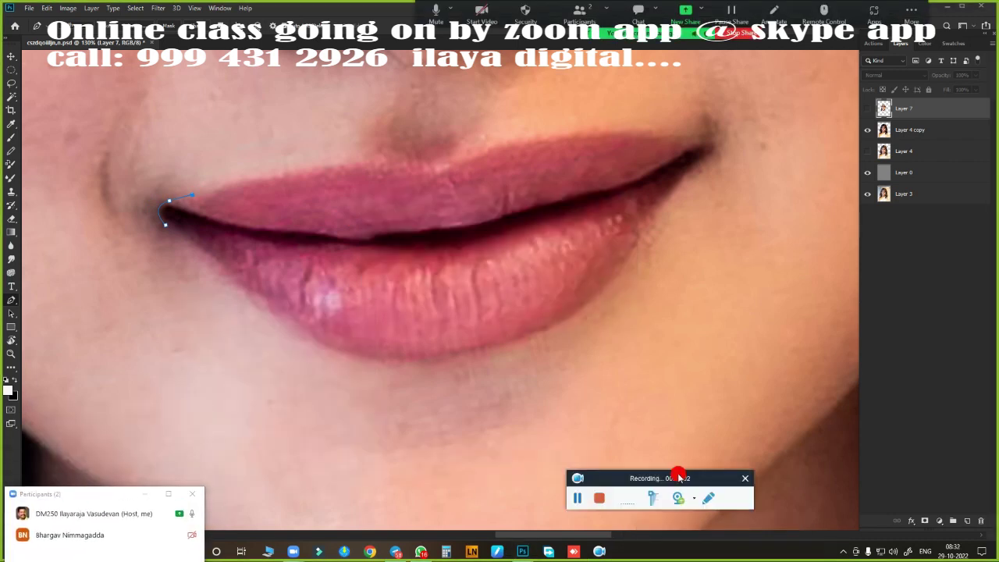
pyautogui.moveTo(679, 478); pyautogui.dragTo(745, 528)
pyautogui.scroll(2, 261, 267)
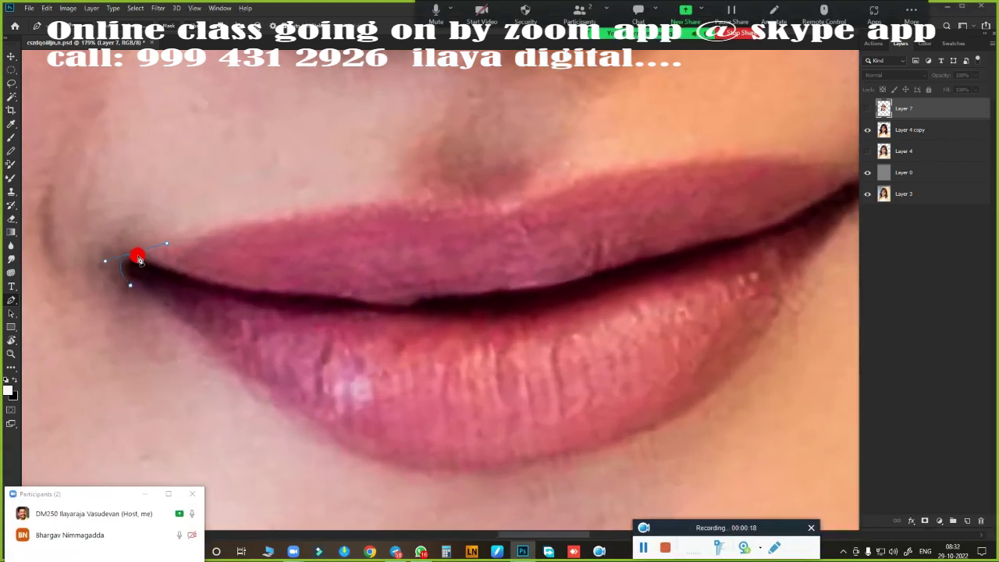
pyautogui.scroll(-5, 379, 279)
pyautogui.scroll(5, 415, 318)
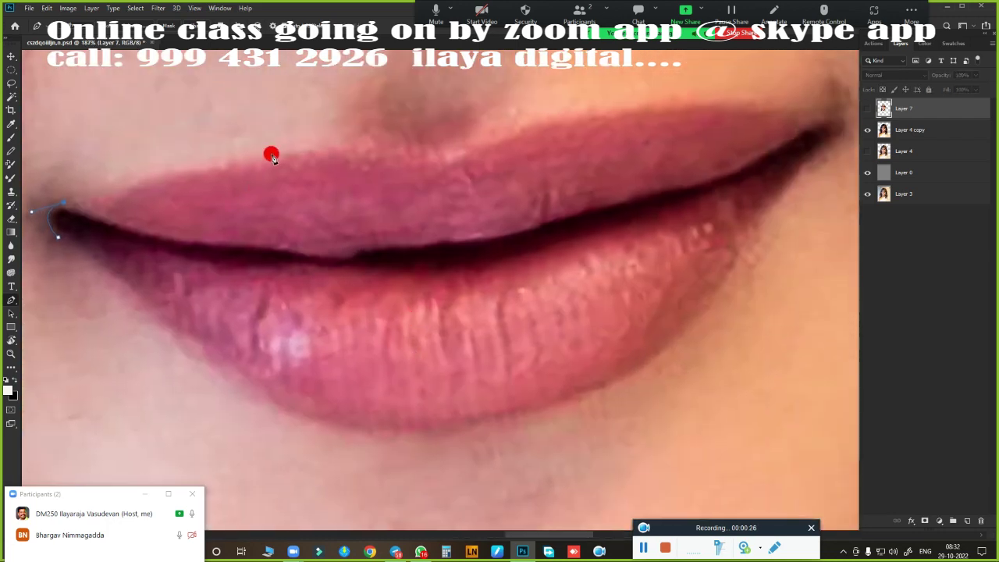
pyautogui.scroll(-3, 390, 147)
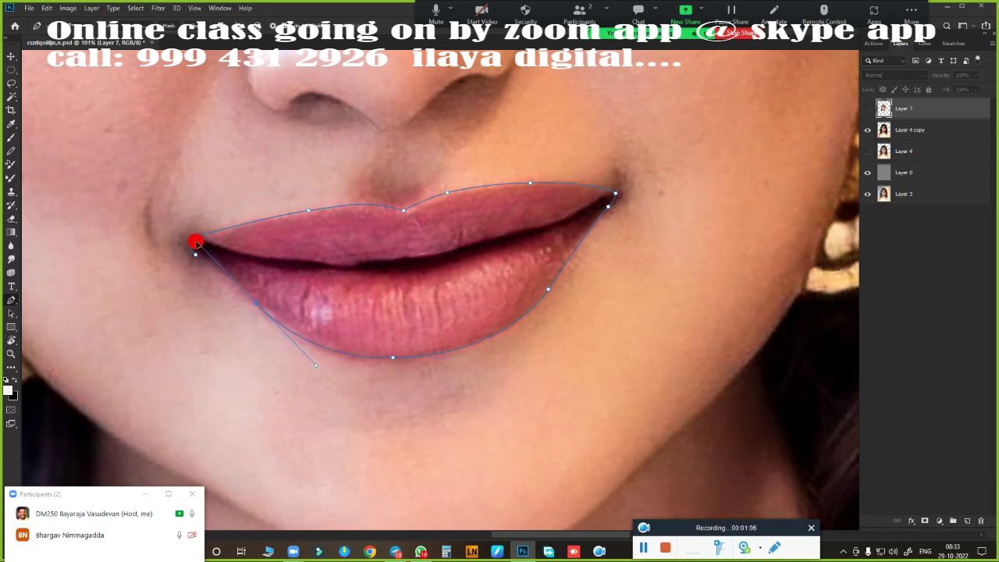
pyautogui.hotkey('ctrl', 'Return')
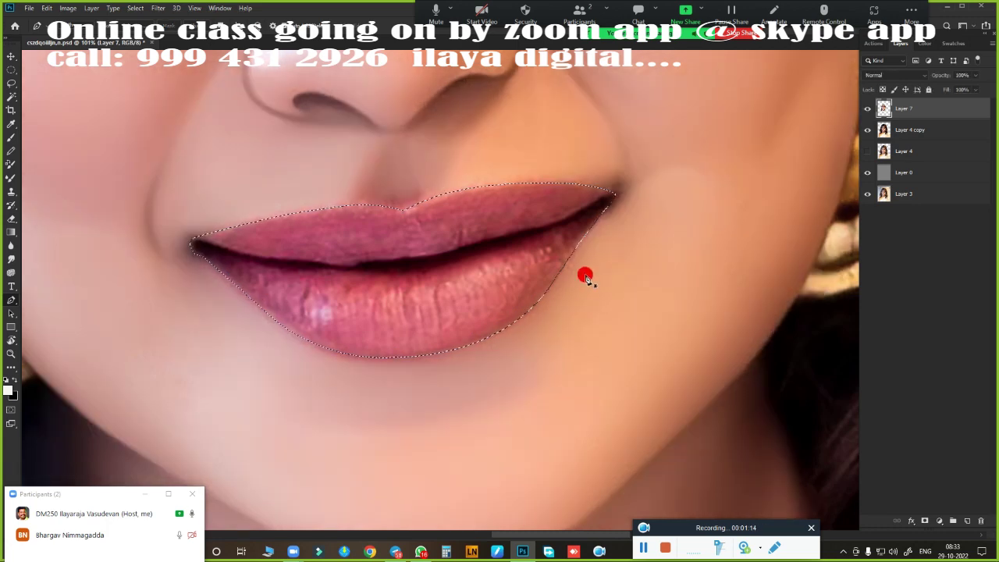
pyautogui.scroll(3, 585, 276)
pyautogui.moveTo(490, 231); pyautogui.dragTo(493, 274)
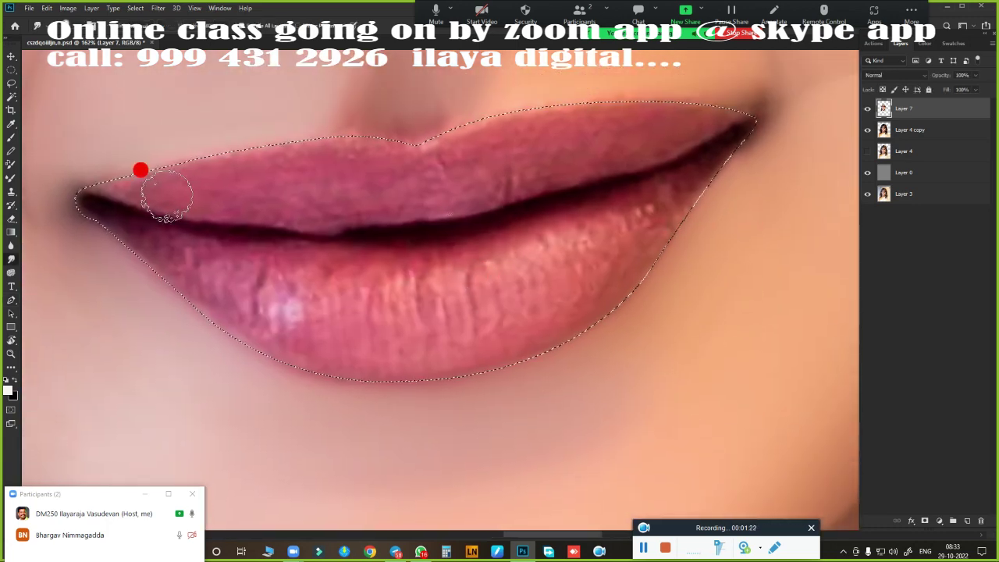
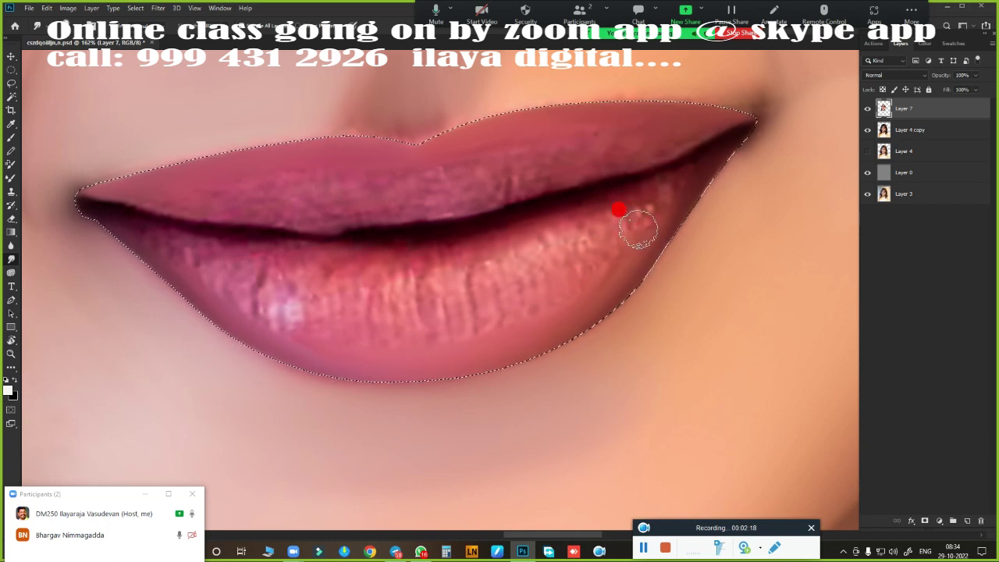
# Zoom in on the lips and spot-heal the blemishes on the upper lip
pyautogui.scroll(5, 619, 208)
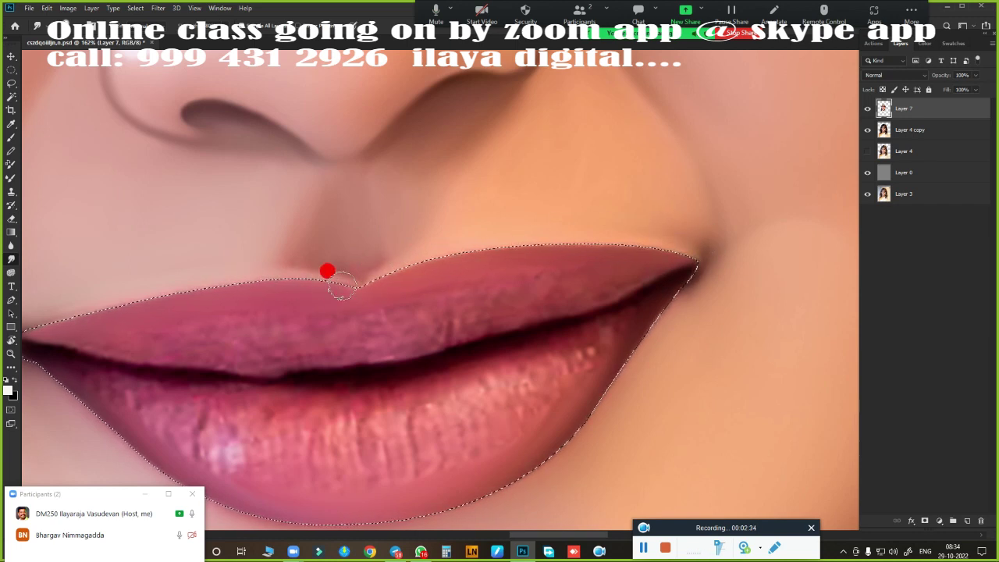
pyautogui.moveTo(357, 288); pyautogui.dragTo(610, 170)
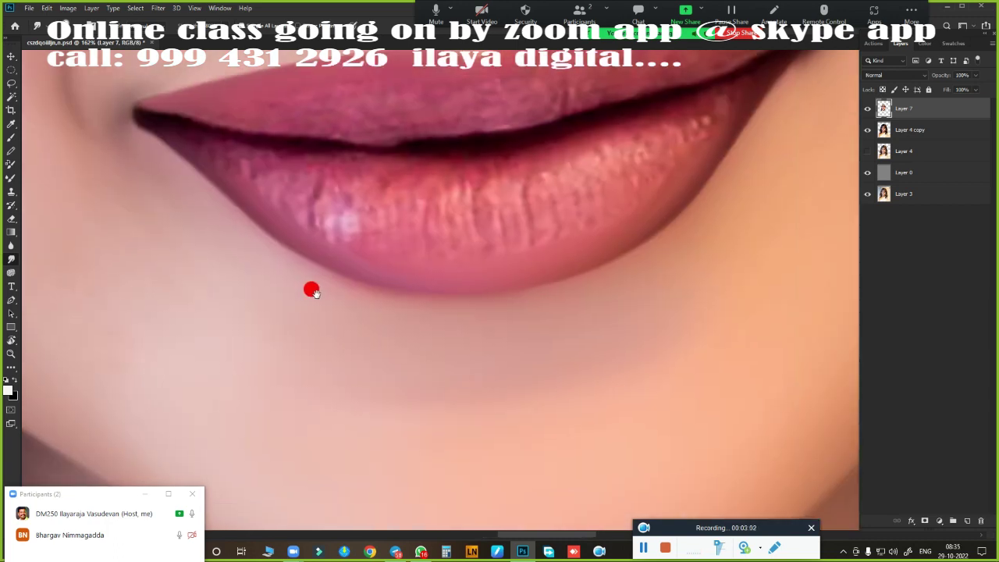
pyautogui.moveTo(267, 250); pyautogui.dragTo(121, 133)
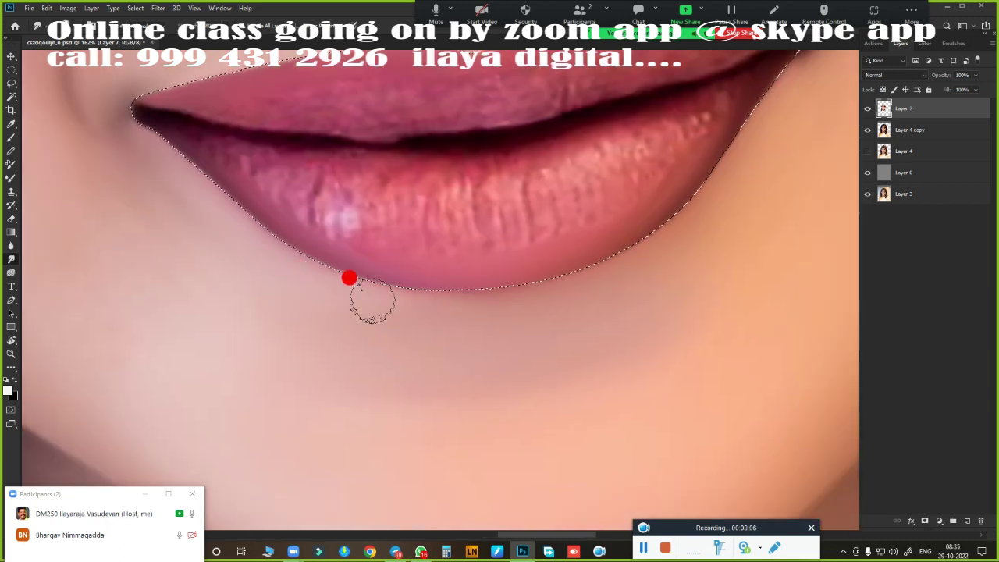
pyautogui.moveTo(602, 279)
pyautogui.mouseDown()
pyautogui.moveTo(586, 133)
pyautogui.moveTo(507, 302)
pyautogui.mouseUp()
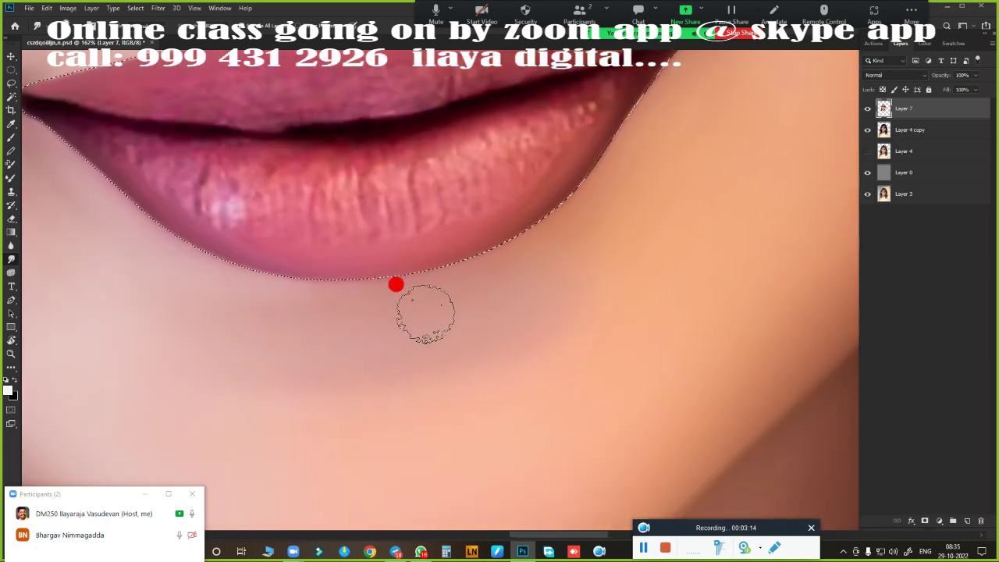
pyautogui.scroll(-3, 415, 321)
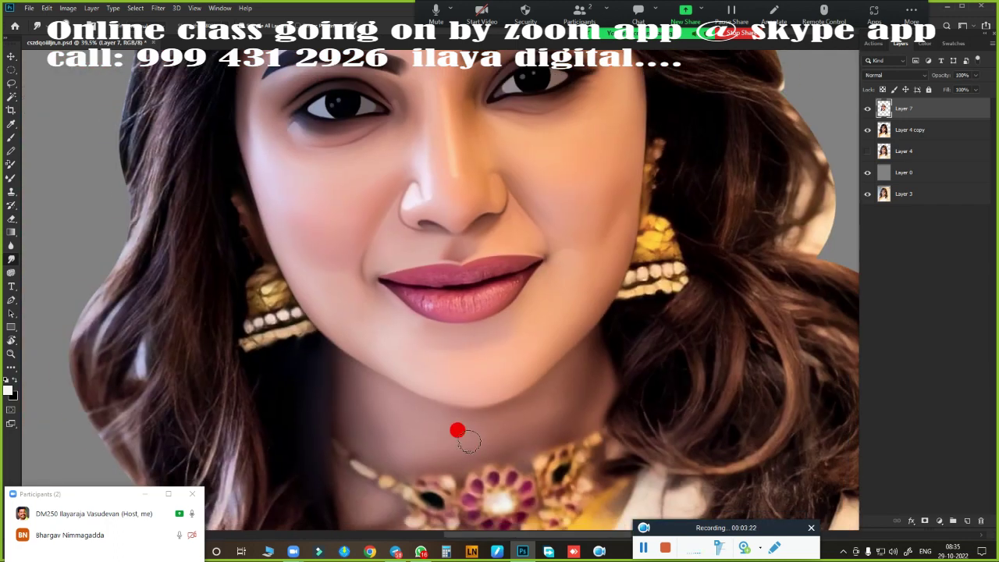
pyautogui.scroll(-2, 457, 428)
pyautogui.scroll(5, 392, 339)
pyautogui.scroll(2, 497, 290)
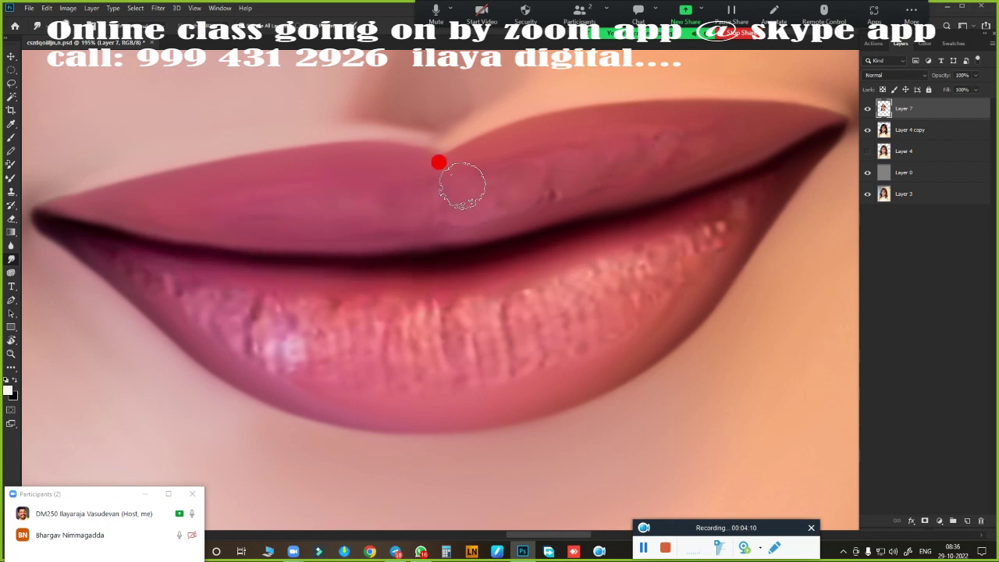
pyautogui.click(553, 193)
pyautogui.click(667, 142)
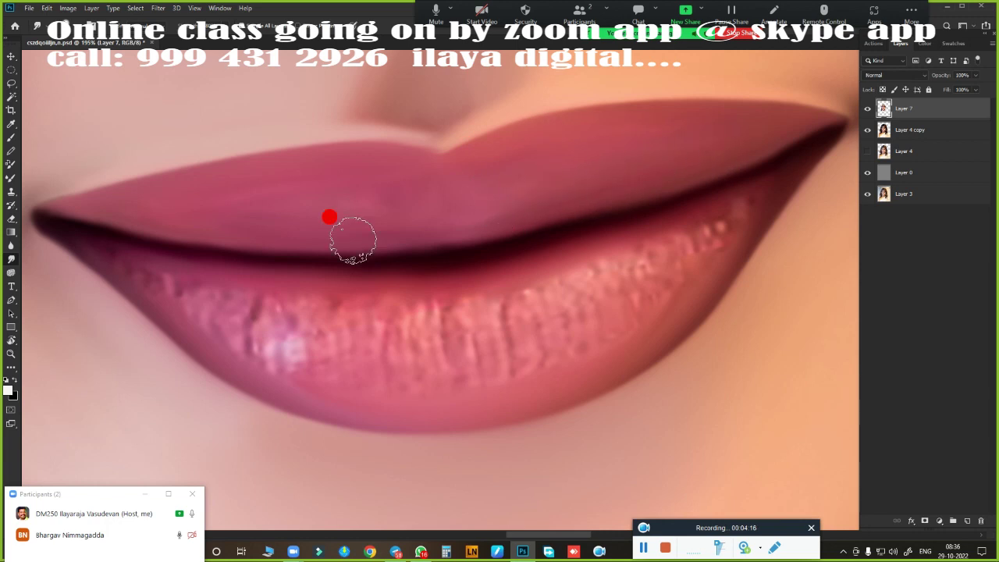
# Spot-heal the pale spots and bumpy texture across the lower lip
pyautogui.click(290, 347)
pyautogui.click(415, 338)
pyautogui.click(470, 332)
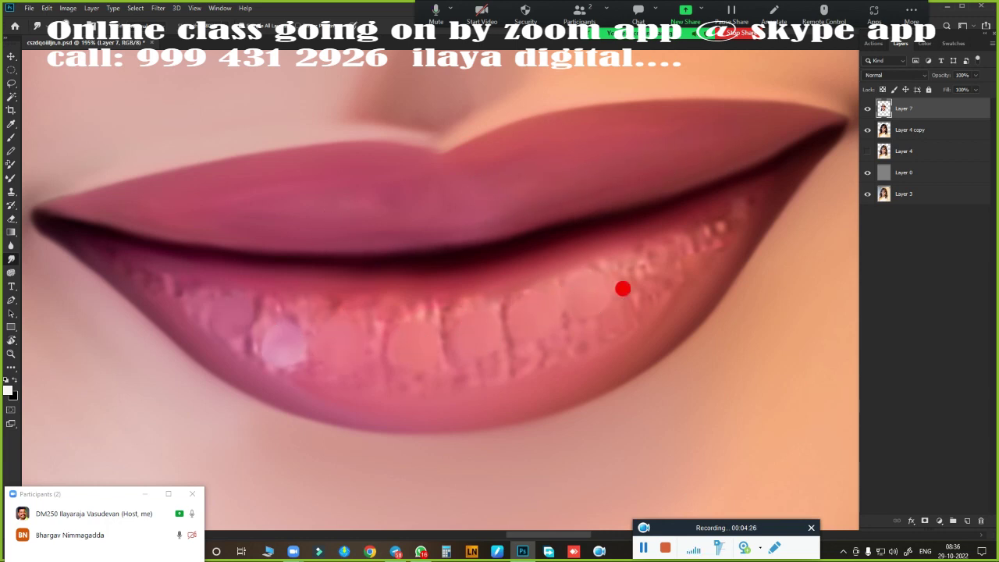
pyautogui.moveTo(457, 297); pyautogui.dragTo(745, 209)
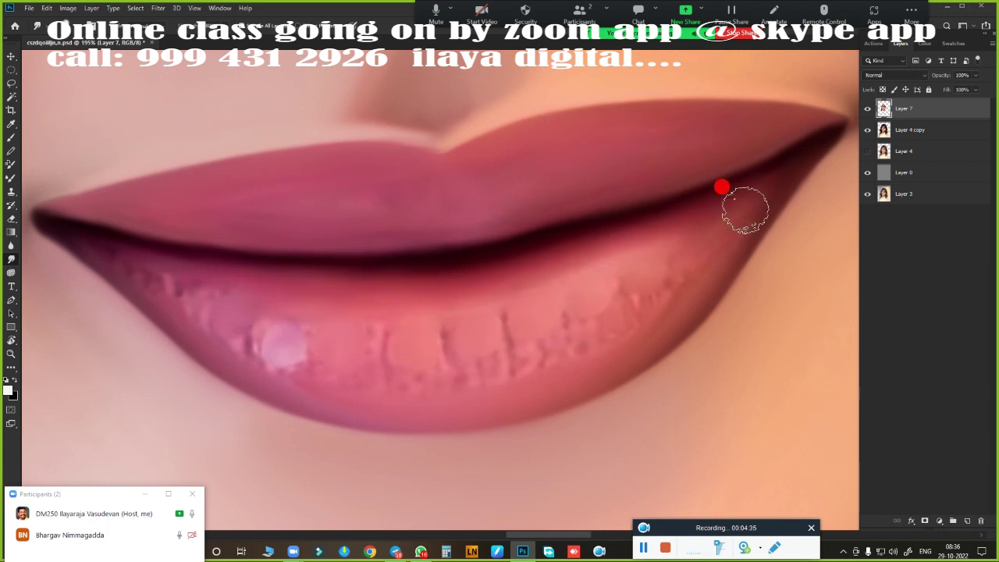
pyautogui.moveTo(110, 237); pyautogui.dragTo(214, 336)
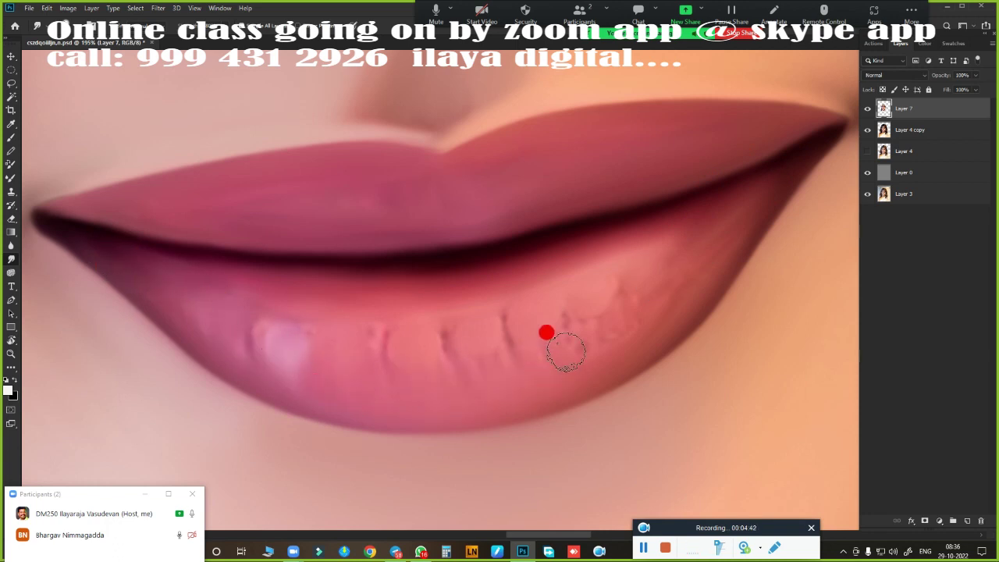
pyautogui.click(273, 342)
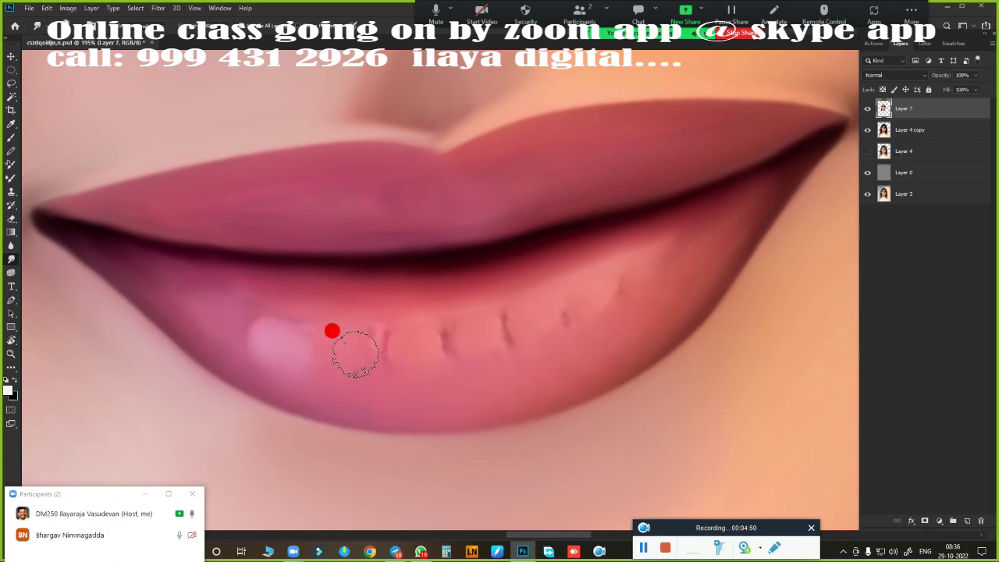
pyautogui.moveTo(476, 340)
pyautogui.mouseDown()
pyautogui.moveTo(536, 328)
pyautogui.moveTo(646, 277)
pyautogui.mouseUp()
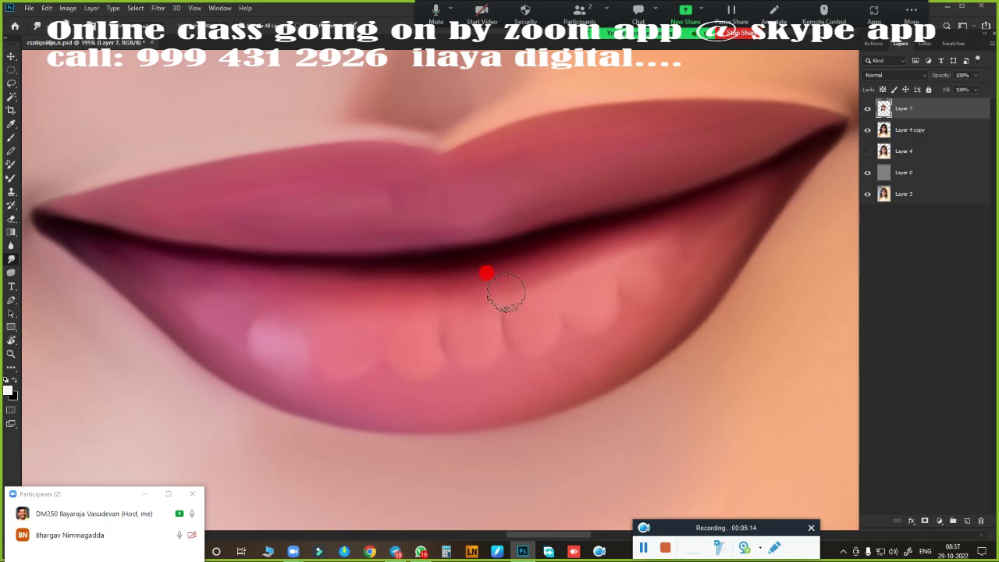
# Fill Layer 0 with black, briefly hiding Layer 4 copy to check the cut-out face
pyautogui.scroll(-5, 490, 420)
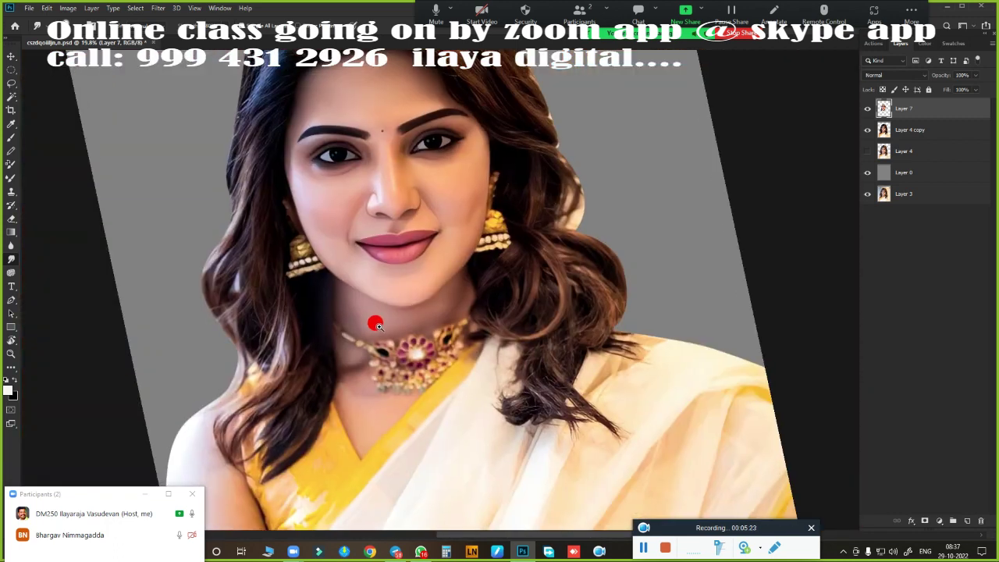
pyautogui.scroll(5, 455, 346)
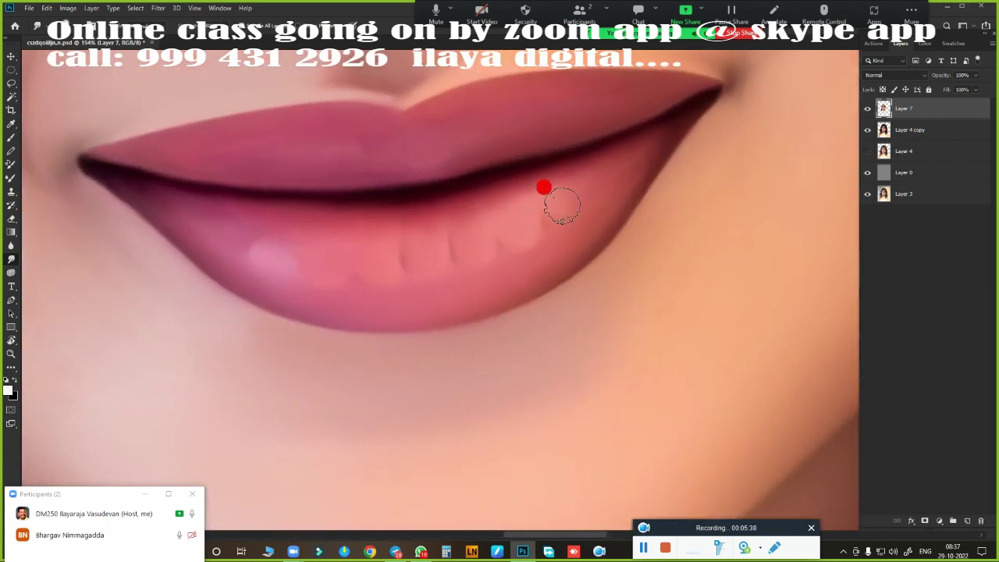
pyautogui.scroll(-5, 427, 343)
pyautogui.scroll(-5, 471, 336)
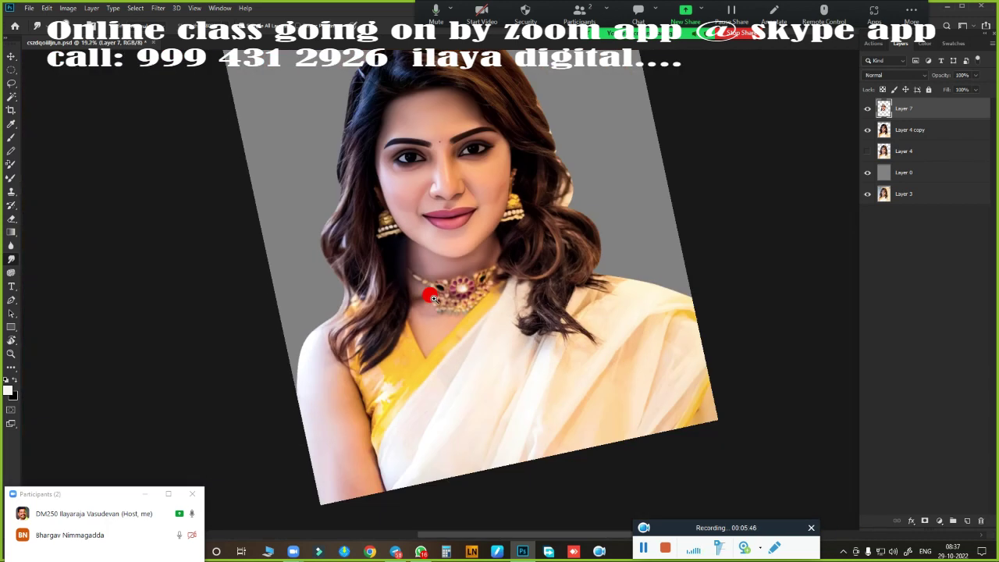
pyautogui.click(867, 129)
pyautogui.click(881, 173)
pyautogui.hotkey('ctrl', 'BackSpace')
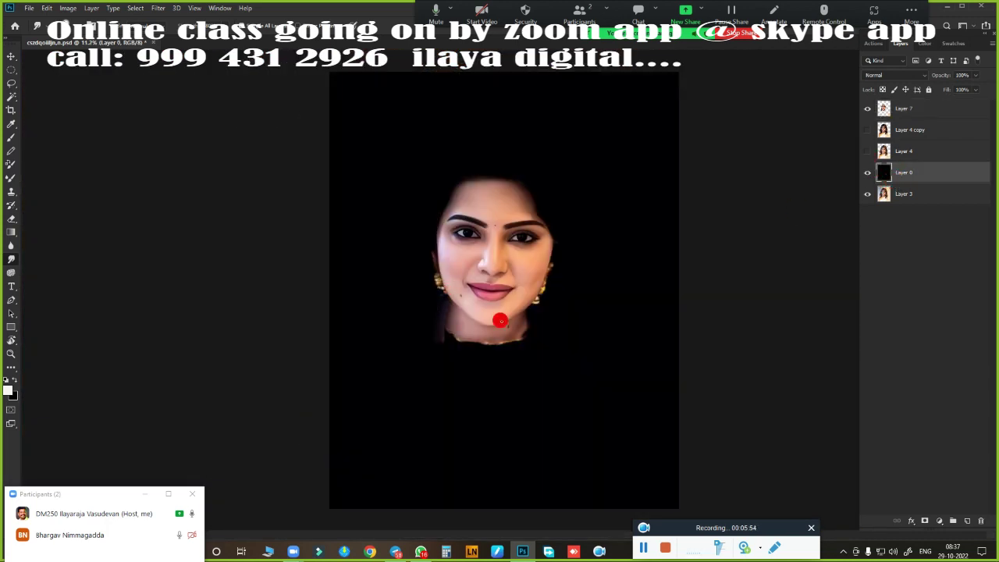
pyautogui.scroll(5, 577, 247)
pyautogui.click(867, 130)
pyautogui.scroll(-3, 663, 263)
pyautogui.scroll(-2, 613, 236)
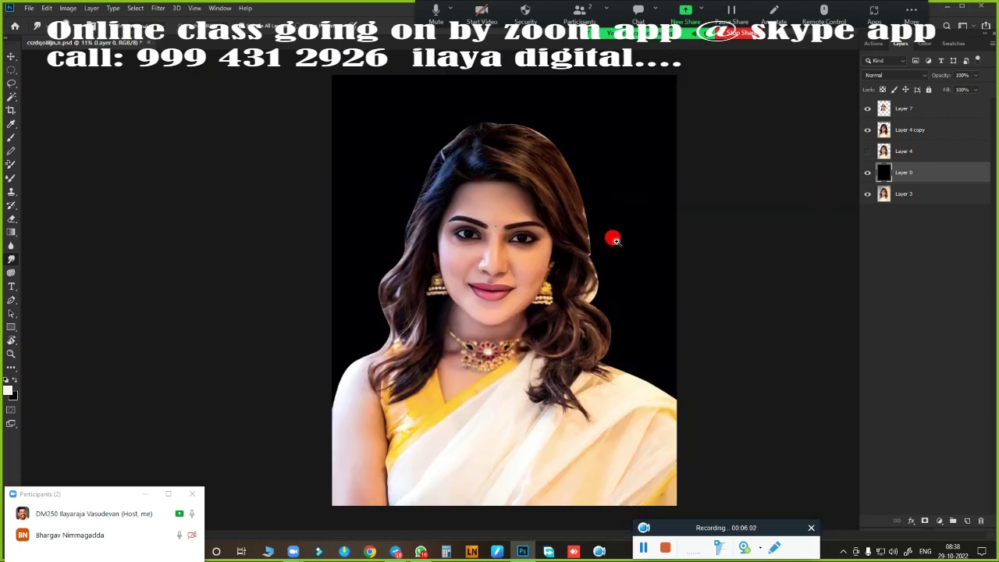
pyautogui.scroll(5, 680, 163)
pyautogui.scroll(-2, 534, 326)
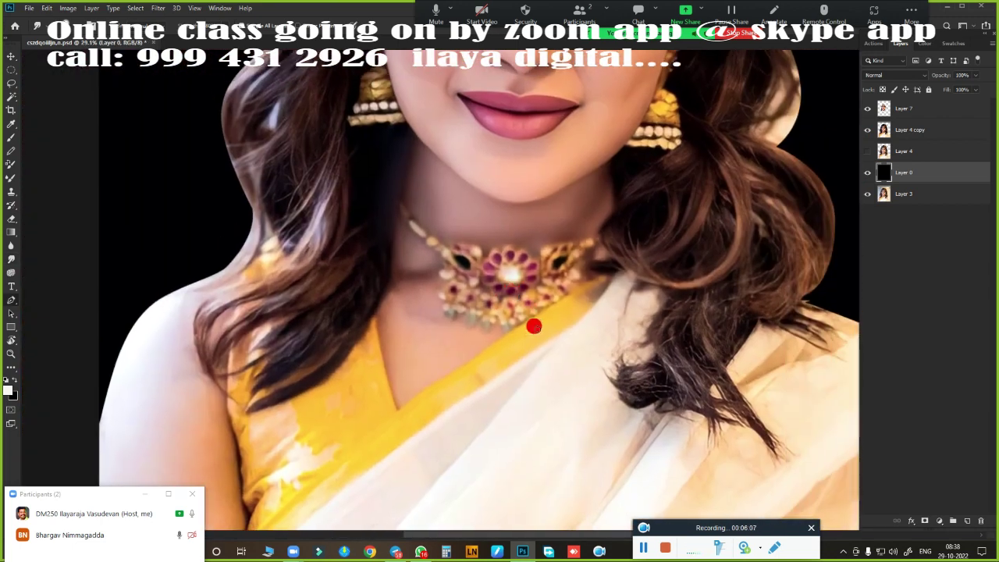
# Choose a blue background colour, fill Layer 0 with it, and zoom out
pyautogui.click(12, 394)
pyautogui.click(805, 81)
pyautogui.click(963, 70)
pyautogui.hotkey('ctrl', 'BackSpace')
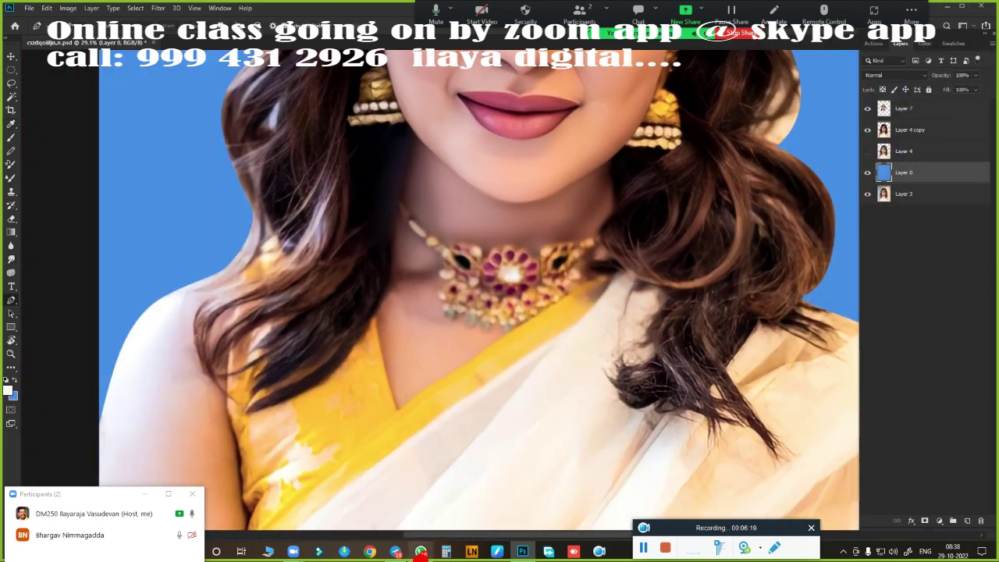
pyautogui.hotkey('ctrl', '-')
pyautogui.hotkey('ctrl', '-')
pyautogui.hotkey('ctrl', '-')
pyautogui.scroll(5, 561, 260)
pyautogui.scroll(-1, 609, 161)
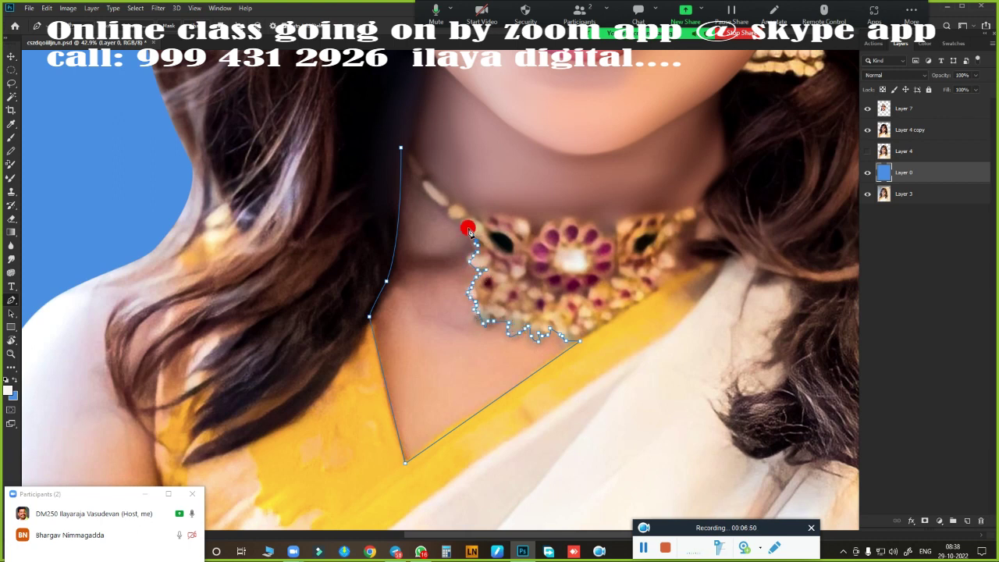
# Turn the neck path into a feathered selection and smooth the neck skin on Layer 7
pyautogui.hotkey('ctrl', 'Return')
pyautogui.hotkey('shift', 'F6')
pyautogui.press('Return')
pyautogui.click(903, 108)
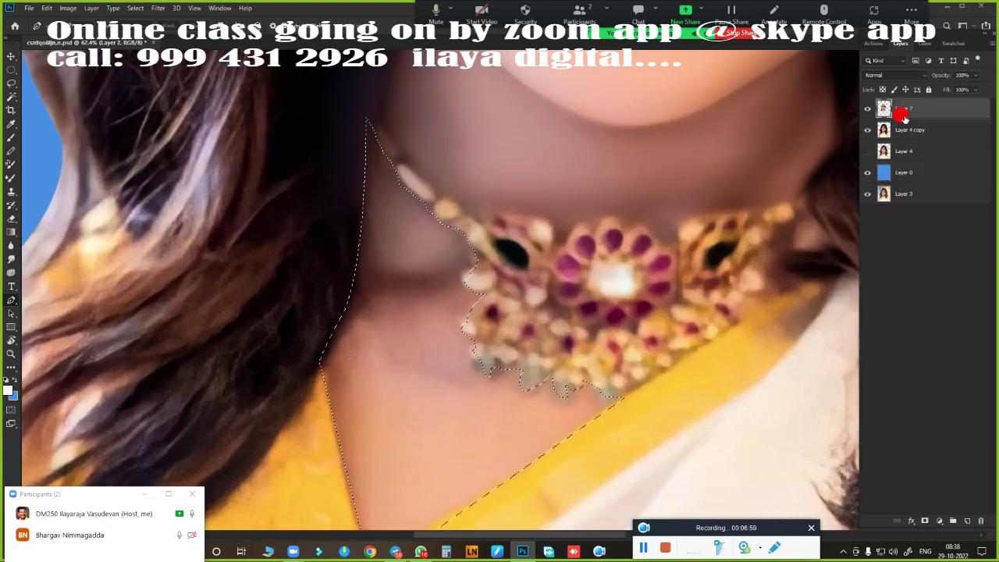
pyautogui.moveTo(394, 287)
pyautogui.mouseDown()
pyautogui.moveTo(390, 351)
pyautogui.moveTo(640, 234)
pyautogui.moveTo(520, 345)
pyautogui.moveTo(487, 507)
pyautogui.moveTo(446, 122)
pyautogui.moveTo(435, 189)
pyautogui.moveTo(367, 250)
pyautogui.moveTo(661, 402)
pyautogui.mouseUp()
# Feather the selection further, deselect, and inspect the smoothed neck and shoulder
pyautogui.hotkey('shift', 'F6')
pyautogui.press('Return')
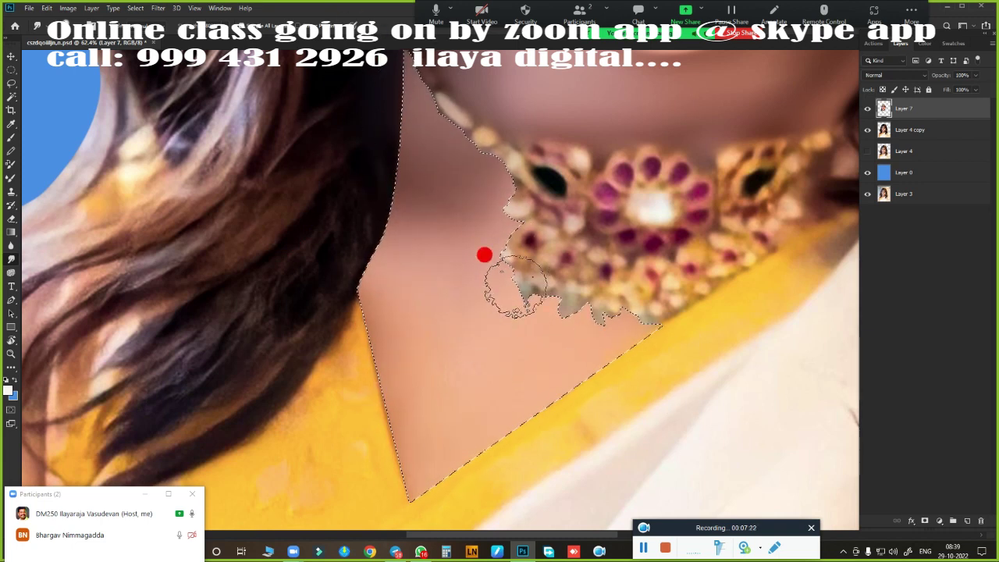
pyautogui.hotkey('ctrl', 'd')
pyautogui.scroll(-2, 530, 425)
pyautogui.scroll(-2, 530, 425)
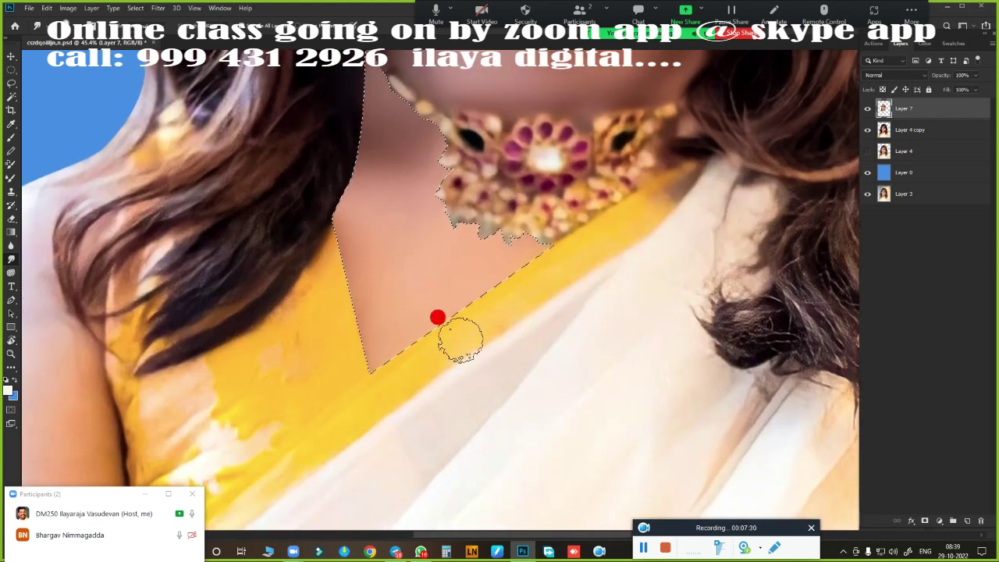
pyautogui.hotkey('ctrl', 'd')
pyautogui.scroll(-3, 581, 281)
pyautogui.scroll(4, 408, 361)
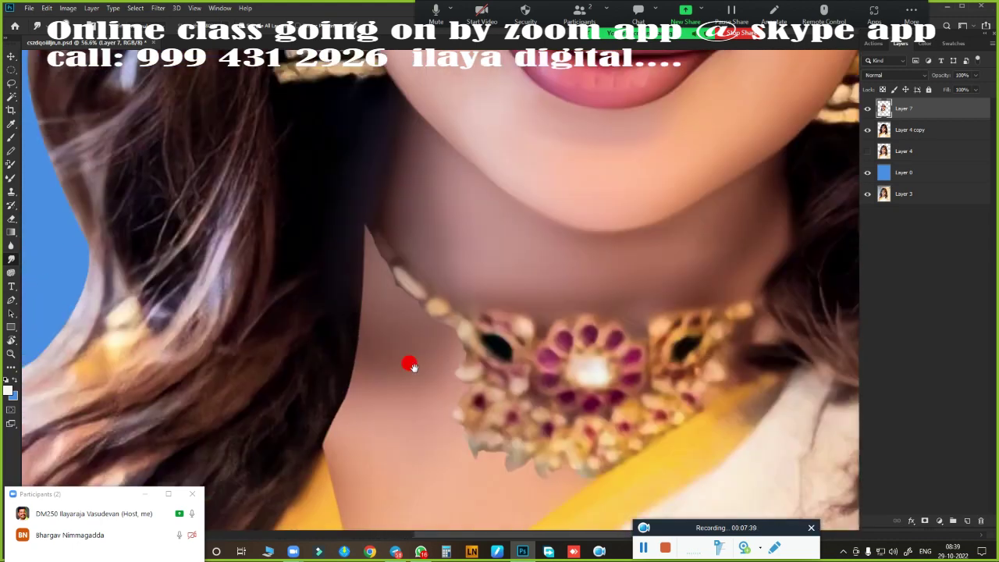
pyautogui.scroll(-2, 419, 367)
pyautogui.scroll(2, 464, 228)
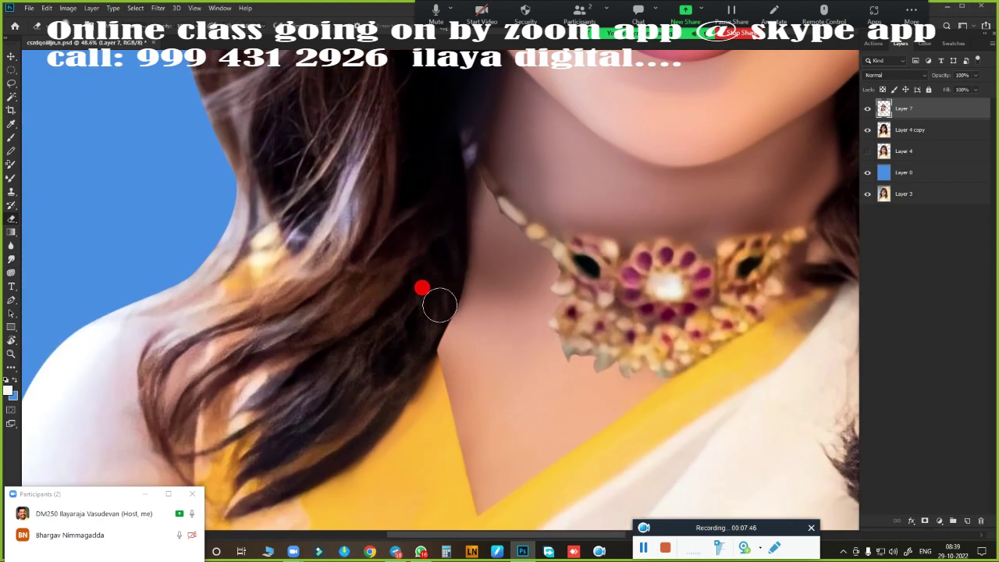
pyautogui.scroll(1, 634, 346)
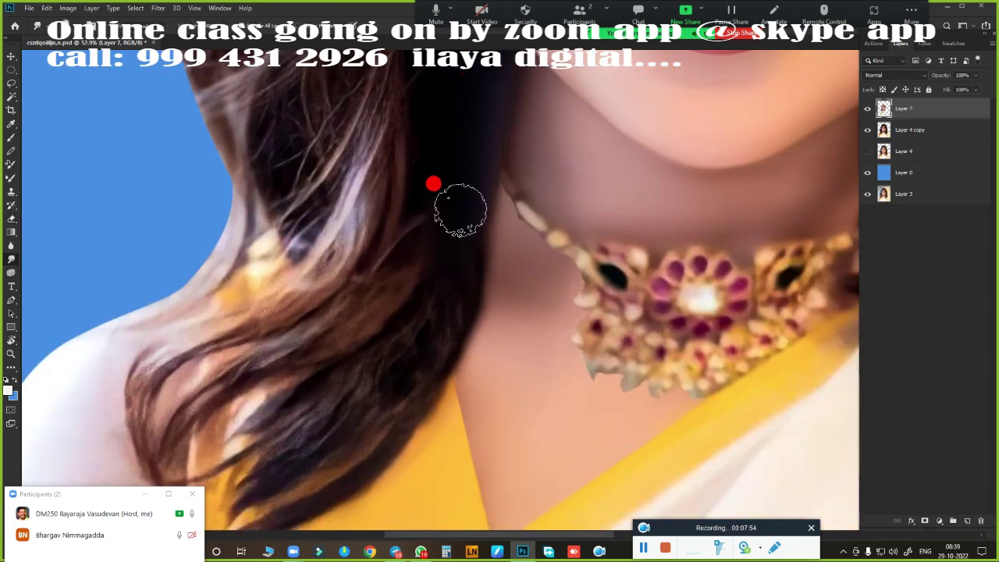
pyautogui.scroll(-3, 636, 345)
pyautogui.scroll(-1, 636, 346)
pyautogui.scroll(3, 832, 98)
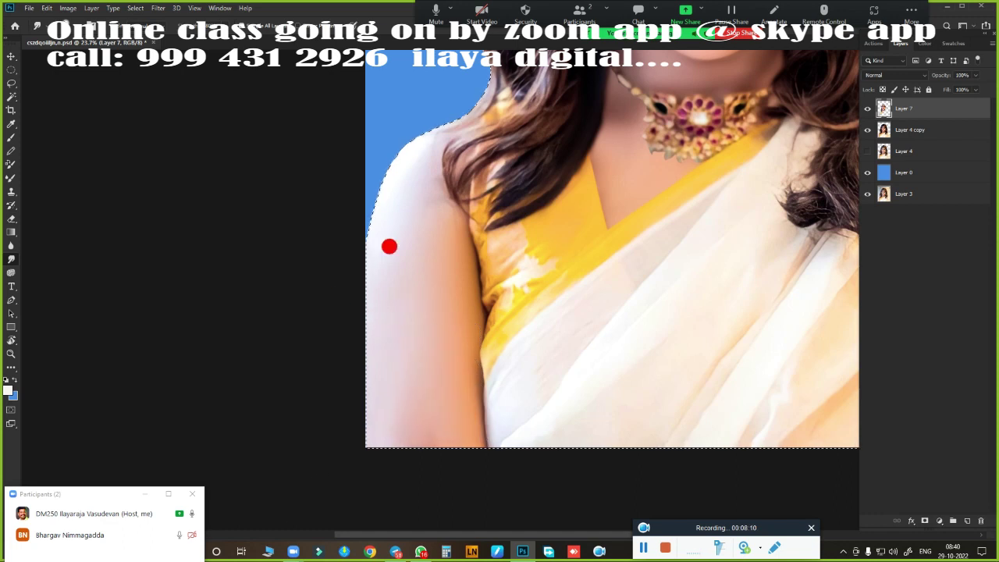
pyautogui.scroll(2, 391, 245)
pyautogui.scroll(-1, 350, 361)
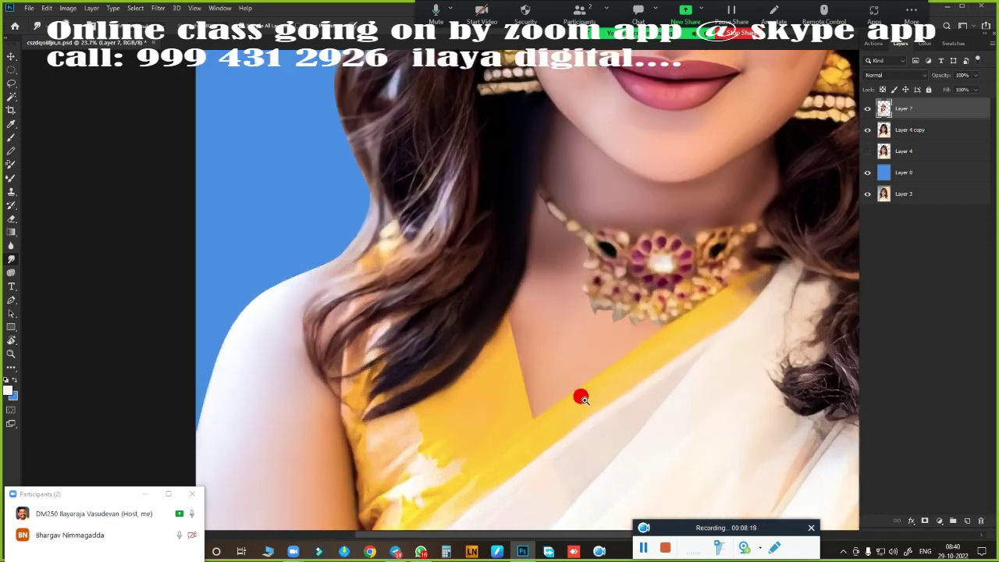
pyautogui.scroll(-3, 580, 395)
pyautogui.scroll(3, 473, 367)
pyautogui.scroll(-2, 569, 384)
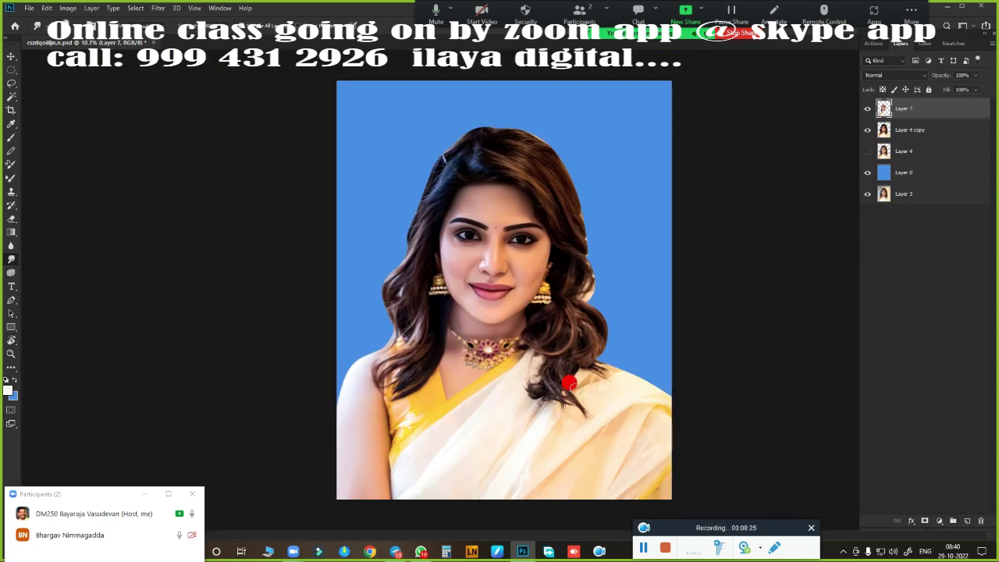
# On a new layer, paint yellow over the top and right-side hair and set it to Overlay
pyautogui.click(967, 520)
pyautogui.rightClick(493, 243)
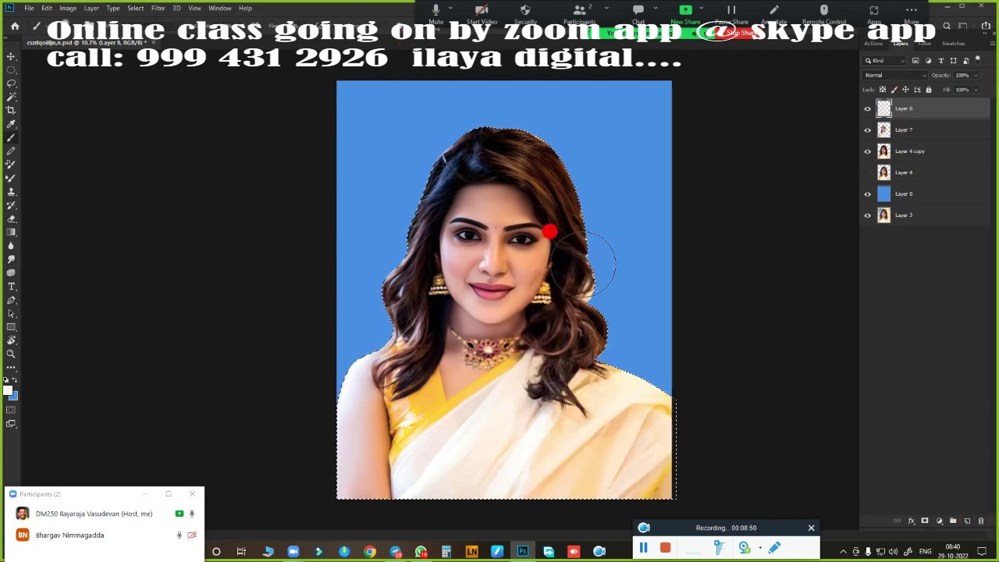
pyautogui.click(546, 223)
pyautogui.click(952, 43)
pyautogui.click(891, 57)
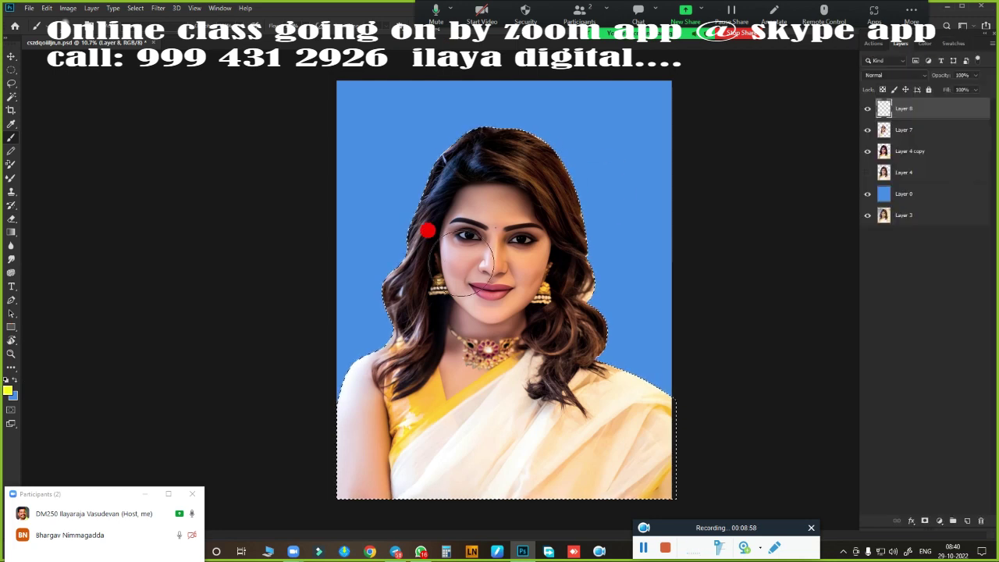
pyautogui.scroll(1, 503, 234)
pyautogui.moveTo(476, 125); pyautogui.dragTo(537, 110)
pyautogui.moveTo(497, 70); pyautogui.dragTo(769, 426)
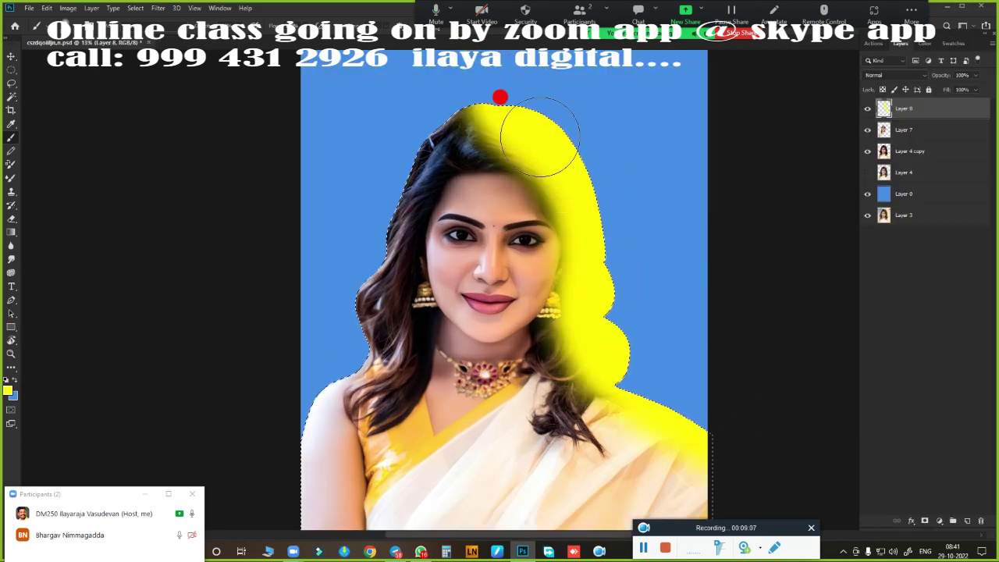
pyautogui.moveTo(500, 98); pyautogui.dragTo(764, 429)
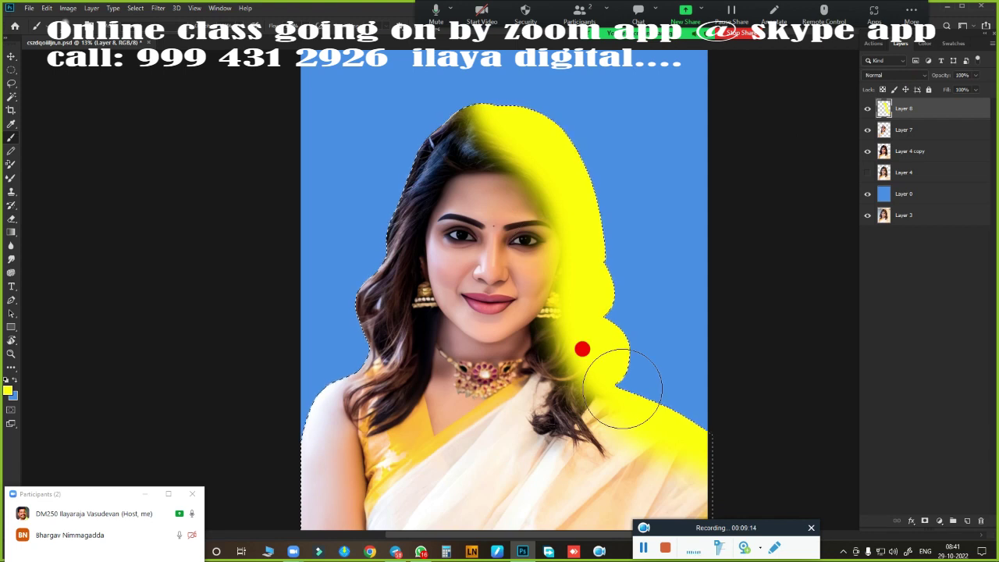
pyautogui.click(895, 75)
pyautogui.click(878, 200)
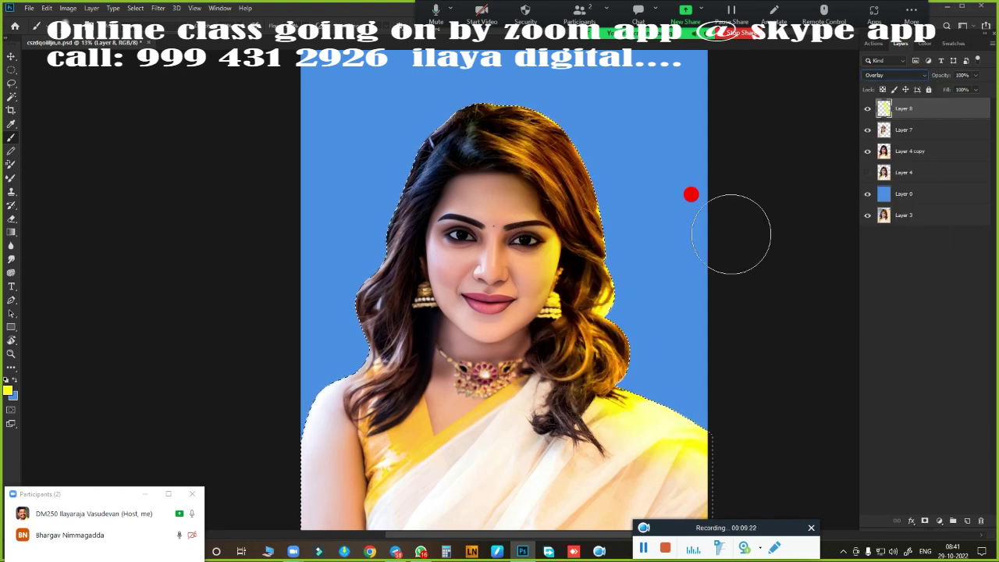
# Erase the yellow tint that spilled onto the right cheek
pyautogui.scroll(4, 617, 290)
pyautogui.scroll(-2, 602, 289)
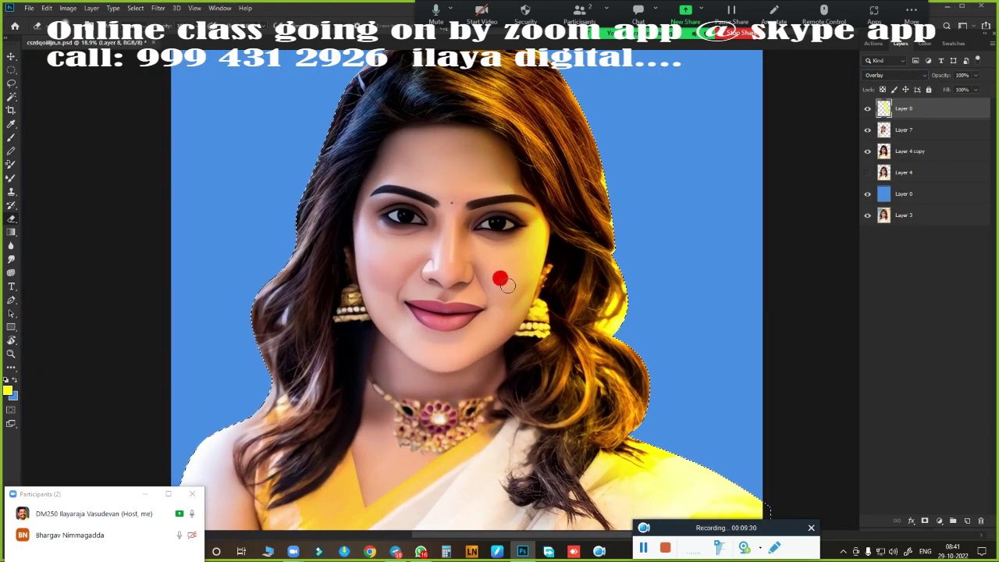
pyautogui.moveTo(419, 163); pyautogui.dragTo(475, 268)
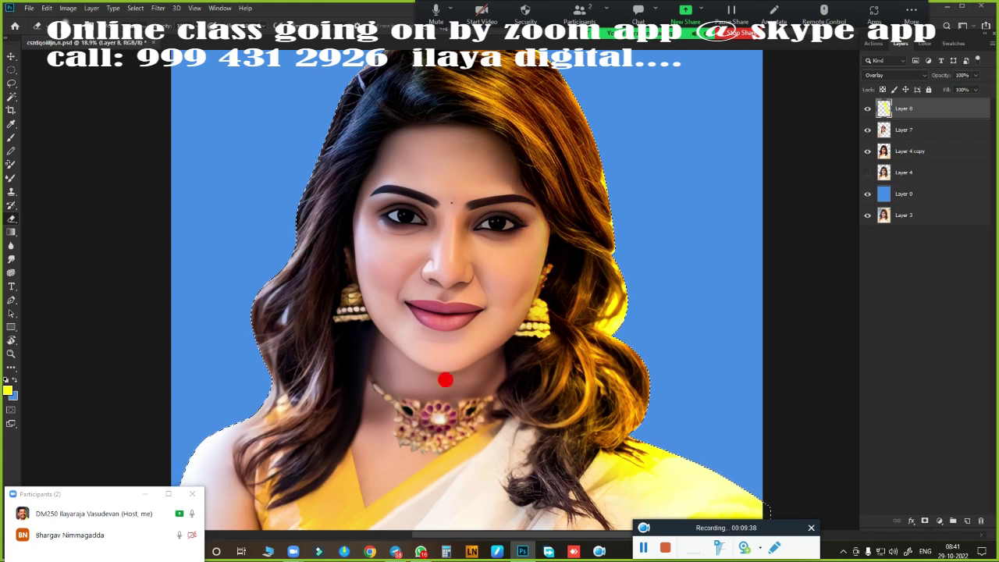
pyautogui.scroll(-3, 445, 381)
pyautogui.scroll(5, 446, 312)
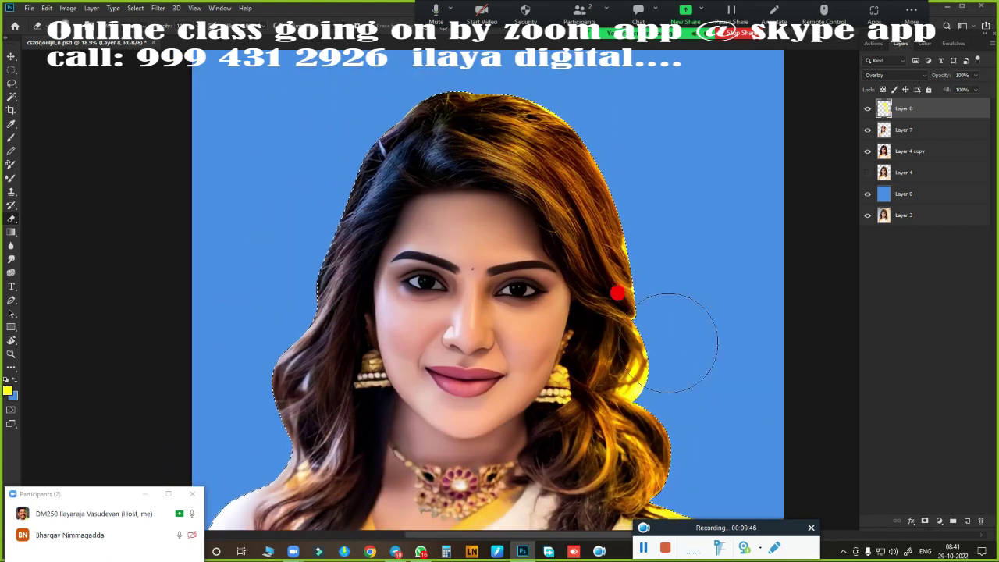
pyautogui.scroll(-2, 616, 292)
# On another new layer, paint yellow over the left hair with Overlay blending
pyautogui.click(967, 520)
pyautogui.click(893, 75)
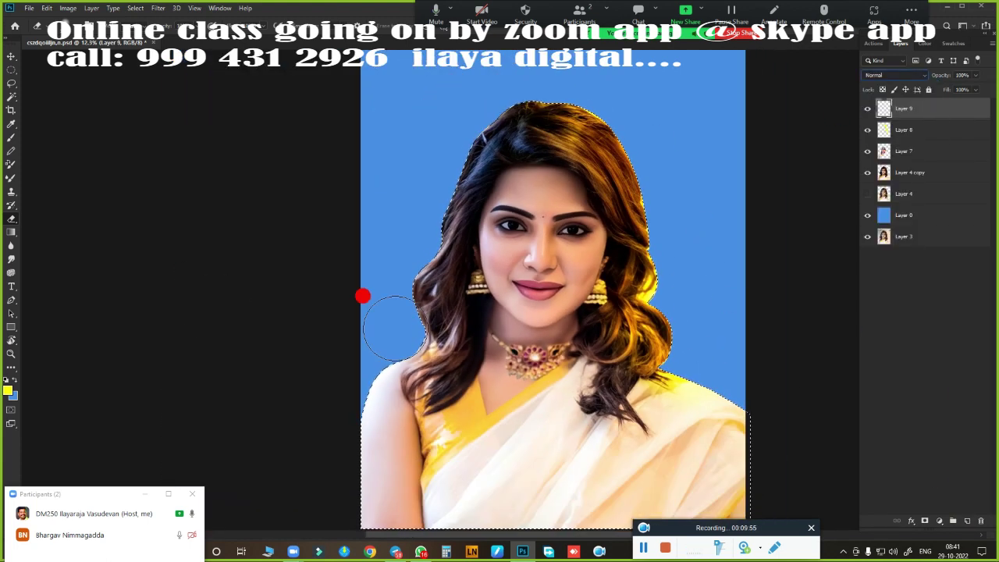
pyautogui.press('b')
pyautogui.moveTo(538, 110)
pyautogui.mouseDown()
pyautogui.moveTo(473, 73)
pyautogui.moveTo(356, 312)
pyautogui.moveTo(330, 335)
pyautogui.moveTo(367, 390)
pyautogui.mouseUp()
pyautogui.click(894, 75)
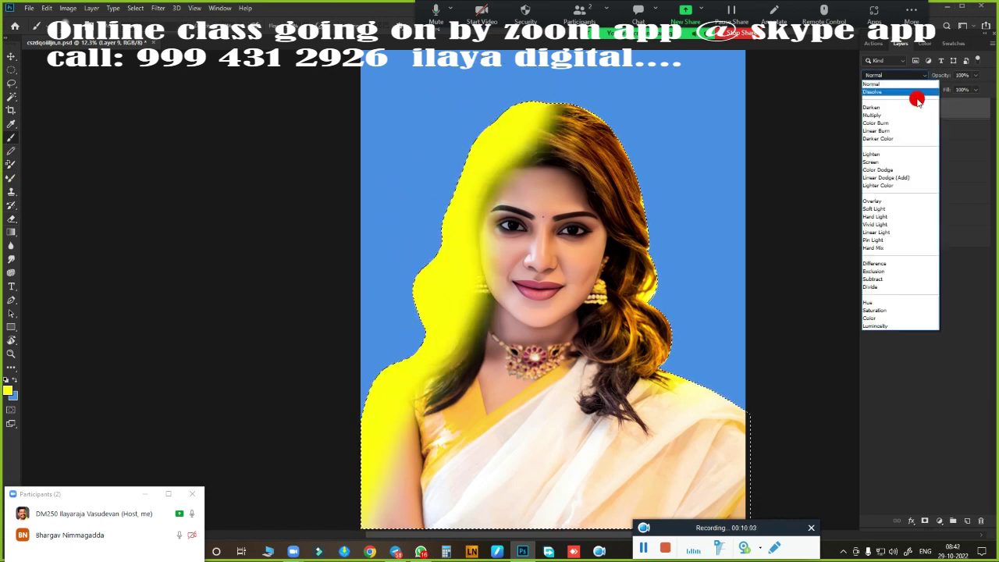
pyautogui.click(871, 201)
pyautogui.scroll(3, 452, 281)
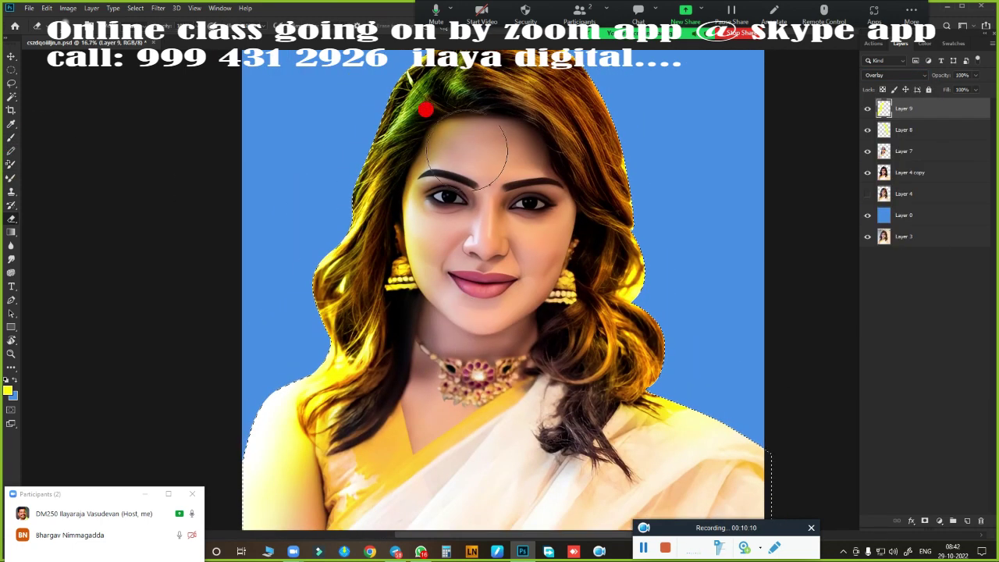
pyautogui.scroll(1, 597, 535)
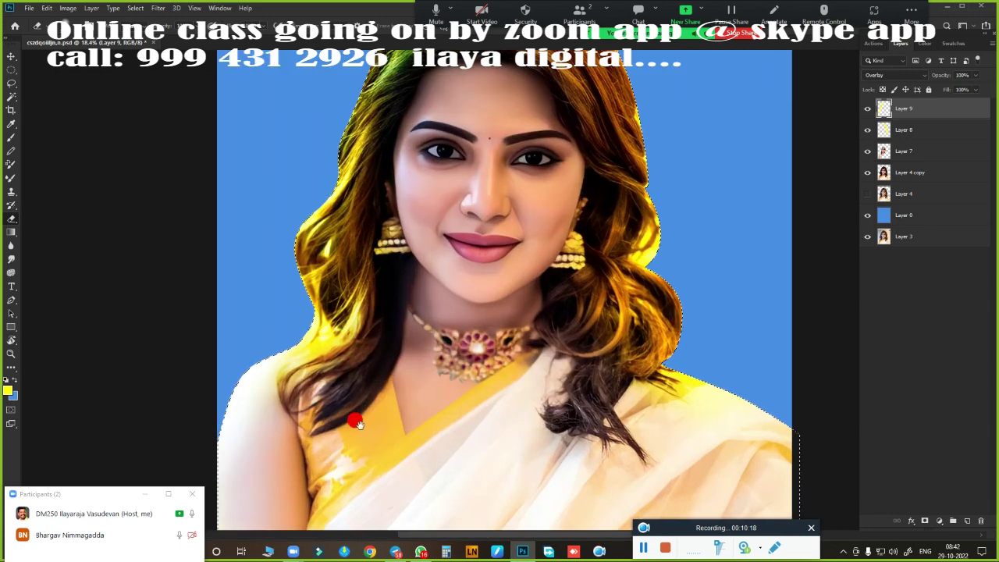
# Shift Layer 9's yellow toward magenta with Hue/Saturation
pyautogui.scroll(-2, 375, 390)
pyautogui.scroll(2, 526, 439)
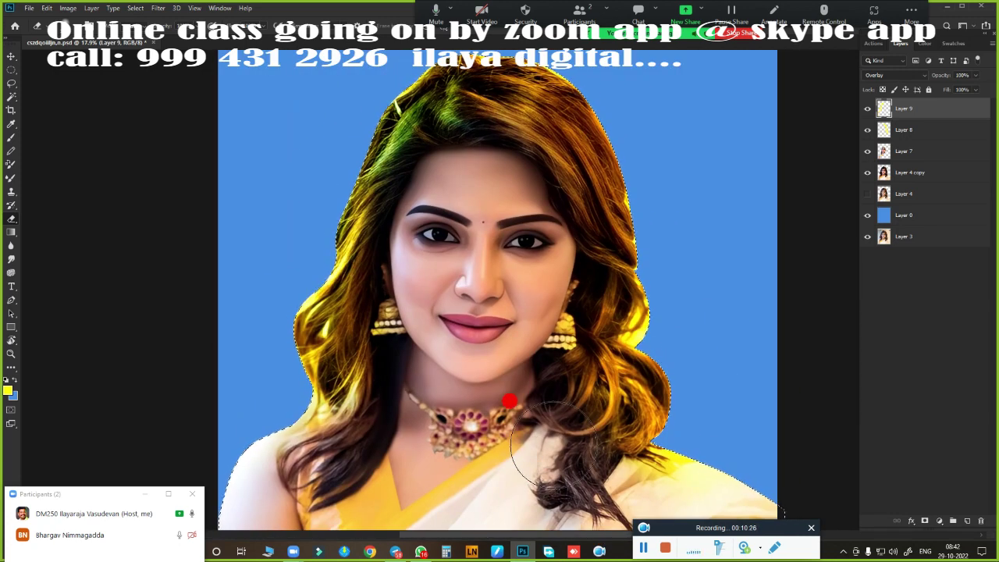
pyautogui.hotkey('ctrl', 'u')
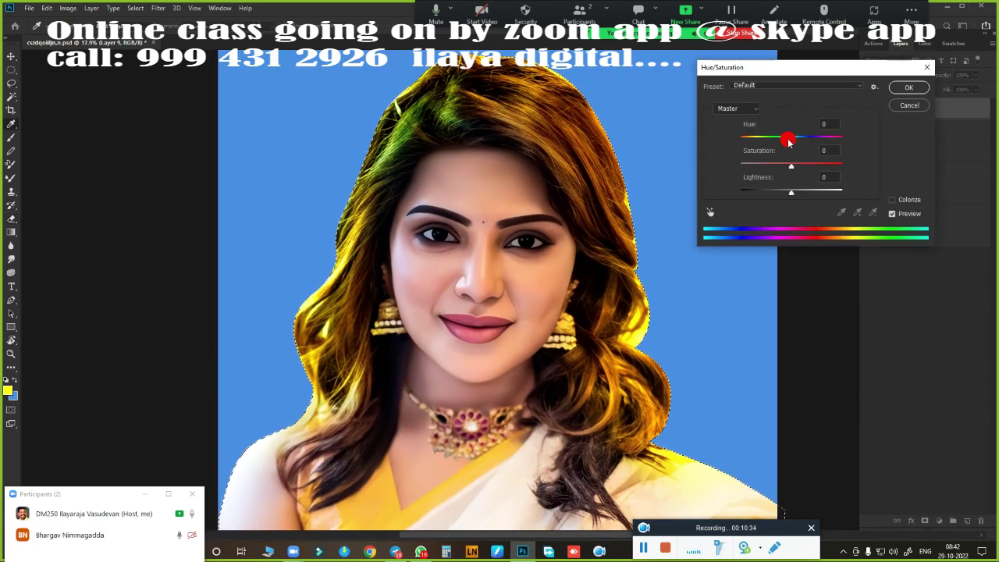
pyautogui.moveTo(788, 141)
pyautogui.mouseDown()
pyautogui.moveTo(747, 145)
pyautogui.moveTo(805, 143)
pyautogui.moveTo(760, 145)
pyautogui.mouseUp()
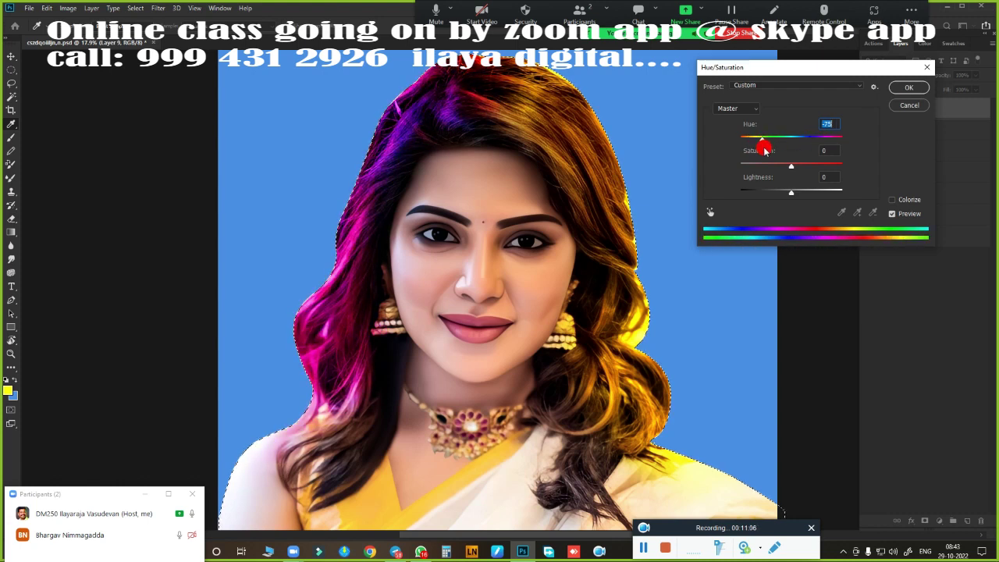
pyautogui.click(908, 88)
# Try a different hue on Layer 8 in Hue/Saturation, keeping it gold
pyautogui.click(897, 131)
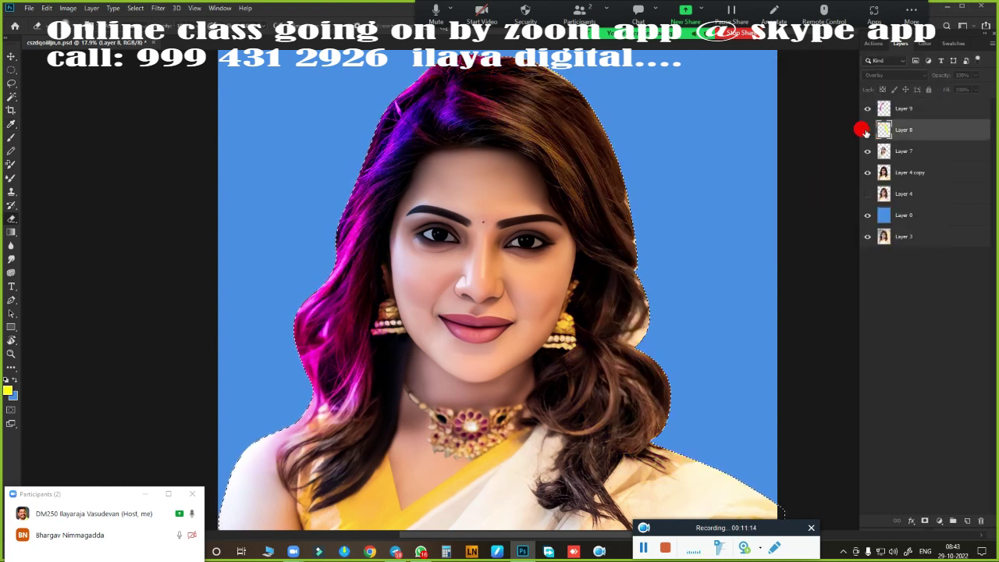
pyautogui.hotkey('ctrl', 'u')
pyautogui.moveTo(791, 141)
pyautogui.mouseDown()
pyautogui.moveTo(833, 146)
pyautogui.moveTo(792, 148)
pyautogui.mouseUp()
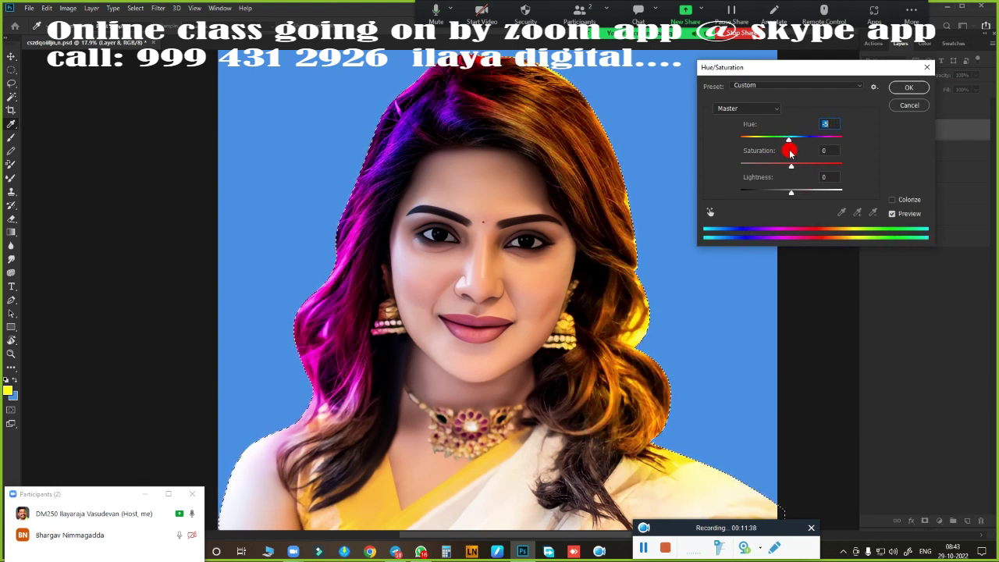
pyautogui.click(908, 87)
# Lower the Fill of Layers 9 and 8 to soften the magenta and gold glows
pyautogui.click(974, 90)
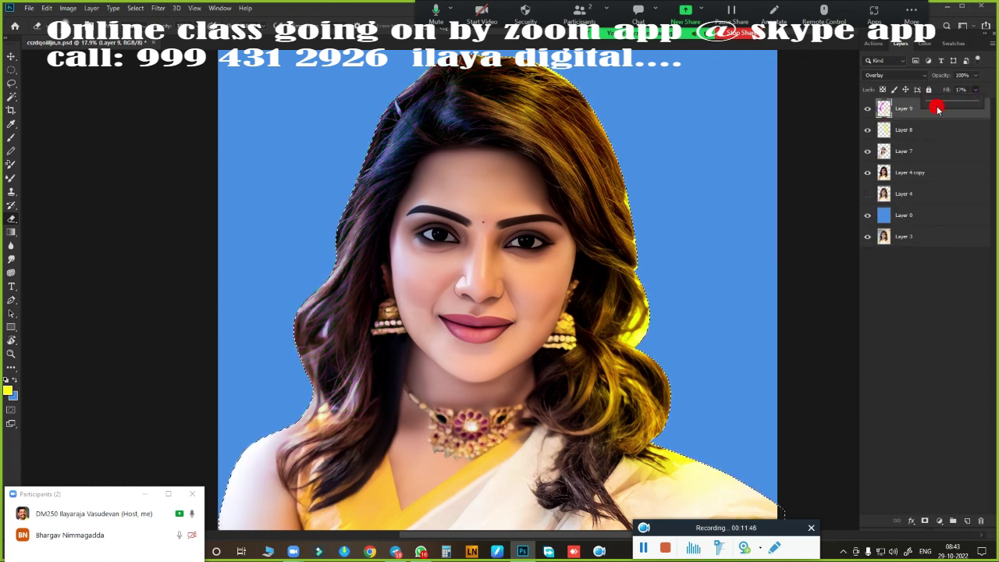
pyautogui.moveTo(936, 102); pyautogui.dragTo(964, 106)
pyautogui.click(896, 129)
pyautogui.click(975, 90)
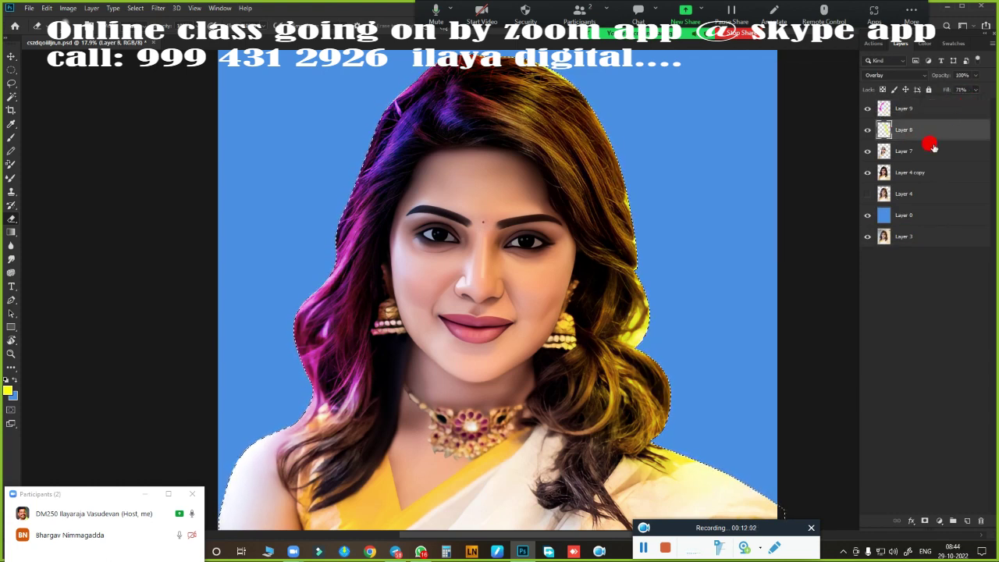
pyautogui.hotkey('alt', ']')
# Group the hair colour layers into Group 1 and add a new layer above
pyautogui.keyDown('shift'); pyautogui.click(908, 172); pyautogui.keyUp('shift')
pyautogui.hotkey('ctrl', 'g')
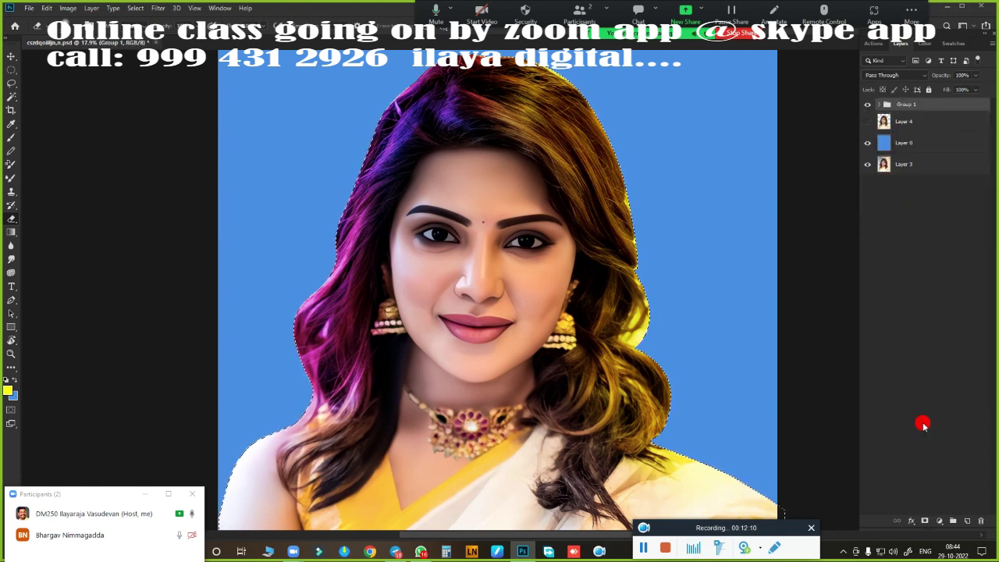
pyautogui.click(967, 520)
pyautogui.click(880, 126)
# Collapse Group 1, select Layer 10, and toggle the group to compare
pyautogui.click(878, 126)
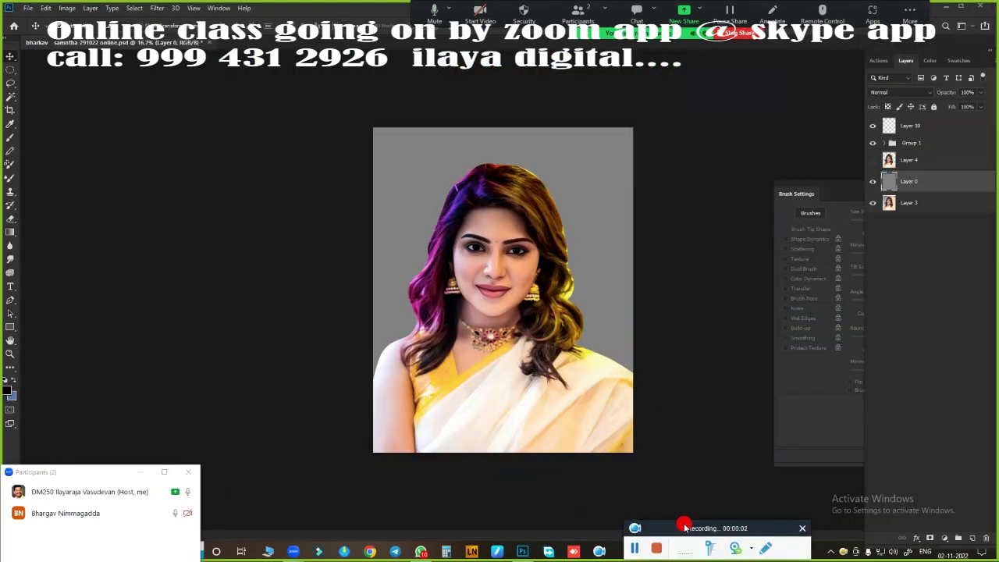
pyautogui.click(909, 125)
pyautogui.scroll(5, 468, 214)
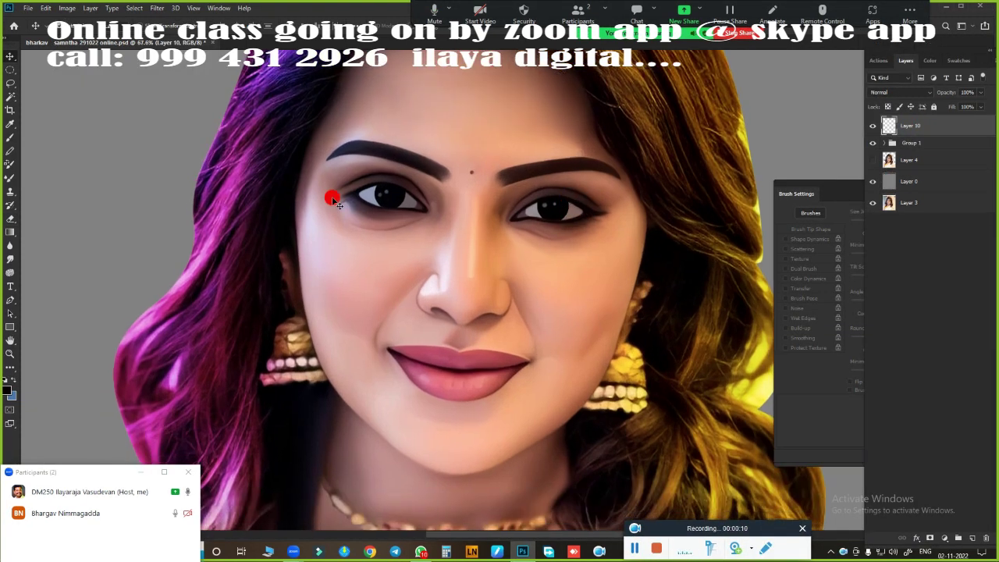
pyautogui.scroll(-3, 330, 196)
pyautogui.scroll(3, 455, 276)
pyautogui.click(873, 159)
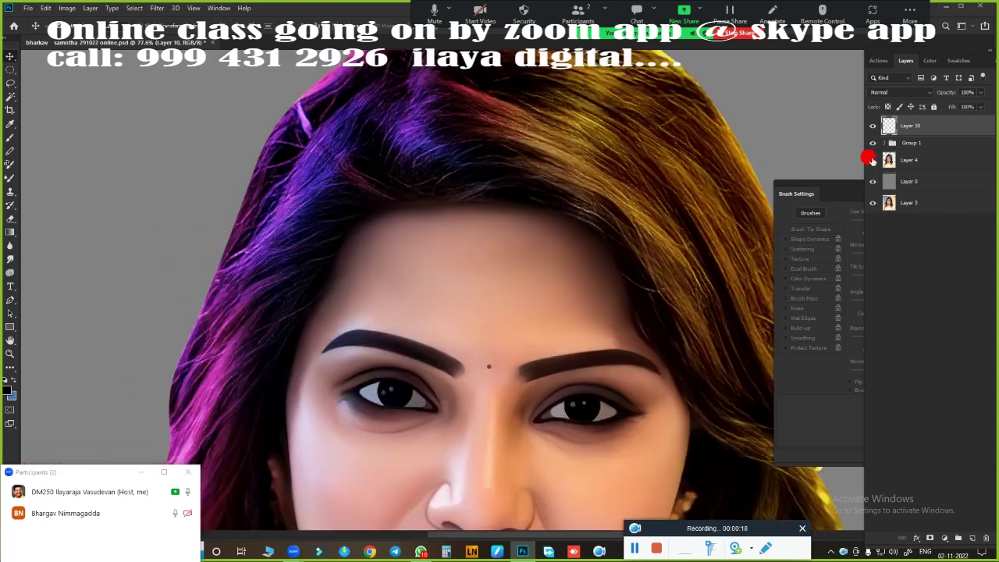
pyautogui.click(872, 144)
pyautogui.scroll(2, 508, 229)
pyautogui.scroll(2, 495, 334)
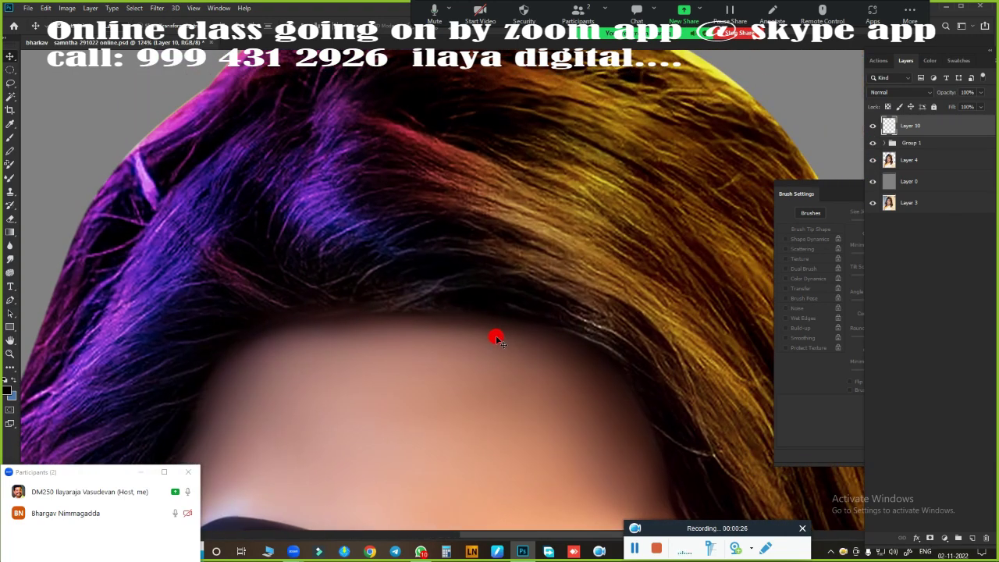
# Enlarge the brush and smudge the hairline strands into soft painted strokes along their flow
pyautogui.press('b')
pyautogui.press(']')
pyautogui.press(']')
pyautogui.press(']')
pyautogui.scroll(-3, 457, 297)
pyautogui.scroll(1, 262, 270)
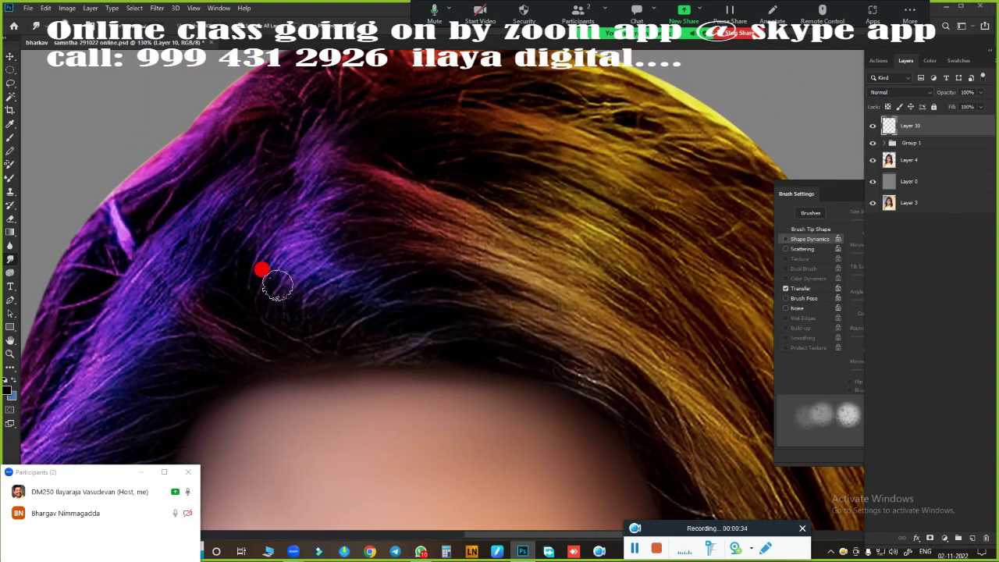
pyautogui.scroll(3, 319, 308)
pyautogui.moveTo(304, 218); pyautogui.dragTo(380, 139)
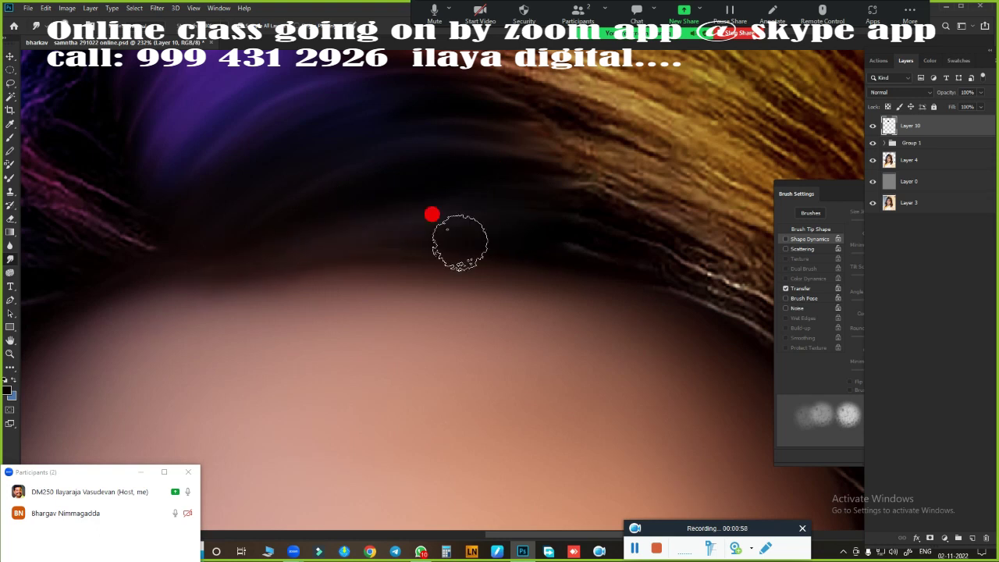
pyautogui.scroll(-5, 430, 214)
pyautogui.moveTo(437, 188)
pyautogui.mouseDown()
pyautogui.moveTo(395, 188)
pyautogui.moveTo(403, 263)
pyautogui.moveTo(362, 286)
pyautogui.mouseUp()
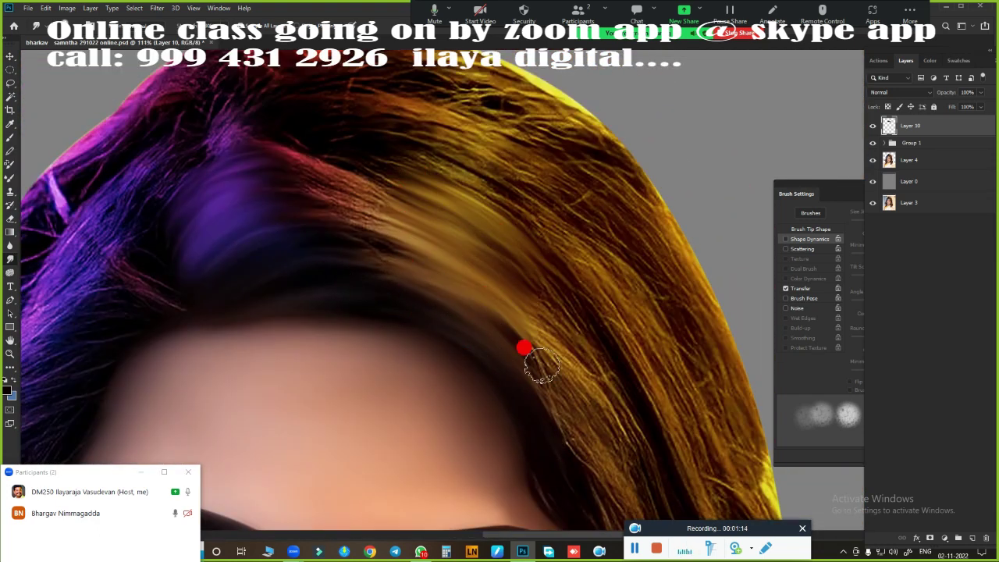
pyautogui.moveTo(309, 158)
pyautogui.mouseDown()
pyautogui.moveTo(404, 190)
pyautogui.moveTo(326, 201)
pyautogui.mouseUp()
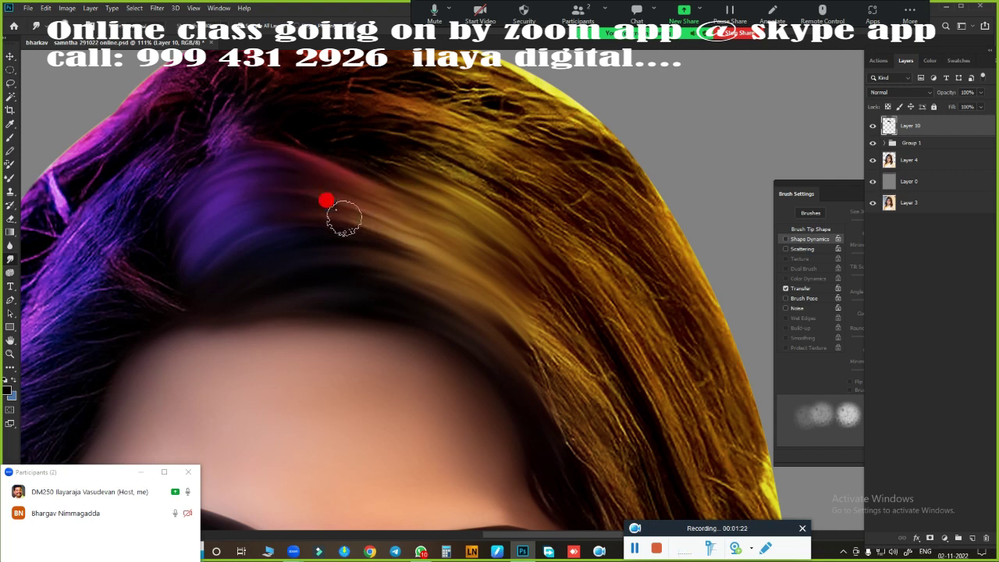
pyautogui.moveTo(352, 151)
pyautogui.mouseDown()
pyautogui.moveTo(412, 167)
pyautogui.moveTo(506, 307)
pyautogui.mouseUp()
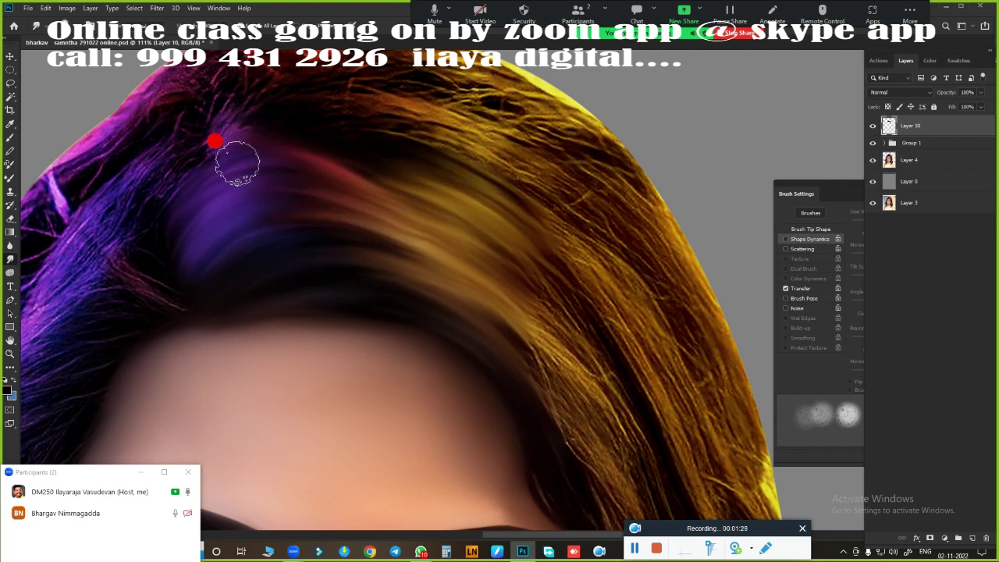
pyautogui.moveTo(218, 134)
pyautogui.mouseDown()
pyautogui.moveTo(453, 116)
pyautogui.moveTo(366, 136)
pyautogui.mouseUp()
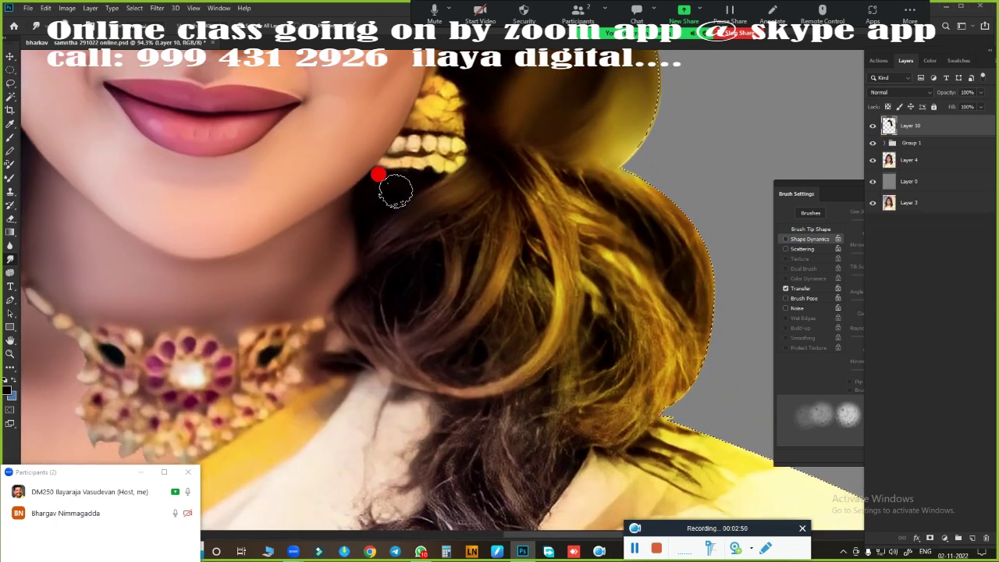
# Smudge the hair below the earring and the central hair strands into smooth strokes
pyautogui.moveTo(396, 191)
pyautogui.mouseDown()
pyautogui.moveTo(374, 344)
pyautogui.moveTo(464, 219)
pyautogui.moveTo(450, 279)
pyautogui.moveTo(414, 277)
pyautogui.moveTo(524, 169)
pyautogui.moveTo(416, 356)
pyautogui.moveTo(591, 167)
pyautogui.moveTo(594, 335)
pyautogui.moveTo(624, 290)
pyautogui.moveTo(632, 229)
pyautogui.moveTo(553, 255)
pyautogui.moveTo(607, 361)
pyautogui.moveTo(631, 345)
pyautogui.moveTo(624, 412)
pyautogui.mouseUp()
pyautogui.scroll(-5, 624, 412)
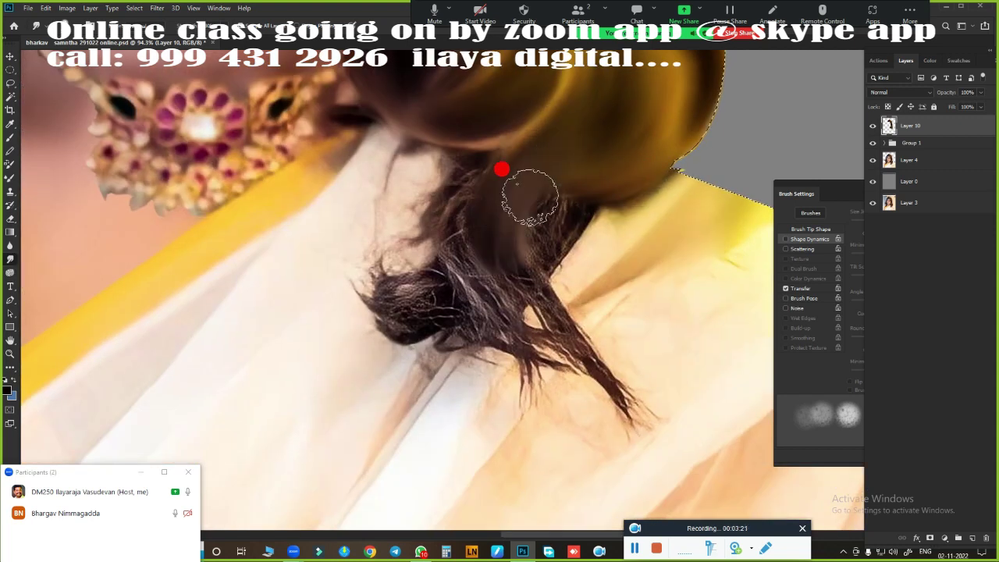
pyautogui.moveTo(530, 197)
pyautogui.mouseDown()
pyautogui.moveTo(523, 145)
pyautogui.moveTo(471, 163)
pyautogui.moveTo(494, 302)
pyautogui.moveTo(593, 174)
pyautogui.moveTo(363, 319)
pyautogui.moveTo(401, 396)
pyautogui.moveTo(445, 206)
pyautogui.moveTo(345, 285)
pyautogui.moveTo(506, 216)
pyautogui.moveTo(536, 217)
pyautogui.mouseUp()
pyautogui.scroll(-5, 522, 330)
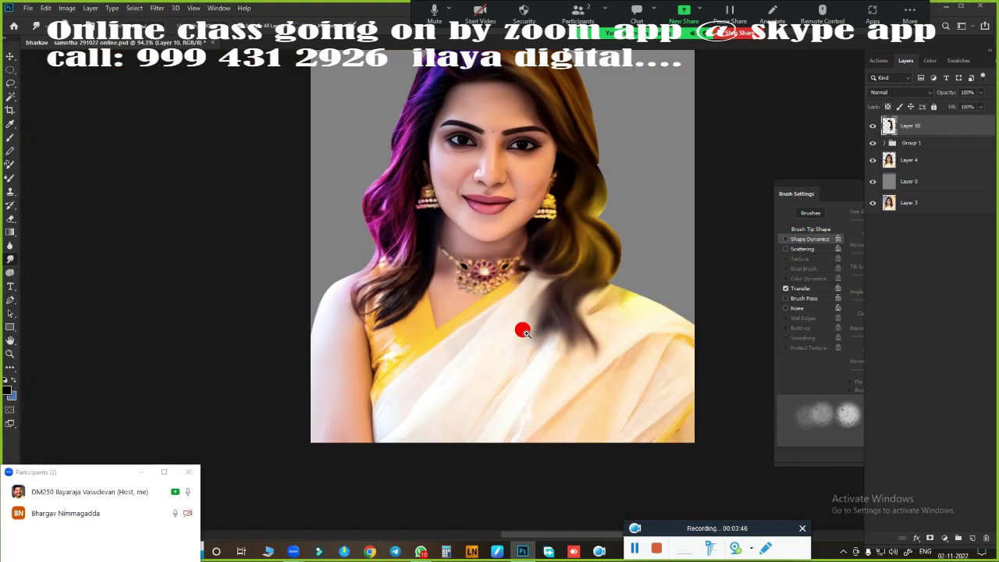
pyautogui.scroll(3, 522, 330)
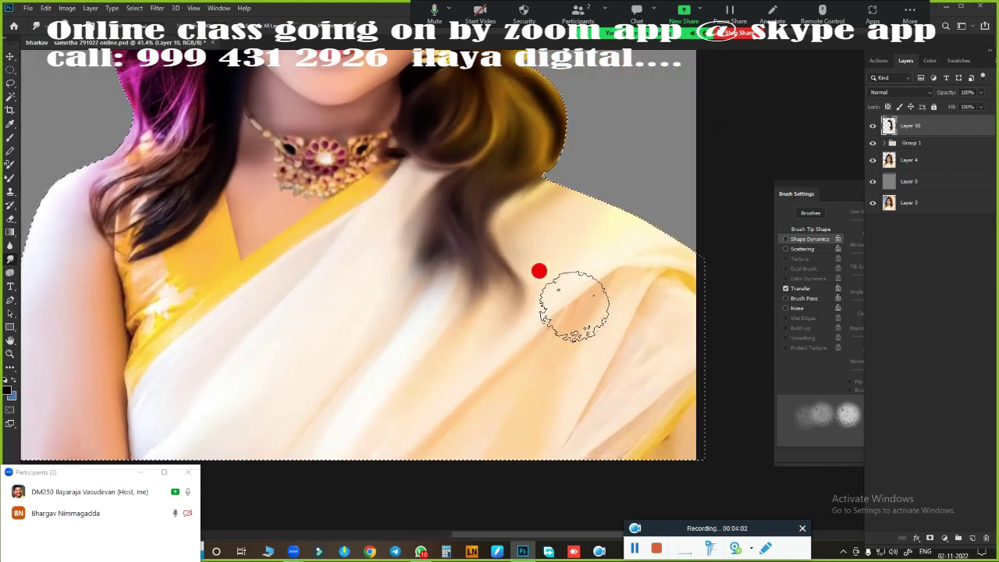
# Enable brush Transfer and smudge the hair strands over the saree and left shoulder
pyautogui.click(827, 288)
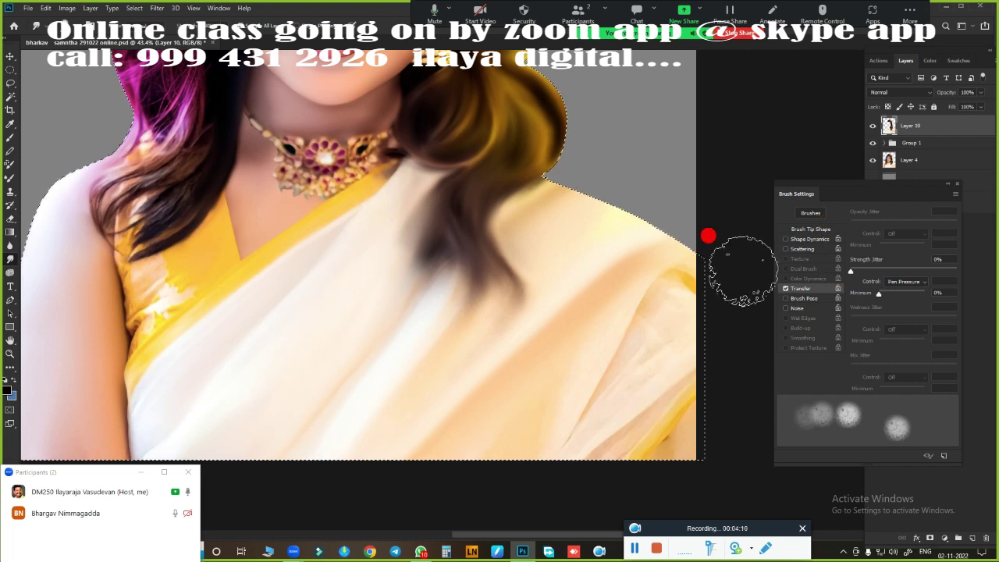
pyautogui.moveTo(539, 210); pyautogui.dragTo(352, 381)
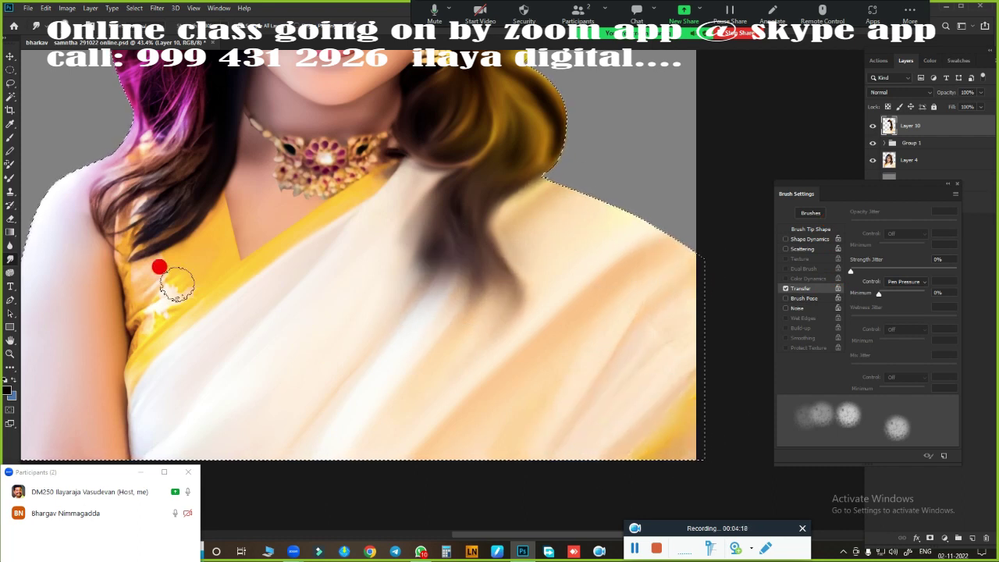
pyautogui.moveTo(177, 285); pyautogui.dragTo(133, 312)
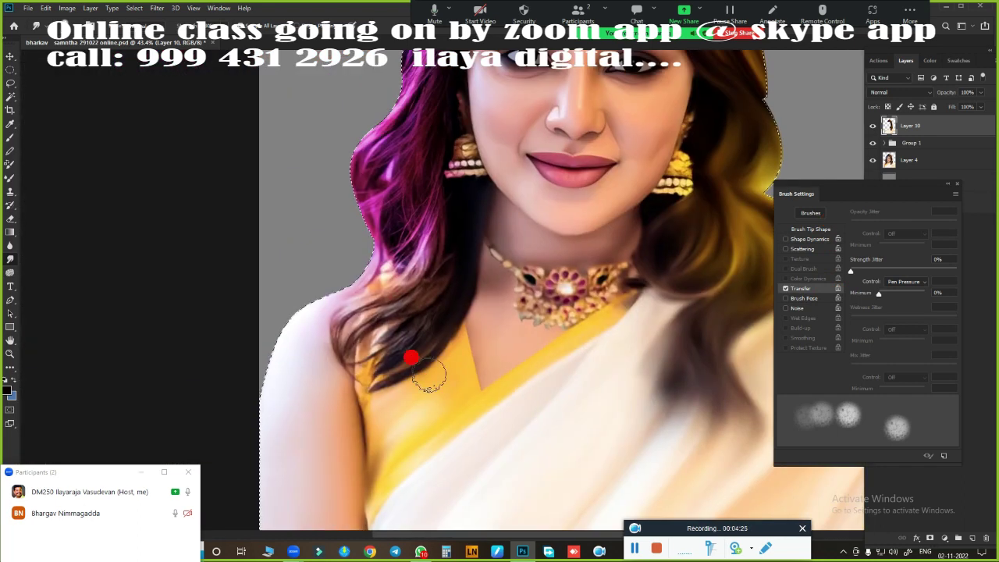
pyautogui.scroll(3, 412, 356)
pyautogui.moveTo(325, 322)
pyautogui.mouseDown()
pyautogui.moveTo(377, 260)
pyautogui.moveTo(350, 339)
pyautogui.moveTo(350, 435)
pyautogui.moveTo(448, 284)
pyautogui.moveTo(390, 406)
pyautogui.moveTo(326, 192)
pyautogui.moveTo(408, 161)
pyautogui.moveTo(433, 250)
pyautogui.moveTo(434, 218)
pyautogui.mouseUp()
pyautogui.scroll(5, 435, 218)
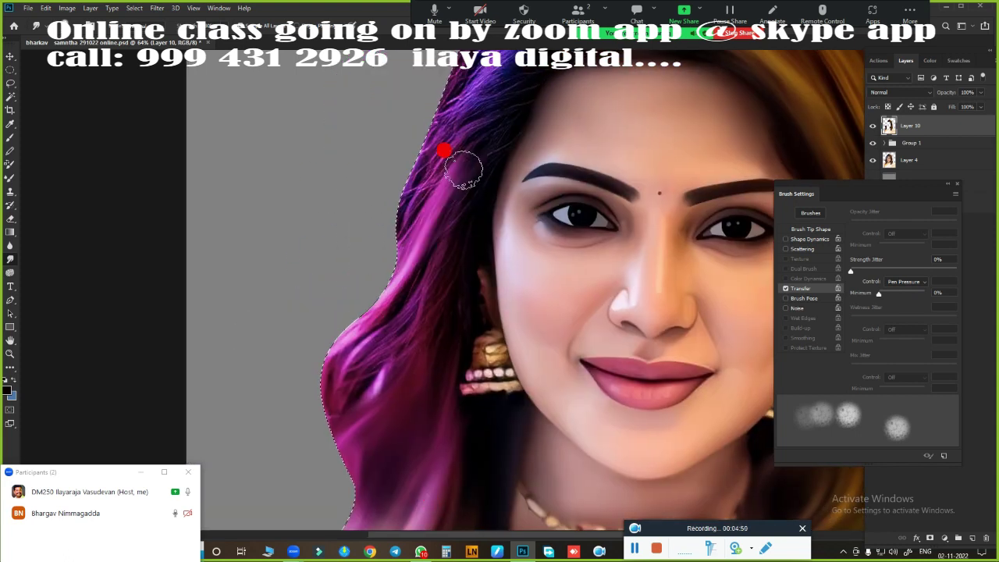
pyautogui.moveTo(444, 149); pyautogui.dragTo(437, 297)
# Blend the upper-left hair edge into smooth purple tones
pyautogui.scroll(2, 393, 386)
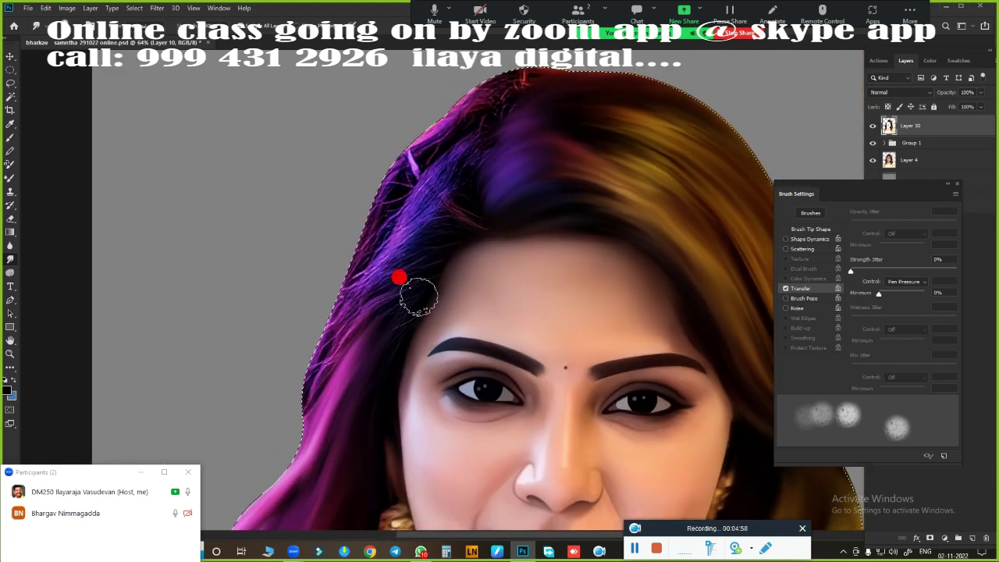
pyautogui.scroll(2, 336, 426)
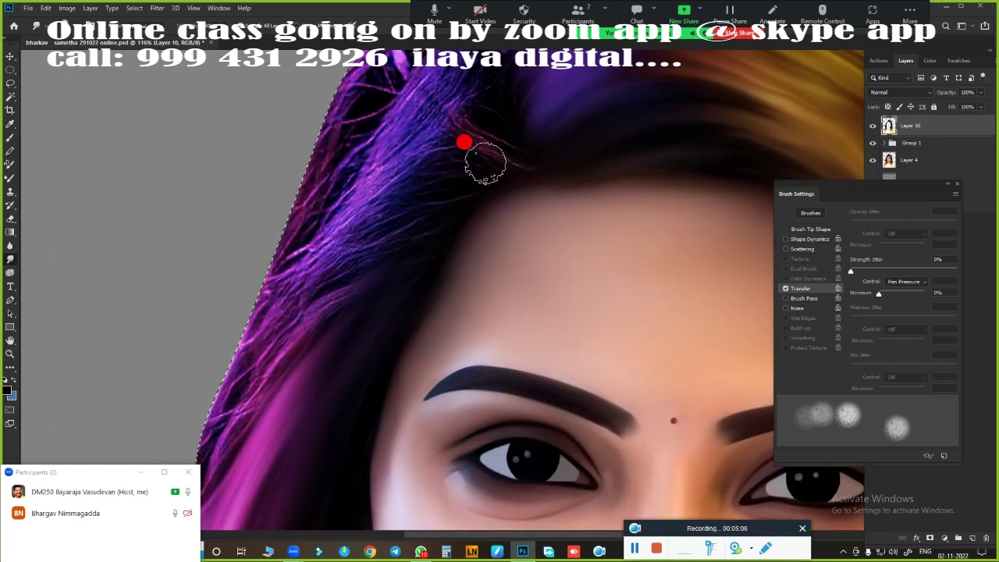
pyautogui.moveTo(463, 142)
pyautogui.mouseDown()
pyautogui.moveTo(416, 169)
pyautogui.moveTo(385, 127)
pyautogui.moveTo(330, 85)
pyautogui.moveTo(252, 295)
pyautogui.moveTo(303, 313)
pyautogui.moveTo(461, 156)
pyautogui.moveTo(471, 179)
pyautogui.moveTo(342, 245)
pyautogui.mouseUp()
pyautogui.scroll(-3, 252, 345)
pyautogui.scroll(3, 555, 164)
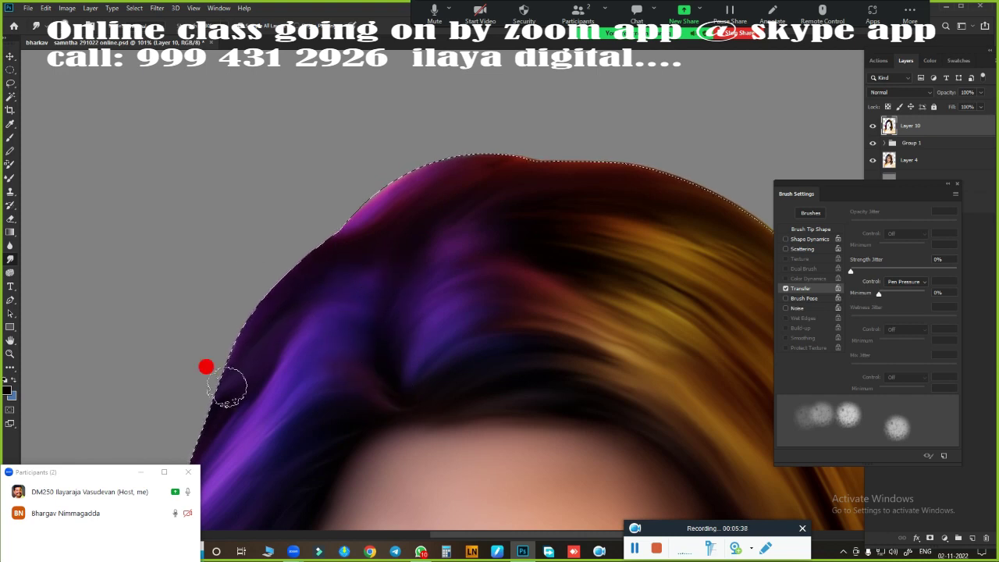
pyautogui.scroll(-3, 229, 383)
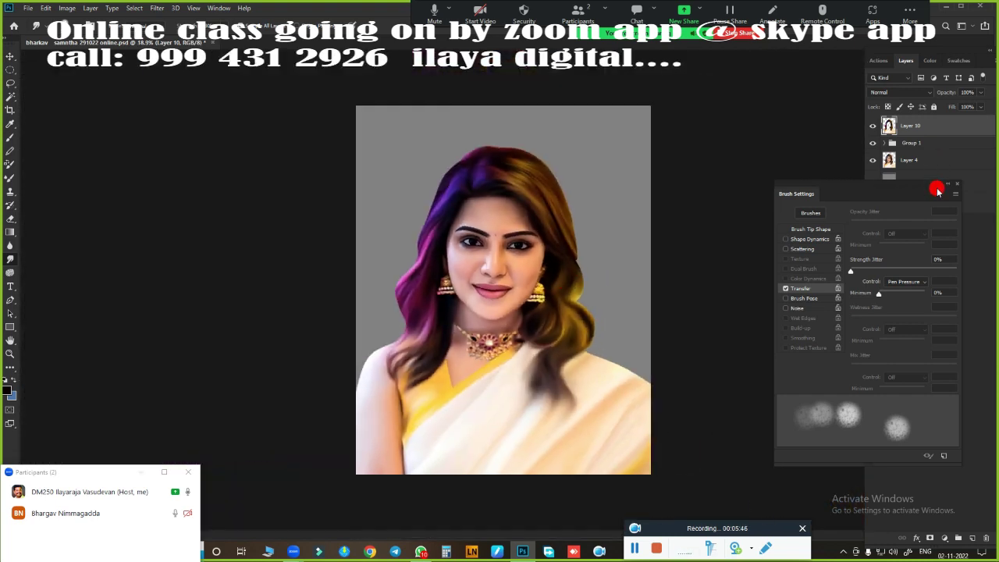
pyautogui.scroll(-2, 607, 296)
# Move Layer 10 into Group 1 and merge a copy of the group into one layer
pyautogui.moveTo(905, 126); pyautogui.dragTo(897, 144)
pyautogui.click(889, 124)
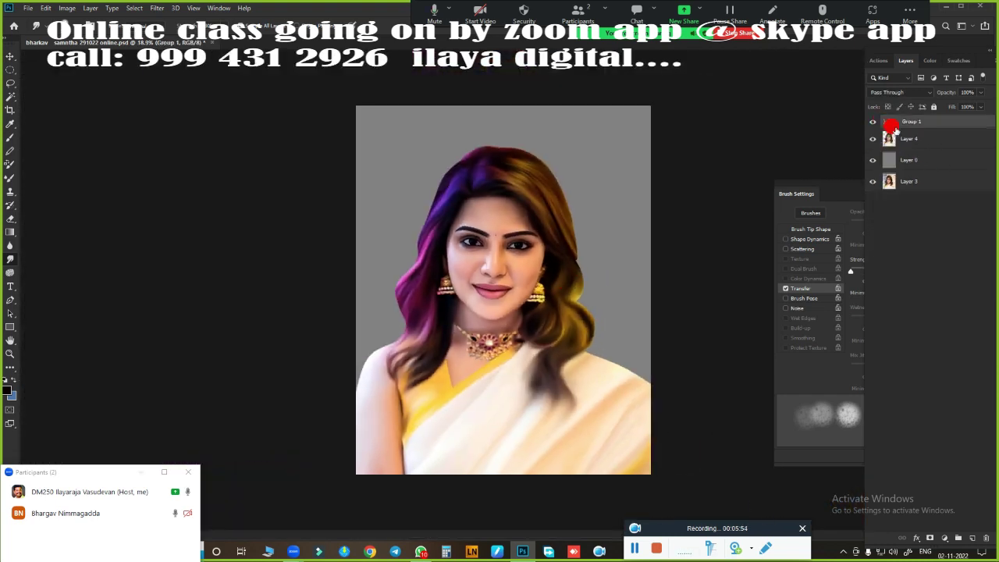
pyautogui.hotkey('ctrl', 'e')
pyautogui.click(873, 126)
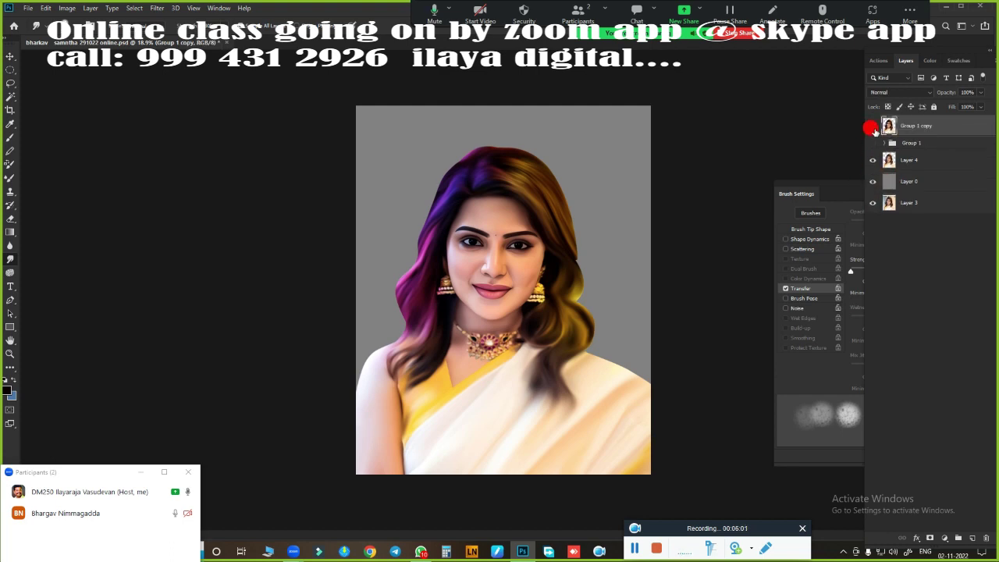
pyautogui.scroll(5, 546, 245)
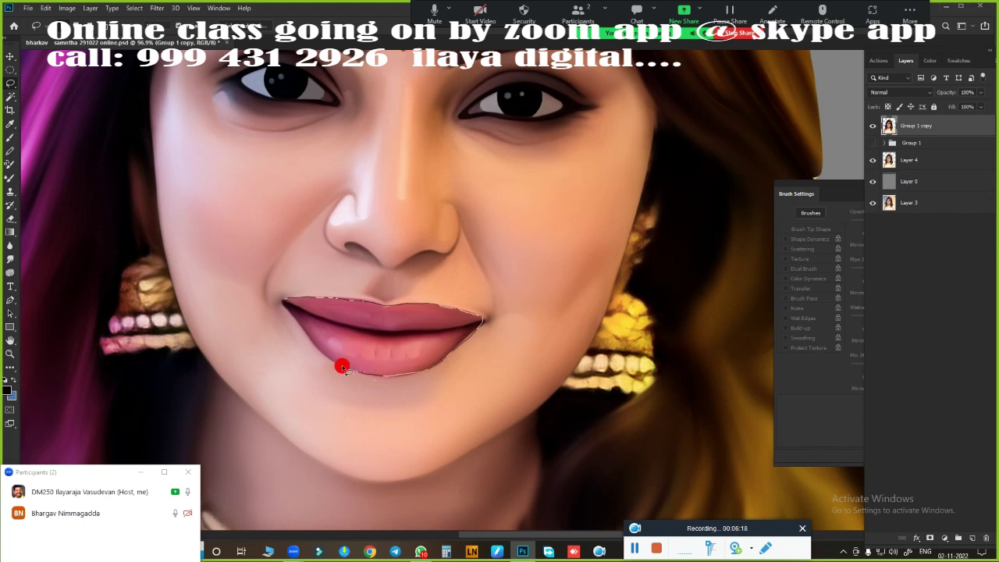
# Feather the lip selection and copy the lips onto a new layer
pyautogui.hotkey('shift', 'F6')
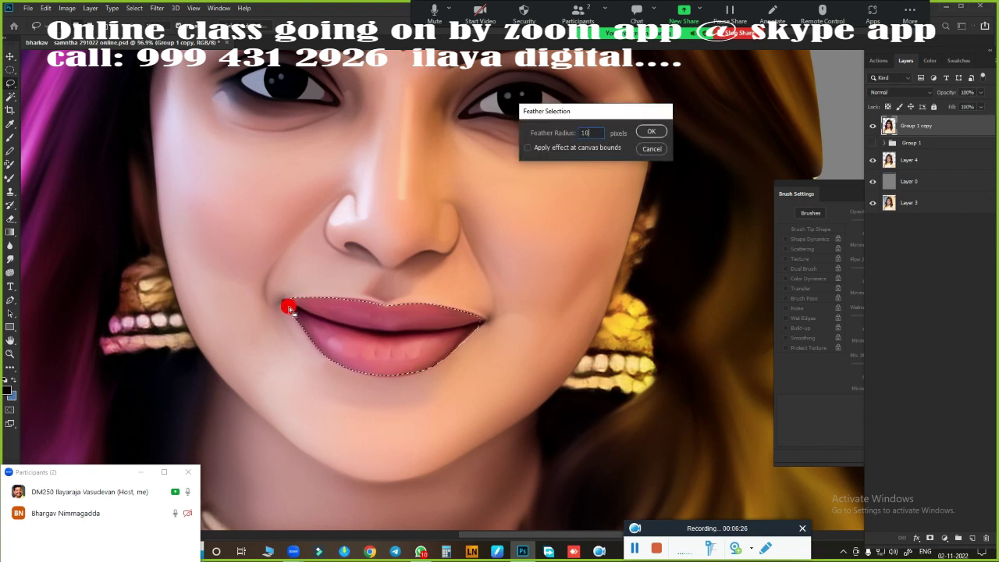
pyautogui.press('Return')
pyautogui.scroll(-3, 597, 294)
pyautogui.hotkey('ctrl', 'shift', 'alt', 'n')
pyautogui.scroll(-2, 597, 294)
pyautogui.scroll(3, 596, 259)
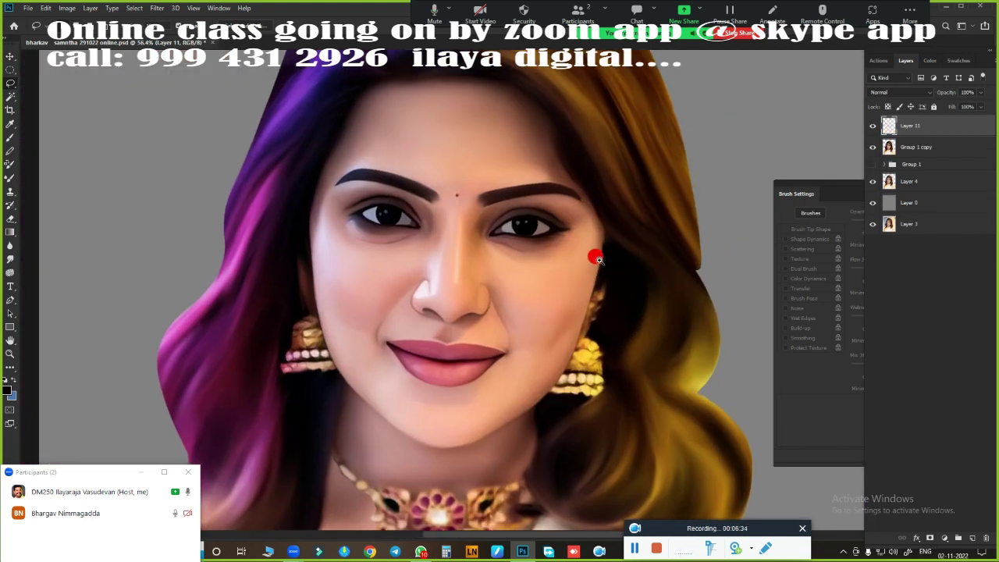
pyautogui.scroll(-1, 595, 259)
pyautogui.scroll(-1, 585, 228)
# Boost the lips' saturation by +43 and merge the lip layer down into Layer 11
pyautogui.hotkey('ctrl', 'm')
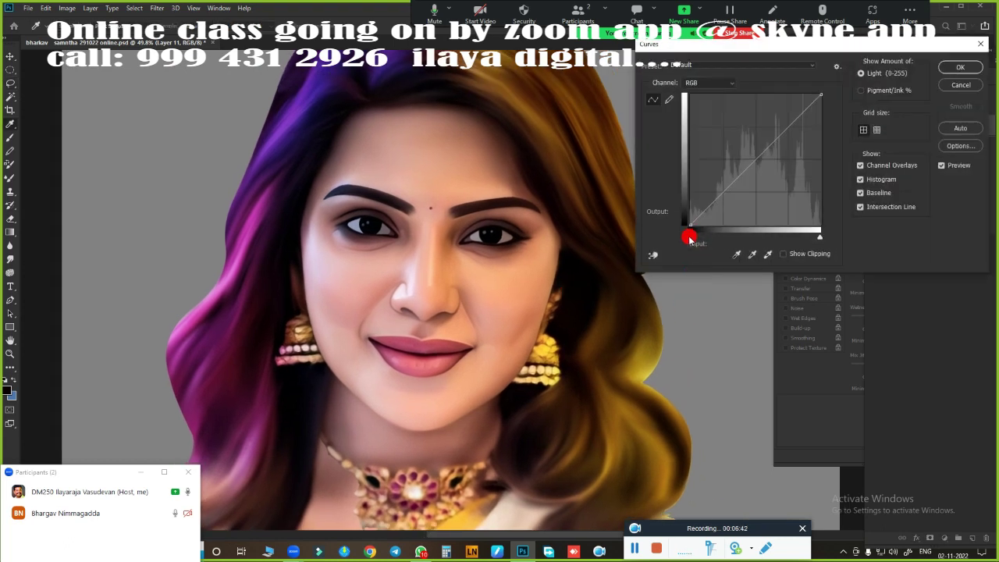
pyautogui.press('Escape')
pyautogui.hotkey('ctrl', 'u')
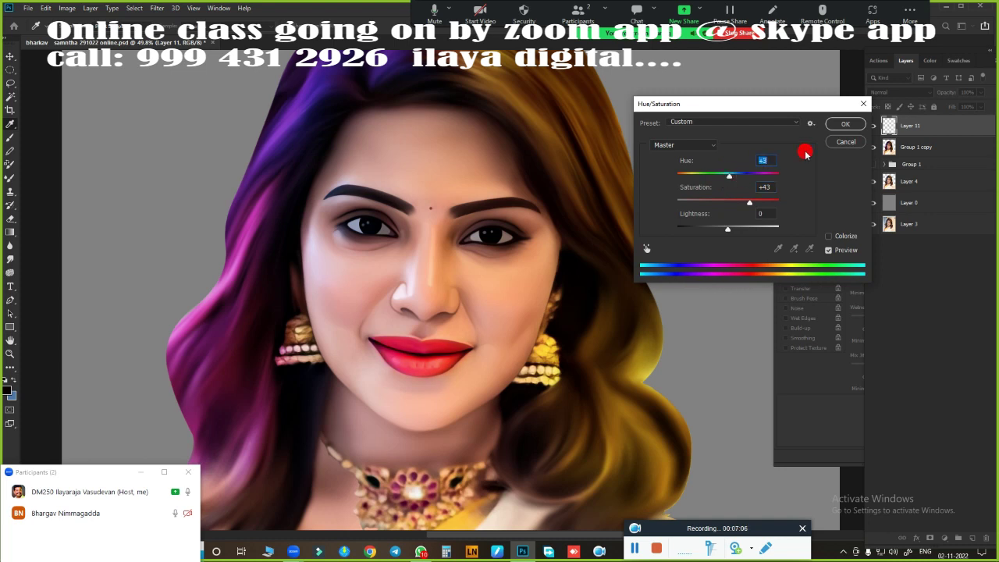
pyautogui.press('Return')
pyautogui.click(872, 126)
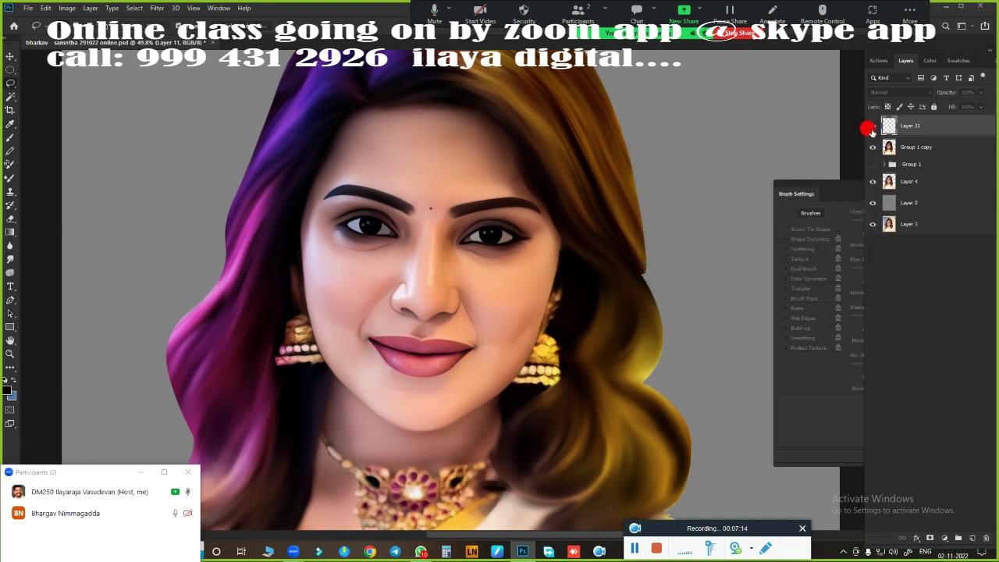
pyautogui.scroll(-2, 637, 296)
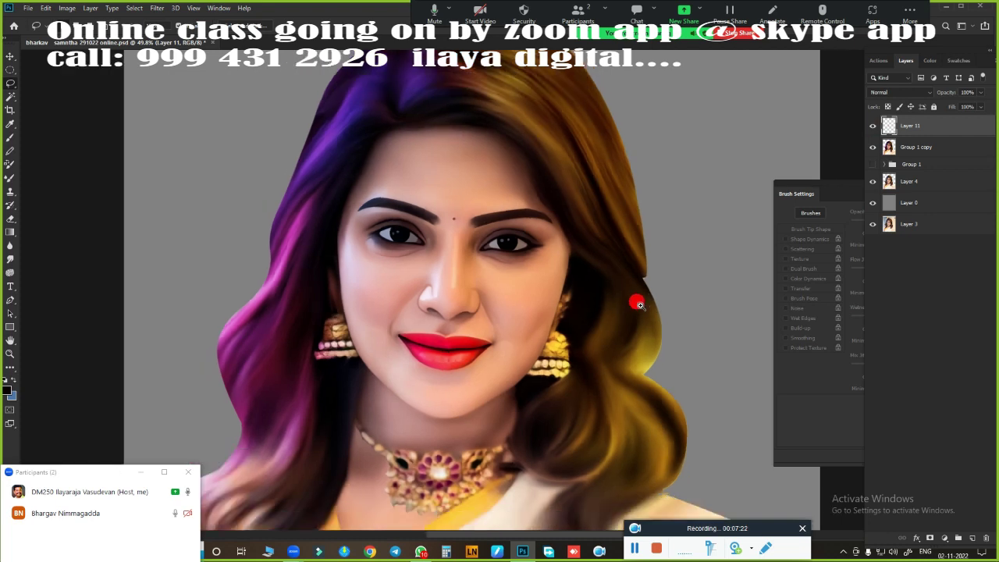
pyautogui.hotkey('ctrl', 'e')
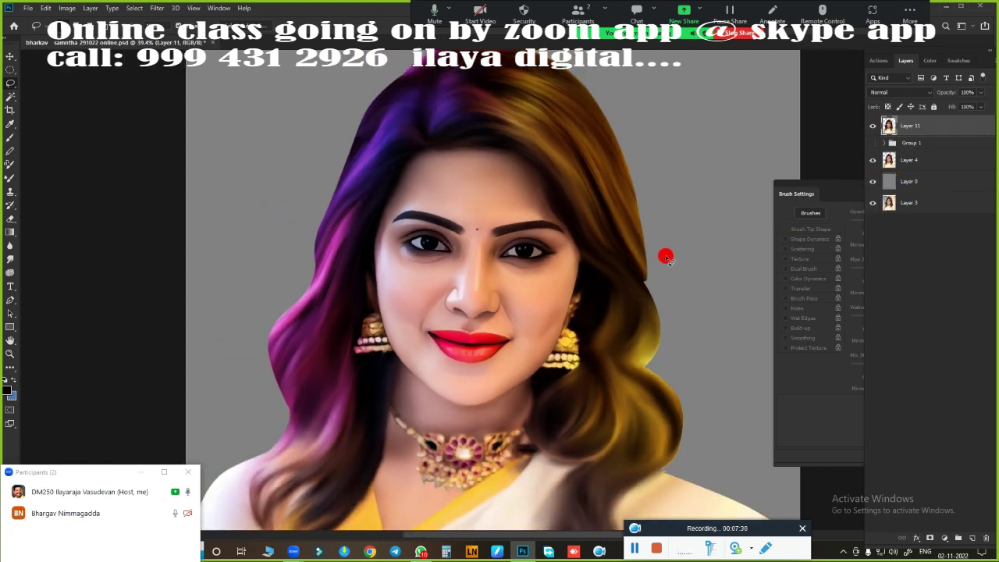
# Feather the face and neck selection and copy it onto new Layer 12
pyautogui.scroll(-1, 665, 258)
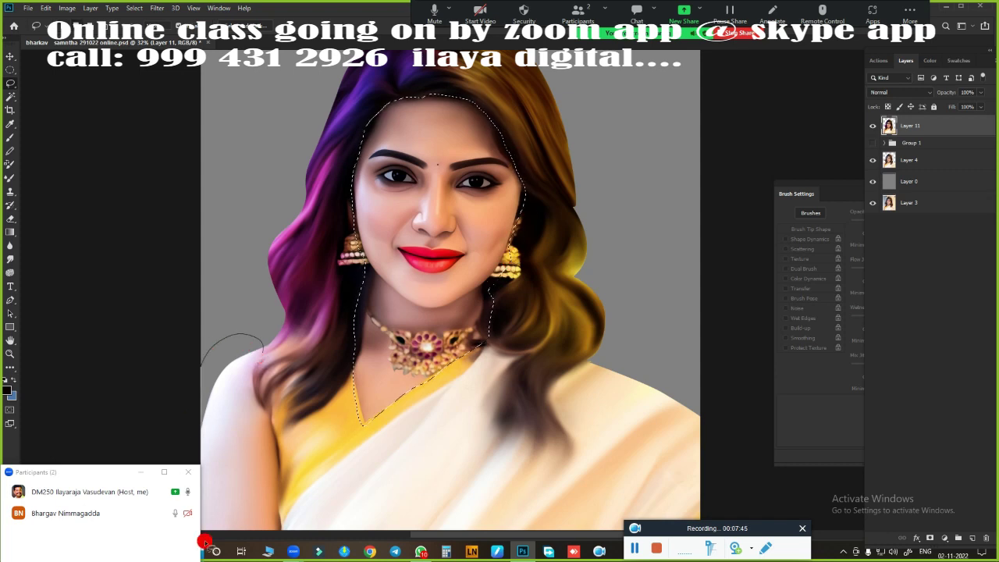
pyautogui.hotkey('shift', 'F6')
pyautogui.press('Return')
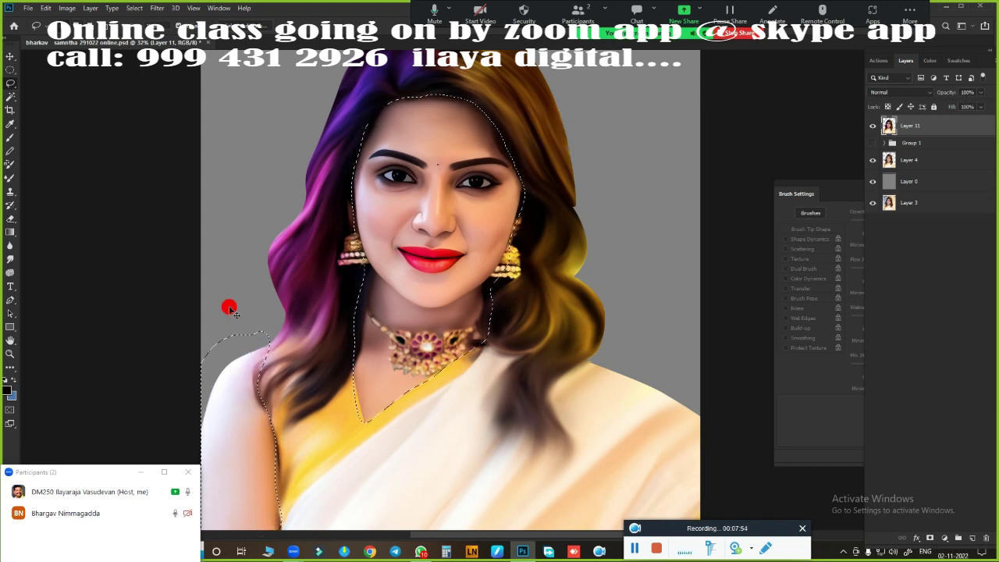
pyautogui.hotkey('ctrl', 'j')
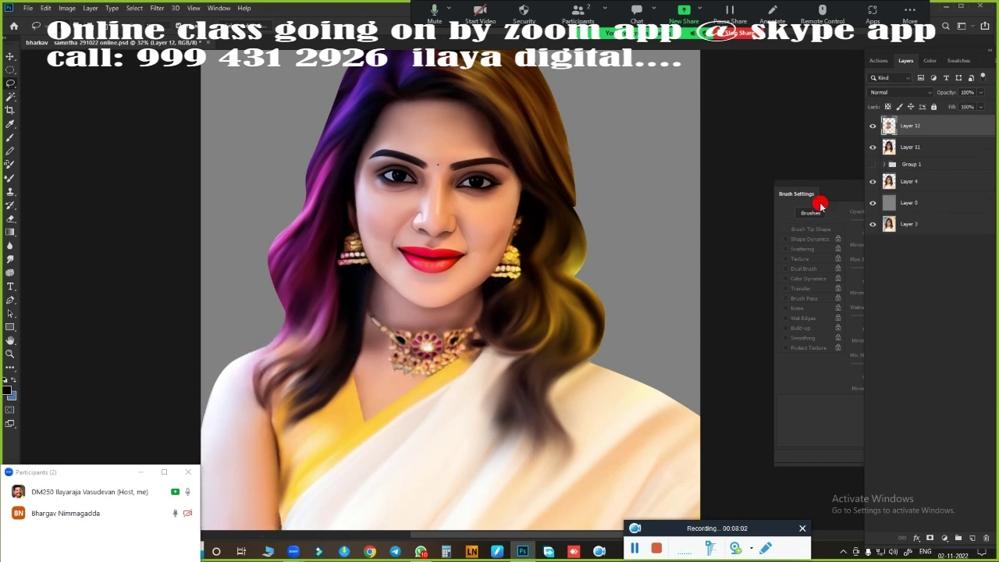
# Raise Layer 12's saturation to +38 in Hue/Saturation
pyautogui.hotkey('ctrl', 'u')
pyautogui.scroll(2, 616, 265)
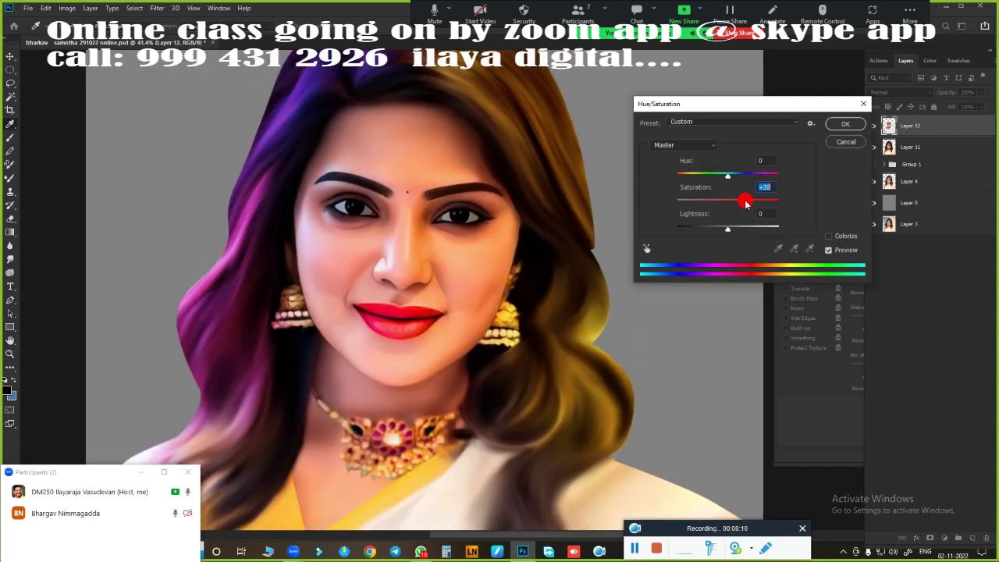
pyautogui.moveTo(745, 203); pyautogui.dragTo(721, 205)
pyautogui.click(843, 126)
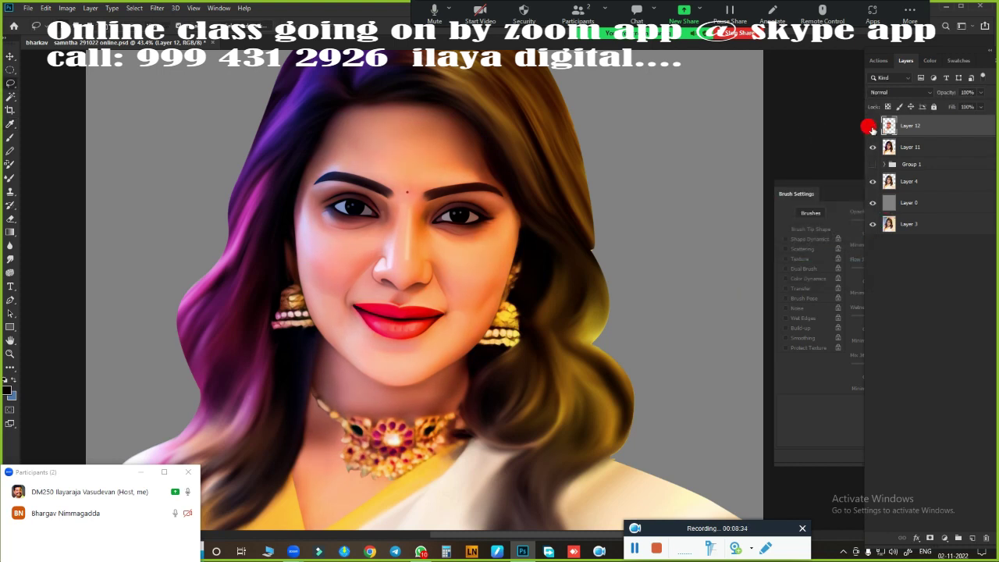
pyautogui.hotkey('ctrl', 'b')
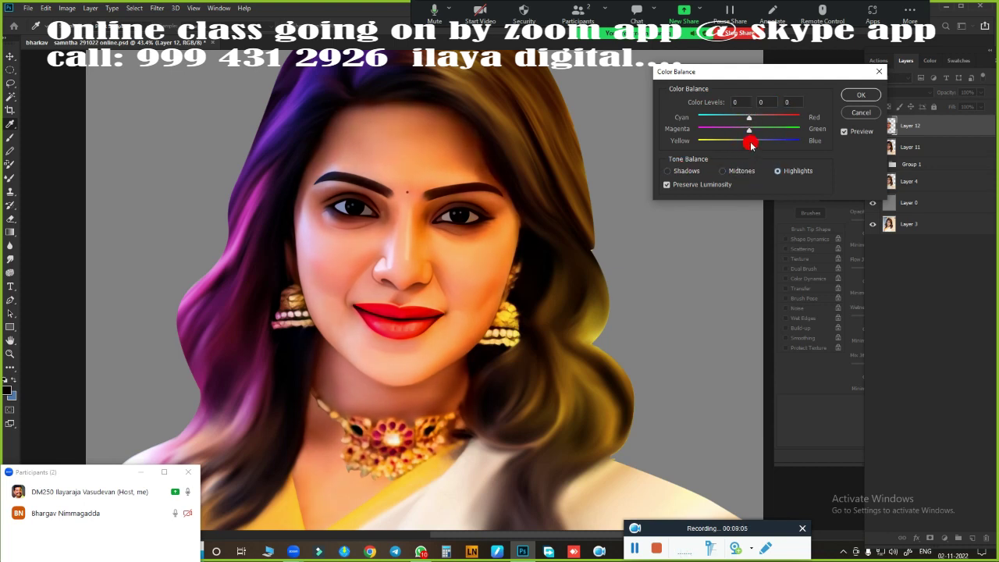
# Dismiss Color Balance and select the highlight tones with Color Range
pyautogui.click(856, 96)
pyautogui.click(157, 8)
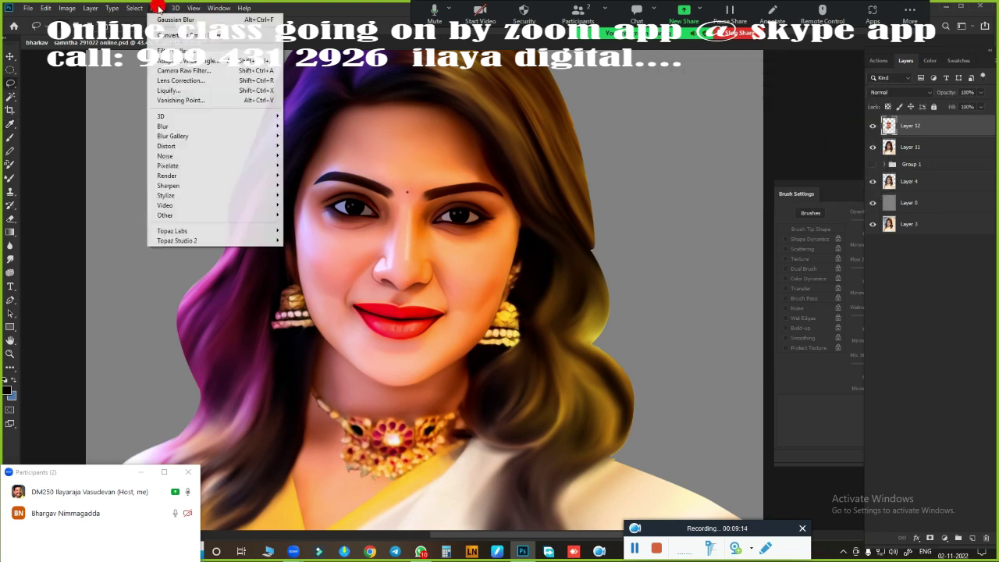
pyautogui.click(156, 117)
pyautogui.click(483, 114)
pyautogui.click(483, 213)
pyautogui.press('Return')
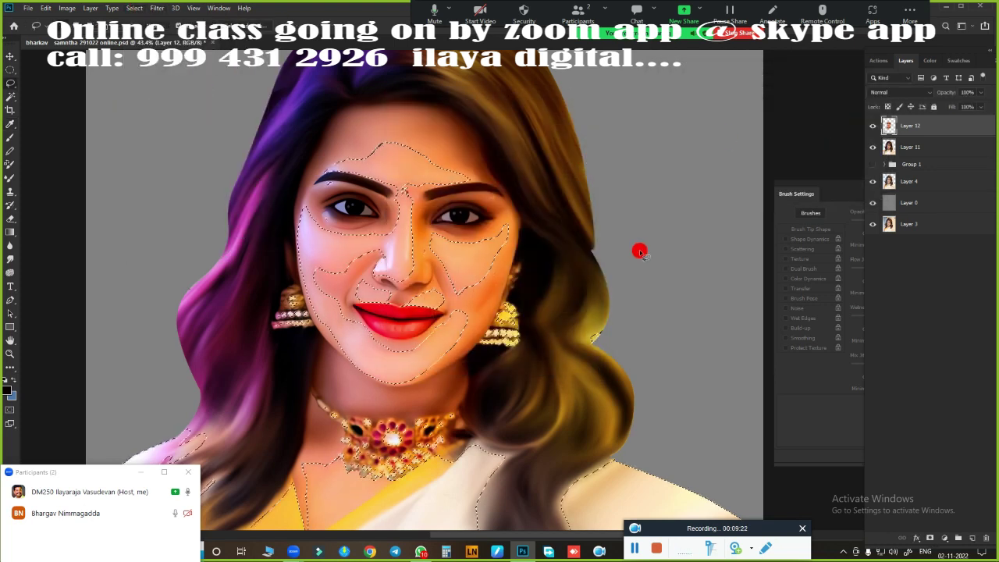
# Shift the highlights slightly toward blue, deselect, and merge the skin layer into Layer 11
pyautogui.hotkey('ctrl', 'b')
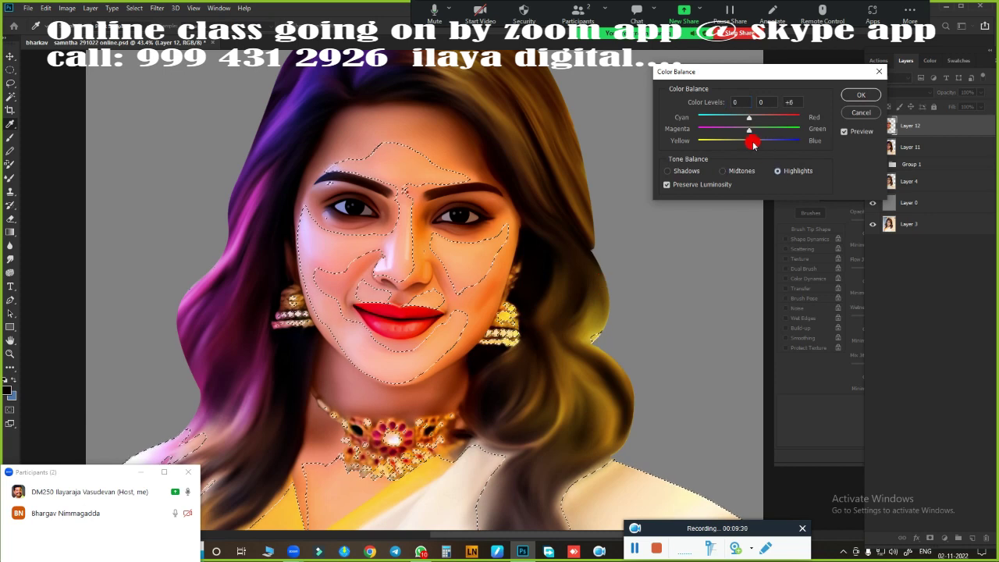
pyautogui.moveTo(748, 142); pyautogui.dragTo(769, 142)
pyautogui.press('Return')
pyautogui.hotkey('ctrl', 'd')
pyautogui.hotkey('ctrl', '0')
pyautogui.hotkey('ctrl', 'e')
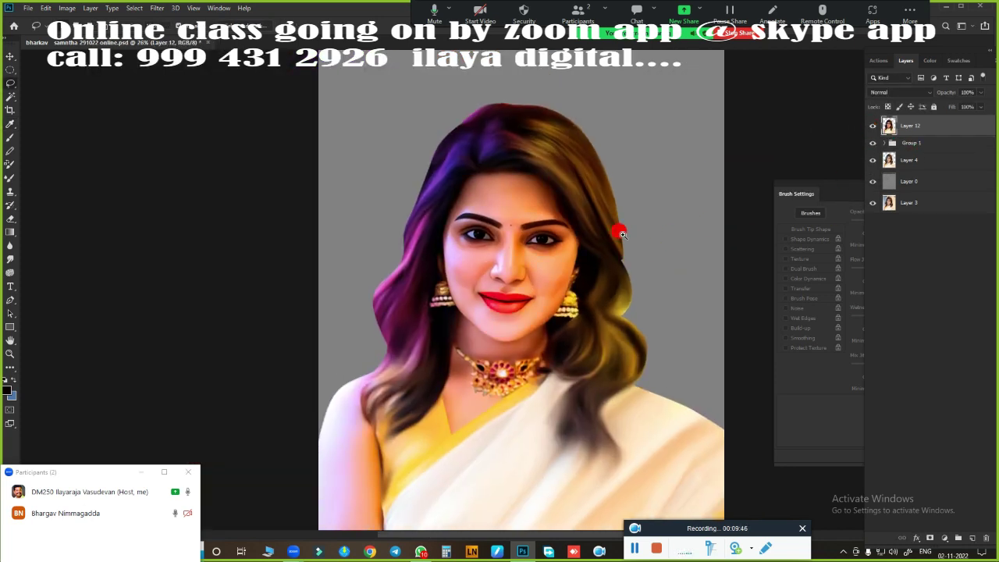
pyautogui.scroll(1, 622, 234)
# In Curves, pull in the RGB black and white input points and set the Blue white point to 224
pyautogui.hotkey('ctrl', 'm')
pyautogui.moveTo(693, 238); pyautogui.dragTo(695, 241)
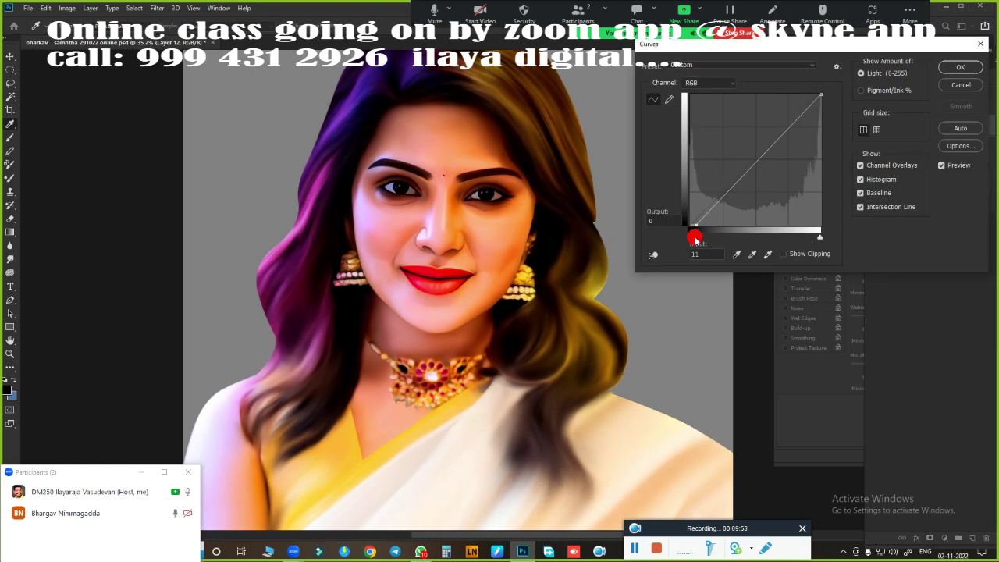
pyautogui.moveTo(819, 235); pyautogui.dragTo(816, 237)
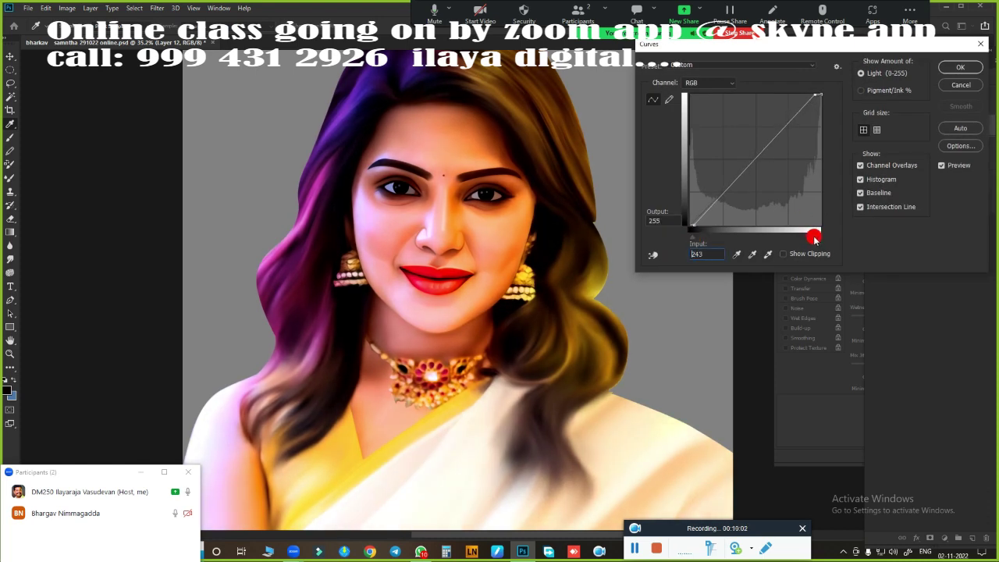
pyautogui.click(706, 82)
pyautogui.click(694, 123)
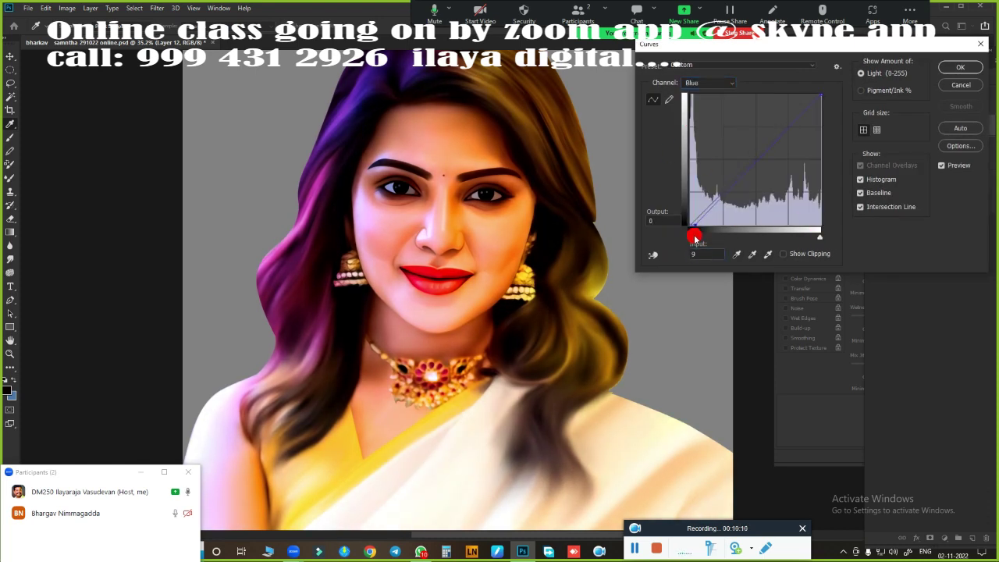
pyautogui.moveTo(694, 237)
pyautogui.mouseDown()
pyautogui.moveTo(784, 235)
pyautogui.moveTo(689, 240)
pyautogui.mouseUp()
# Apply the Curves change, compare Layer 12 before and after, and add new Layer 13
pyautogui.click(950, 68)
pyautogui.click(872, 126)
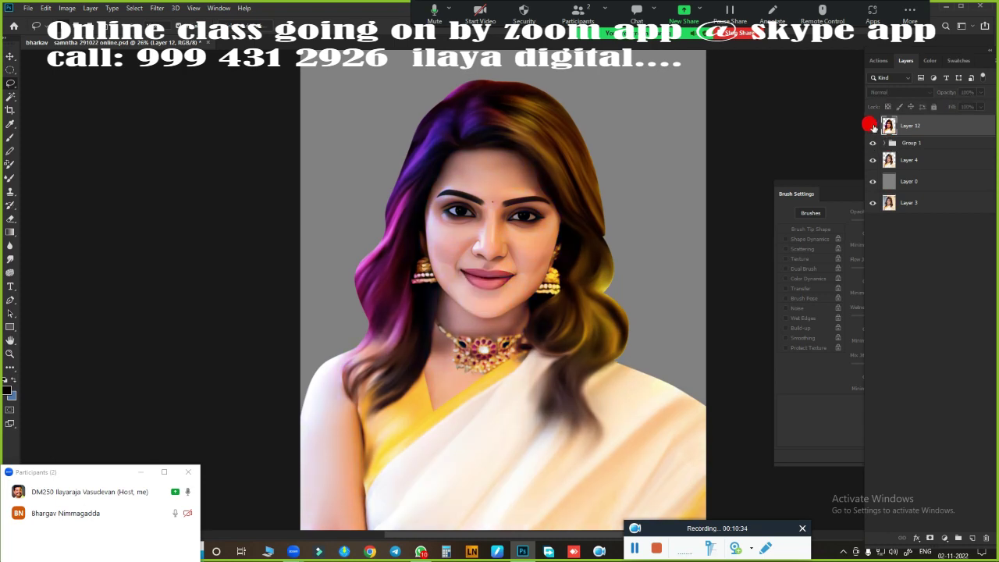
pyautogui.click(872, 126)
pyautogui.click(971, 538)
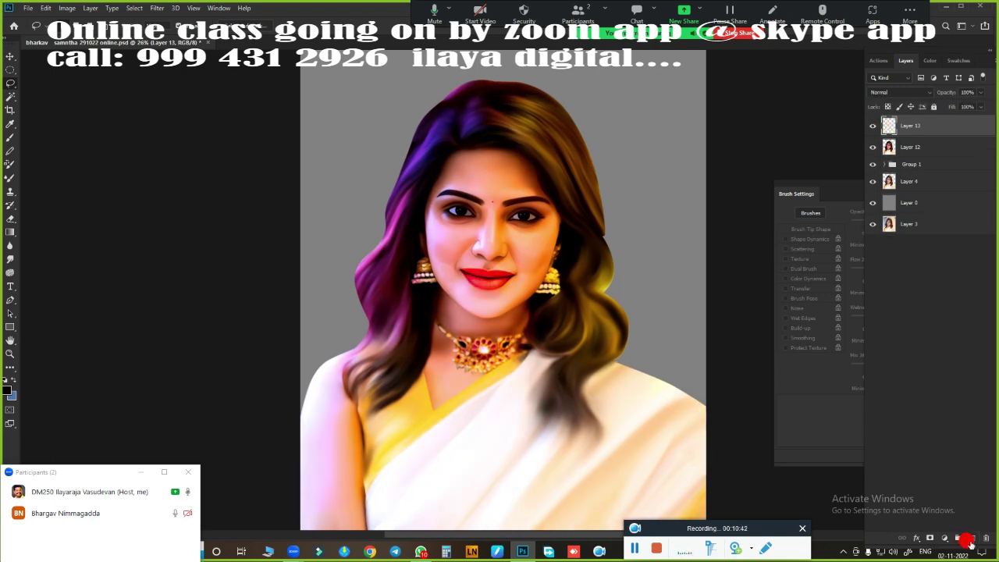
pyautogui.scroll(3, 539, 308)
pyautogui.scroll(2, 457, 386)
pyautogui.scroll(2, 453, 318)
# Switch to the Brush tool with a hair-strand brush preset
pyautogui.hotkey('ctrl', 'alt', 'i')
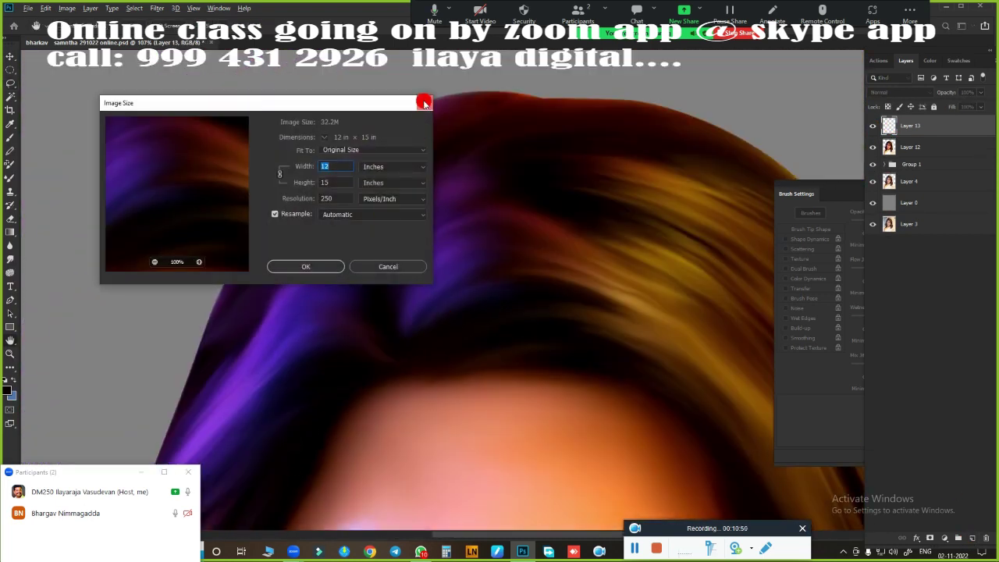
pyautogui.press('Escape')
pyautogui.scroll(2, 446, 208)
pyautogui.press('b')
pyautogui.rightClick(364, 274)
pyautogui.doubleClick(647, 479)
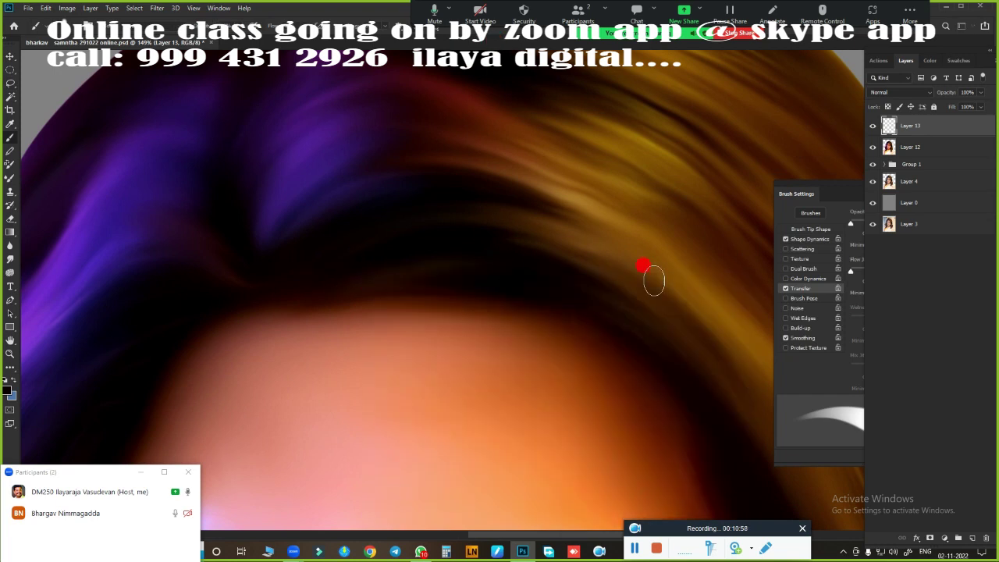
pyautogui.scroll(-3, 130, 372)
# Set the foreground painting colour to a light lavender
pyautogui.click(9, 385)
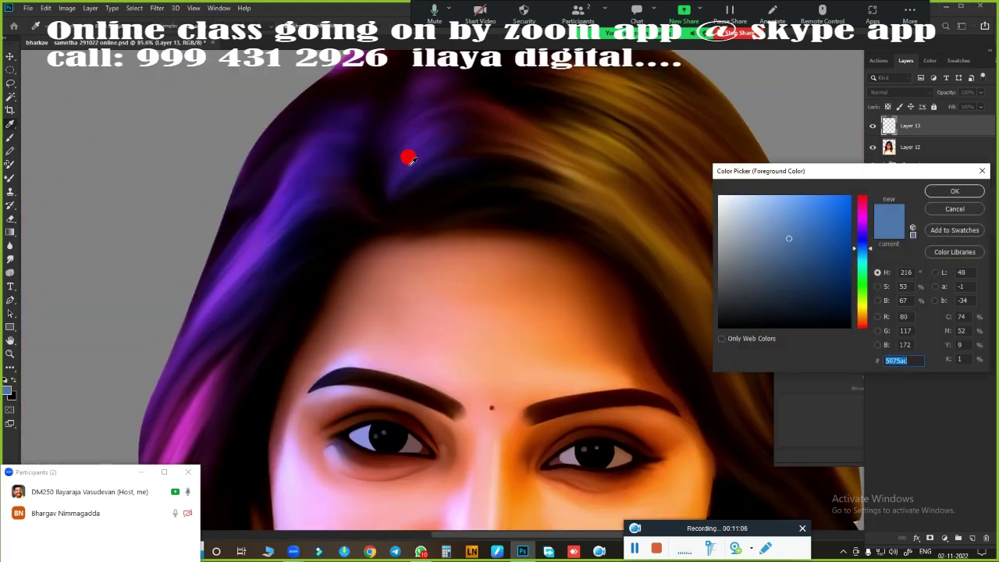
pyautogui.scroll(1, 409, 156)
pyautogui.click(410, 199)
pyautogui.click(647, 216)
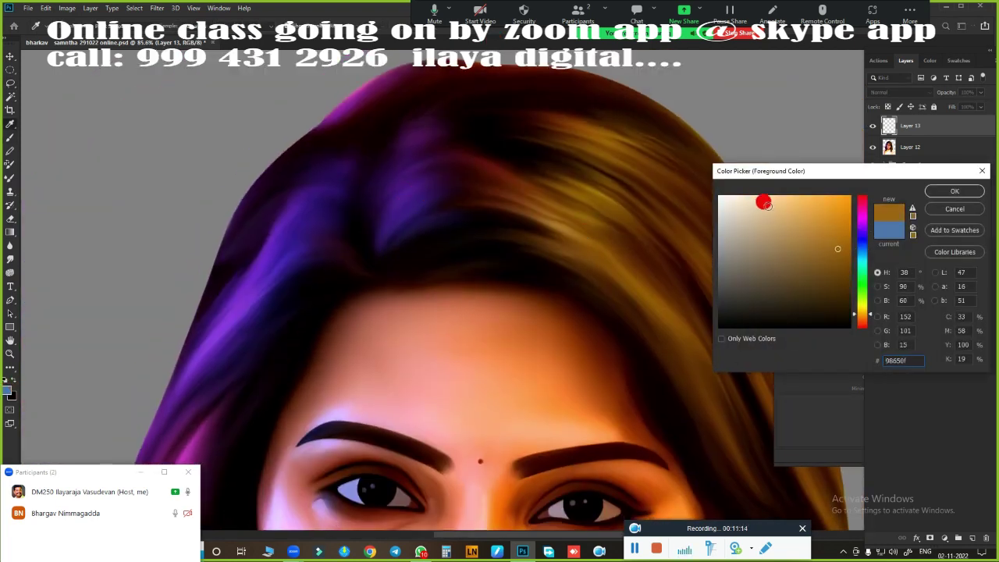
pyautogui.click(342, 103)
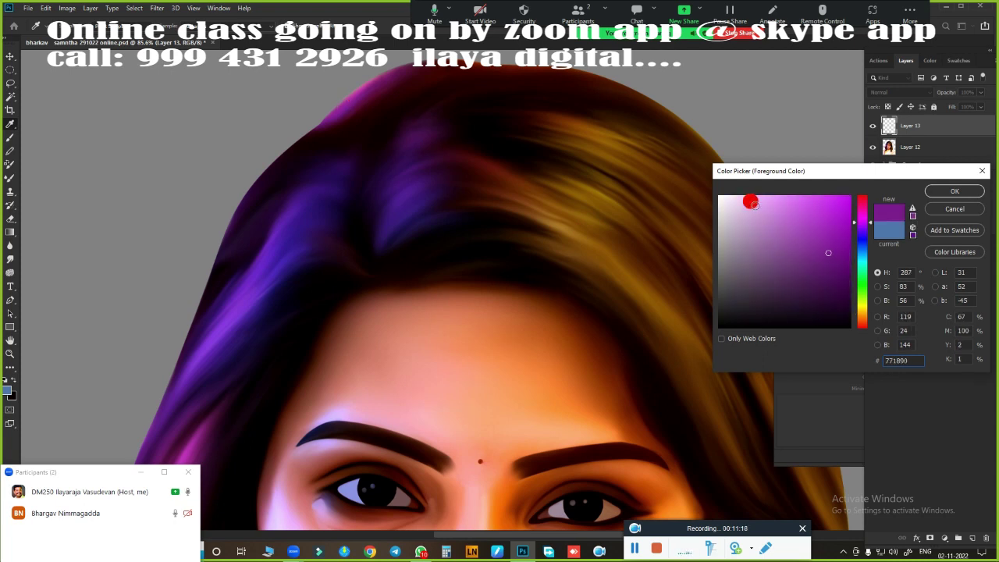
pyautogui.click(400, 203)
pyautogui.press('Return')
pyautogui.scroll(3, 533, 298)
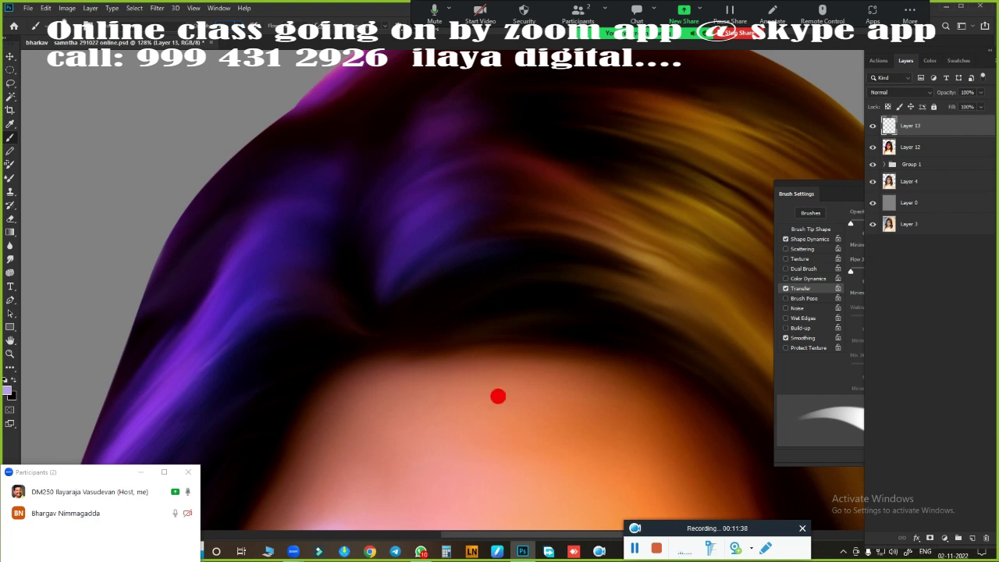
# Paint light lavender strands upward and across the dark hair on Layer 13
pyautogui.scroll(1, 392, 350)
pyautogui.scroll(1, 451, 370)
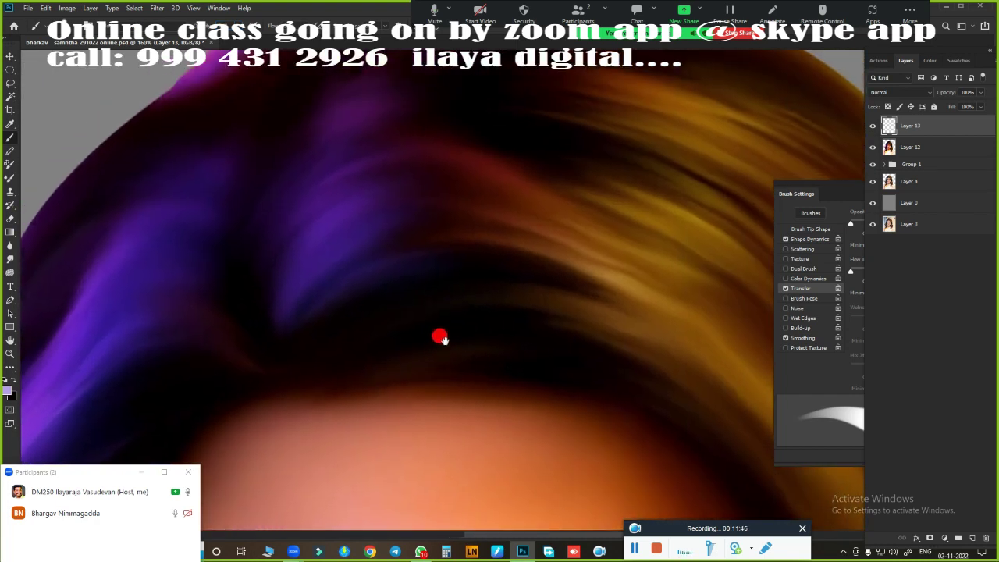
pyautogui.moveTo(299, 363)
pyautogui.mouseDown()
pyautogui.moveTo(439, 167)
pyautogui.moveTo(524, 98)
pyautogui.mouseUp()
pyautogui.scroll(5, 248, 248)
pyautogui.moveTo(308, 222); pyautogui.dragTo(437, 168)
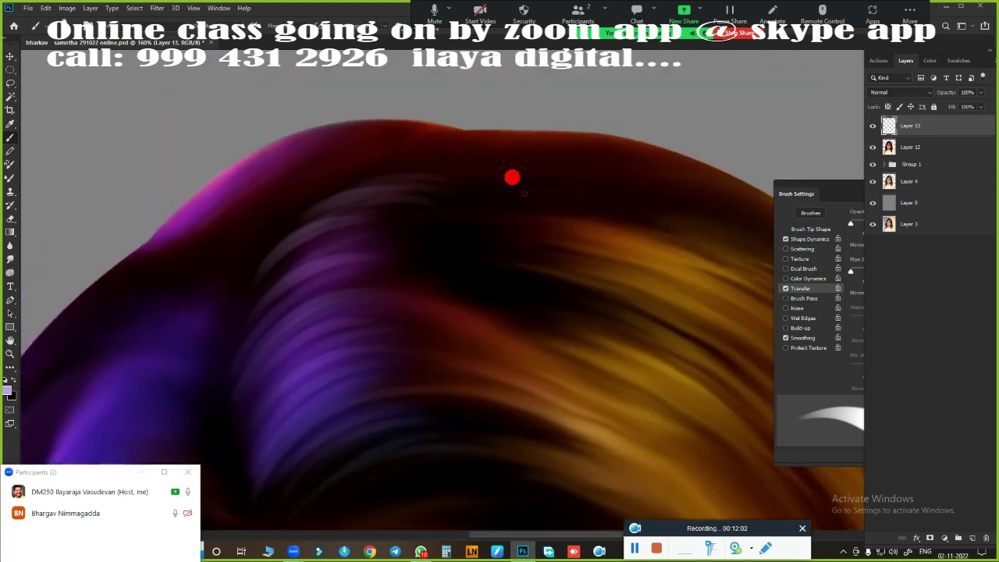
pyautogui.scroll(-5, 471, 131)
pyautogui.moveTo(439, 251); pyautogui.dragTo(451, 247)
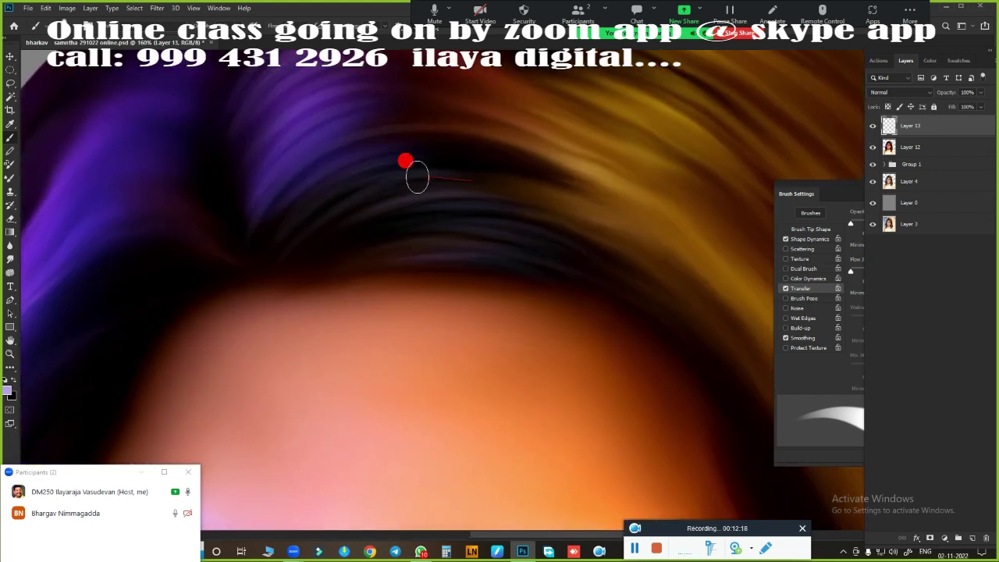
# Brush light strands onto the purple hair at the top of the head
pyautogui.scroll(-5, 508, 234)
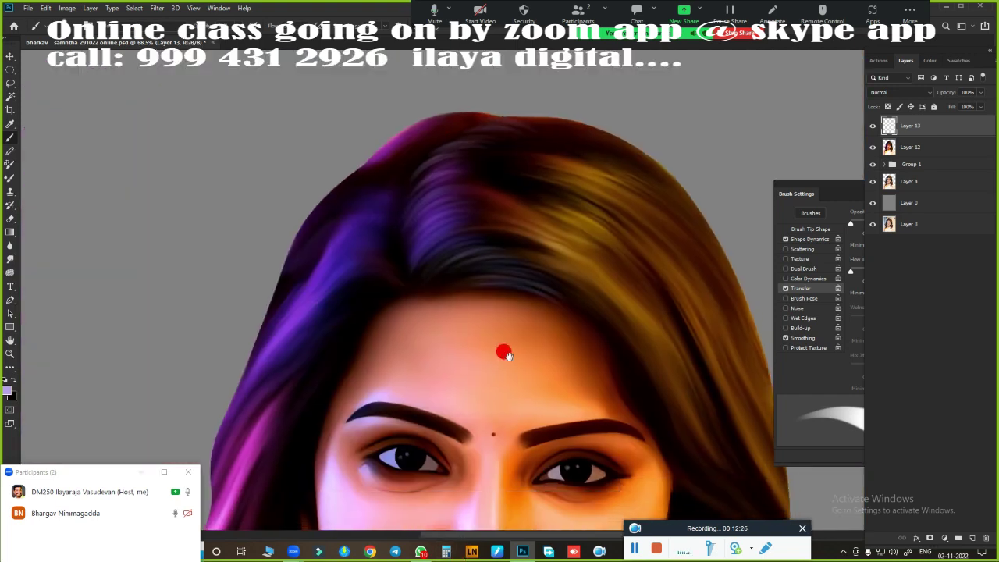
pyautogui.scroll(5, 433, 285)
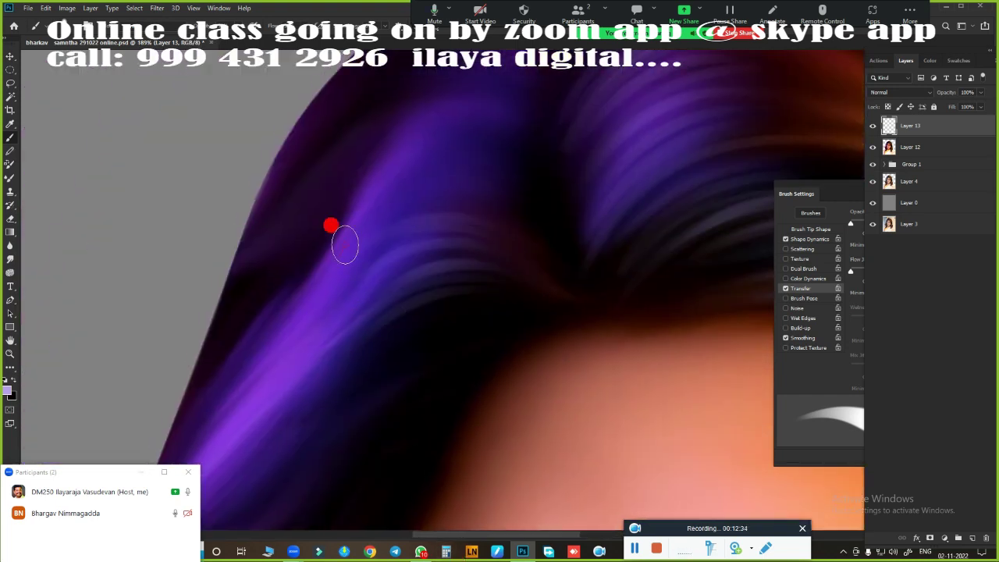
pyautogui.moveTo(345, 241); pyautogui.dragTo(444, 200)
pyautogui.scroll(3, 372, 312)
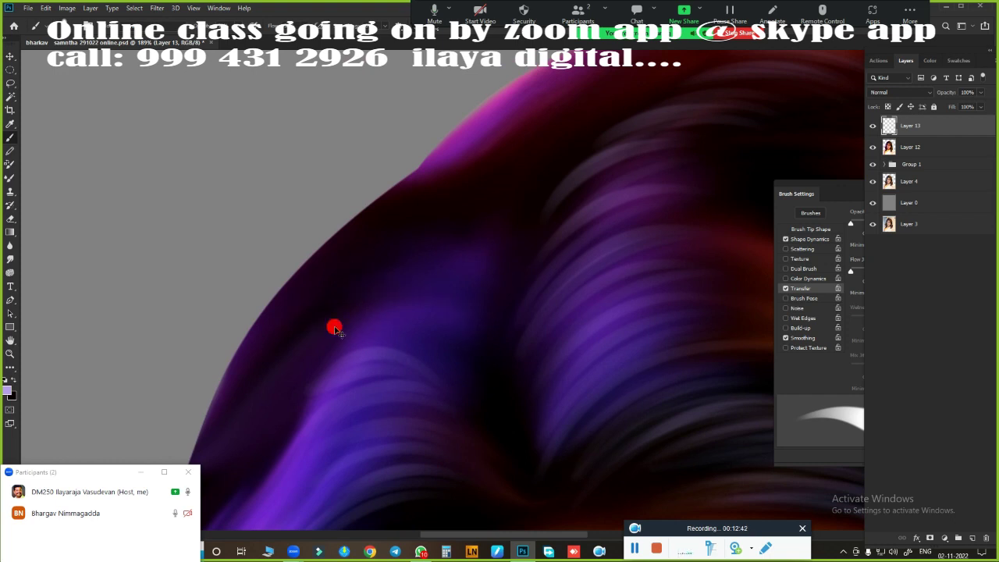
pyautogui.moveTo(334, 328)
pyautogui.mouseDown()
pyautogui.moveTo(335, 265)
pyautogui.moveTo(483, 219)
pyautogui.mouseUp()
# Lower Shape Dynamics Minimum Diameter to 15% and paint a pink highlight along the hair edge
pyautogui.click(809, 238)
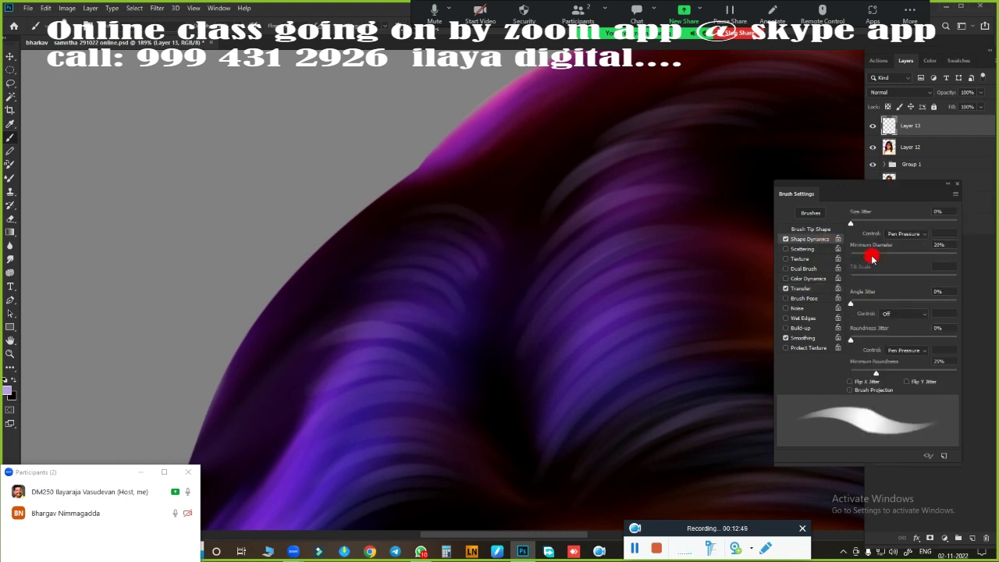
pyautogui.scroll(2, 484, 361)
pyautogui.scroll(2, 490, 350)
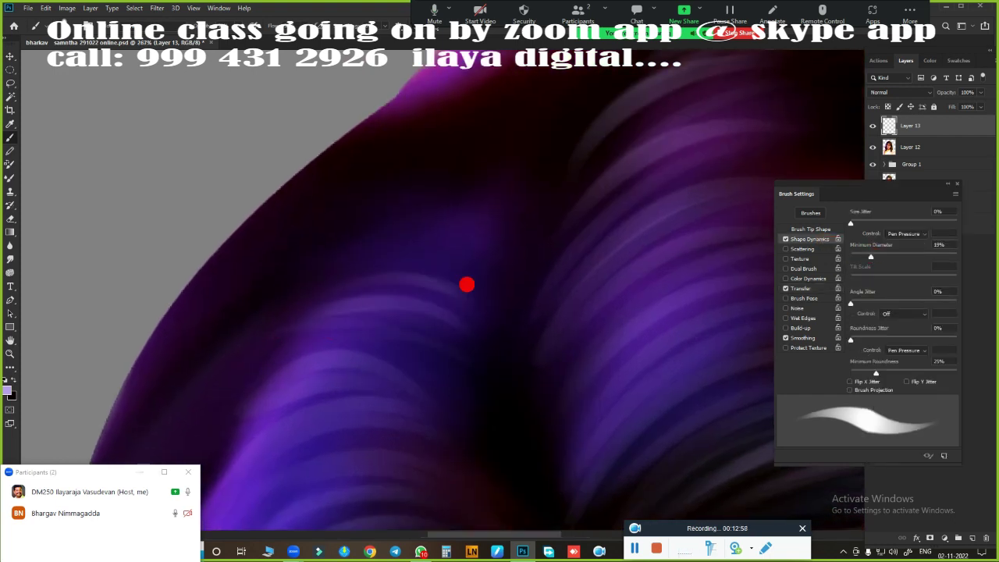
pyautogui.scroll(3, 398, 164)
pyautogui.moveTo(386, 270); pyautogui.dragTo(714, 86)
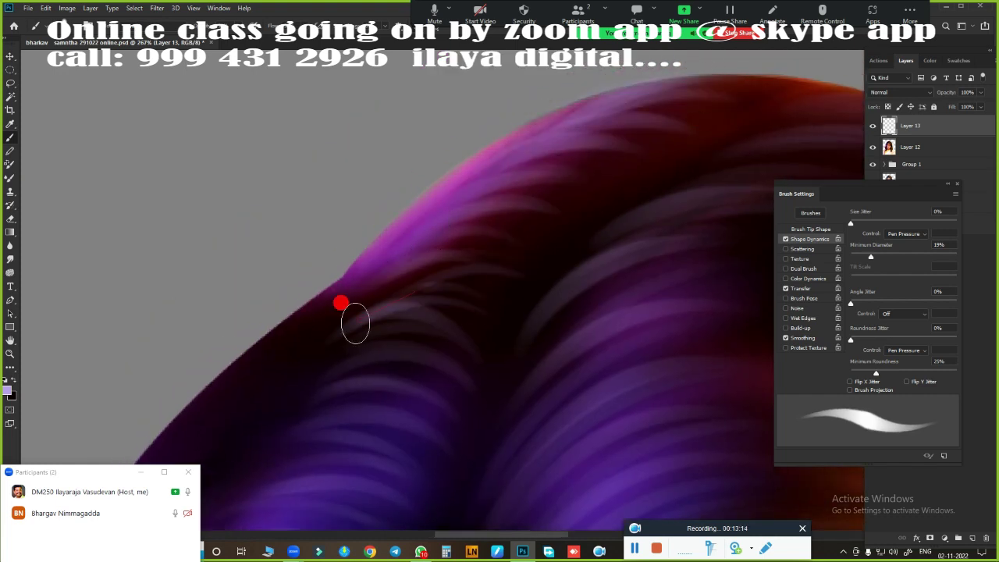
pyautogui.scroll(-8, 374, 234)
pyautogui.press('r')
pyautogui.moveTo(458, 417); pyautogui.dragTo(256, 223)
# Sample magenta from the hair and paint light pink strands along the upper and left hair edges
pyautogui.scroll(3, 367, 249)
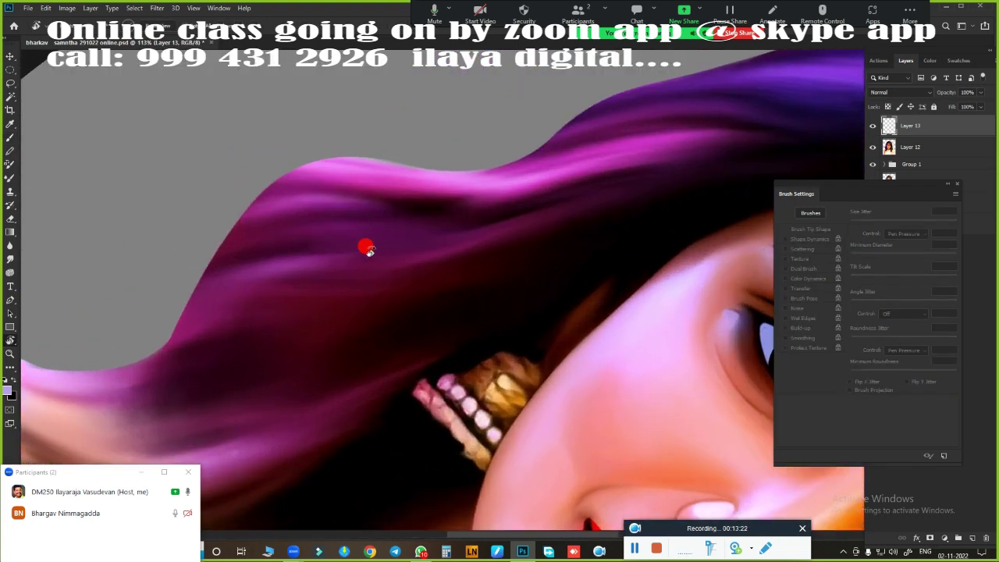
pyautogui.click(8, 389)
pyautogui.click(323, 172)
pyautogui.press('Return')
pyautogui.scroll(1, 292, 272)
pyautogui.moveTo(216, 231); pyautogui.dragTo(374, 148)
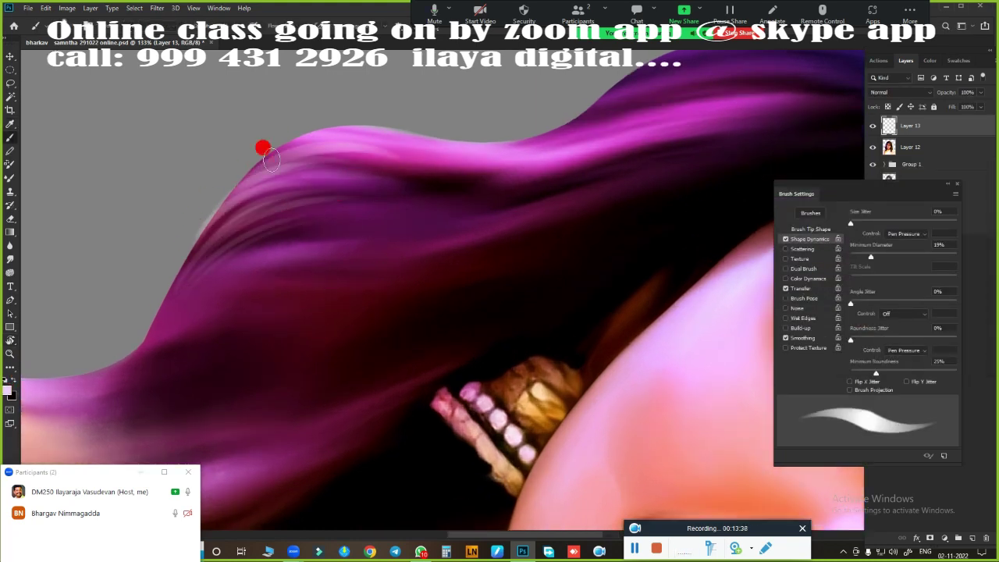
pyautogui.moveTo(263, 148); pyautogui.dragTo(422, 117)
pyautogui.moveTo(148, 343); pyautogui.dragTo(312, 262)
pyautogui.moveTo(163, 281); pyautogui.dragTo(304, 176)
pyautogui.moveTo(268, 331); pyautogui.dragTo(230, 250)
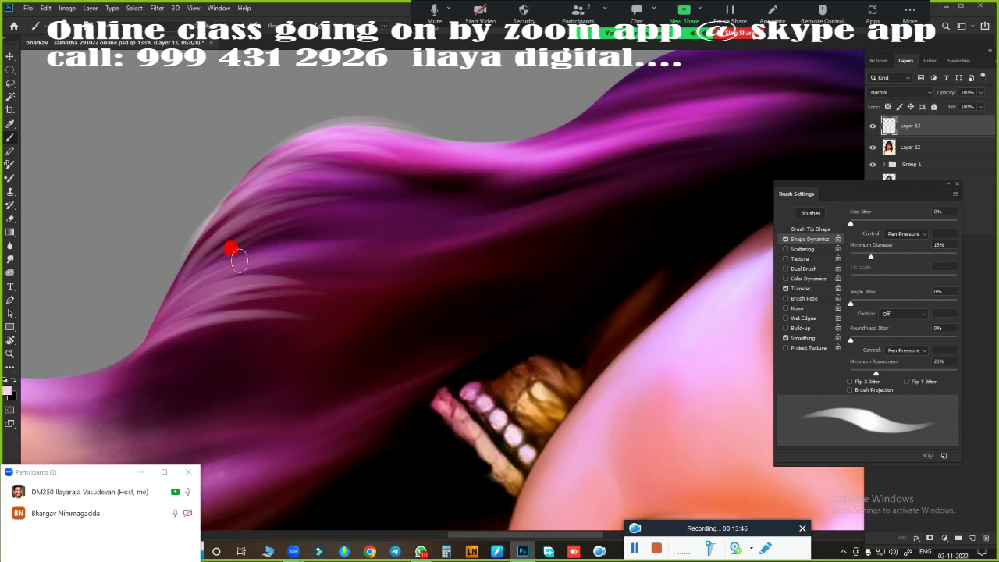
# Add short light pink strands on the upper hair
pyautogui.scroll(2, 433, 240)
pyautogui.scroll(2, 397, 299)
pyautogui.moveTo(304, 285)
pyautogui.mouseDown()
pyautogui.moveTo(422, 238)
pyautogui.moveTo(579, 203)
pyautogui.moveTo(294, 281)
pyautogui.mouseUp()
pyautogui.moveTo(404, 324); pyautogui.dragTo(382, 281)
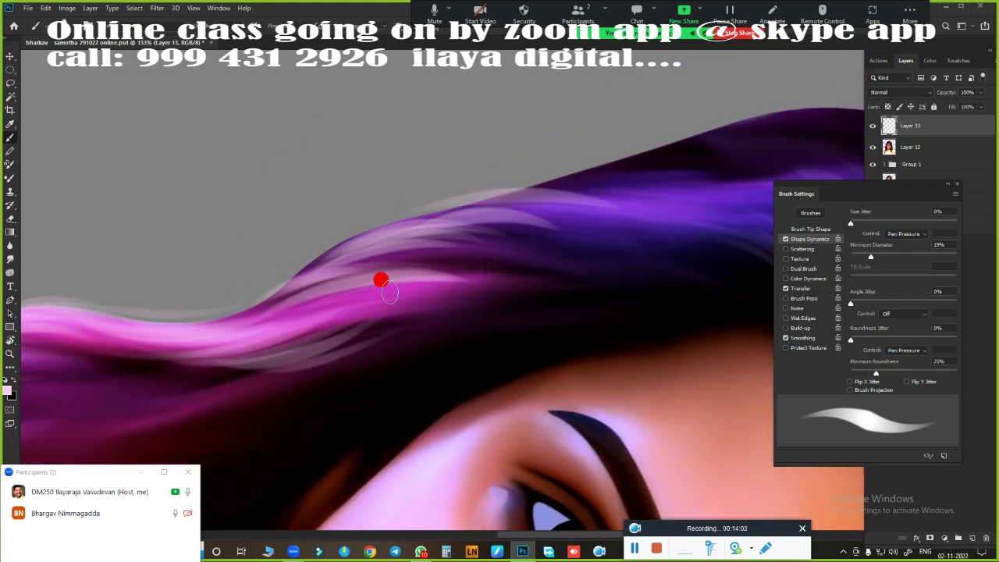
pyautogui.scroll(-3, 455, 299)
pyautogui.scroll(2, 466, 263)
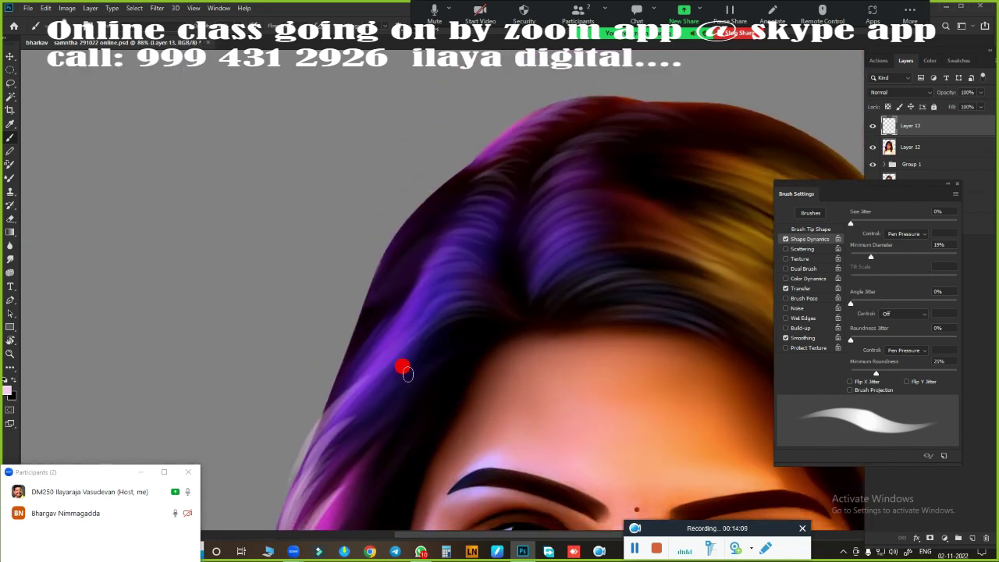
# Pick a new light colour and paint faint strands along the top hair edge
pyautogui.click(7, 390)
pyautogui.scroll(3, 411, 380)
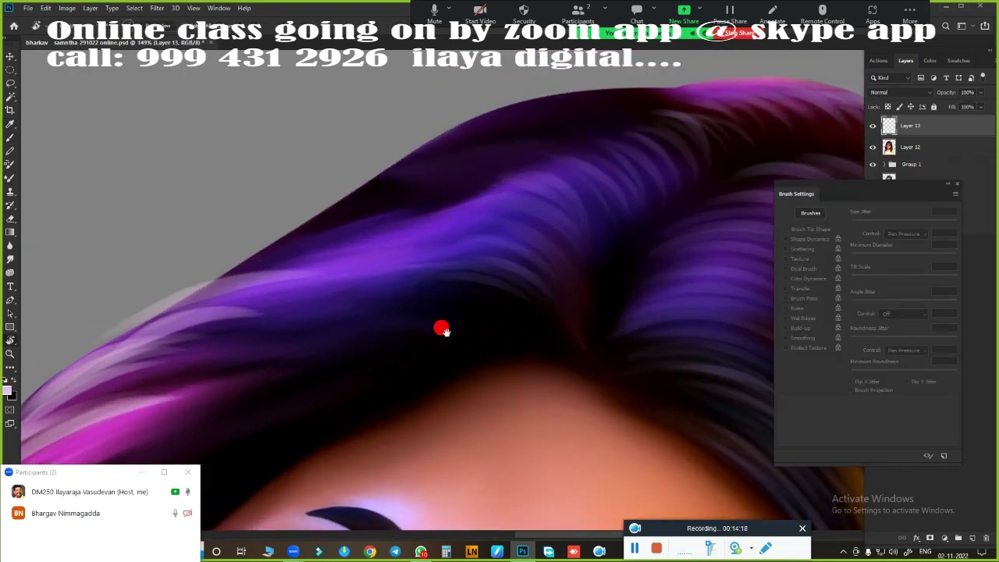
pyautogui.moveTo(241, 263)
pyautogui.mouseDown()
pyautogui.moveTo(358, 226)
pyautogui.moveTo(455, 156)
pyautogui.mouseUp()
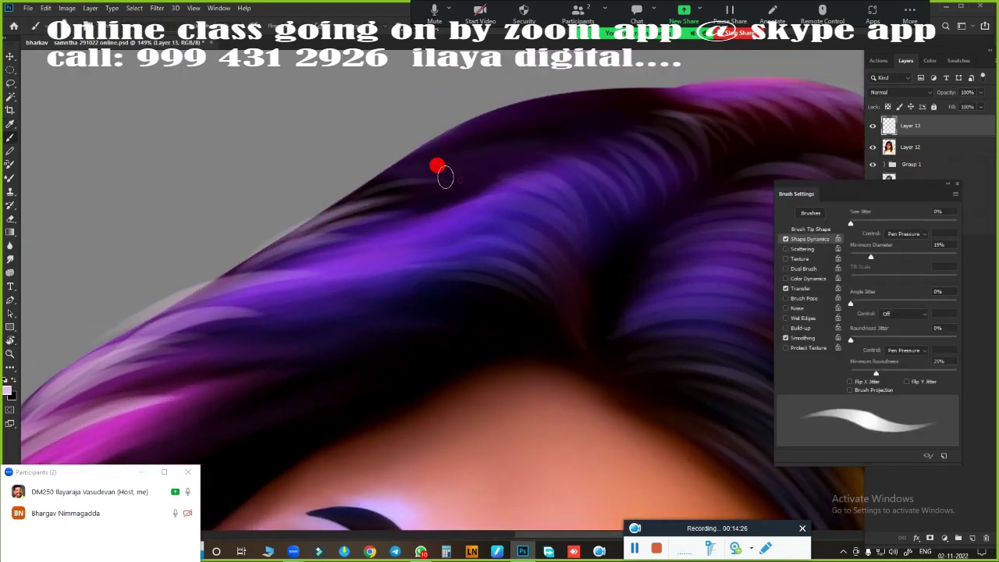
pyautogui.moveTo(354, 198); pyautogui.dragTo(531, 117)
pyautogui.moveTo(361, 172)
pyautogui.mouseDown()
pyautogui.moveTo(448, 123)
pyautogui.moveTo(642, 87)
pyautogui.moveTo(629, 81)
pyautogui.mouseUp()
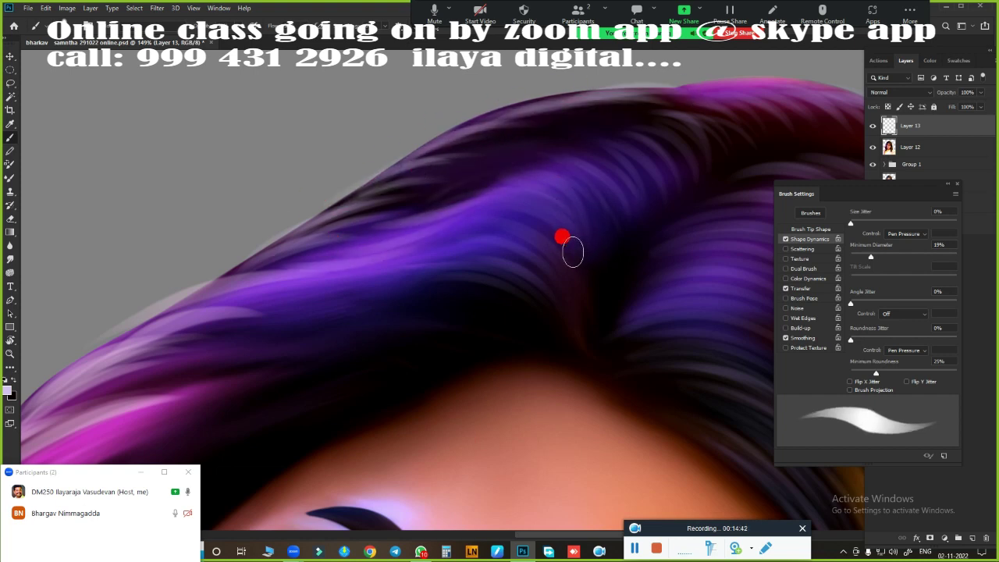
pyautogui.scroll(2, 354, 217)
pyautogui.moveTo(501, 185); pyautogui.dragTo(523, 170)
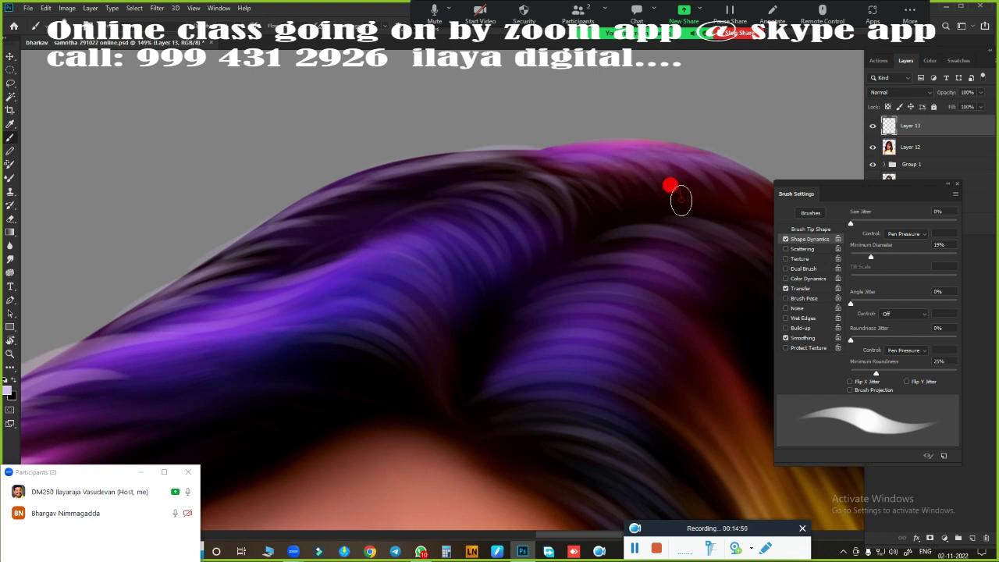
pyautogui.scroll(-5, 537, 106)
pyautogui.scroll(-1, 390, 288)
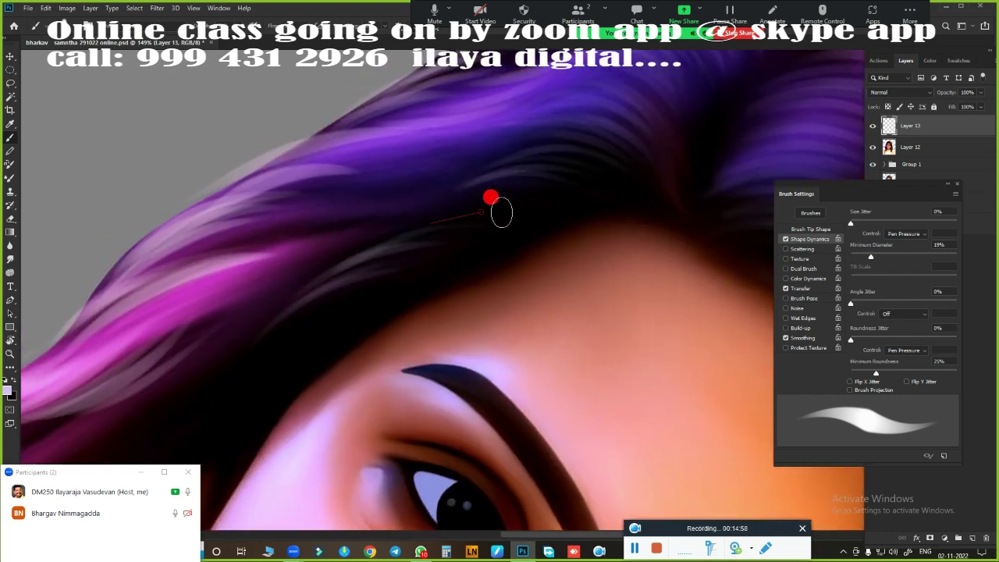
pyautogui.scroll(-5, 333, 344)
pyautogui.scroll(-2, 366, 250)
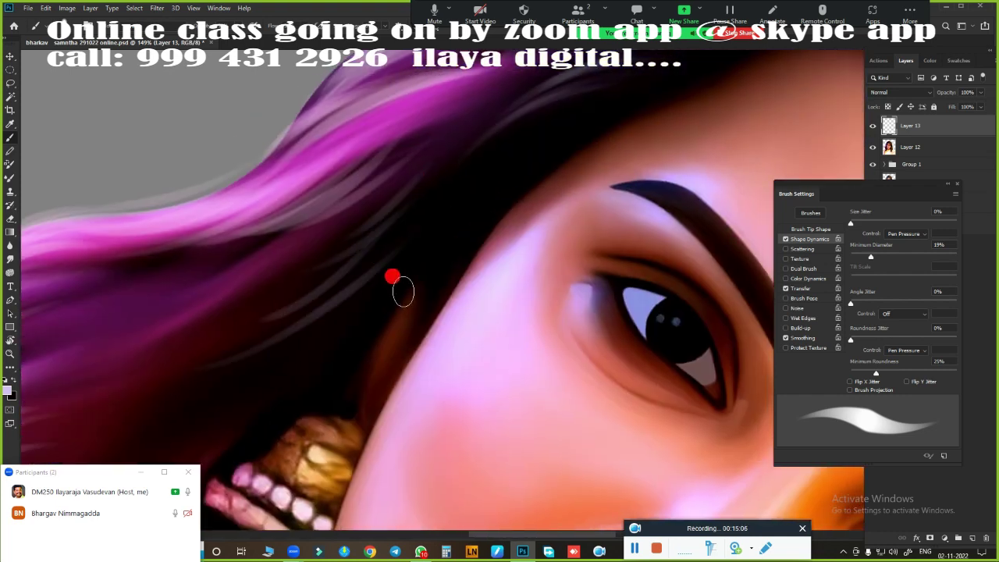
pyautogui.scroll(-3, 393, 277)
pyautogui.hscroll(5, 390, 289)
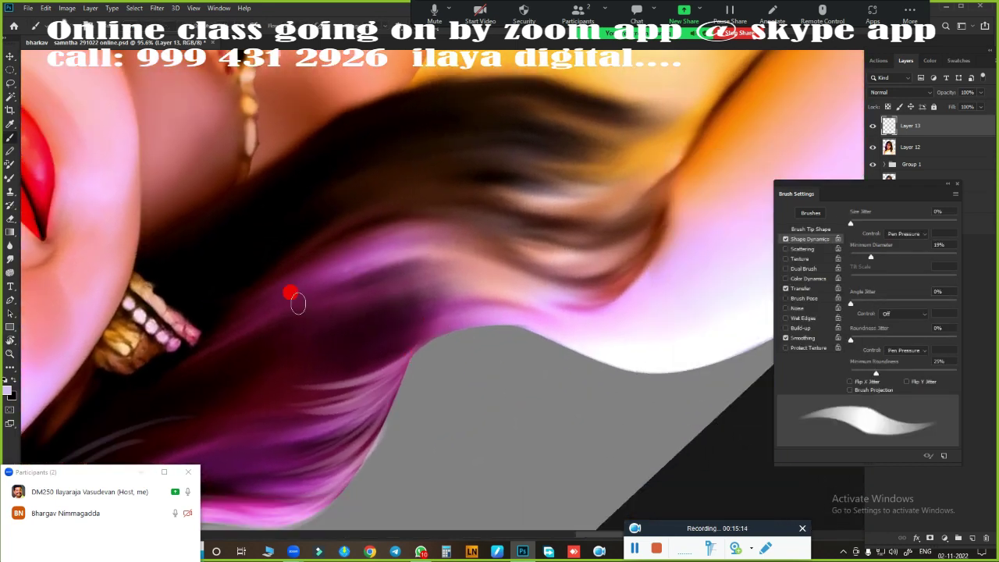
pyautogui.hscroll(-3, 297, 303)
# Paint several light flowing strands across the purple hair
pyautogui.moveTo(265, 337); pyautogui.dragTo(507, 207)
pyautogui.moveTo(425, 218); pyautogui.dragTo(573, 164)
pyautogui.moveTo(472, 166); pyautogui.dragTo(605, 114)
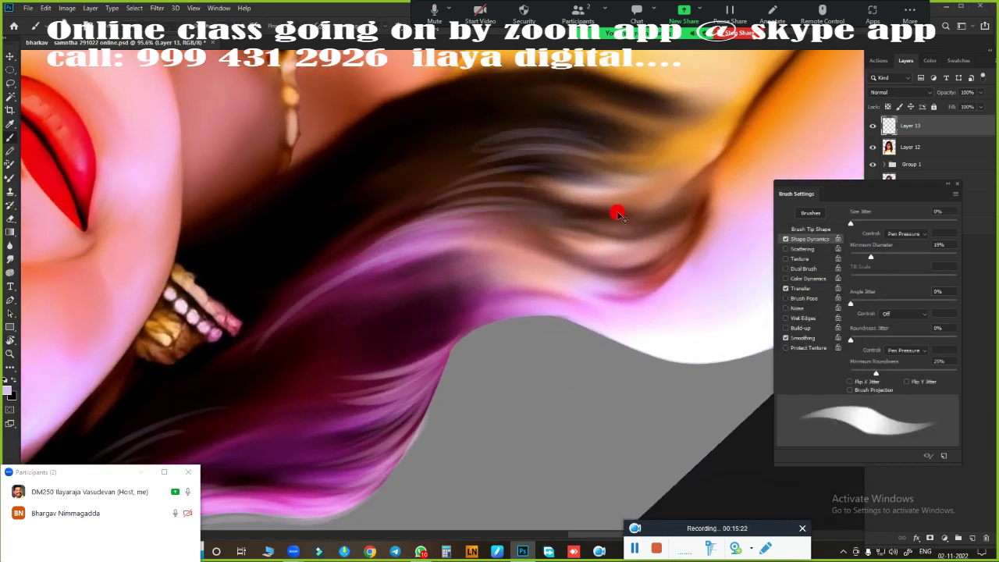
pyautogui.moveTo(331, 218); pyautogui.dragTo(445, 133)
pyautogui.scroll(-3, 391, 187)
pyautogui.moveTo(330, 239)
pyautogui.mouseDown()
pyautogui.moveTo(518, 168)
pyautogui.moveTo(493, 197)
pyautogui.mouseUp()
pyautogui.moveTo(365, 406); pyautogui.dragTo(452, 279)
pyautogui.scroll(2, 376, 277)
pyautogui.hscroll(1, 376, 277)
pyautogui.hscroll(3, 367, 274)
pyautogui.scroll(1, 367, 274)
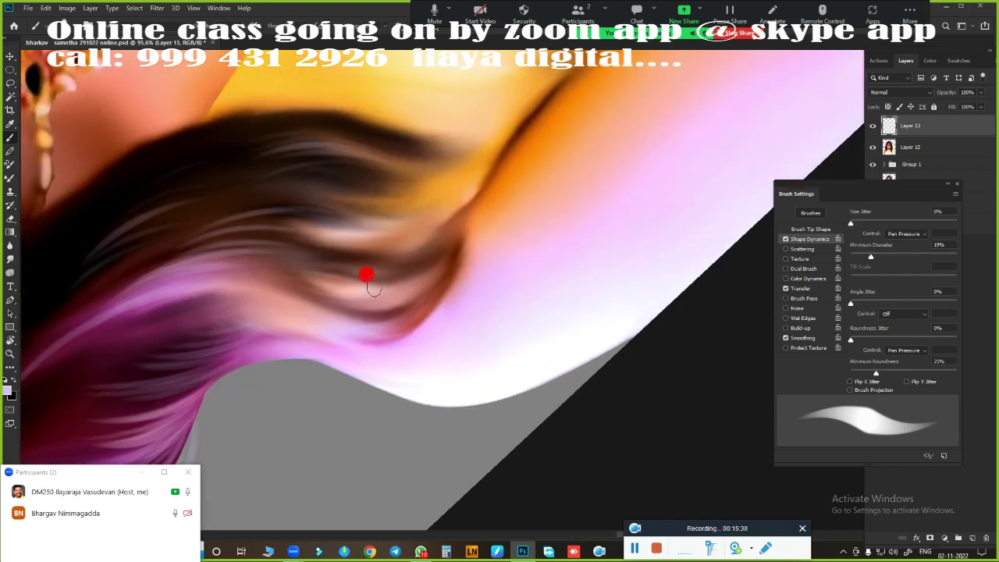
# Paint light strands along the upper and flowing lower hair, then view the whole portrait
pyautogui.moveTo(184, 149); pyautogui.dragTo(330, 132)
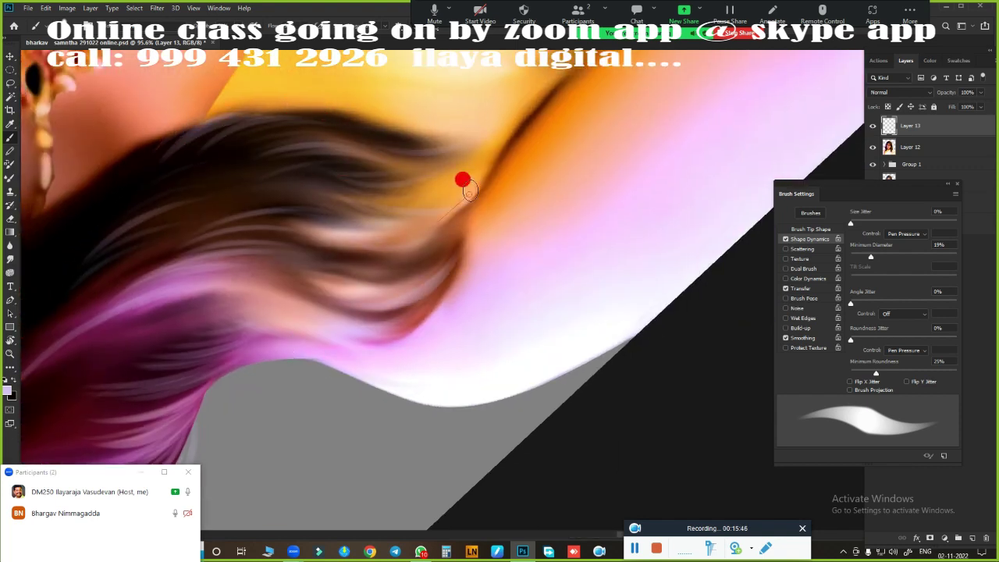
pyautogui.moveTo(469, 191); pyautogui.dragTo(245, 267)
pyautogui.hscroll(-4, 245, 268)
pyautogui.moveTo(325, 283); pyautogui.dragTo(622, 224)
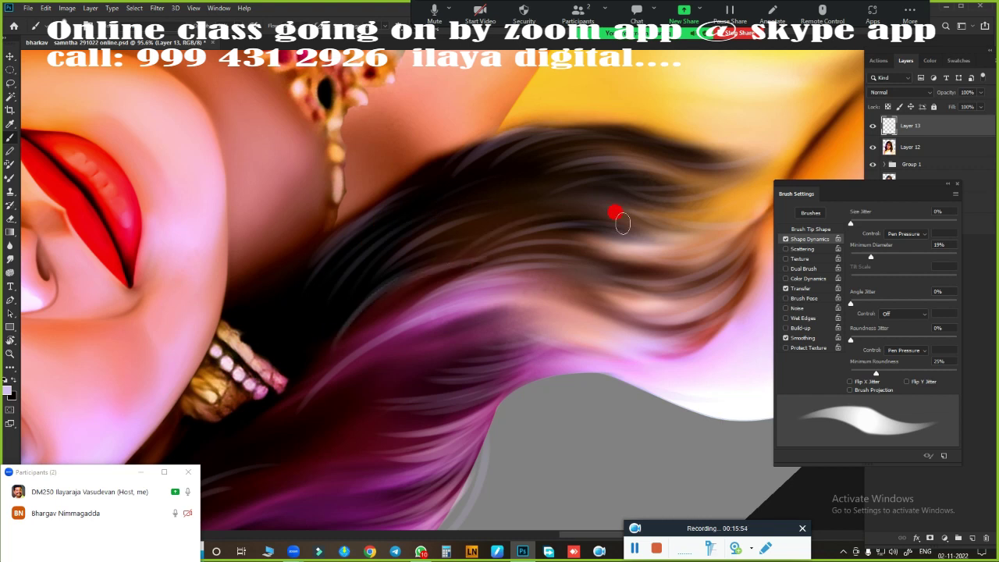
pyautogui.hotkey('ctrl', '0')
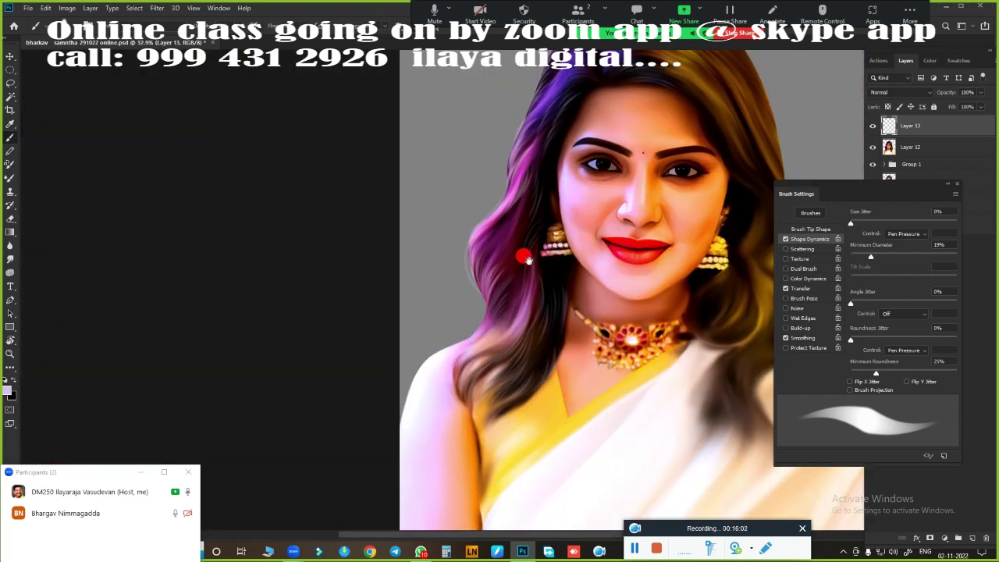
pyautogui.scroll(1, 476, 312)
# Choose a light golden colour and brush strands across the top of the hair
pyautogui.scroll(3, 468, 303)
pyautogui.scroll(4, 453, 203)
pyautogui.click(8, 390)
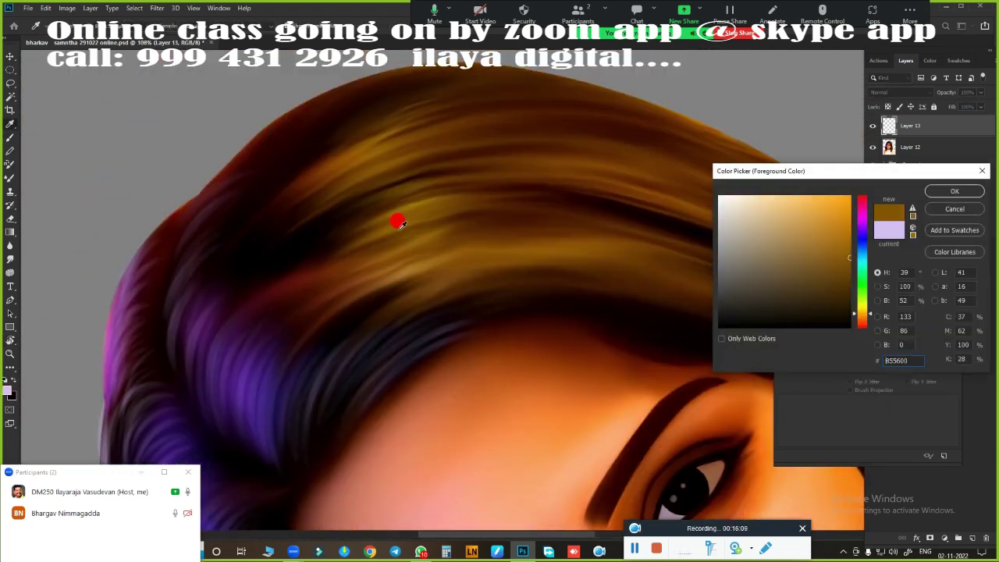
pyautogui.click(397, 220)
pyautogui.click(931, 187)
pyautogui.press('b')
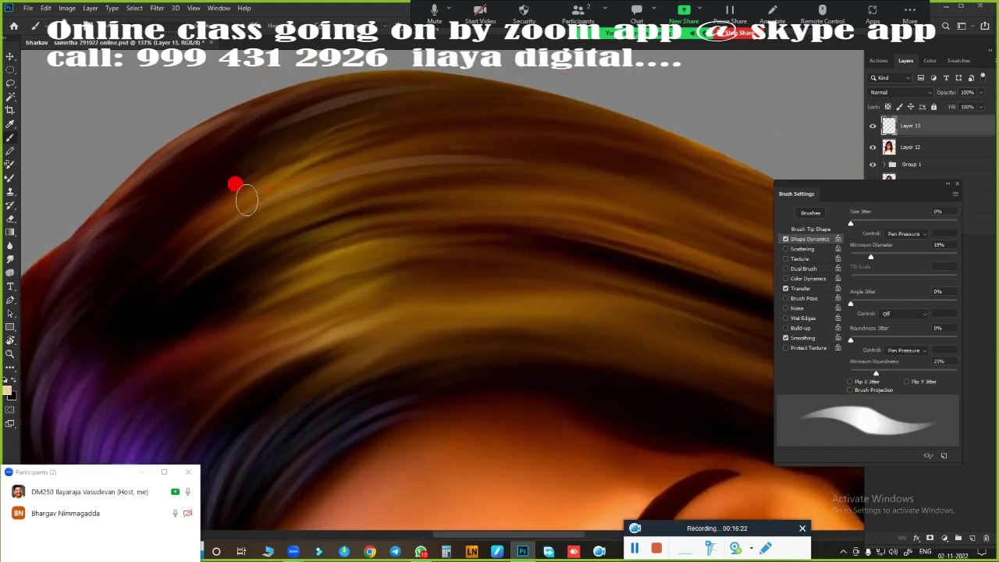
pyautogui.moveTo(246, 199)
pyautogui.mouseDown()
pyautogui.moveTo(643, 142)
pyautogui.moveTo(294, 220)
pyautogui.moveTo(502, 170)
pyautogui.moveTo(224, 306)
pyautogui.mouseUp()
# Paint light golden strands along the right hair edge and across the dark hair
pyautogui.scroll(-3, 213, 294)
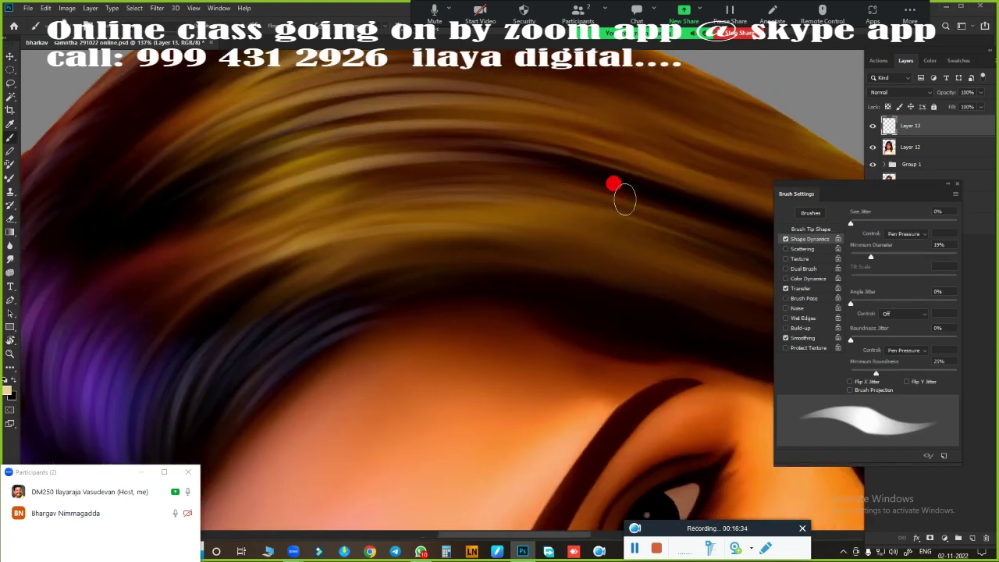
pyautogui.hscroll(3, 411, 227)
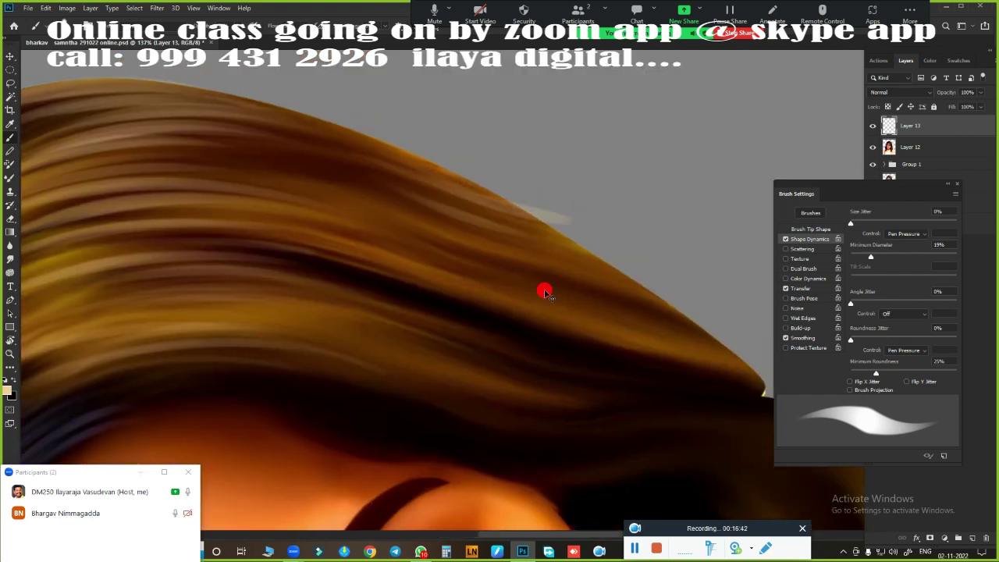
pyautogui.hscroll(3, 542, 286)
pyautogui.moveTo(549, 372)
pyautogui.mouseDown()
pyautogui.moveTo(535, 122)
pyautogui.moveTo(538, 281)
pyautogui.mouseUp()
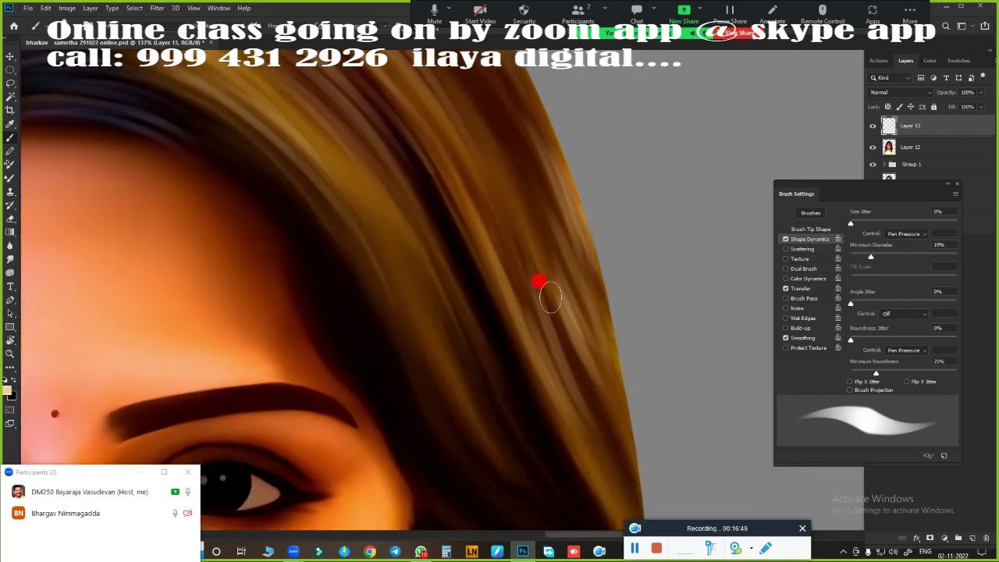
pyautogui.moveTo(432, 341); pyautogui.dragTo(529, 437)
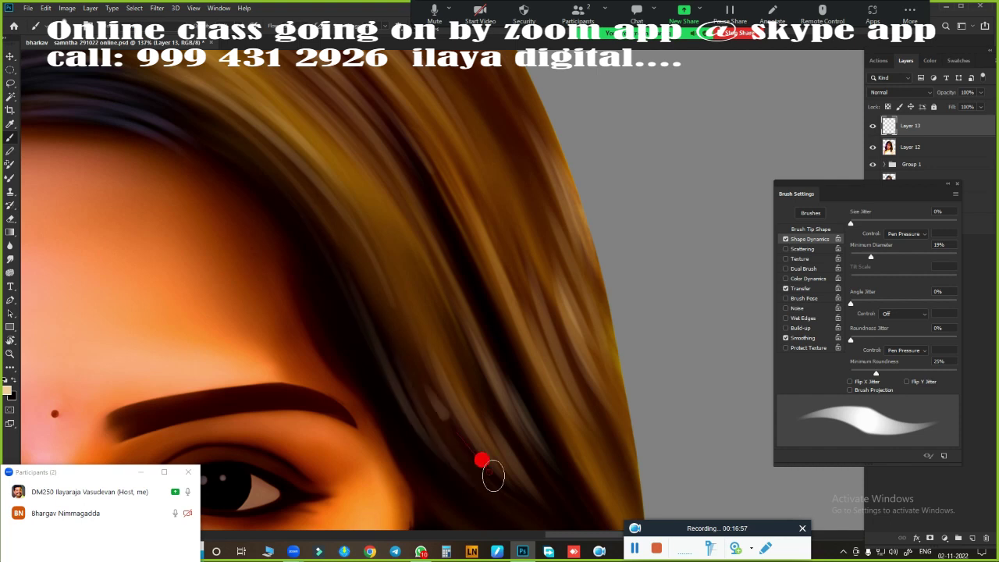
pyautogui.scroll(-4, 468, 367)
pyautogui.hscroll(1, 468, 351)
pyautogui.moveTo(471, 318)
pyautogui.mouseDown()
pyautogui.moveTo(426, 352)
pyautogui.moveTo(613, 429)
pyautogui.moveTo(527, 106)
pyautogui.moveTo(580, 468)
pyautogui.mouseUp()
pyautogui.scroll(-5, 580, 468)
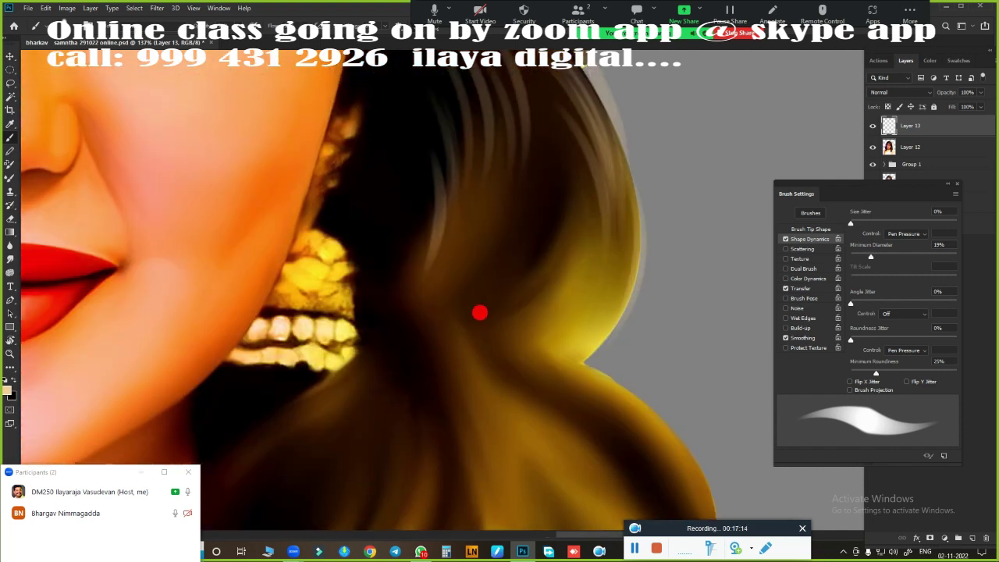
# Paint light arcing strands over the curls and beside the earring
pyautogui.click(7, 388)
pyautogui.click(953, 191)
pyautogui.scroll(3, 507, 351)
pyautogui.hscroll(2, 468, 327)
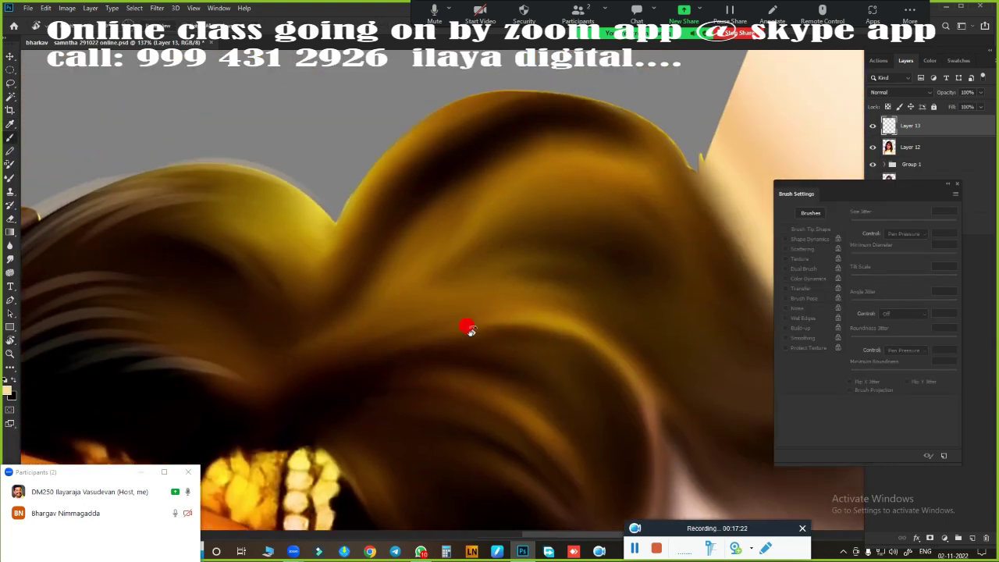
pyautogui.moveTo(468, 327)
pyautogui.mouseDown()
pyautogui.moveTo(278, 252)
pyautogui.moveTo(109, 271)
pyautogui.mouseUp()
pyautogui.scroll(-3, 110, 271)
pyautogui.moveTo(484, 161)
pyautogui.mouseDown()
pyautogui.moveTo(346, 83)
pyautogui.moveTo(444, 138)
pyautogui.mouseUp()
pyautogui.scroll(-3, 444, 138)
pyautogui.moveTo(296, 187)
pyautogui.mouseDown()
pyautogui.moveTo(535, 204)
pyautogui.moveTo(554, 89)
pyautogui.mouseUp()
pyautogui.scroll(-3, 553, 89)
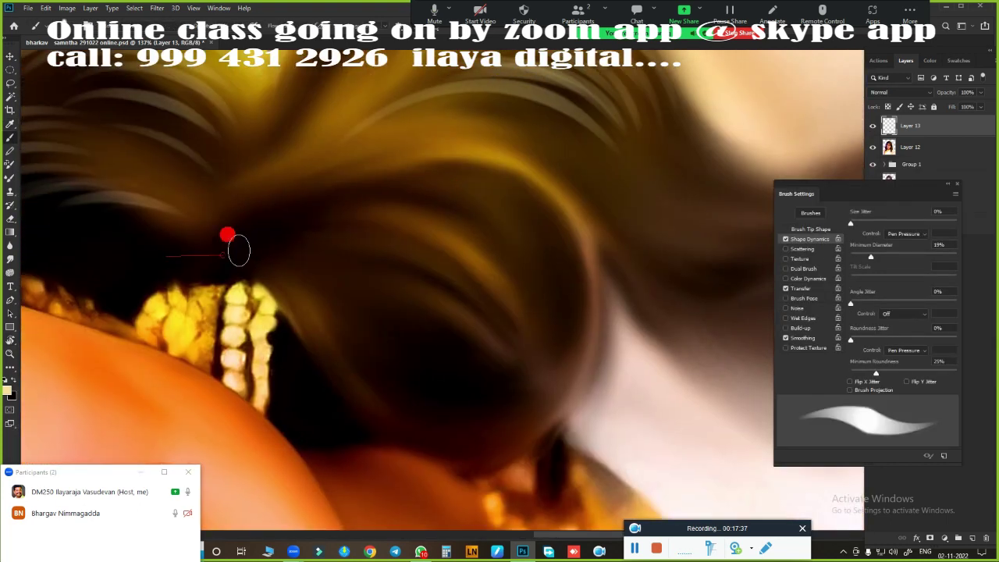
pyautogui.moveTo(227, 231)
pyautogui.mouseDown()
pyautogui.moveTo(370, 154)
pyautogui.moveTo(508, 318)
pyautogui.moveTo(494, 383)
pyautogui.moveTo(374, 419)
pyautogui.moveTo(408, 169)
pyautogui.mouseUp()
# Sample dark brown from the hair, paint soft strands below the curls, and fit the canvas
pyautogui.scroll(3, 262, 305)
pyautogui.scroll(-3, 335, 338)
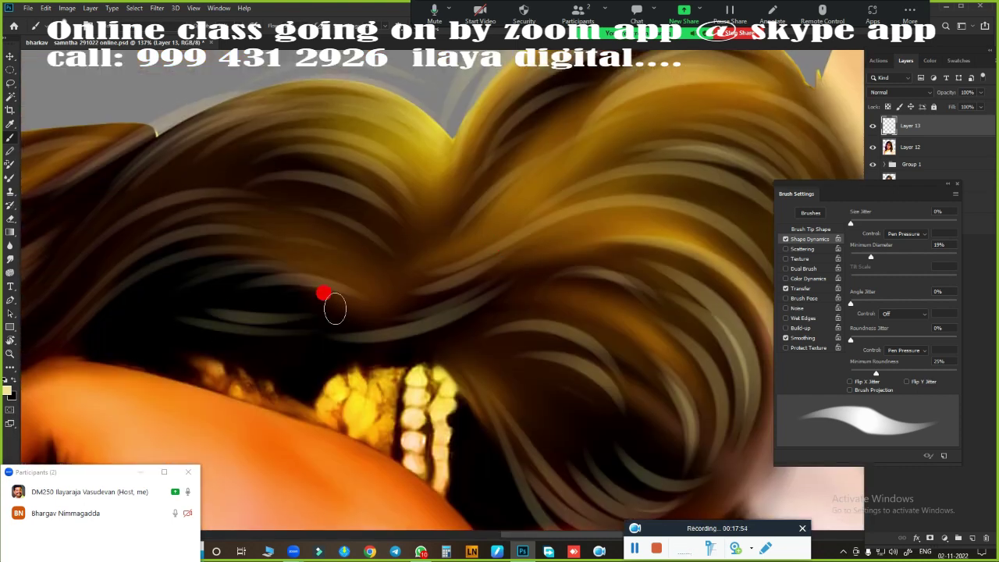
pyautogui.scroll(3, 323, 292)
pyautogui.scroll(3, 286, 363)
pyautogui.click(7, 388)
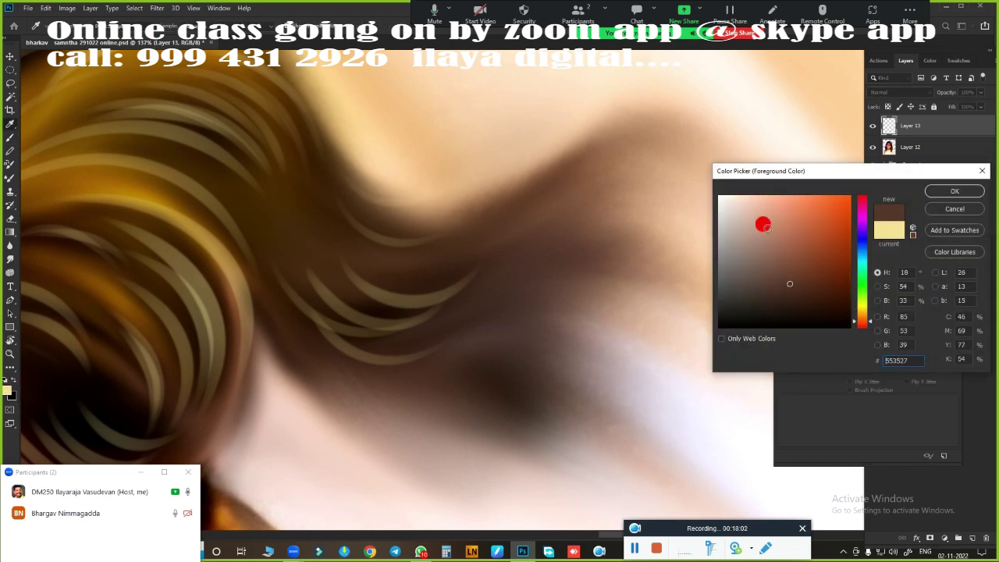
pyautogui.click(694, 283)
pyautogui.press('Return')
pyautogui.moveTo(378, 353); pyautogui.dragTo(484, 375)
pyautogui.moveTo(518, 265); pyautogui.dragTo(611, 245)
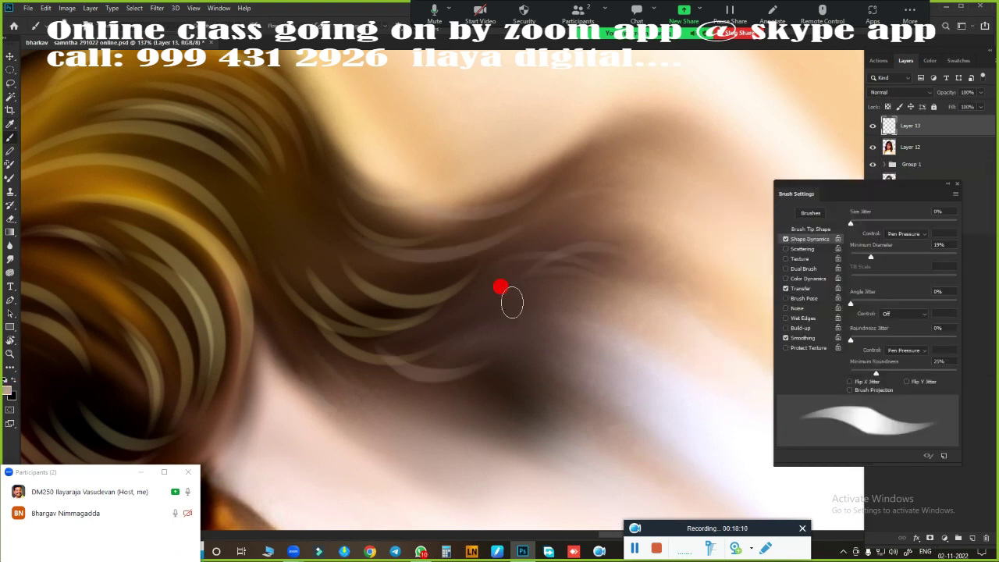
pyautogui.hotkey('ctrl', '0')
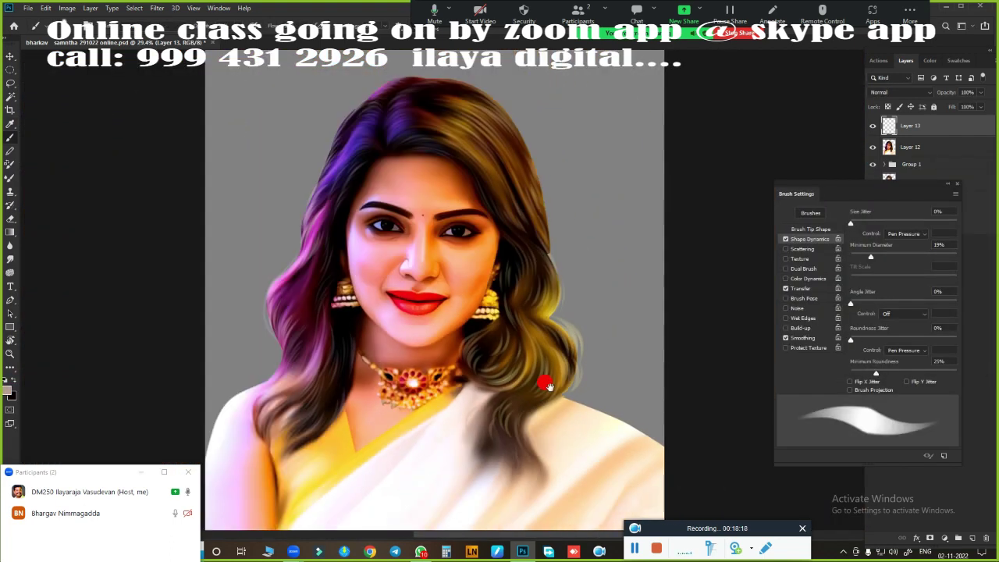
# Add a new empty layer and pan down to the lower hair, necklace and blouse
pyautogui.hotkey('ctrl', 'shift', 'alt', 'n')
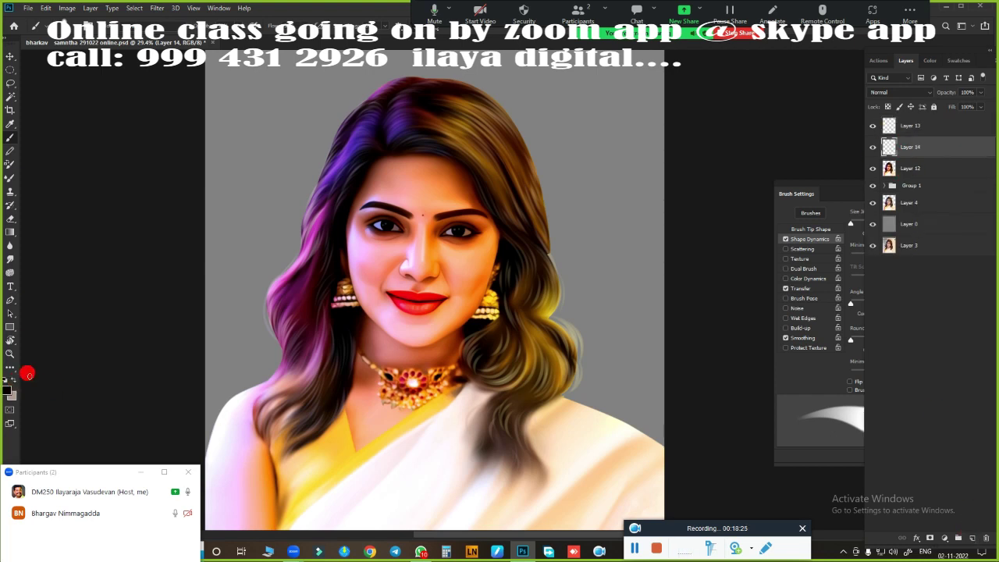
pyautogui.scroll(5, 453, 320)
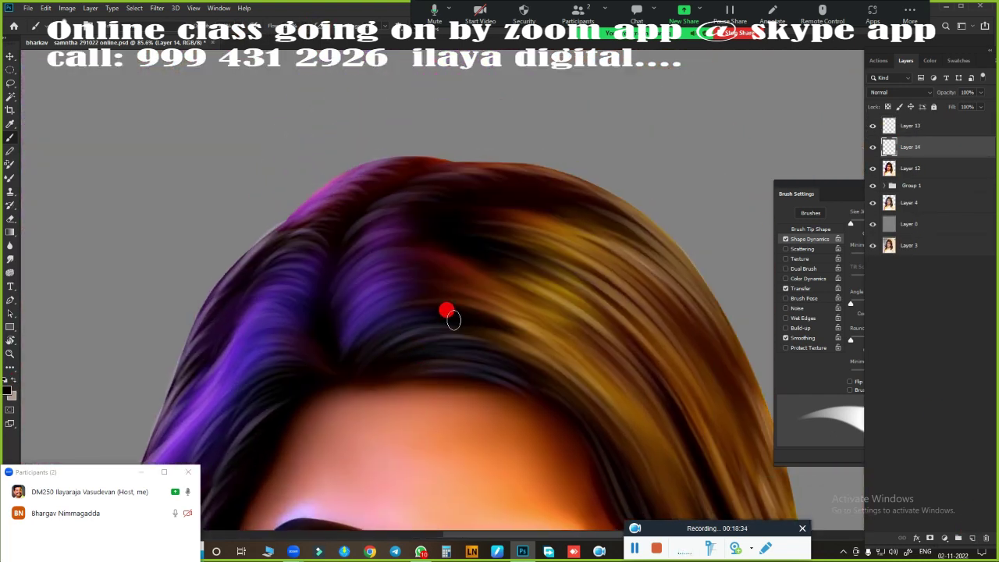
pyautogui.scroll(-5, 372, 238)
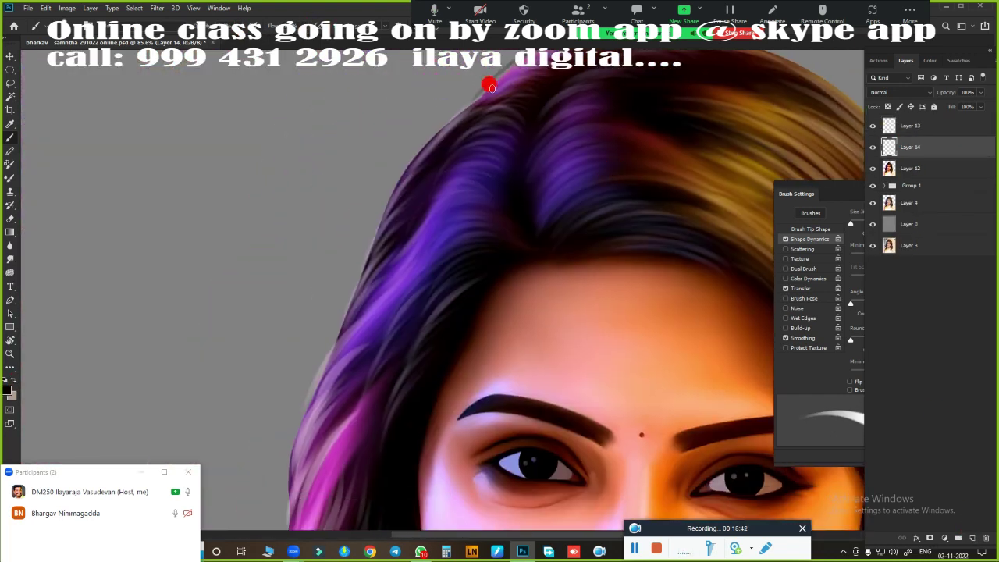
pyautogui.scroll(-3, 312, 334)
pyautogui.scroll(-3, 383, 320)
pyautogui.moveTo(416, 403); pyautogui.dragTo(509, 168)
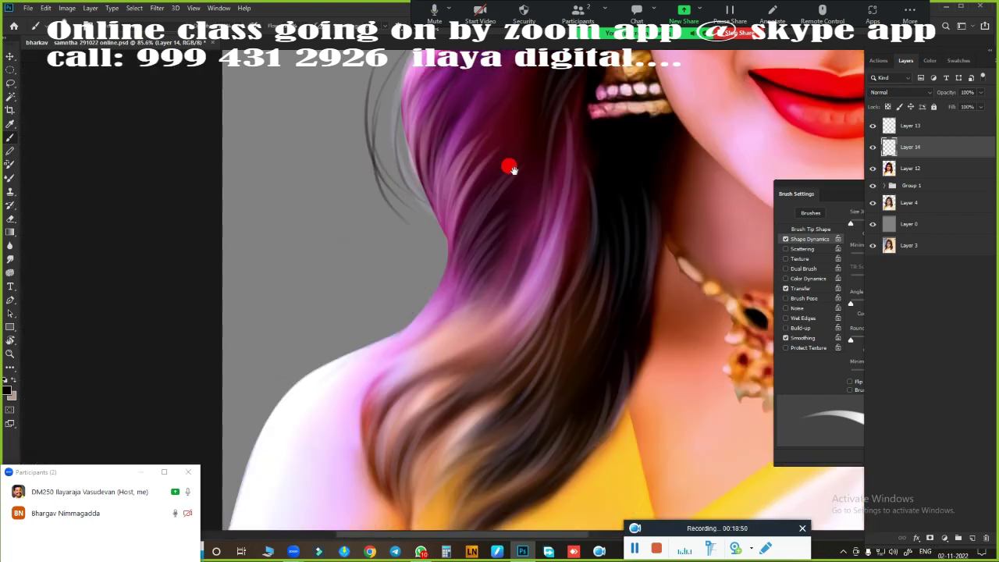
pyautogui.moveTo(437, 422); pyautogui.dragTo(463, 254)
# Scroll around the portrait to inspect the hair's outline
pyautogui.scroll(4, 406, 423)
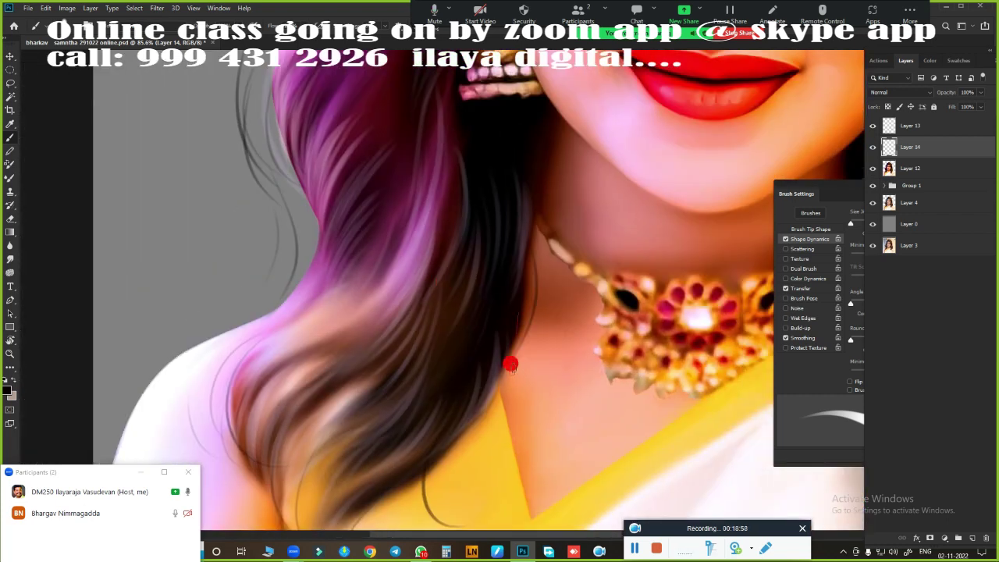
pyautogui.scroll(8, 469, 211)
pyautogui.scroll(4, 437, 289)
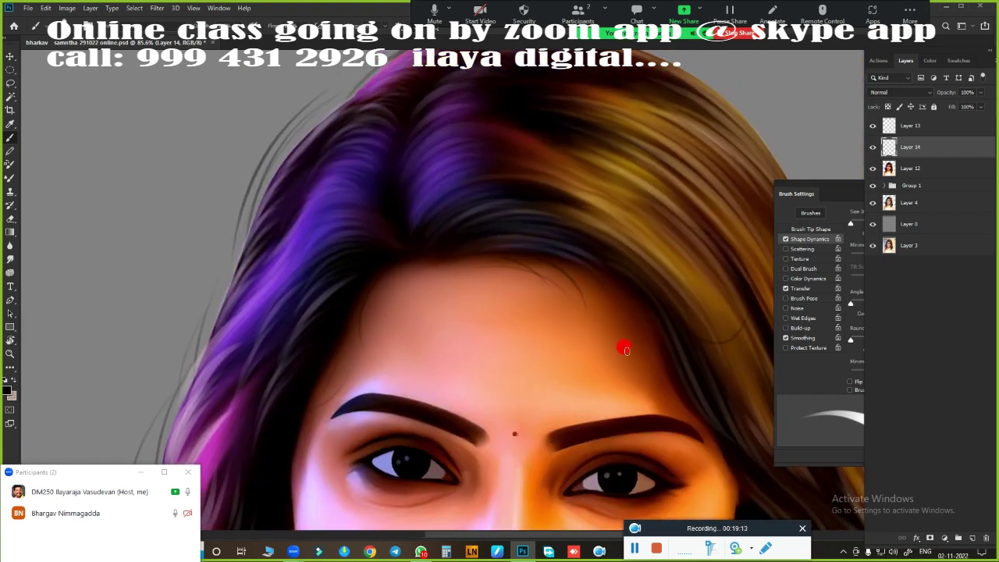
pyautogui.scroll(-2, 577, 320)
pyautogui.scroll(2, 491, 291)
pyautogui.scroll(2, 406, 253)
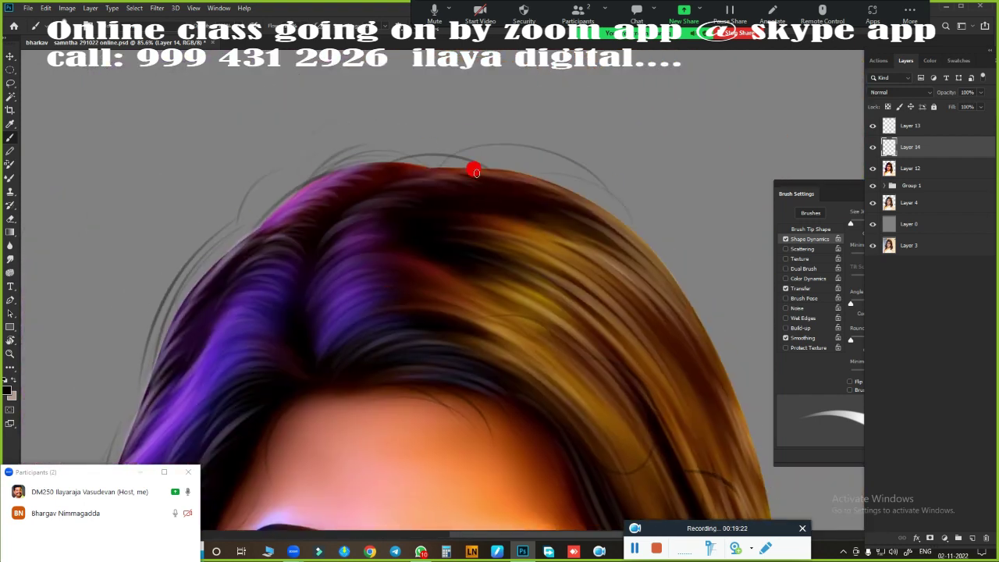
pyautogui.hscroll(6, 476, 171)
pyautogui.scroll(-7, 379, 190)
pyautogui.scroll(-5, 468, 290)
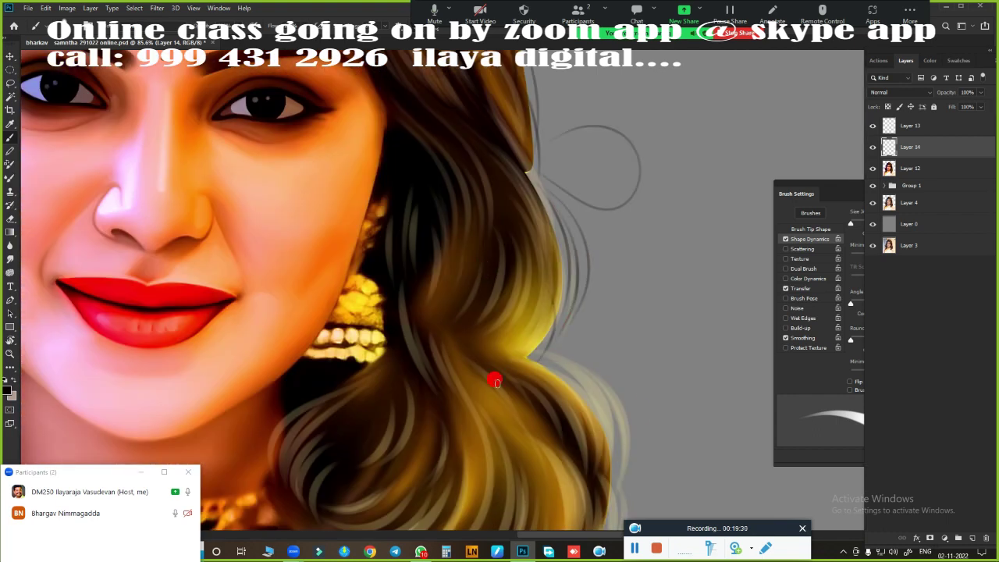
pyautogui.scroll(-9, 546, 273)
pyautogui.scroll(2, 469, 344)
pyautogui.hscroll(-2, 437, 281)
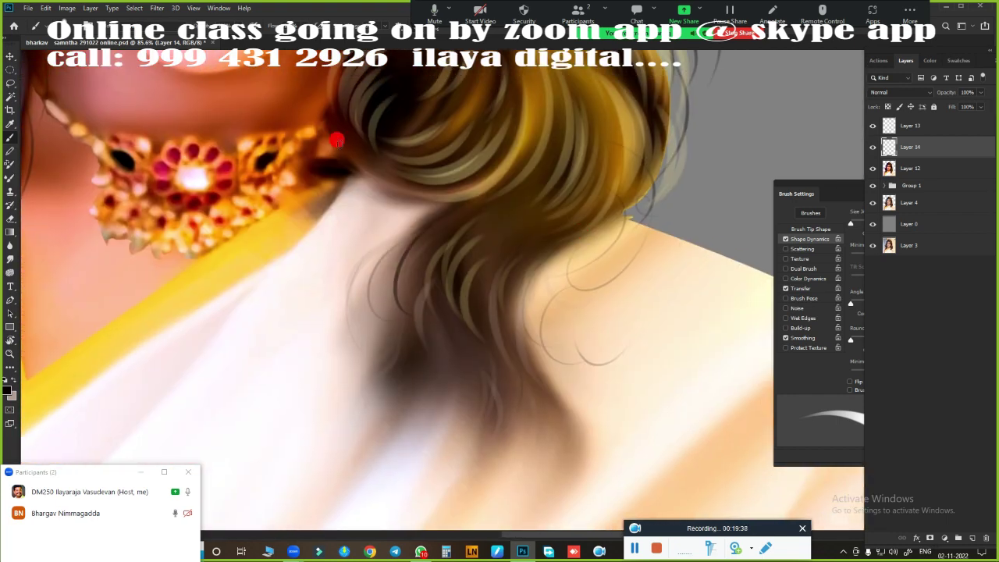
pyautogui.scroll(-3, 335, 140)
pyautogui.scroll(3, 546, 405)
pyautogui.scroll(1, 527, 377)
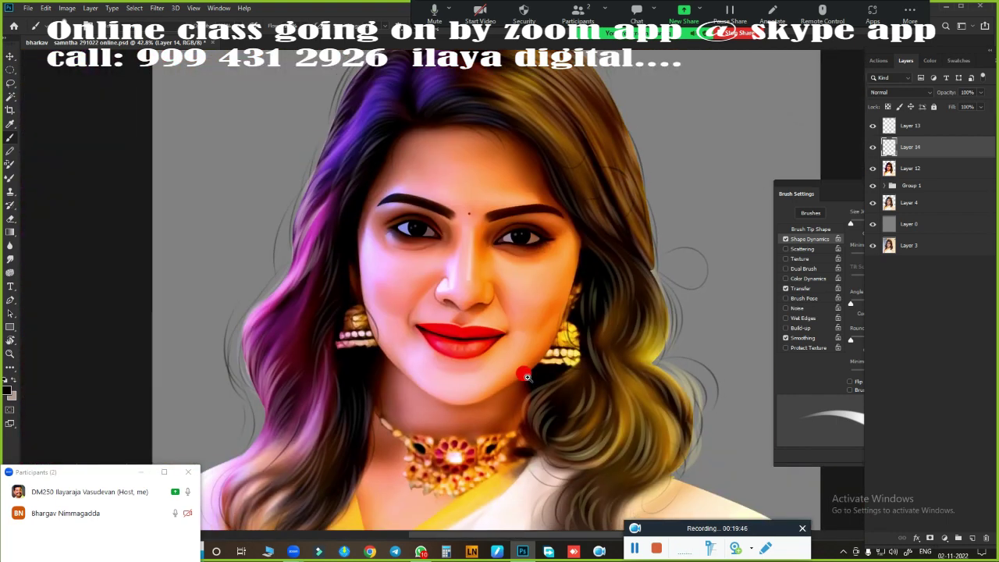
pyautogui.scroll(3, 527, 377)
# Confirm the current foreground colour, pan across the hair, and fit the whole portrait on screen
pyautogui.click(10, 387)
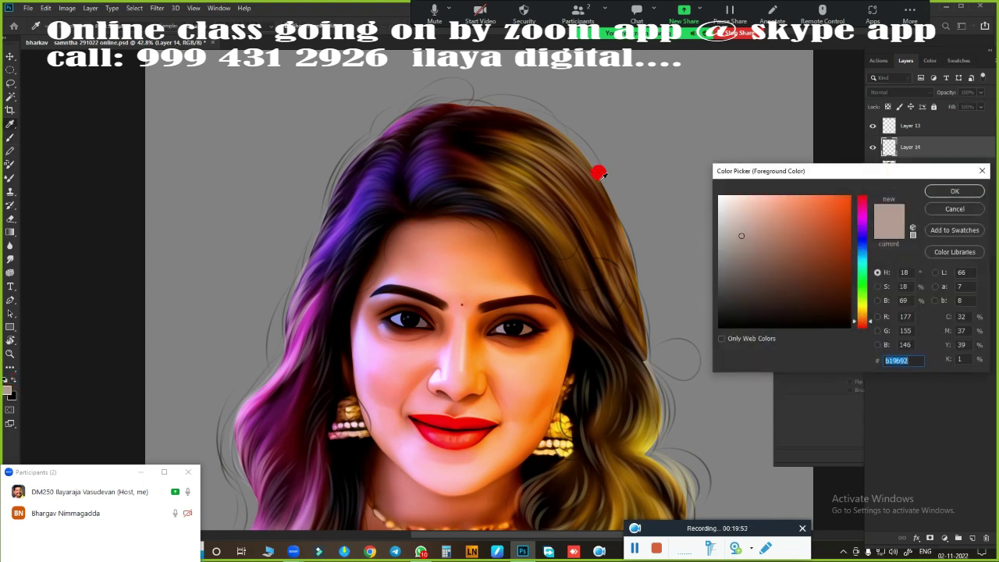
pyautogui.press('Return')
pyautogui.scroll(4, 472, 314)
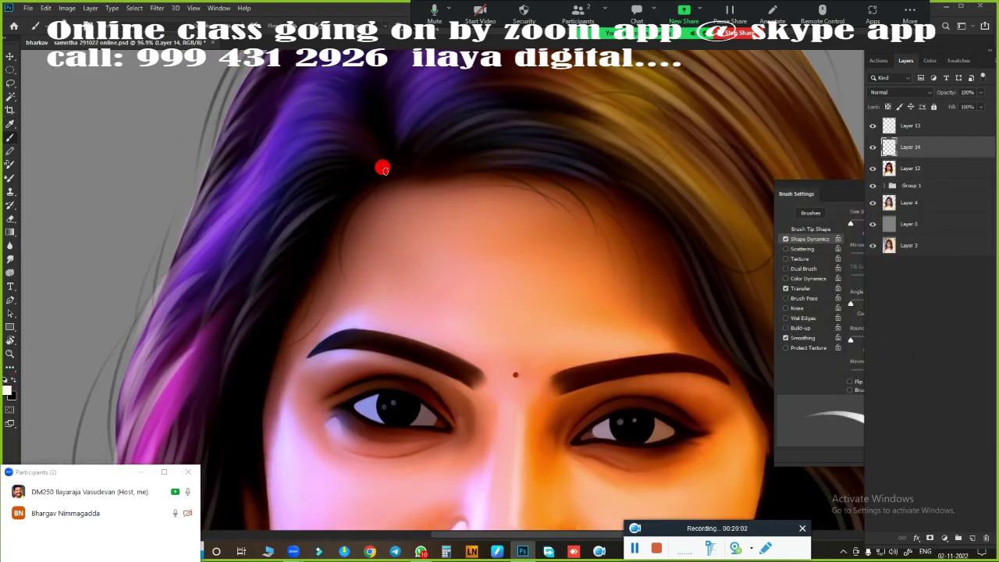
pyautogui.scroll(3, 336, 279)
pyautogui.hscroll(-2, 336, 279)
pyautogui.hscroll(9, 586, 312)
pyautogui.scroll(-7, 513, 341)
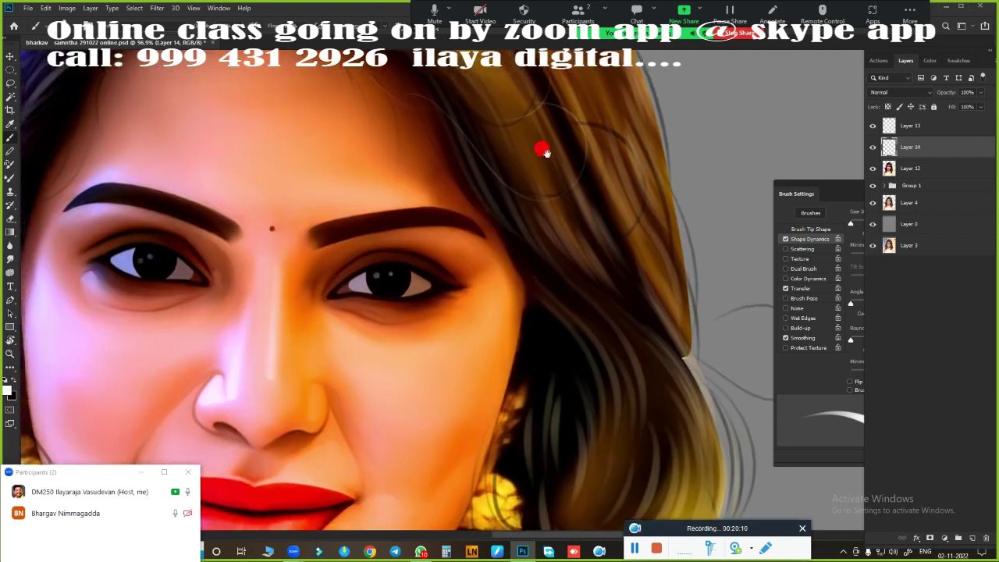
pyautogui.scroll(-6, 542, 149)
pyautogui.scroll(-5, 541, 290)
pyautogui.hscroll(2, 528, 233)
pyautogui.hscroll(-8, 624, 245)
pyautogui.scroll(4, 446, 476)
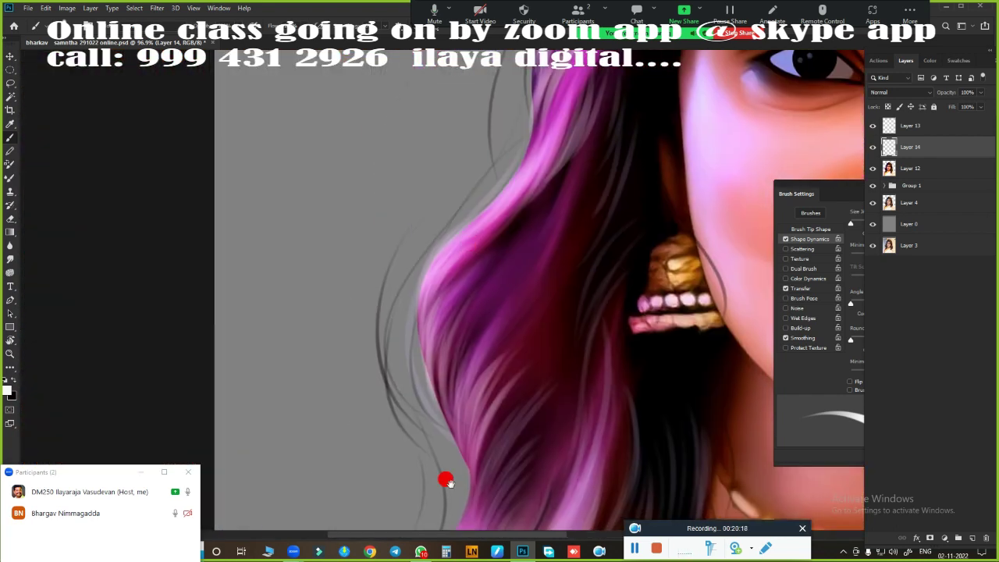
pyautogui.scroll(4, 413, 196)
pyautogui.scroll(5, 454, 142)
pyautogui.hscroll(4, 454, 142)
pyautogui.scroll(2, 491, 247)
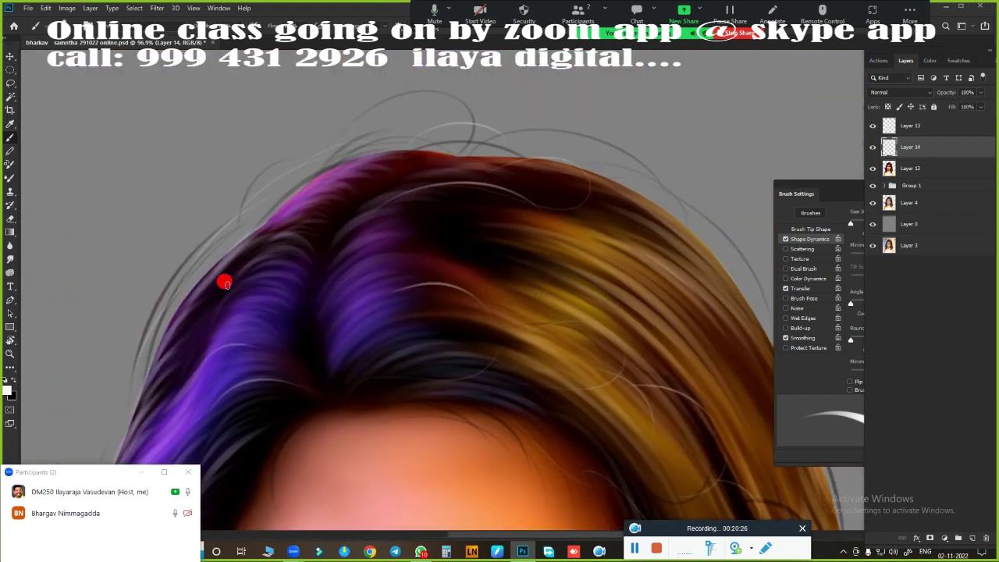
pyautogui.hscroll(5, 575, 196)
pyautogui.hotkey('ctrl', '0')
# Set the background colour to a bright yellow-green
pyautogui.click(13, 397)
pyautogui.click(862, 301)
pyautogui.click(842, 201)
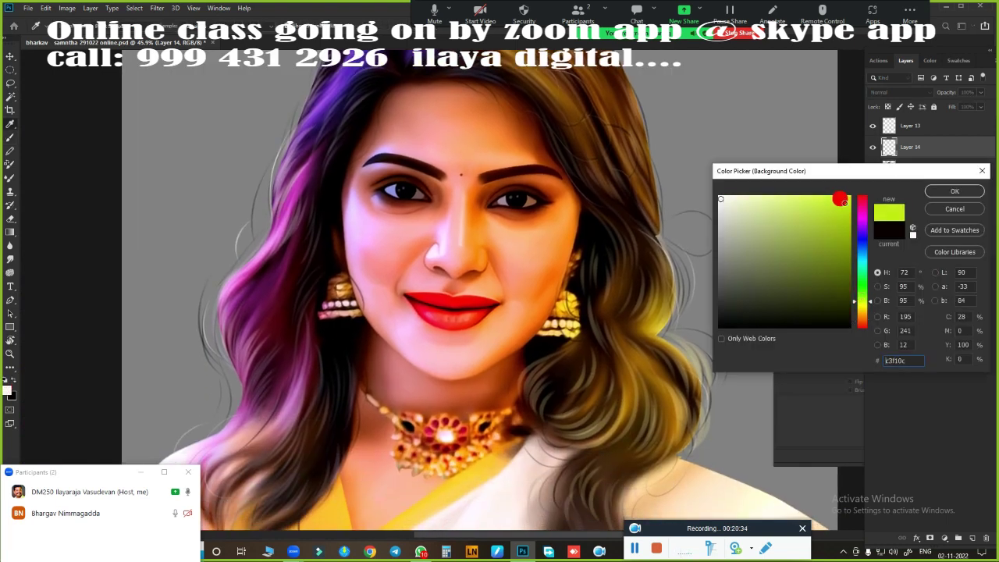
pyautogui.click(950, 195)
pyautogui.scroll(4, 352, 138)
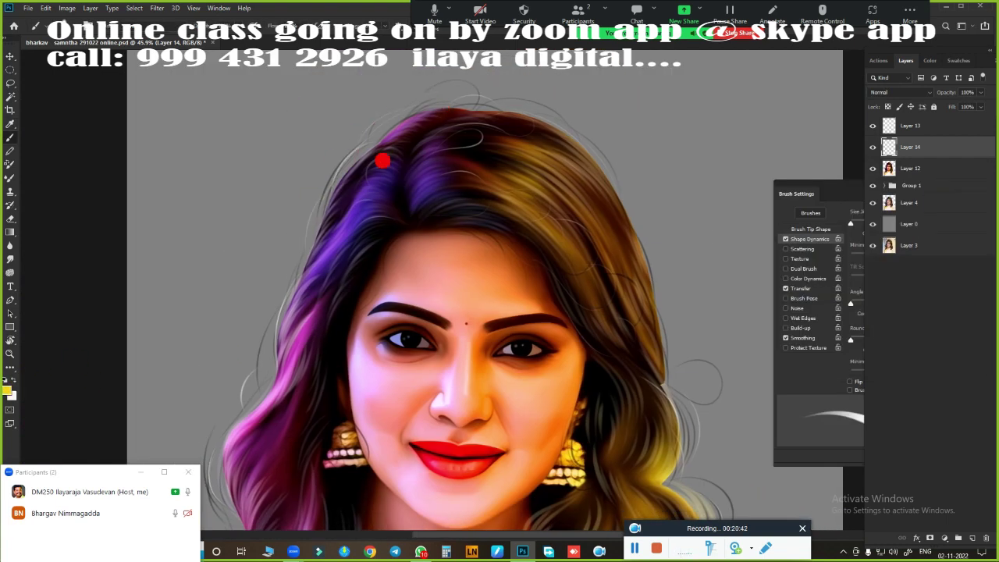
pyautogui.scroll(-5, 606, 455)
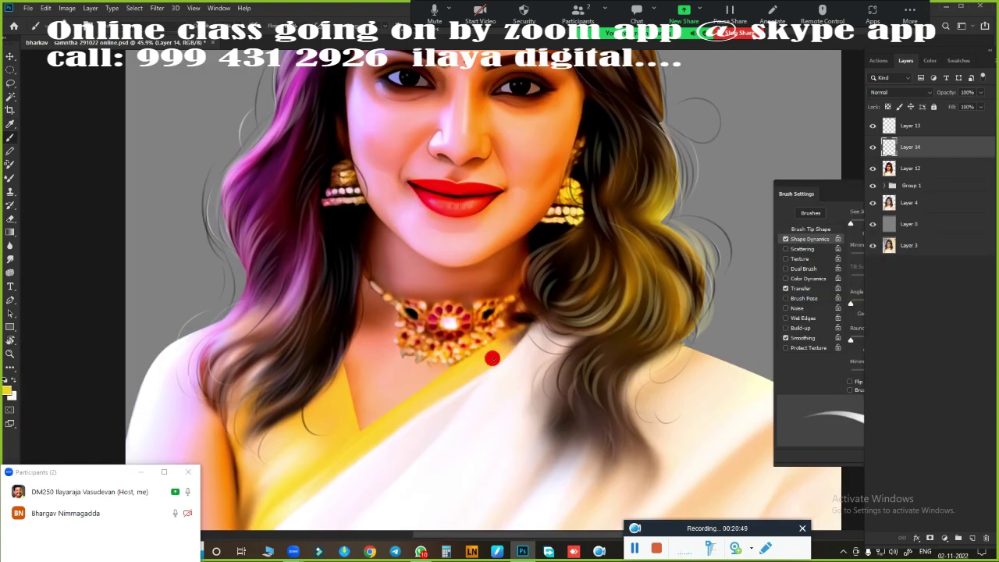
pyautogui.scroll(5, 359, 252)
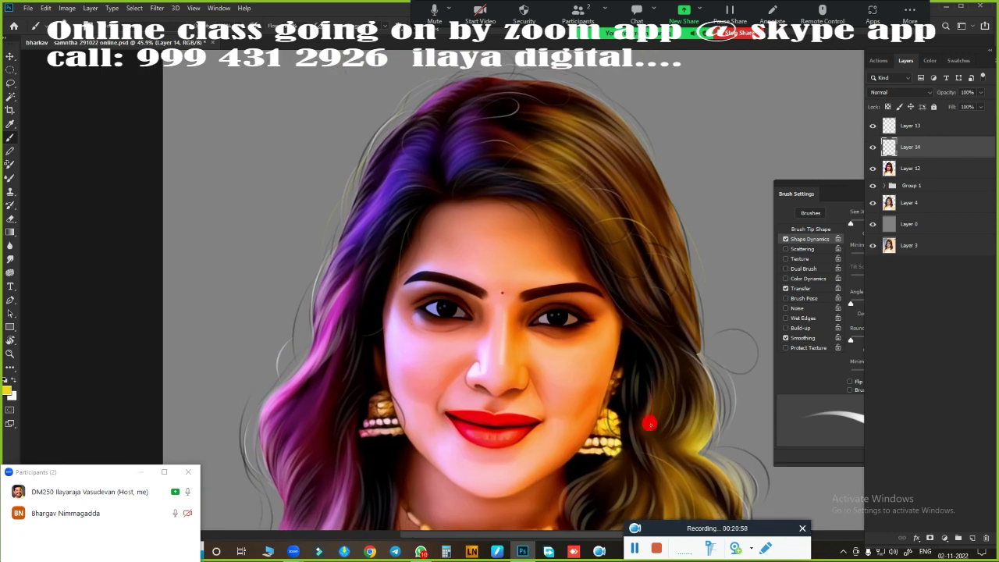
pyautogui.scroll(-3, 617, 209)
# Add Layer 15 and draw an elliptical selection around the right eye's pupil
pyautogui.click(972, 538)
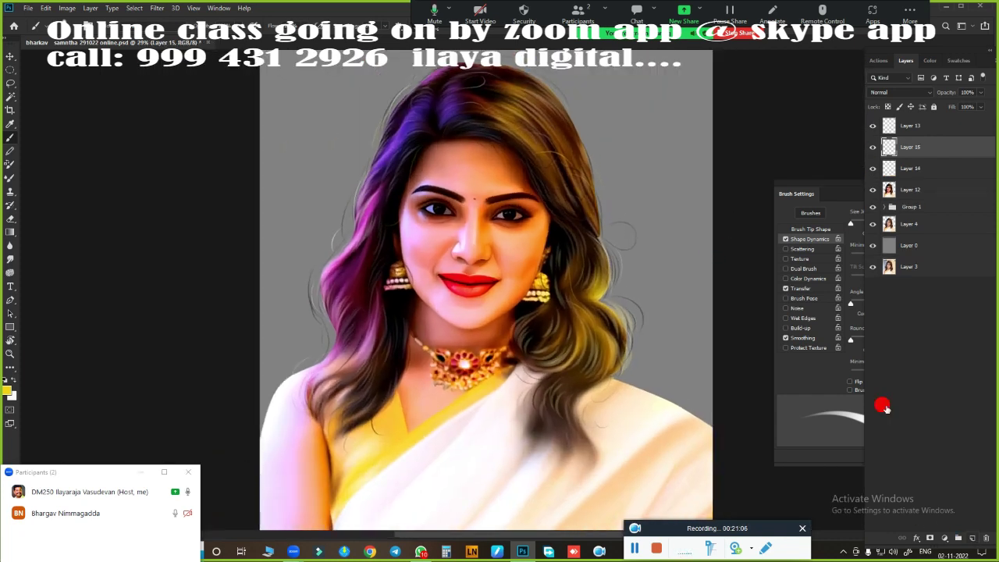
pyautogui.scroll(5, 461, 258)
pyautogui.scroll(2, 499, 359)
pyautogui.press('m')
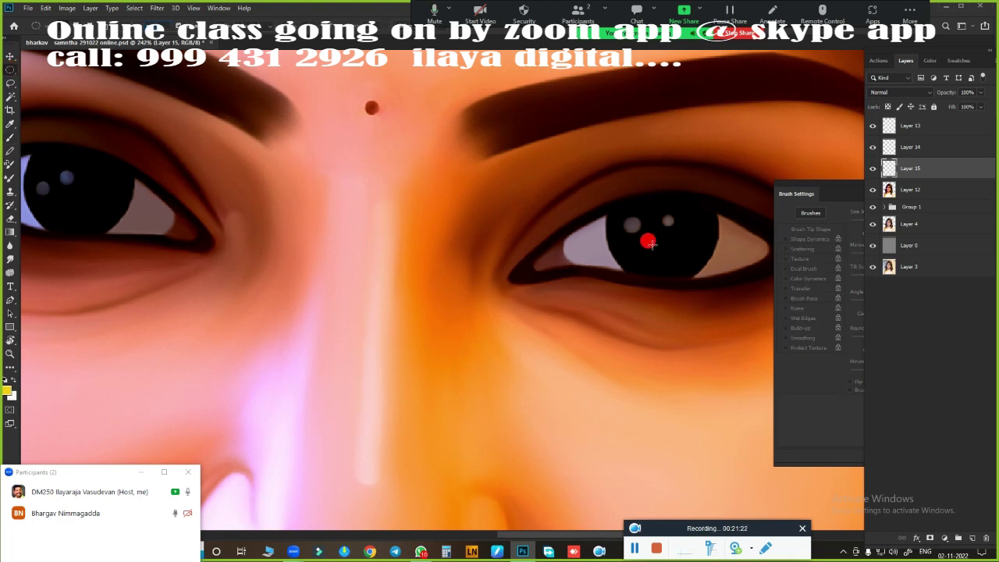
pyautogui.hotkey('ctrl', 'j')
pyautogui.click(511, 212)
pyautogui.hotkey('ctrl', 'j')
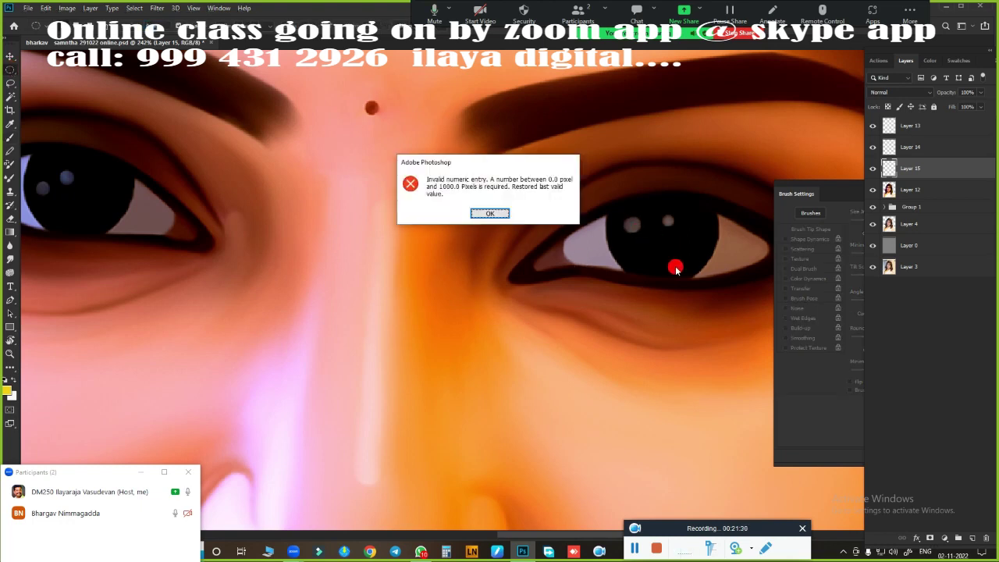
pyautogui.click(491, 212)
pyautogui.hotkey('alt', '[')
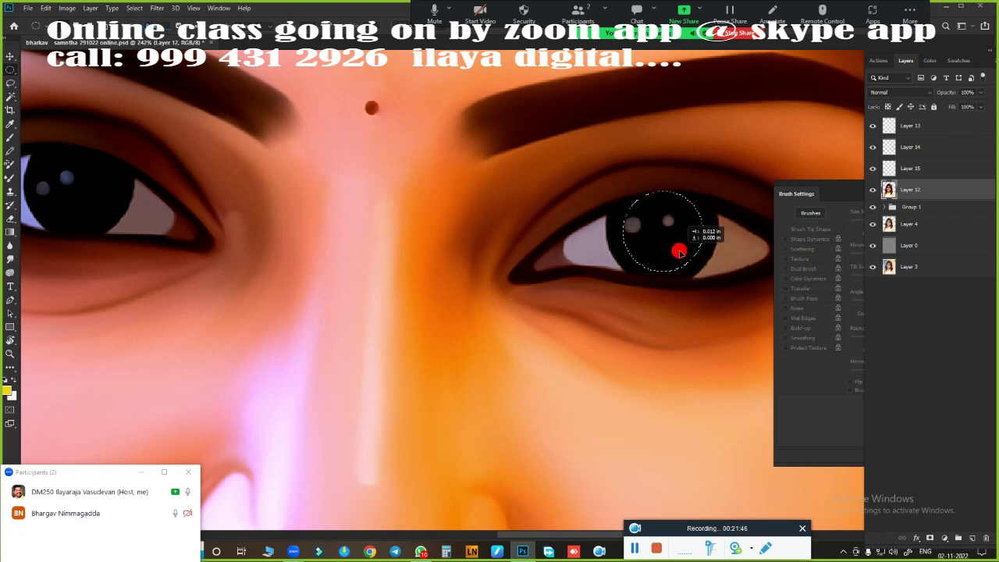
pyautogui.moveTo(614, 188); pyautogui.dragTo(697, 277)
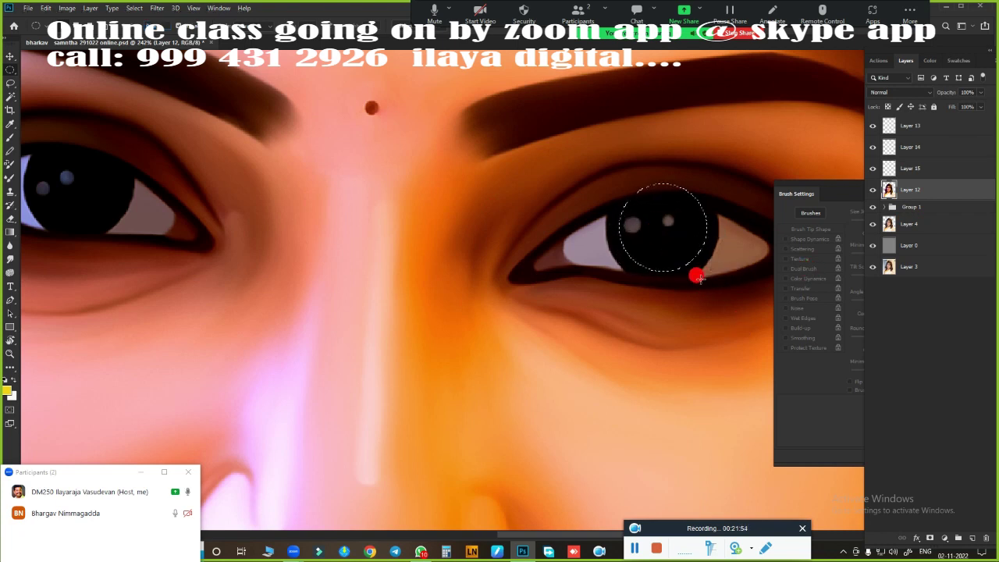
# Paint yellow over the upper right of the pupil on Layer 15 with a soft brush
pyautogui.click(909, 167)
pyautogui.rightClick(649, 473)
pyautogui.press('Escape')
pyautogui.press('b')
pyautogui.rightClick(613, 295)
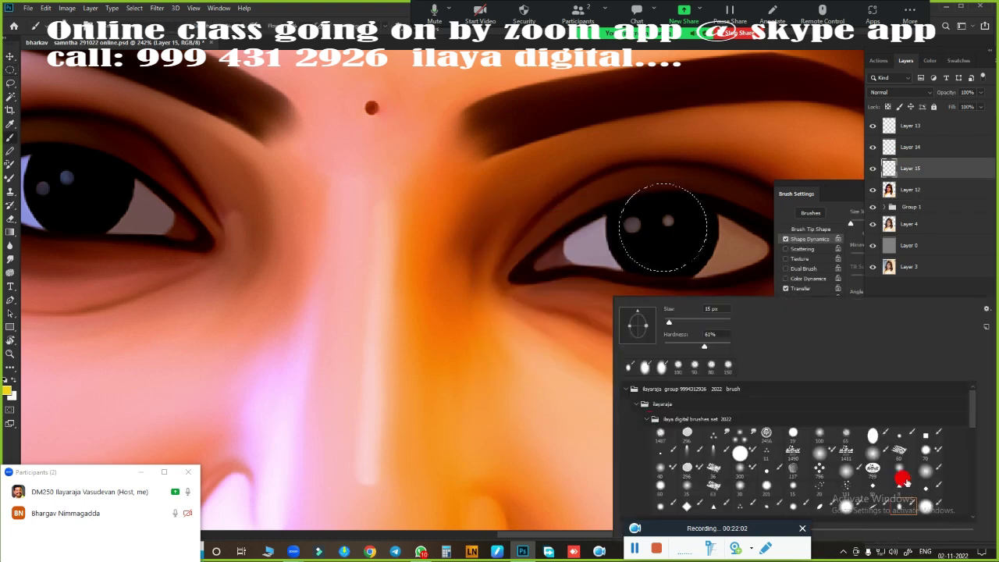
pyautogui.press('Return')
pyautogui.moveTo(682, 238); pyautogui.dragTo(593, 276)
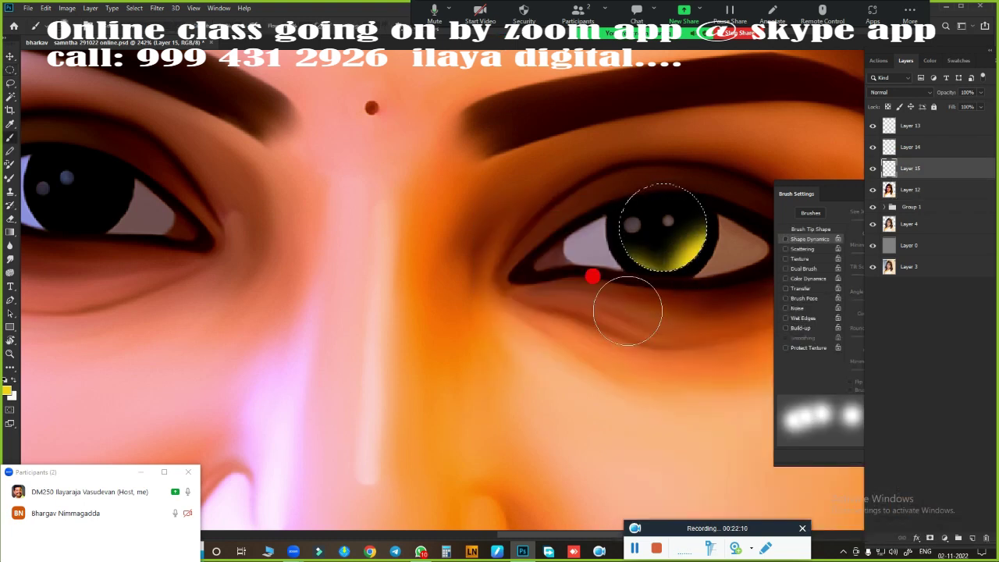
# Paint red along the pupil's right edge and light blue across its lower part
pyautogui.click(6, 390)
pyautogui.click(838, 201)
pyautogui.click(956, 187)
pyautogui.moveTo(707, 218); pyautogui.dragTo(718, 242)
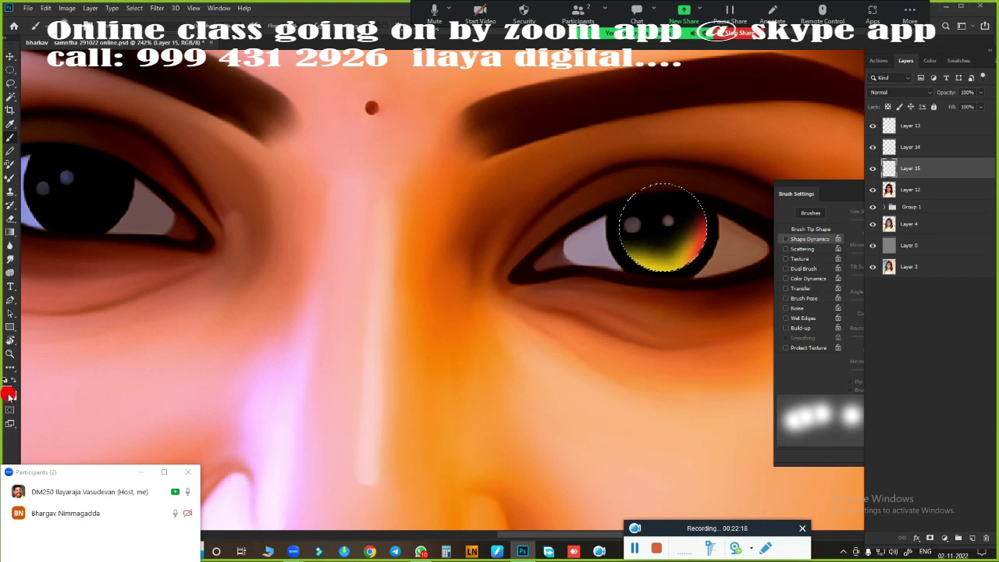
pyautogui.click(8, 390)
pyautogui.click(863, 245)
pyautogui.click(898, 189)
pyautogui.moveTo(632, 253); pyautogui.dragTo(620, 266)
# Paint black over the upper part of the iris
pyautogui.scroll(2, 464, 376)
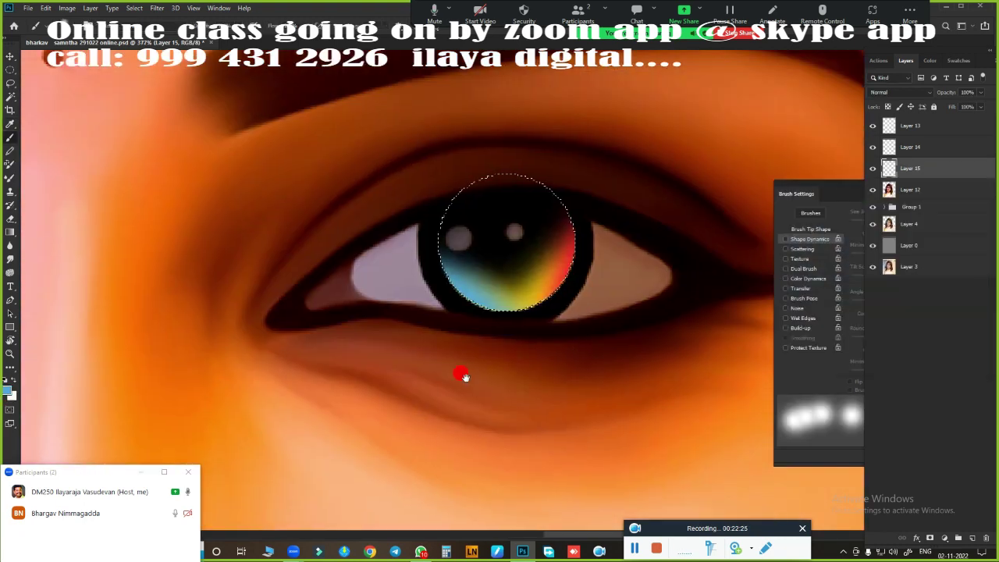
pyautogui.moveTo(504, 223); pyautogui.dragTo(508, 231)
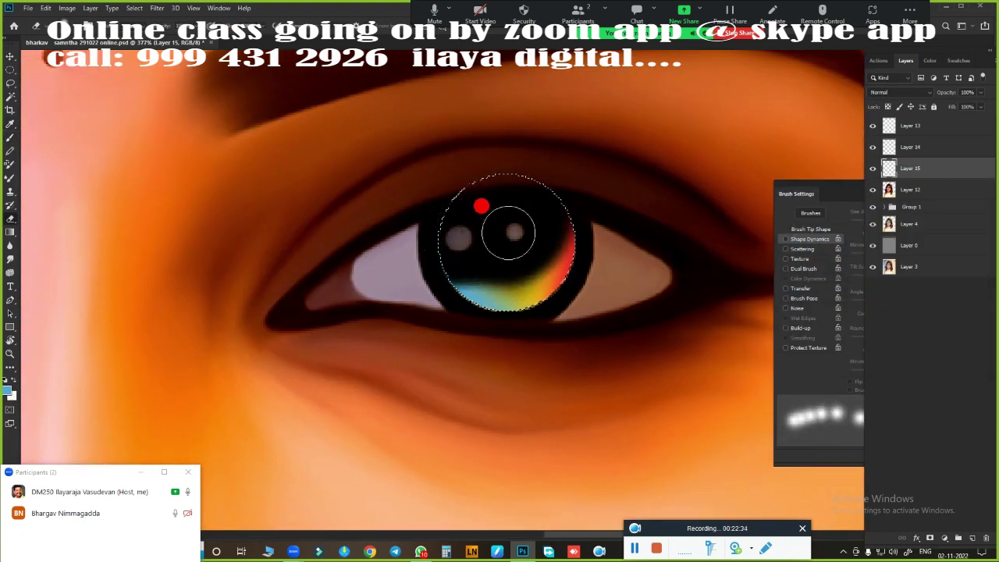
pyautogui.press('r')
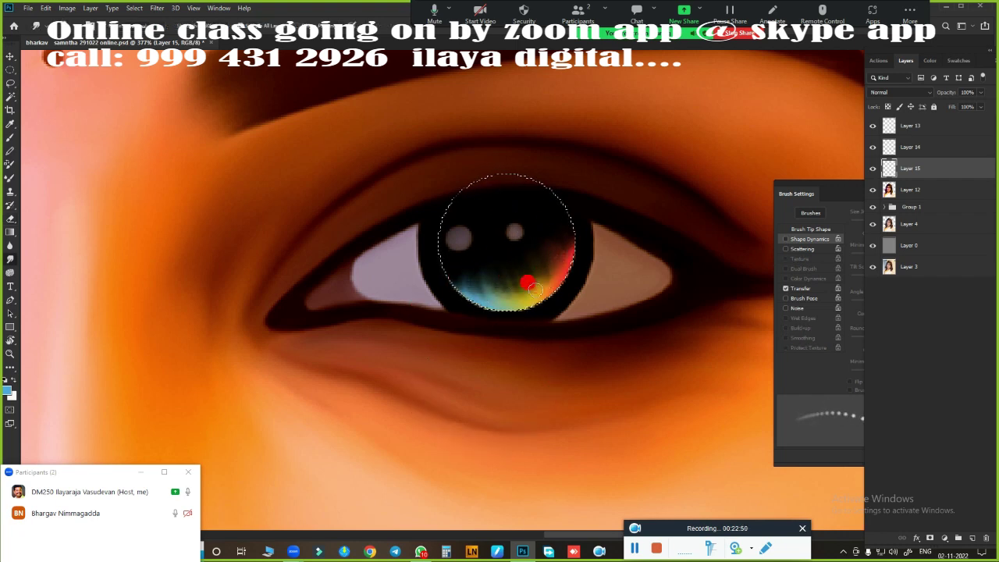
pyautogui.scroll(-10, 585, 345)
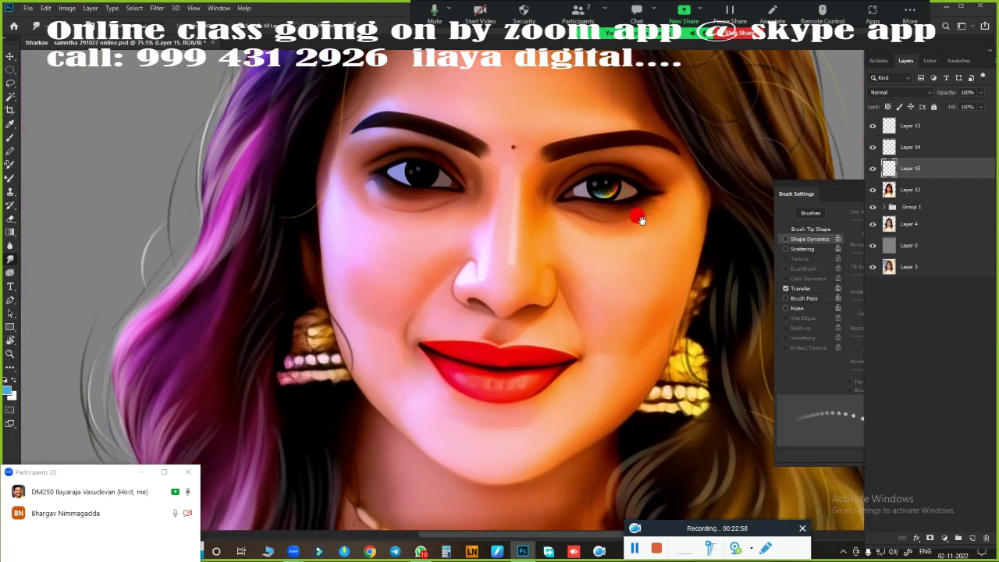
# Duplicate the painted iris onto the left eye and merge both iris layers
pyautogui.hotkey('ctrl', 'j')
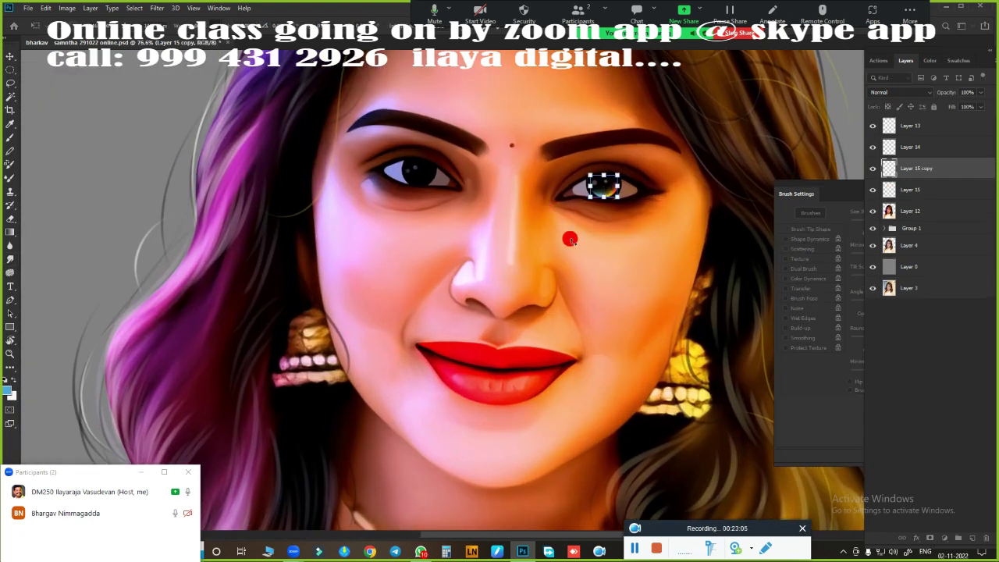
pyautogui.moveTo(597, 200); pyautogui.dragTo(412, 187)
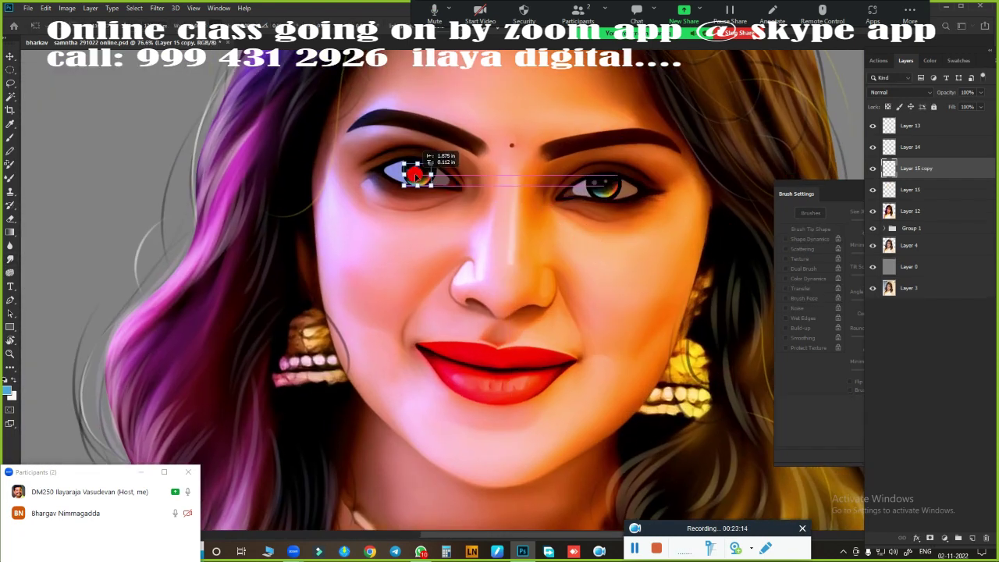
pyautogui.hotkey('ctrl', 'd')
pyautogui.press('b')
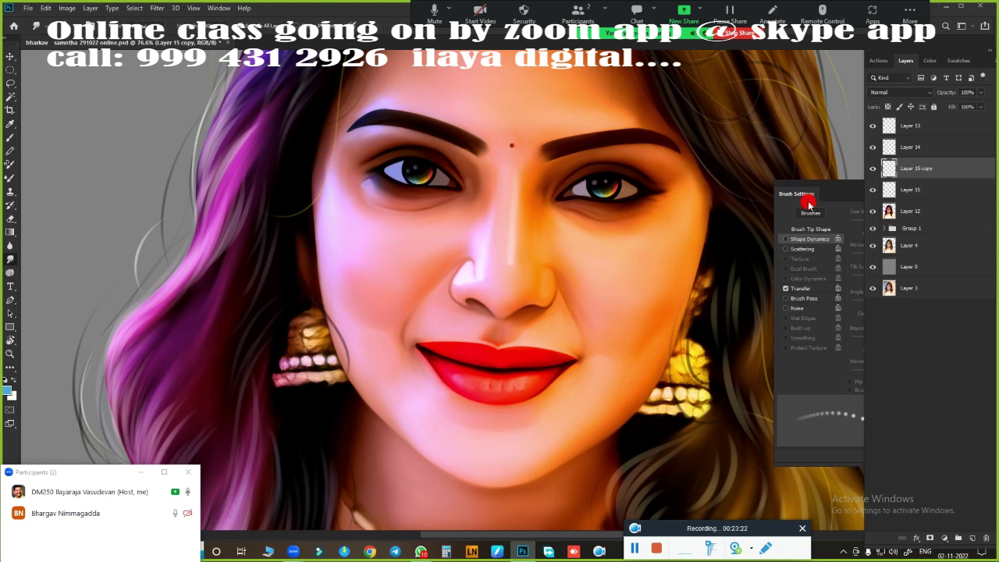
pyautogui.hotkey('ctrl', 'e')
# Shift the irises' hue with Hue/Saturation and lower the iris layer's fill
pyautogui.hotkey('ctrl', '0')
pyautogui.hotkey('ctrl', 'u')
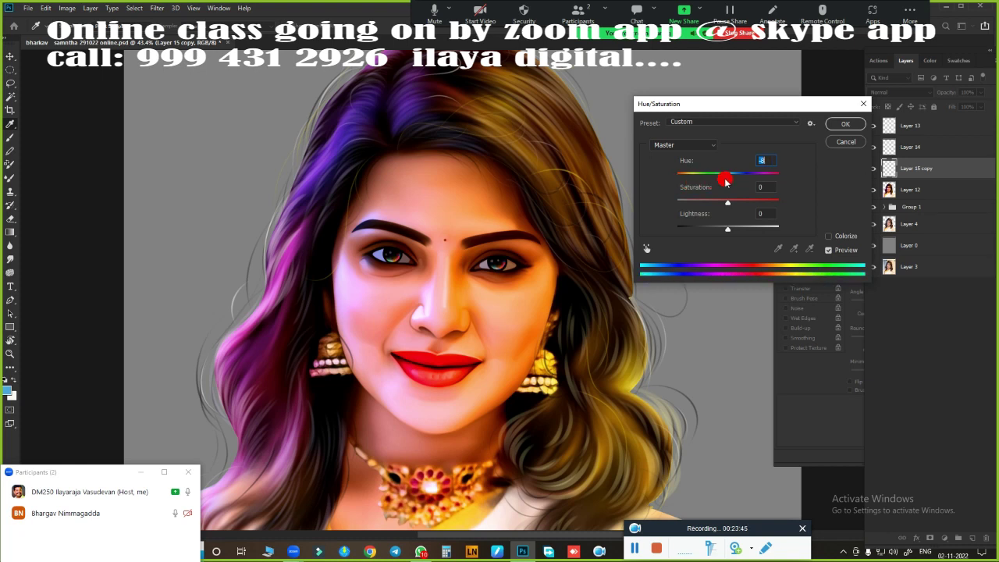
pyautogui.click(838, 126)
pyautogui.click(981, 109)
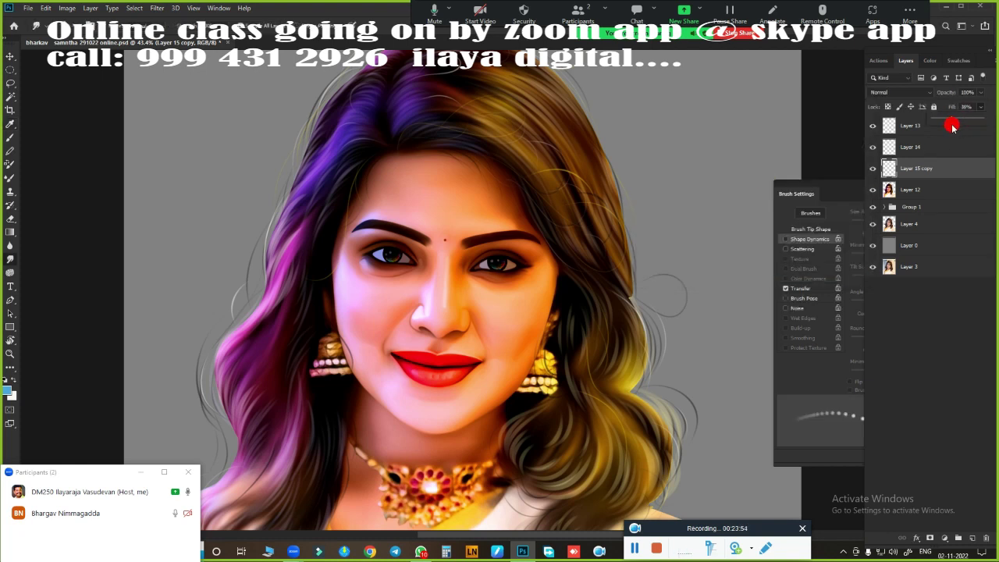
pyautogui.scroll(-2, 668, 312)
pyautogui.scroll(-2, 664, 276)
# Add a new empty layer above the irises and choose a soft round brush
pyautogui.click(971, 536)
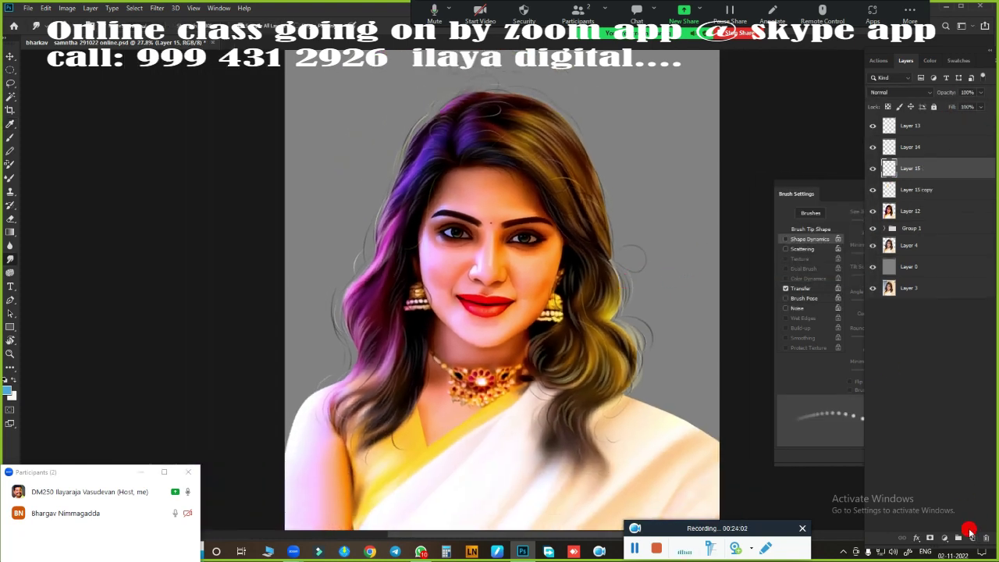
pyautogui.rightClick(594, 351)
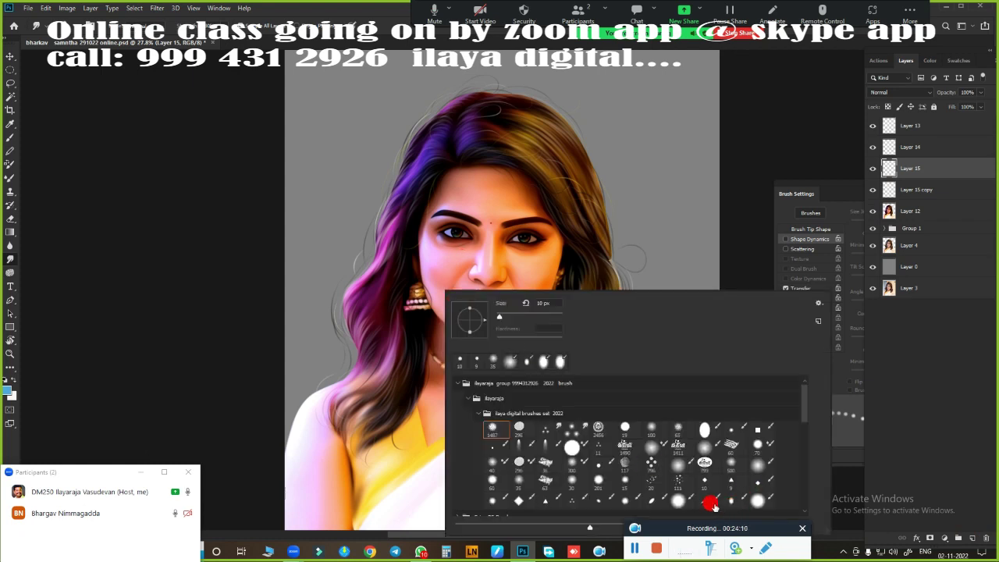
pyautogui.doubleClick(676, 499)
pyautogui.click(802, 289)
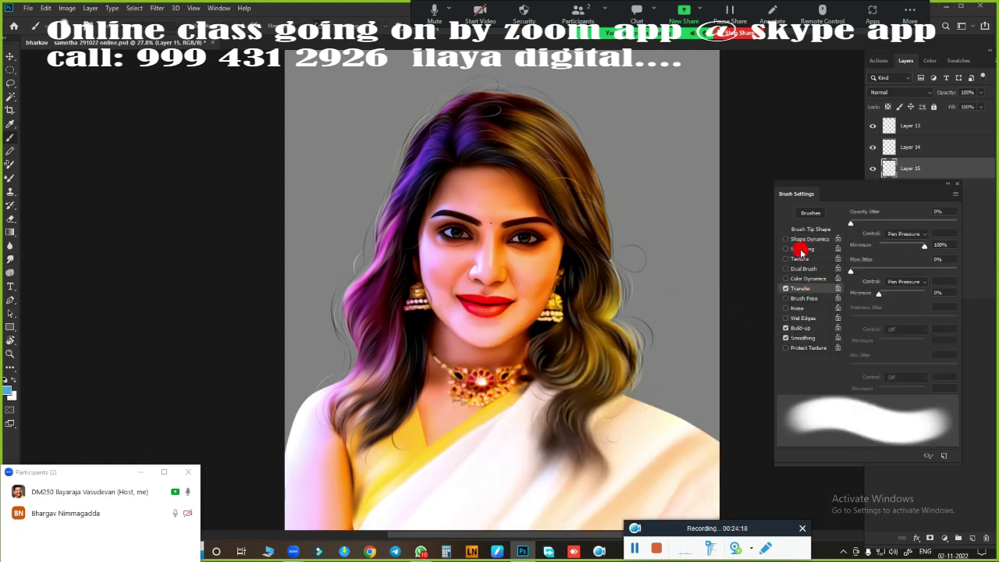
pyautogui.scroll(5, 461, 294)
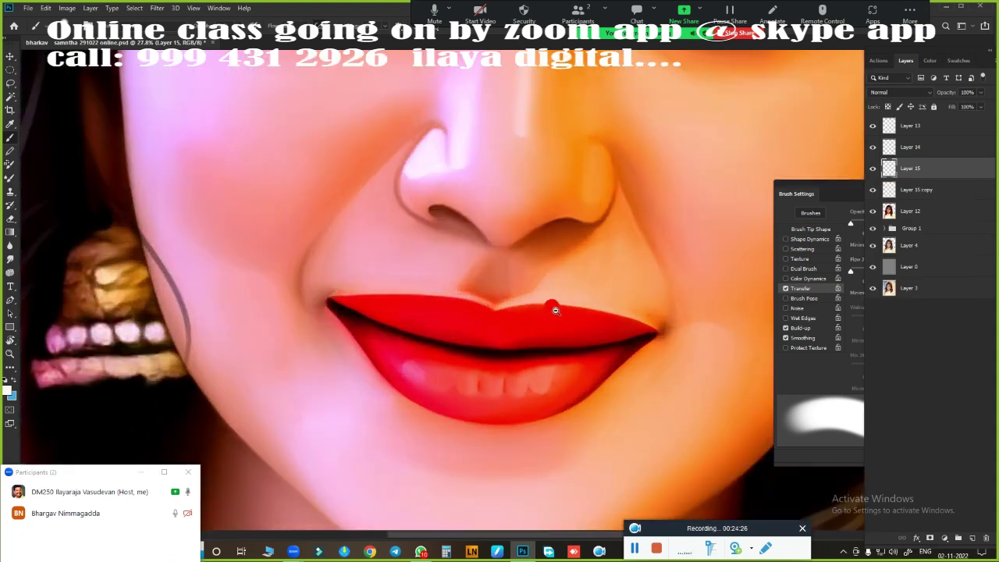
# Paint a faint light highlight along the right nostril crease with a smaller brush
pyautogui.press('[')
pyautogui.press('[')
pyautogui.press('[')
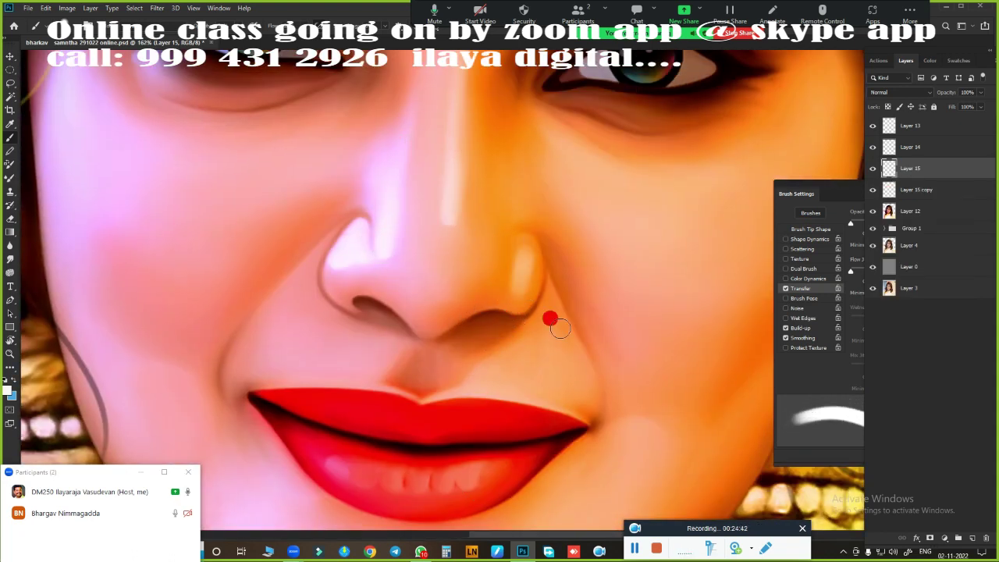
pyautogui.moveTo(560, 329); pyautogui.dragTo(578, 382)
pyautogui.scroll(-5, 528, 262)
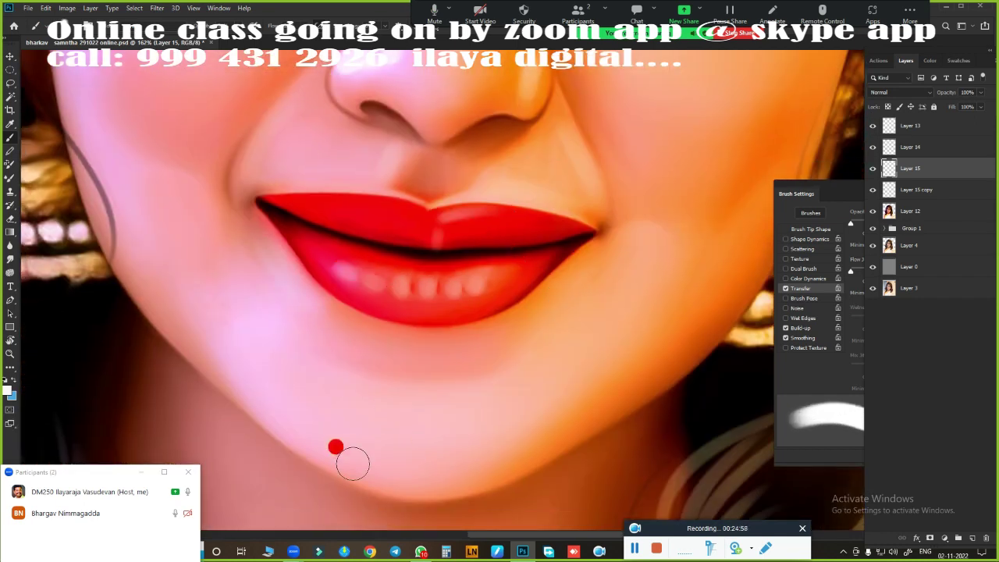
pyautogui.scroll(-5, 631, 226)
pyautogui.scroll(-1, 628, 227)
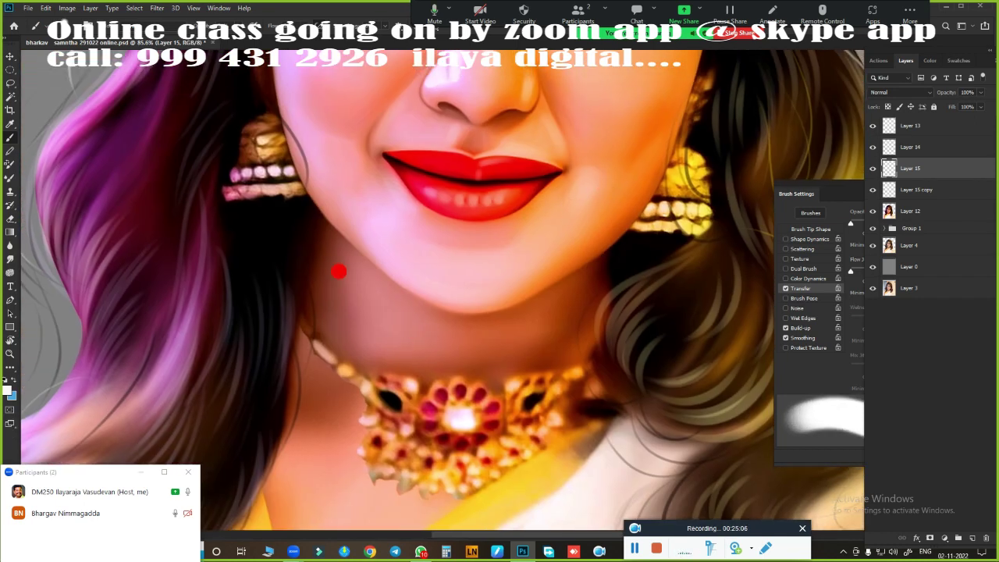
pyautogui.scroll(5, 616, 194)
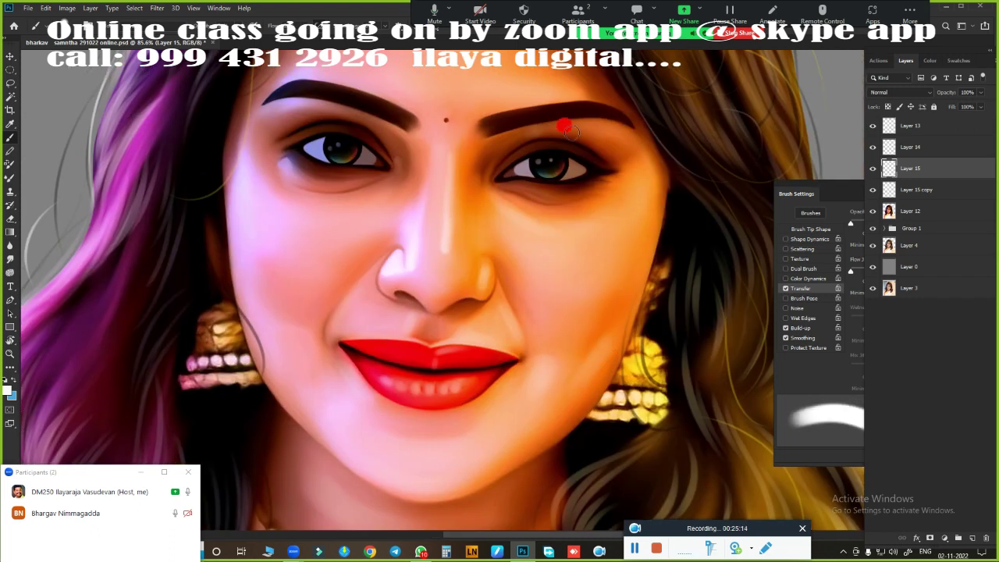
pyautogui.scroll(3, 458, 296)
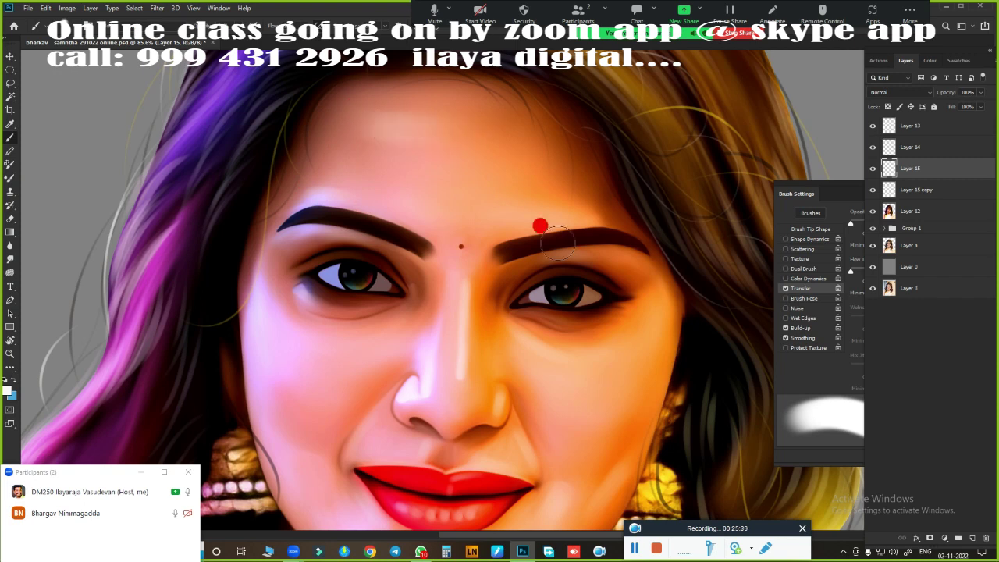
pyautogui.scroll(-2, 535, 323)
pyautogui.scroll(-2, 640, 208)
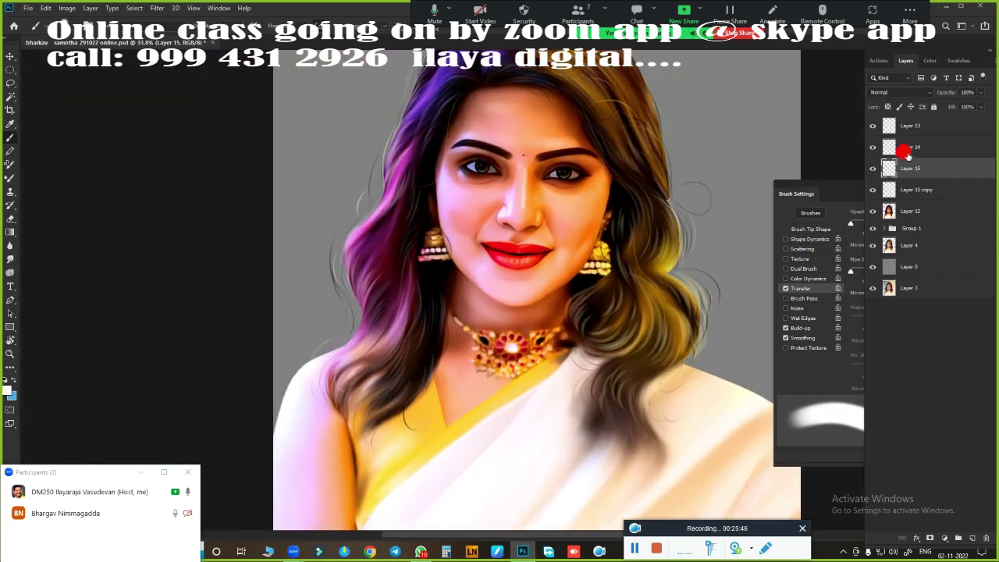
# Group the upper layers into Group 2 and merge a duplicate into Group 2 copy
pyautogui.click(872, 168)
pyautogui.hotkey('ctrl', '-')
pyautogui.keyDown('shift'); pyautogui.click(916, 227); pyautogui.keyUp('shift')
pyautogui.hotkey('ctrl', 'g')
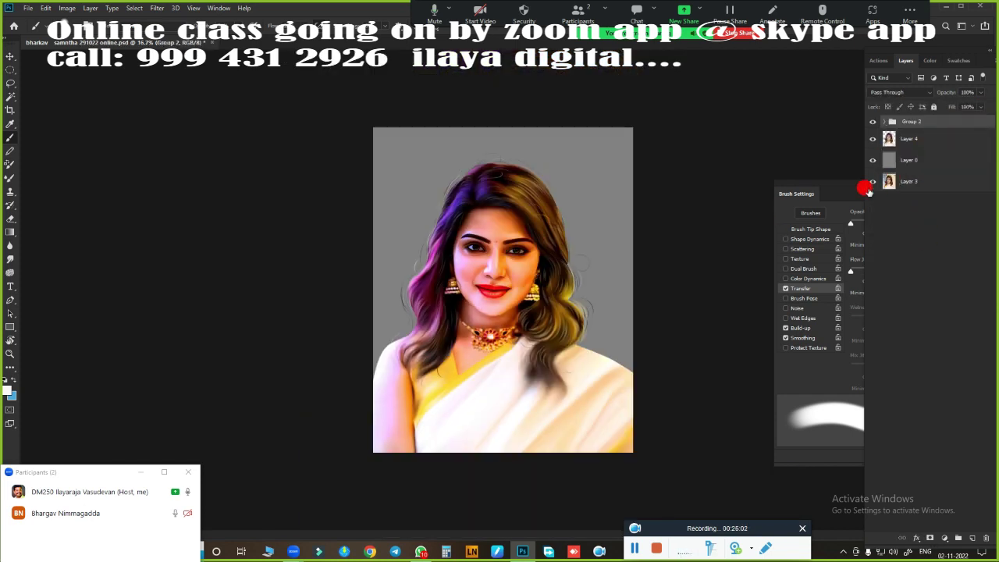
pyautogui.hotkey('ctrl', 'j')
pyautogui.hotkey('ctrl', 'e')
pyautogui.click(872, 125)
pyautogui.click(873, 125)
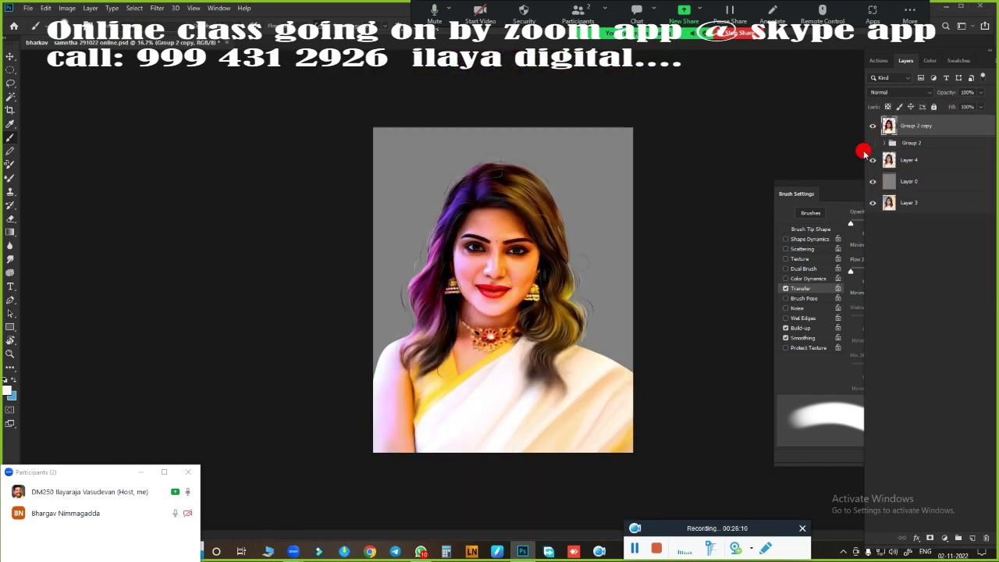
# Bring in Untitled-1 copy.JPG as a canvas-filling green background below Layer 4
pyautogui.click(28, 8)
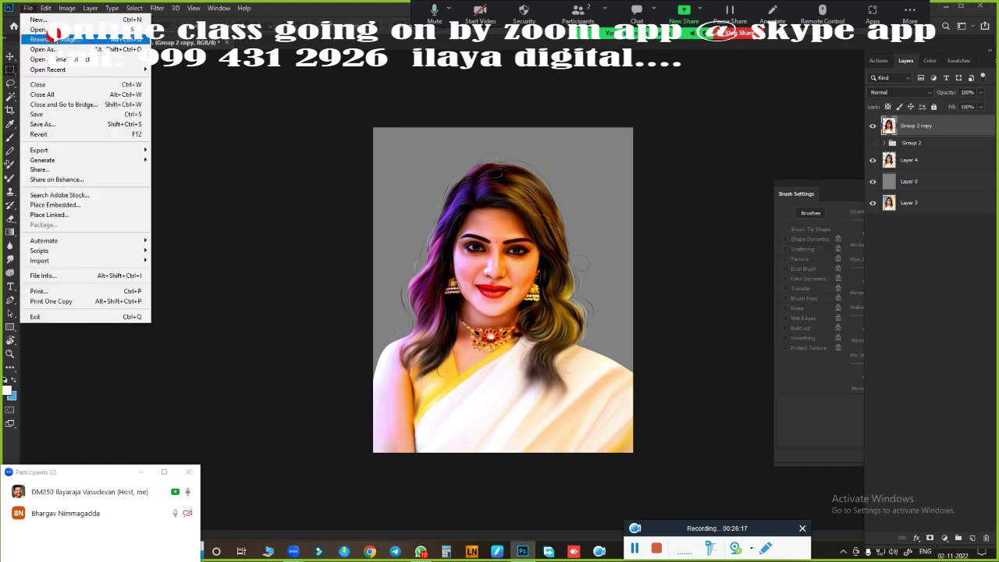
pyautogui.click(43, 33)
pyautogui.press('Return')
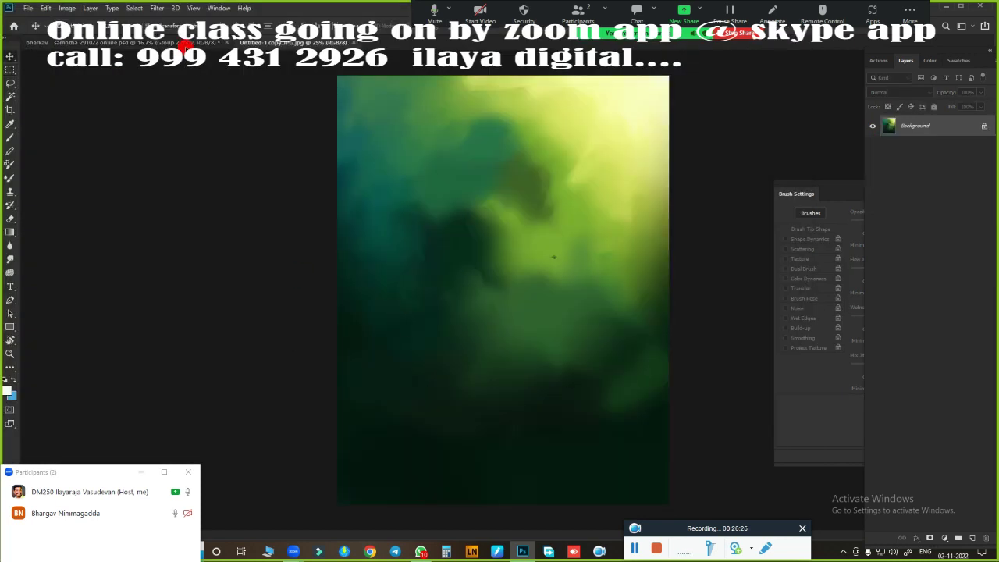
pyautogui.moveTo(186, 44)
pyautogui.mouseDown()
pyautogui.moveTo(494, 341)
pyautogui.moveTo(493, 213)
pyautogui.mouseUp()
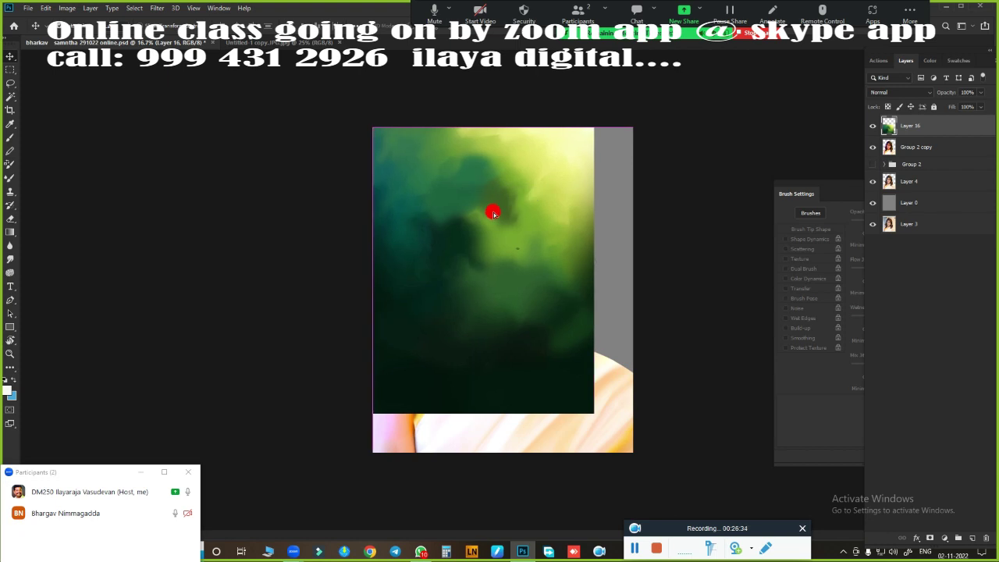
pyautogui.hotkey('ctrl', 't')
pyautogui.moveTo(593, 413); pyautogui.dragTo(638, 451)
pyautogui.press('Return')
pyautogui.hotkey('ctrl', '[')
pyautogui.hotkey('ctrl', '[')
pyautogui.hotkey('ctrl', '[')
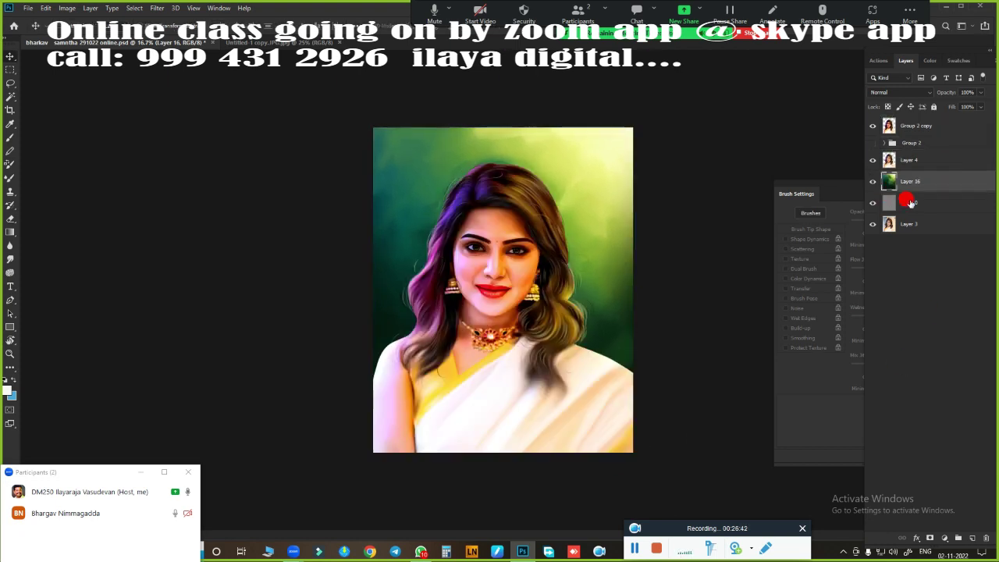
pyautogui.scroll(2, 654, 281)
pyautogui.scroll(2, 390, 232)
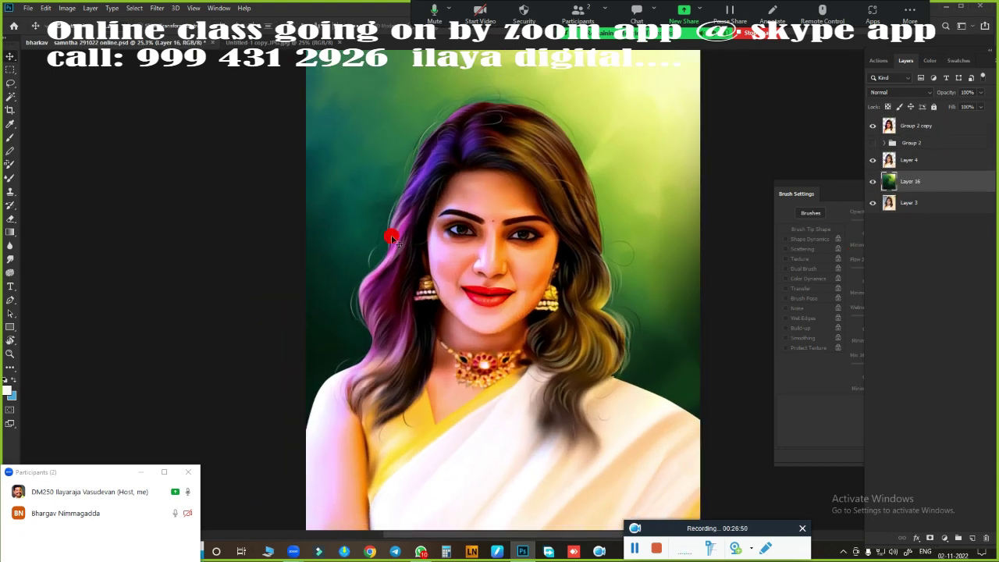
pyautogui.scroll(-3, 610, 190)
# Feather a selection of the left background and shift its hue to purple and red
pyautogui.moveTo(653, 435); pyautogui.dragTo(462, 117)
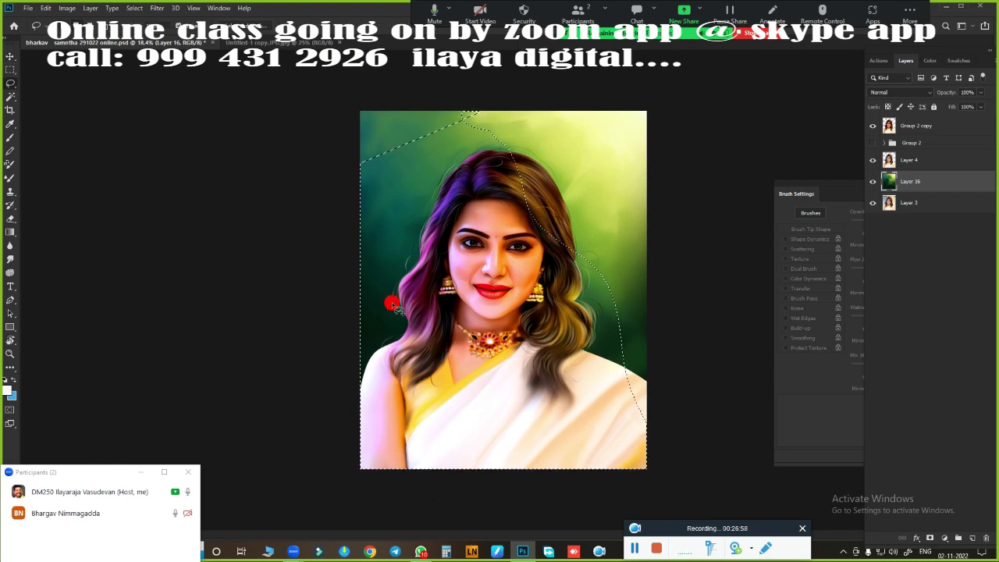
pyautogui.hotkey('shift', 'F6')
pyautogui.press('Return')
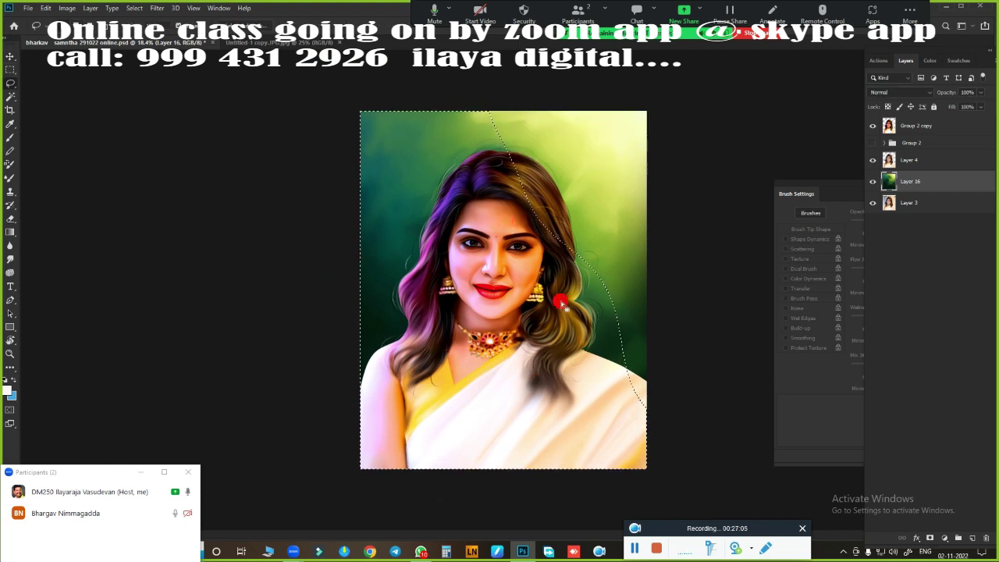
pyautogui.hotkey('ctrl', 'u')
pyautogui.moveTo(727, 188); pyautogui.dragTo(679, 185)
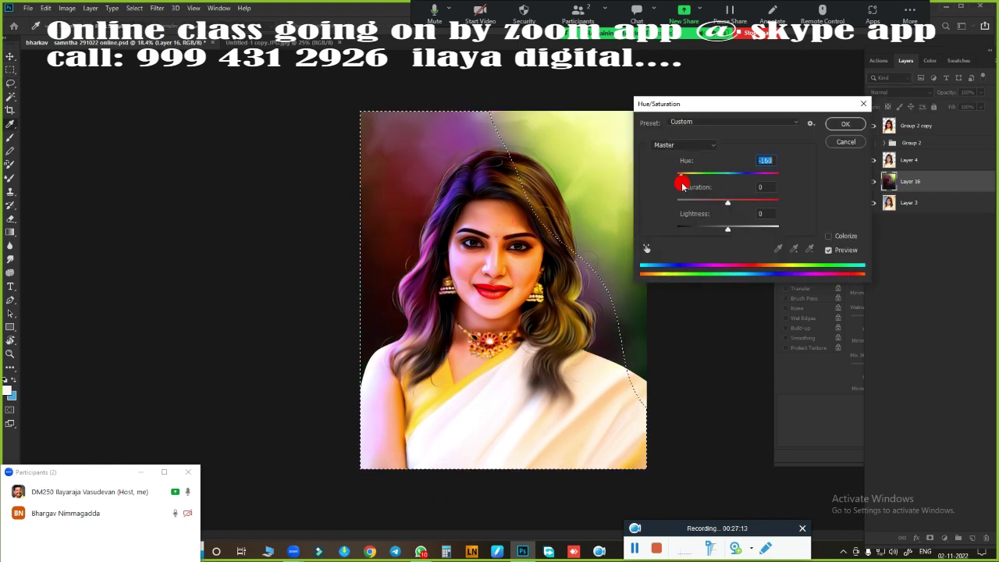
pyautogui.press('Return')
# Feather another background area by 200 pixels and nudge its hue to -10
pyautogui.moveTo(388, 115); pyautogui.dragTo(383, 111)
pyautogui.hotkey('shift', 'F6')
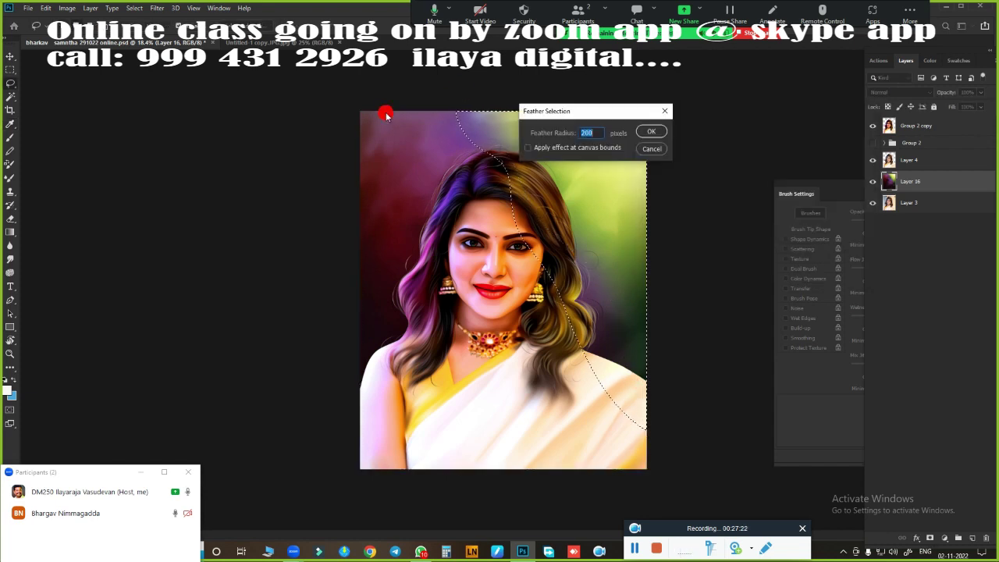
pyautogui.press('Return')
pyautogui.hotkey('ctrl', 'u')
pyautogui.moveTo(727, 173)
pyautogui.mouseDown()
pyautogui.moveTo(754, 196)
pyautogui.moveTo(740, 207)
pyautogui.mouseUp()
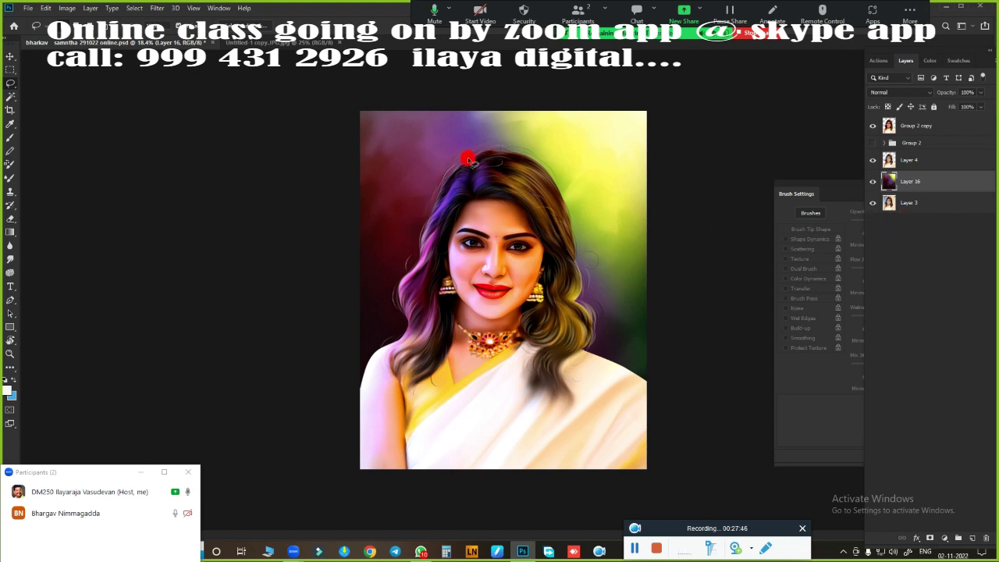
pyautogui.hotkey('ctrl', 'u')
# Lower the background saturation to -28 and add a new empty layer
pyautogui.moveTo(725, 201)
pyautogui.mouseDown()
pyautogui.moveTo(742, 206)
pyautogui.moveTo(680, 207)
pyautogui.moveTo(702, 205)
pyautogui.moveTo(725, 232)
pyautogui.mouseUp()
pyautogui.click(845, 123)
pyautogui.click(971, 537)
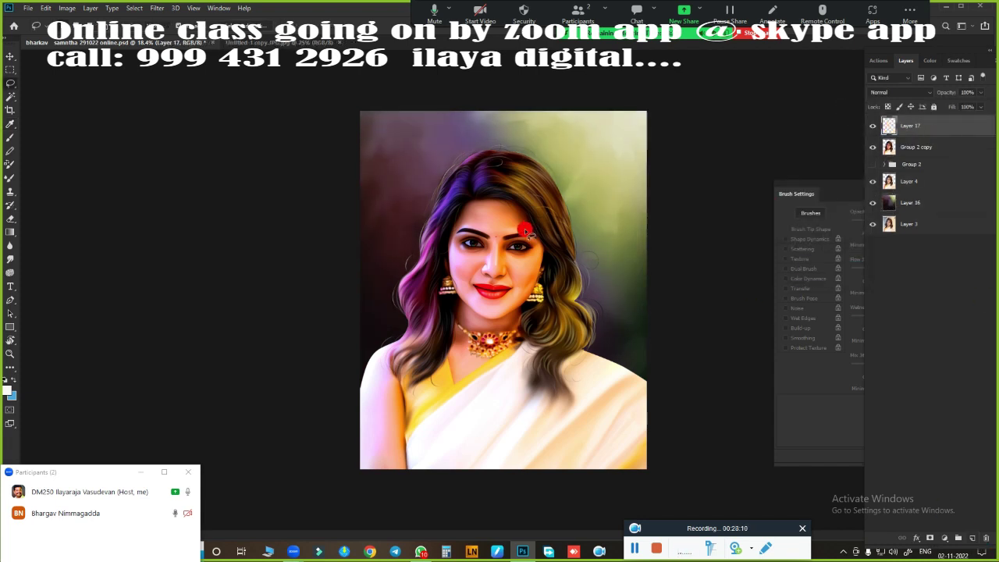
# Stroke the whole canvas with a 150 px white inside border on the new layer
pyautogui.click(11, 71)
pyautogui.hotkey('ctrl', 'a')
pyautogui.rightClick(540, 214)
pyautogui.click(631, 390)
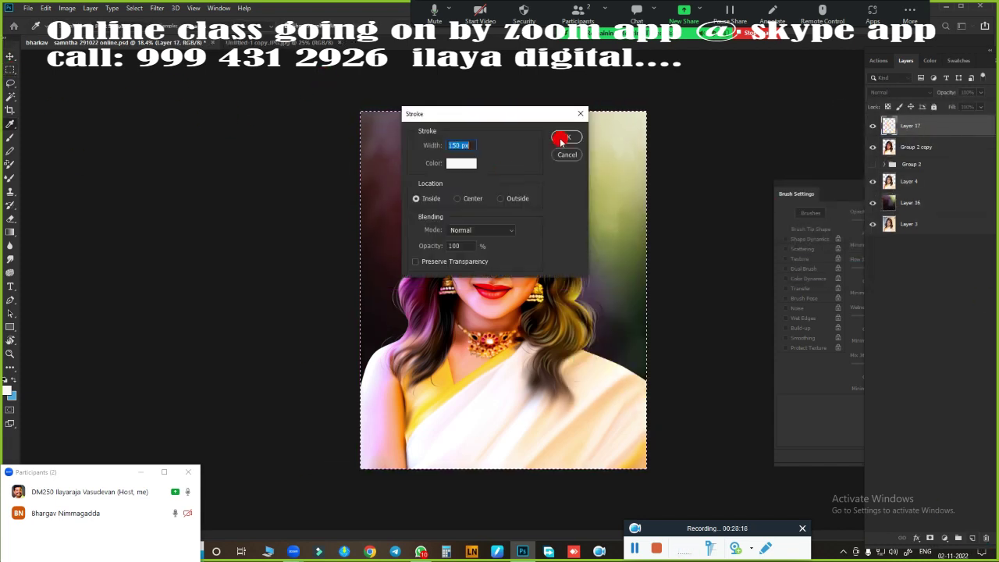
pyautogui.click(559, 138)
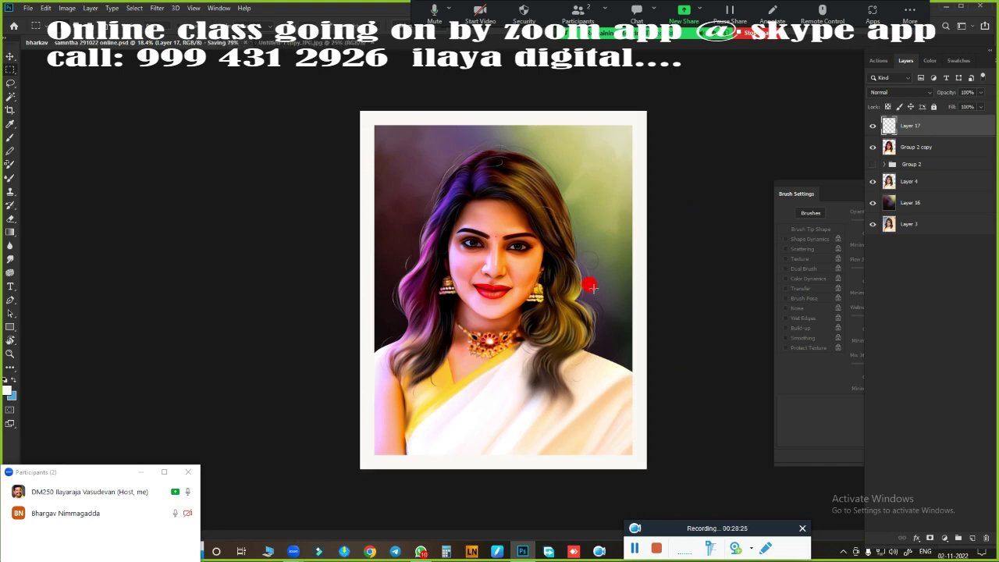
pyautogui.hotkey('ctrl', 'd')
# Set the image resolution to 350 pixels/inch in Image Size
pyautogui.hotkey('ctrl', 'alt', 'i')
pyautogui.doubleClick(328, 199)
pyautogui.write('350')
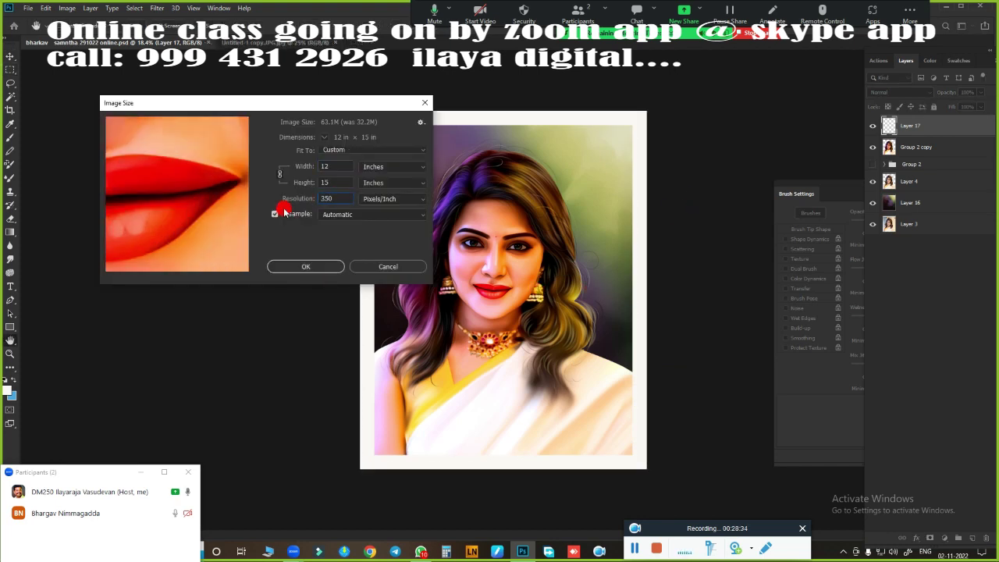
pyautogui.press('Return')
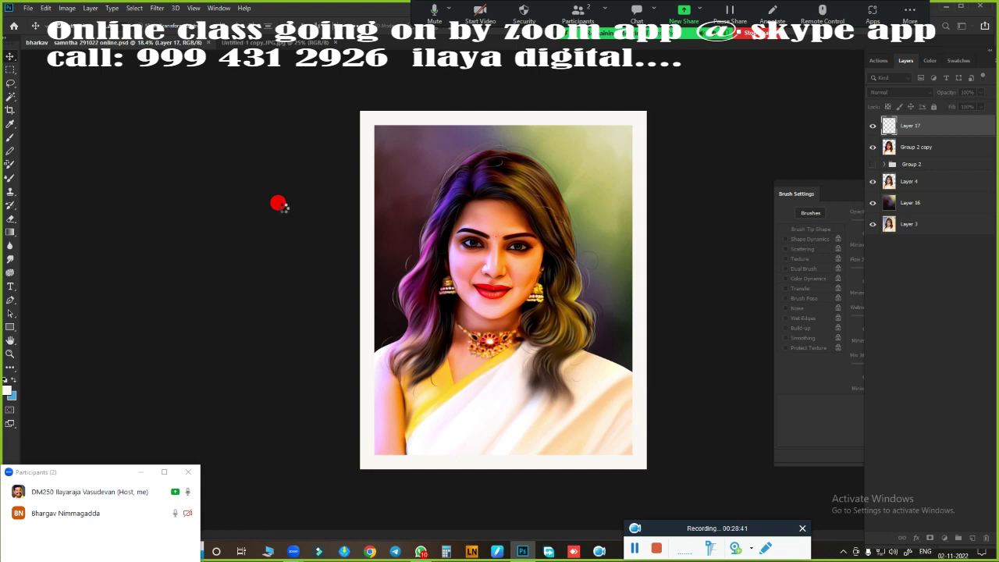